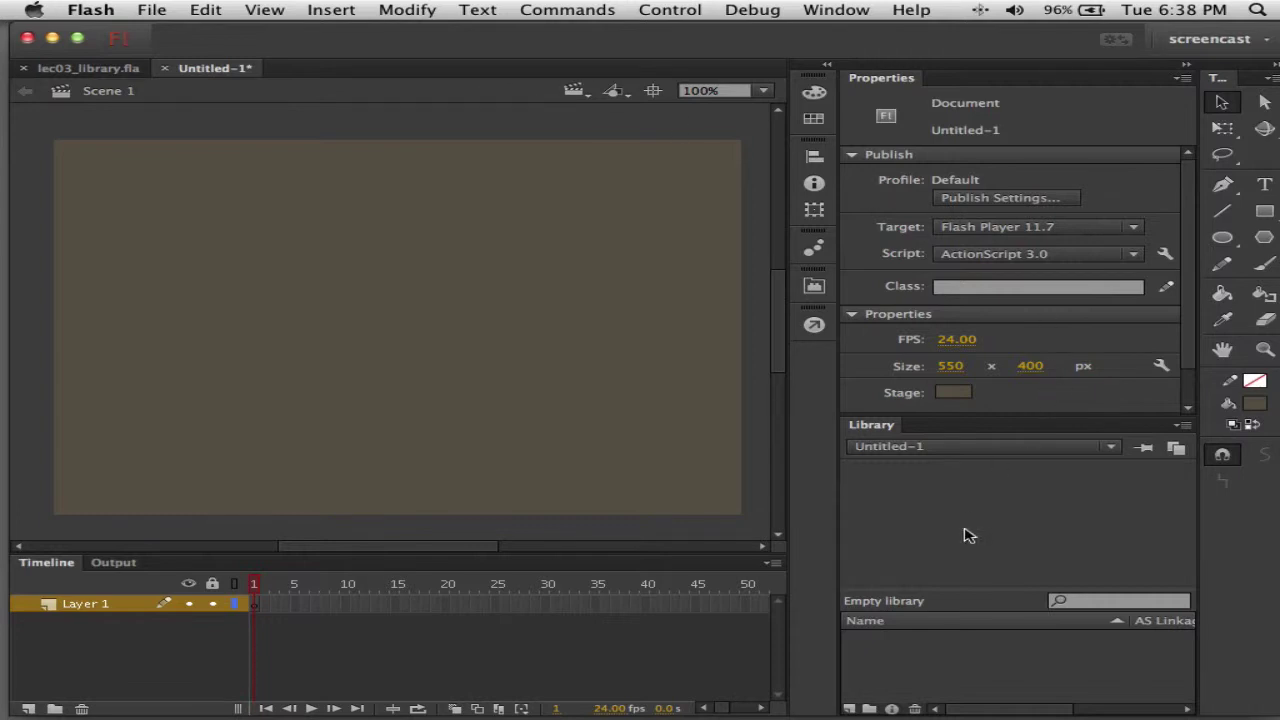
# - Place the pendulum symbol from the lec03_library.fla library on the stage at about X 249, Y 73, and switch back to the Untitled-1 library
pyautogui.click(991, 449)
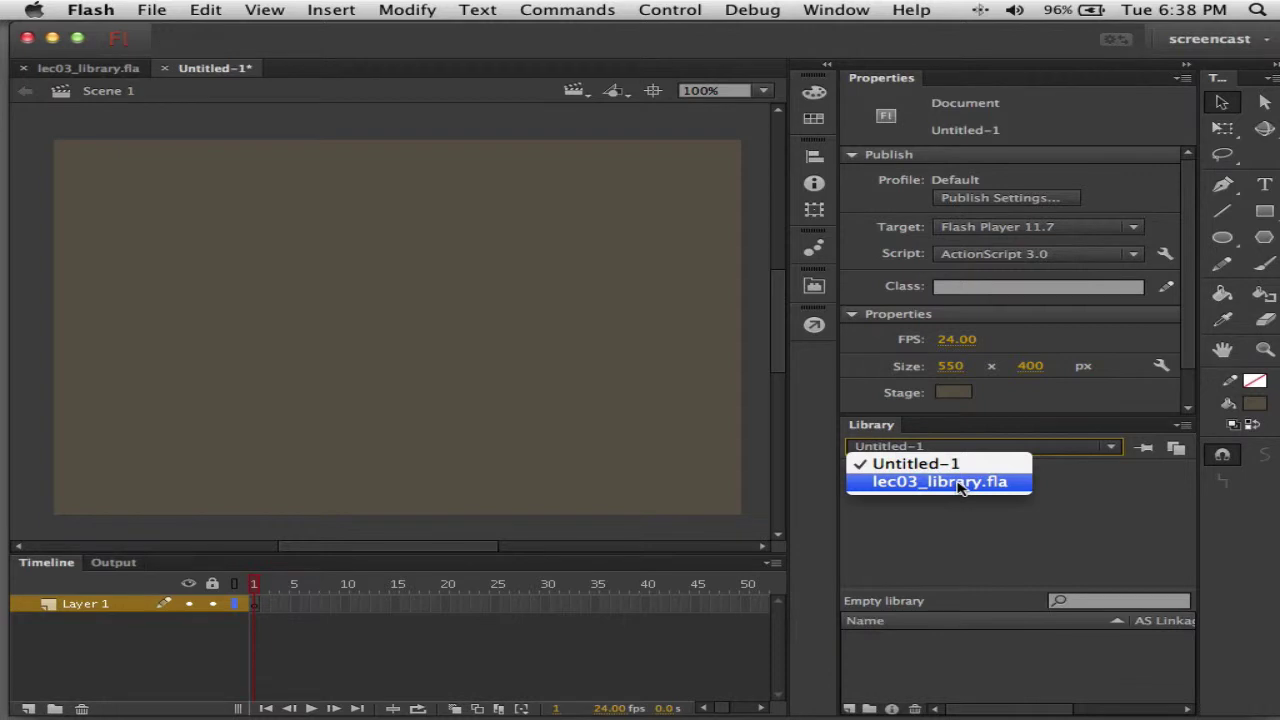
pyautogui.click(962, 487)
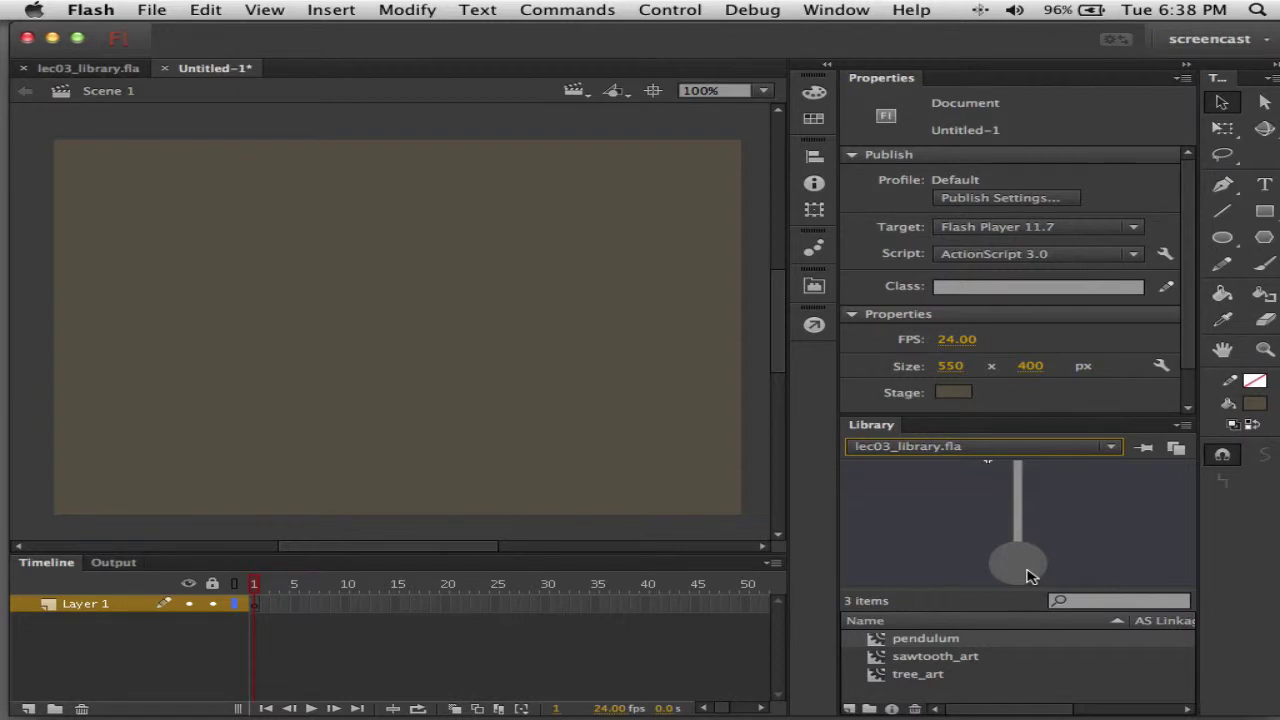
pyautogui.moveTo(1020, 558); pyautogui.dragTo(428, 345)
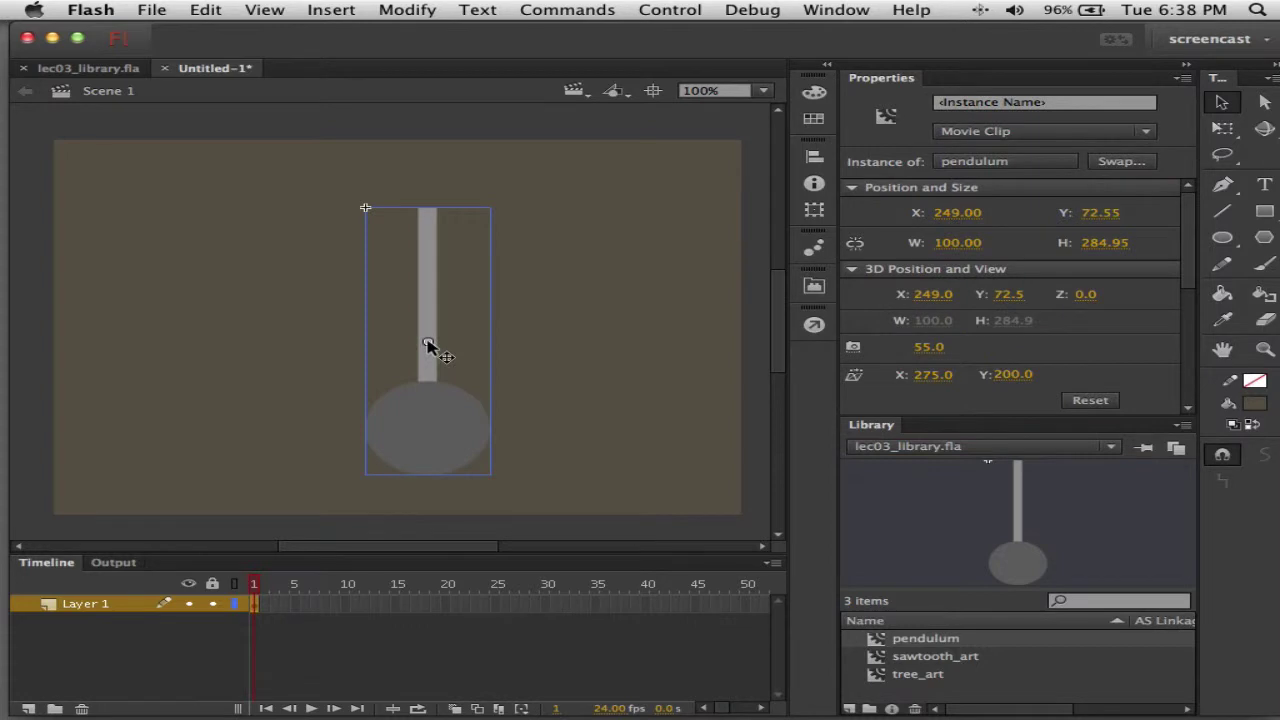
pyautogui.click(1048, 449)
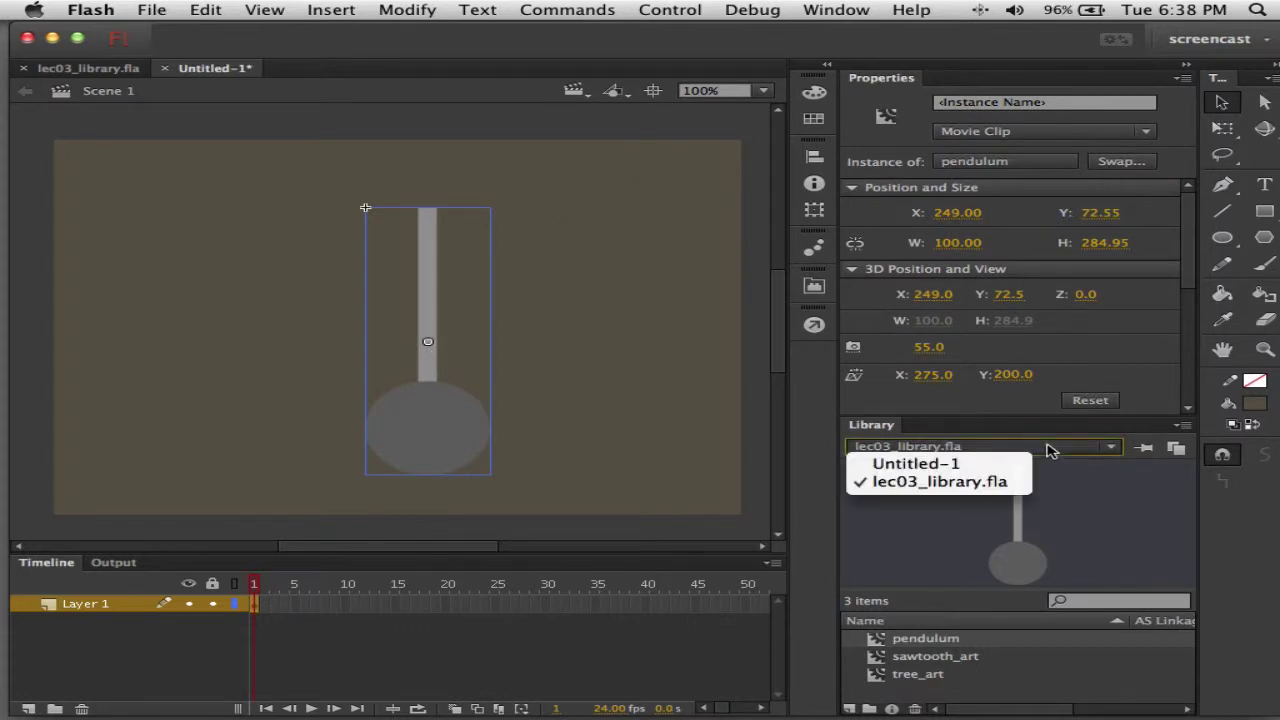
pyautogui.click(994, 463)
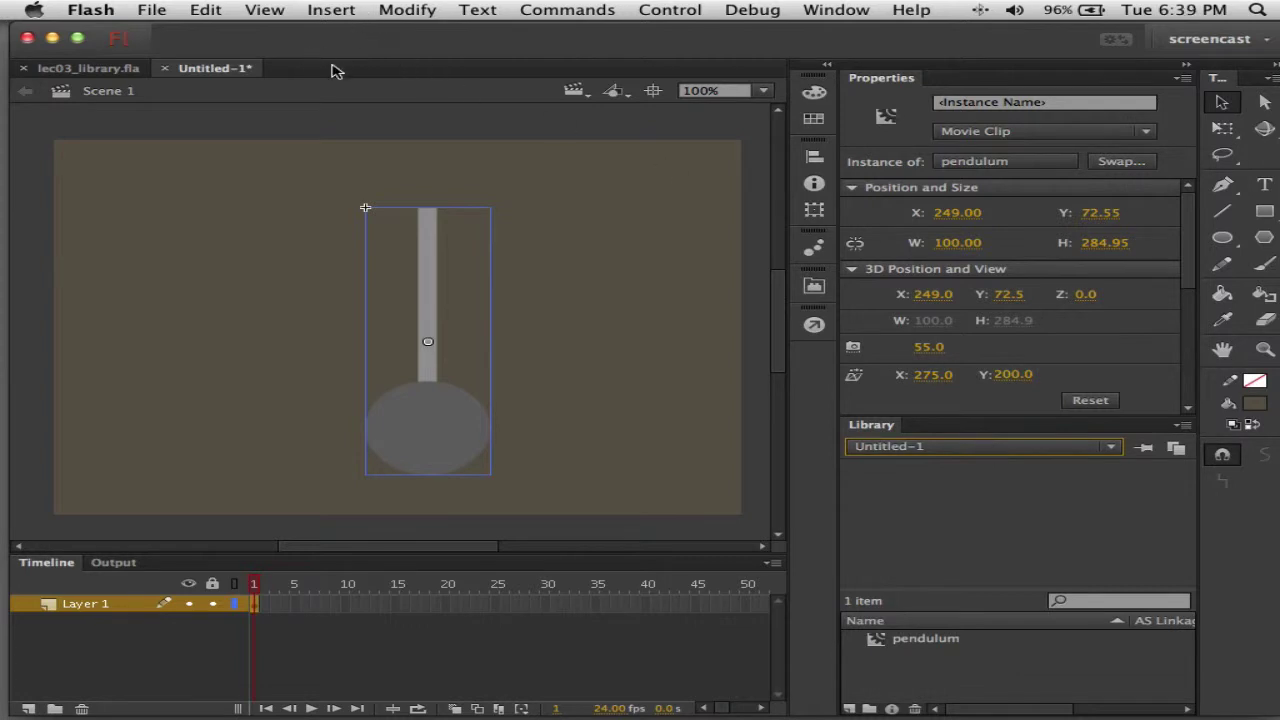
# - Save the document as part02.fla in the _demoCurrent folder
pyautogui.press('super+s')
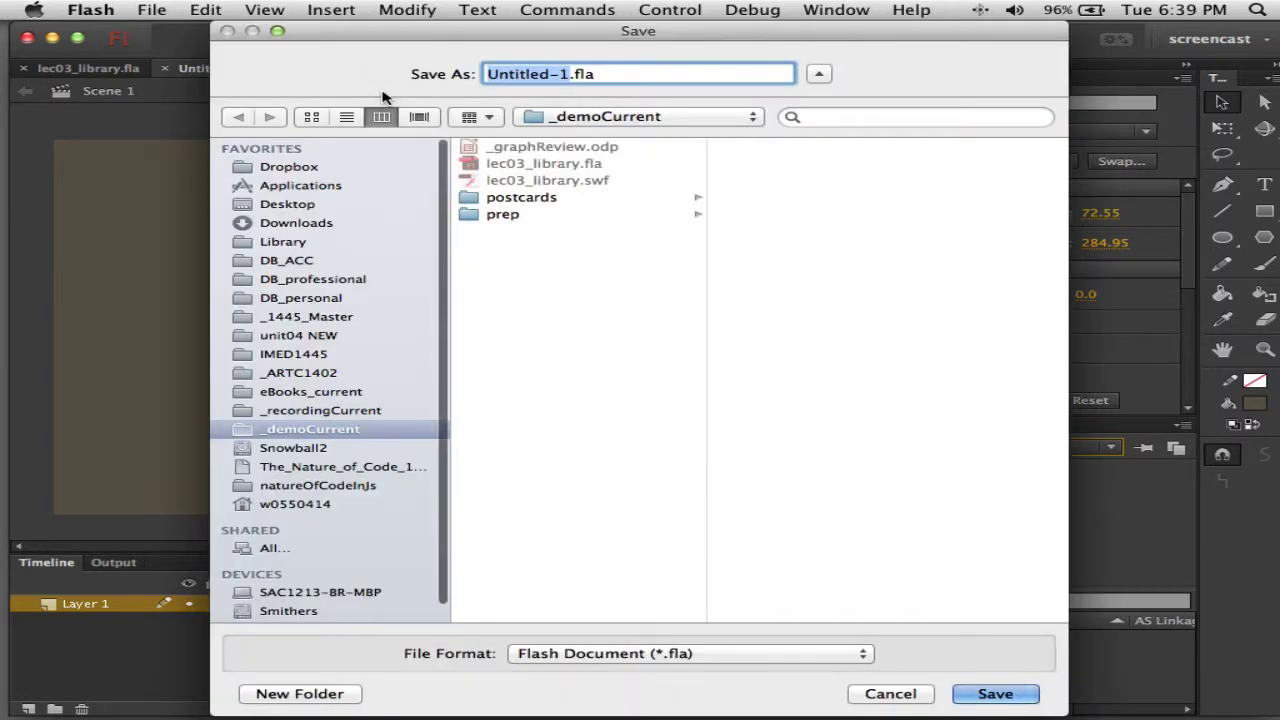
pyautogui.write('part02')
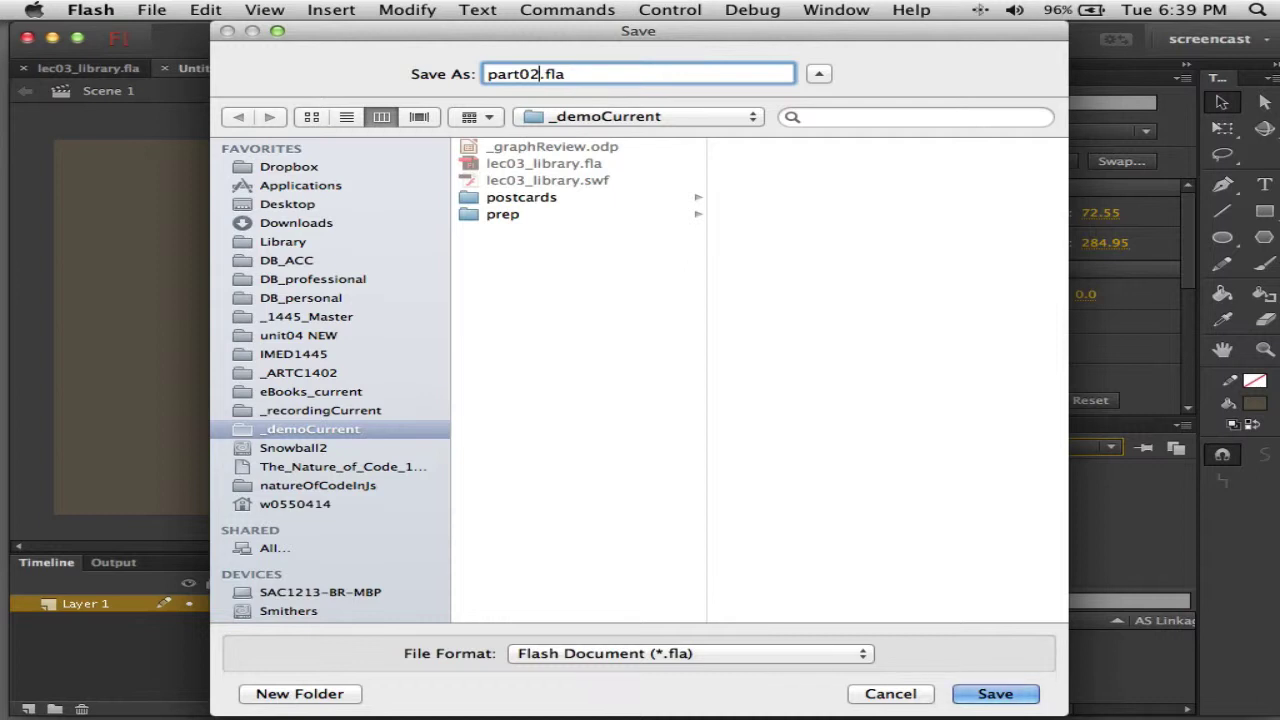
pyautogui.press('Return')
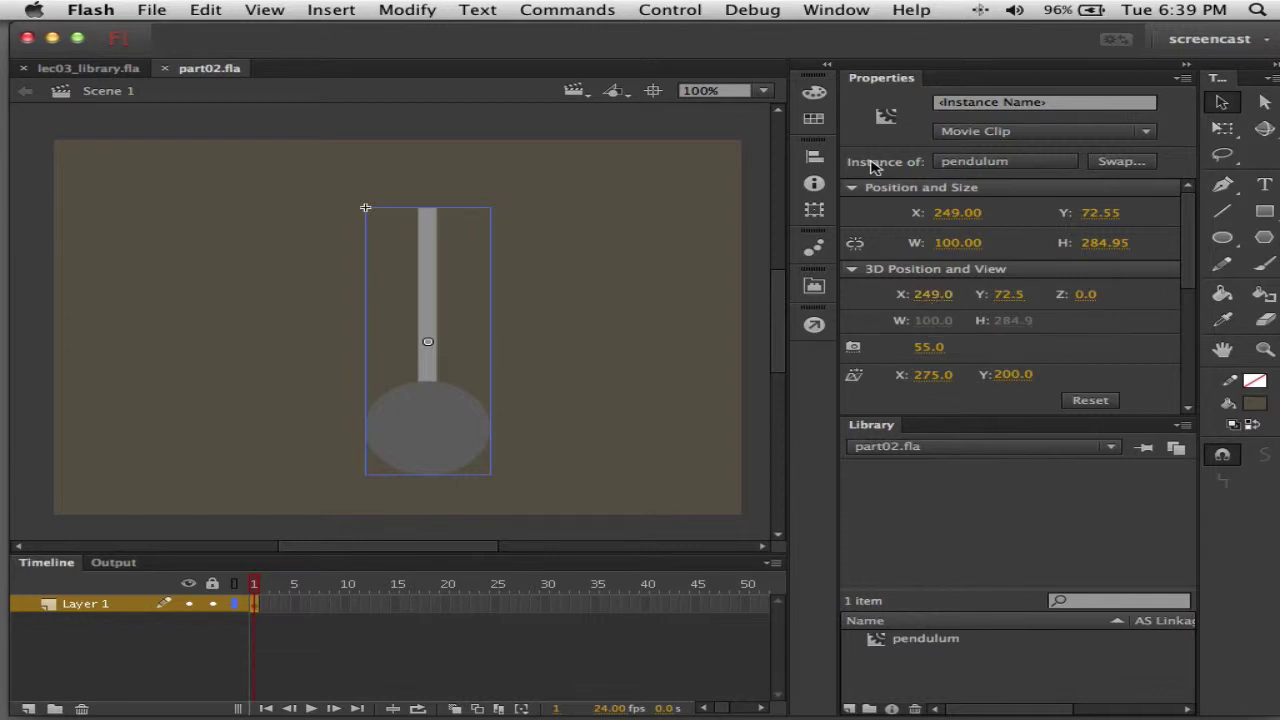
# - Try a yellow Tint color effect at about 64% on the pendulum instance and reset its style to None
pyautogui.click(893, 426)
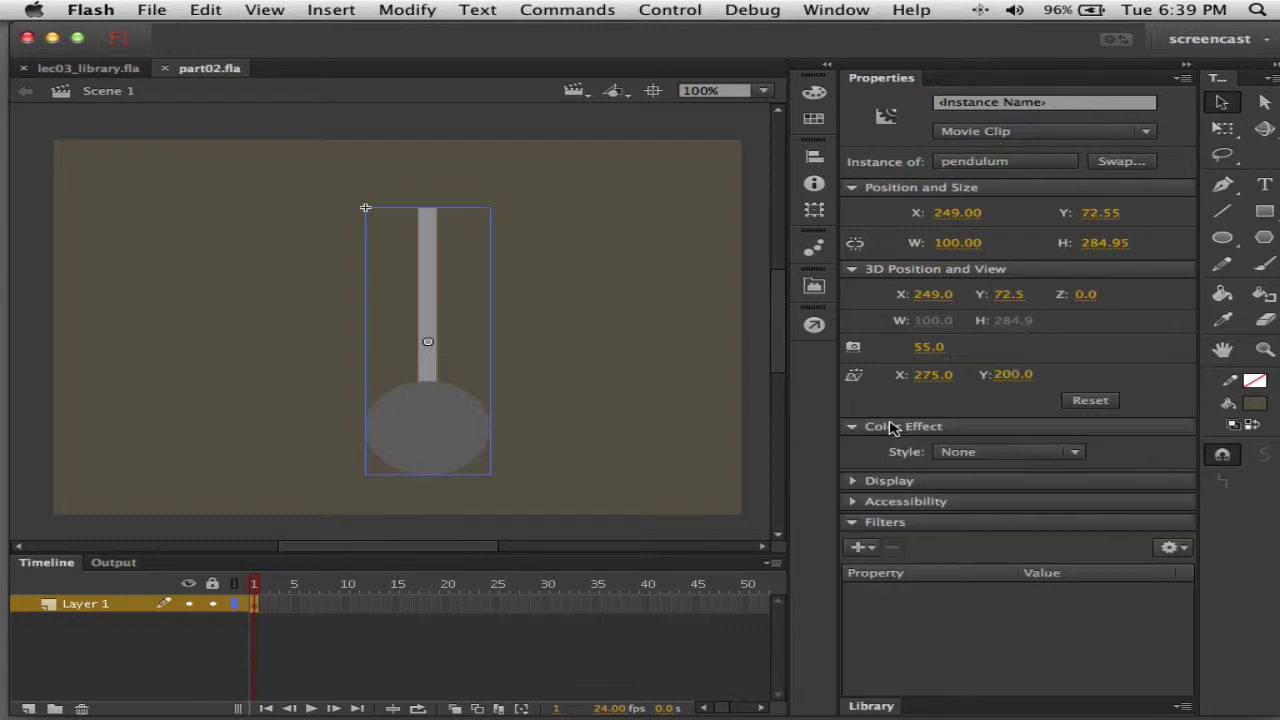
pyautogui.click(1070, 455)
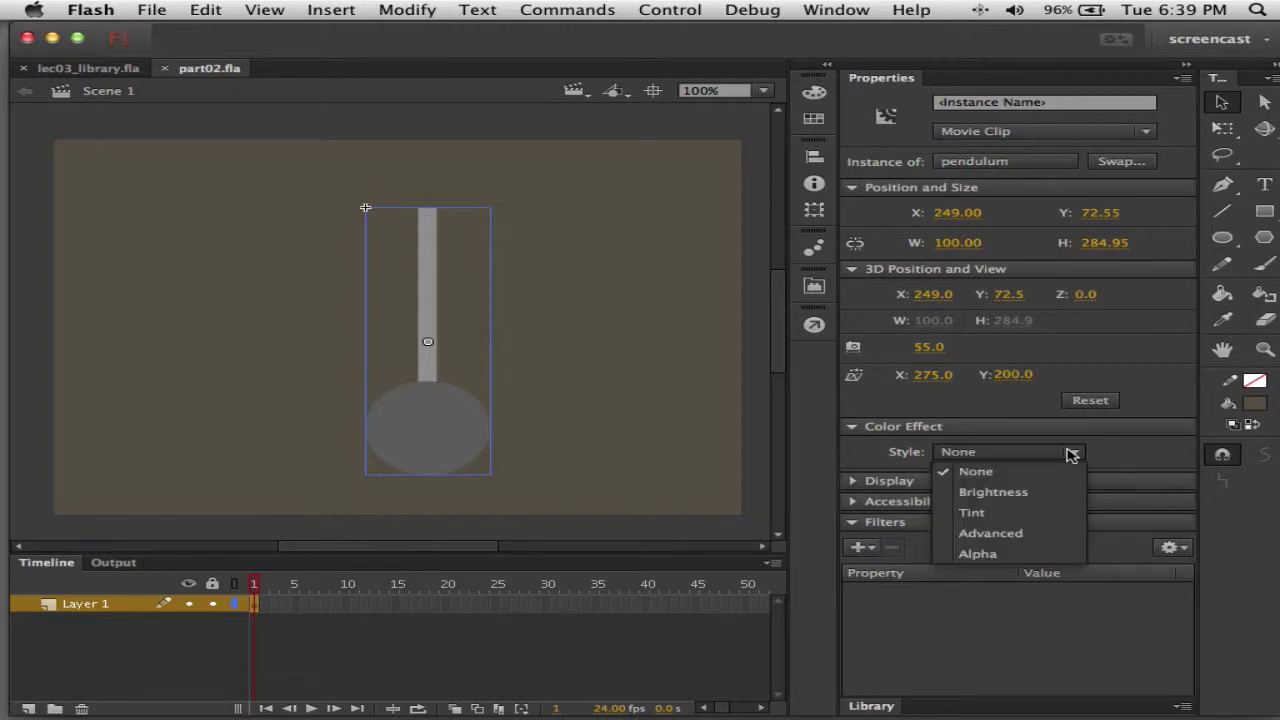
pyautogui.click(1034, 511)
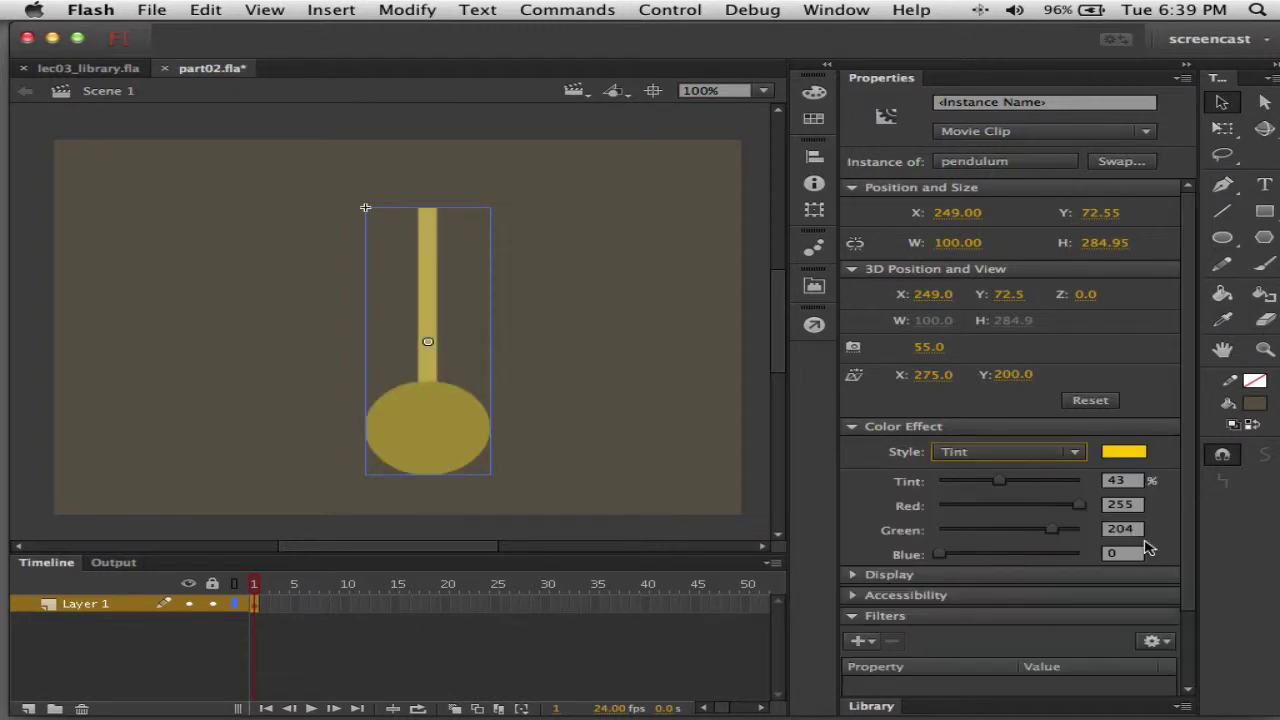
pyautogui.moveTo(1000, 482); pyautogui.dragTo(1029, 489)
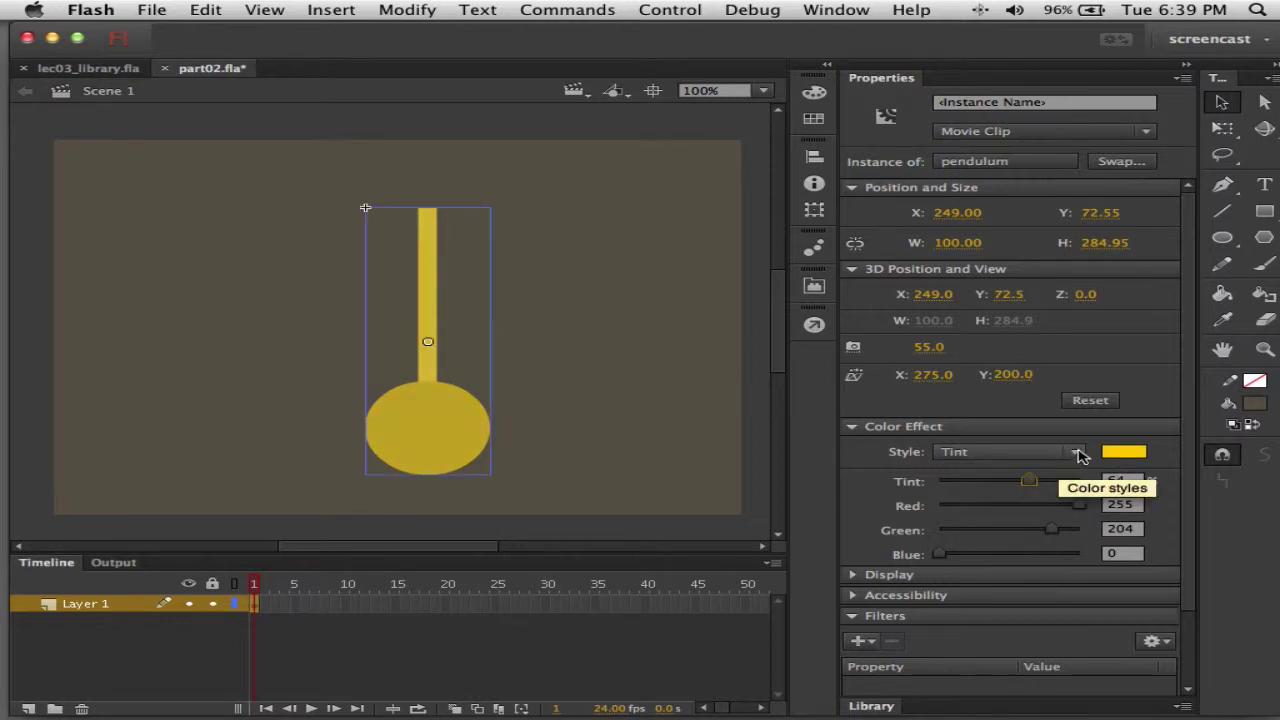
pyautogui.click(1072, 453)
pyautogui.click(1033, 479)
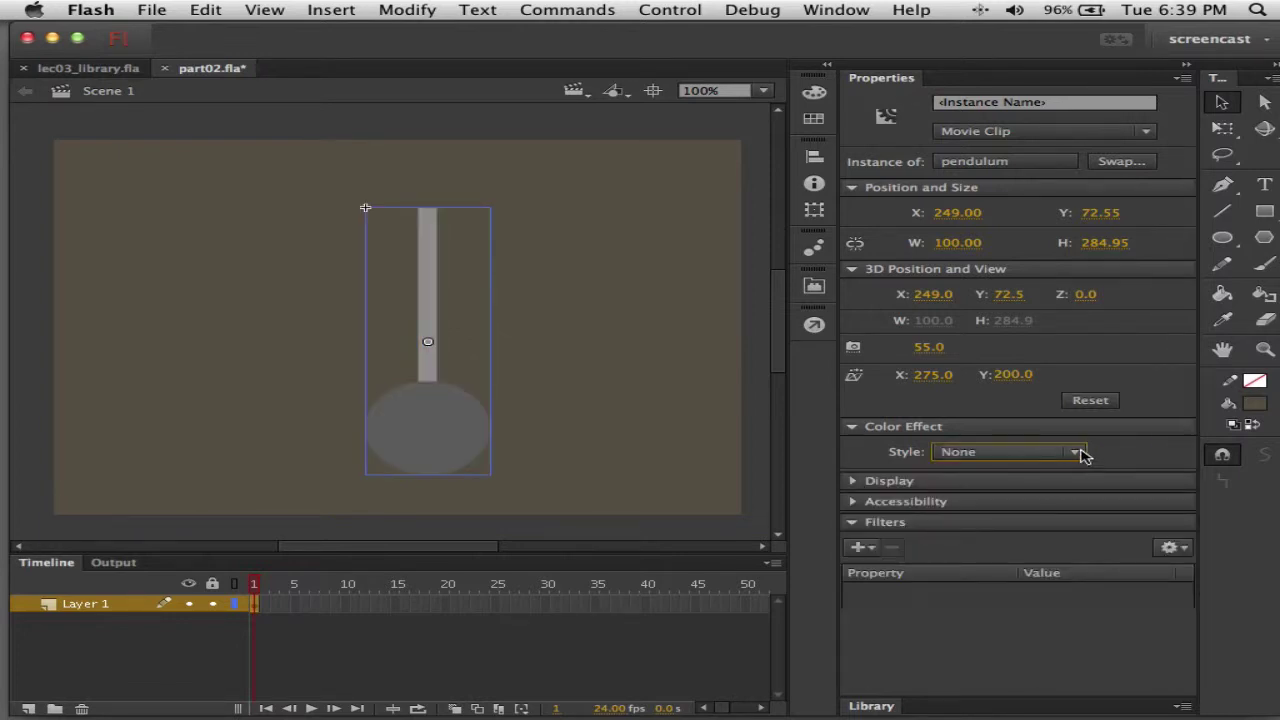
# - Apply an Advanced color effect to the pendulum instance with offsets of red 69, green -29 and blue -41
pyautogui.click(1080, 453)
pyautogui.click(1040, 532)
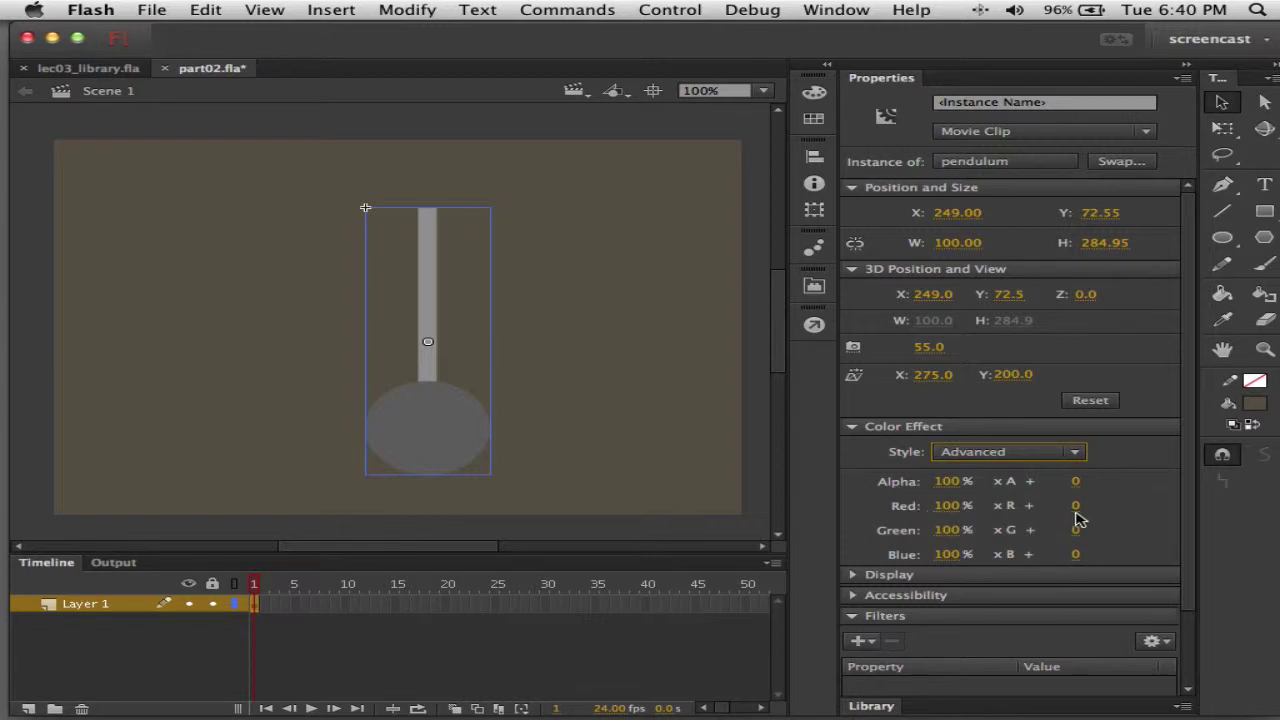
pyautogui.moveTo(1076, 514); pyautogui.dragTo(1036, 560)
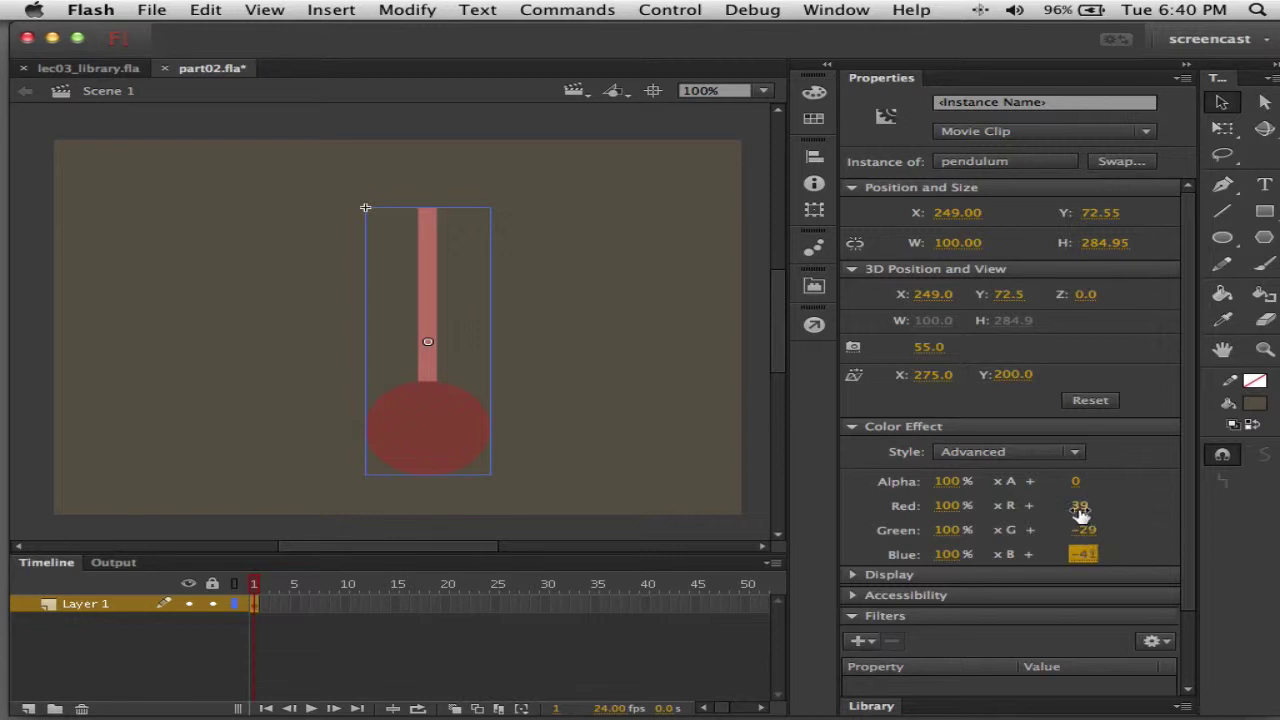
pyautogui.moveTo(1080, 512); pyautogui.dragTo(1125, 515)
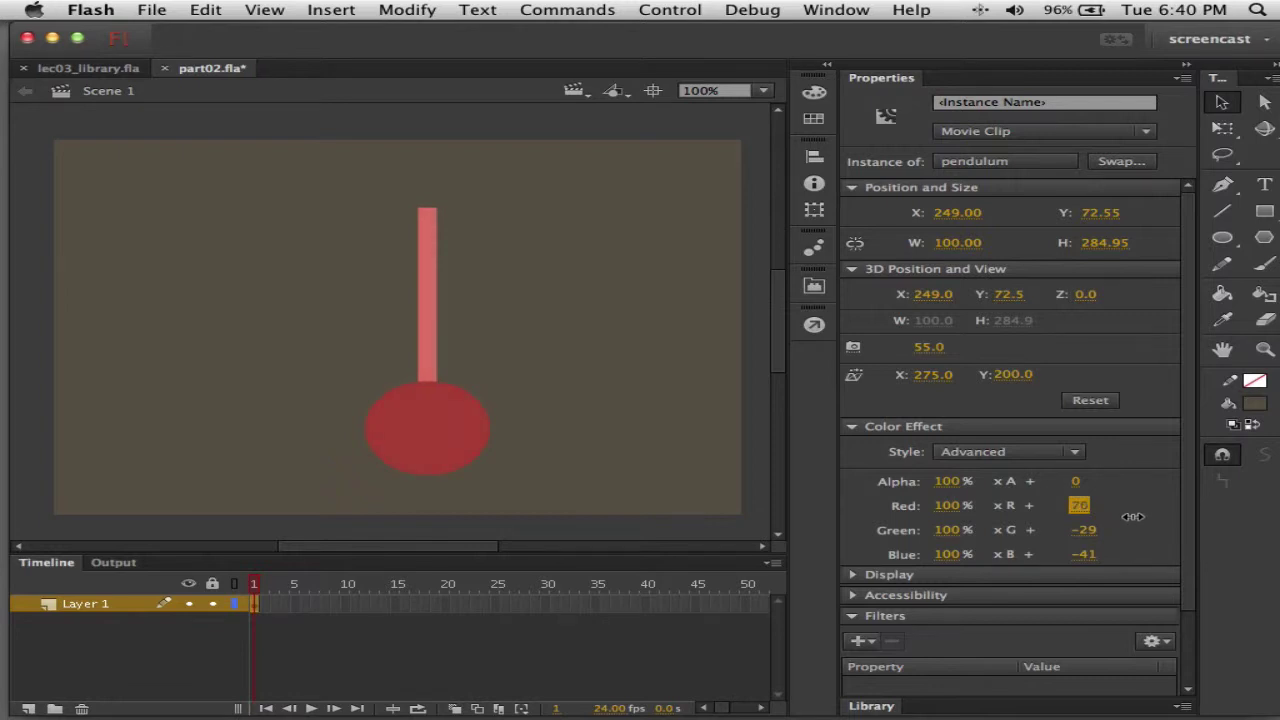
pyautogui.moveTo(1133, 516); pyautogui.dragTo(1124, 519)
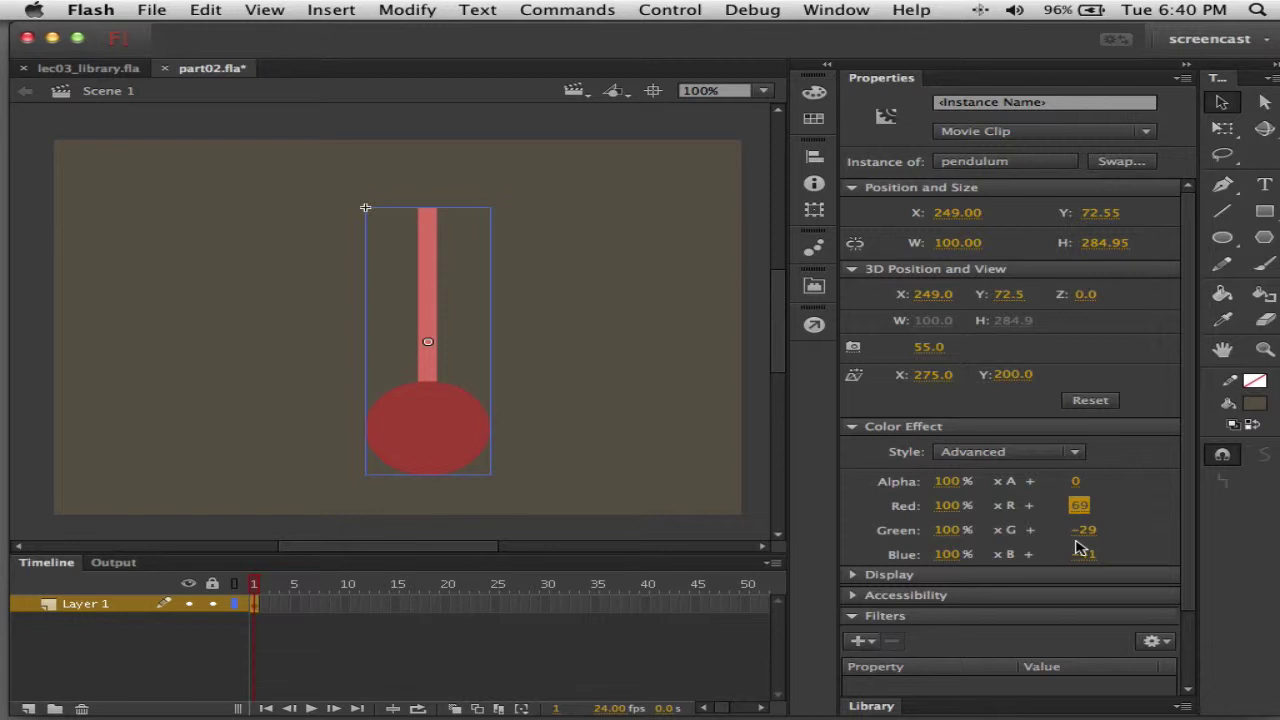
pyautogui.click(588, 438)
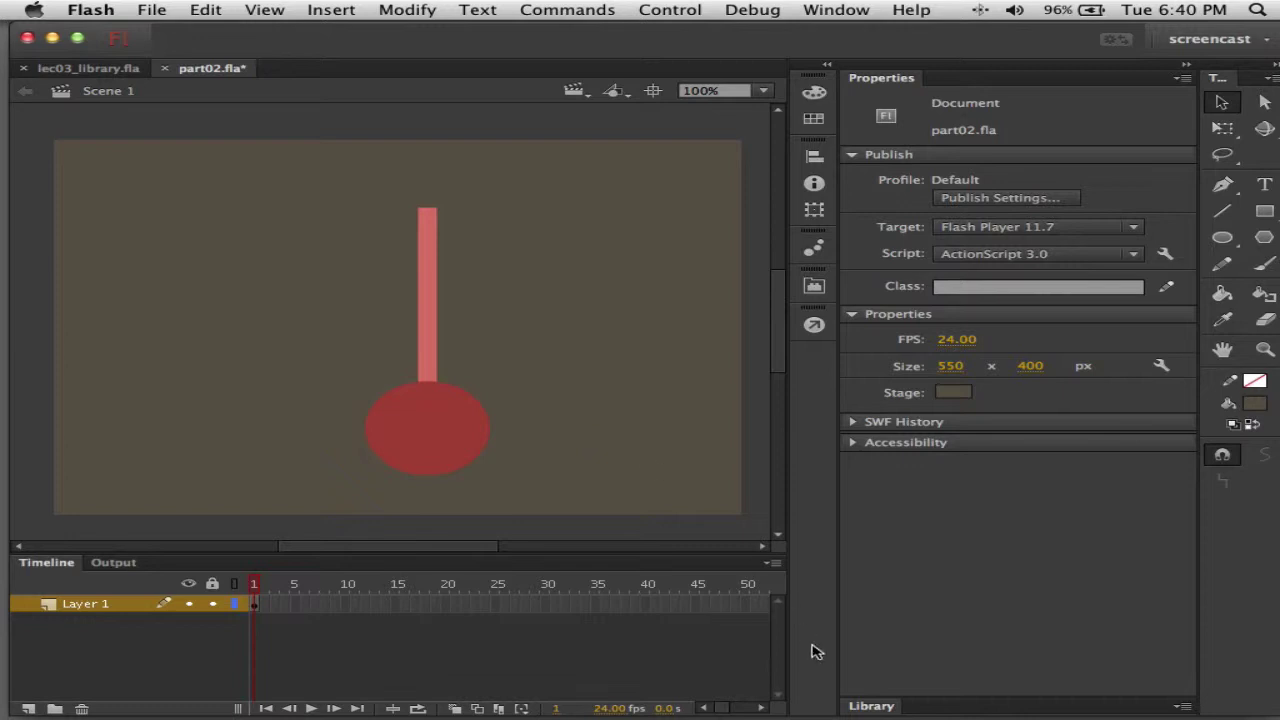
# - Convert the red pendulum instance to a movie clip symbol named pendulum_swing
pyautogui.click(887, 707)
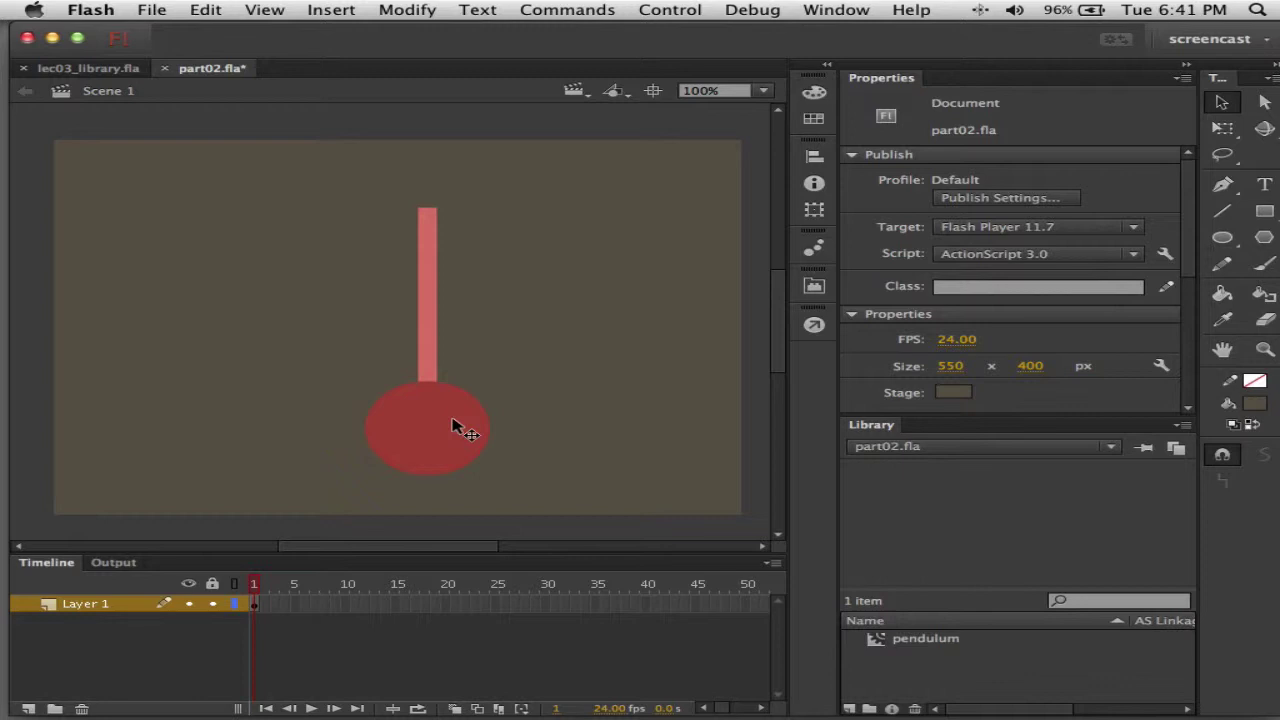
pyautogui.click(337, 9)
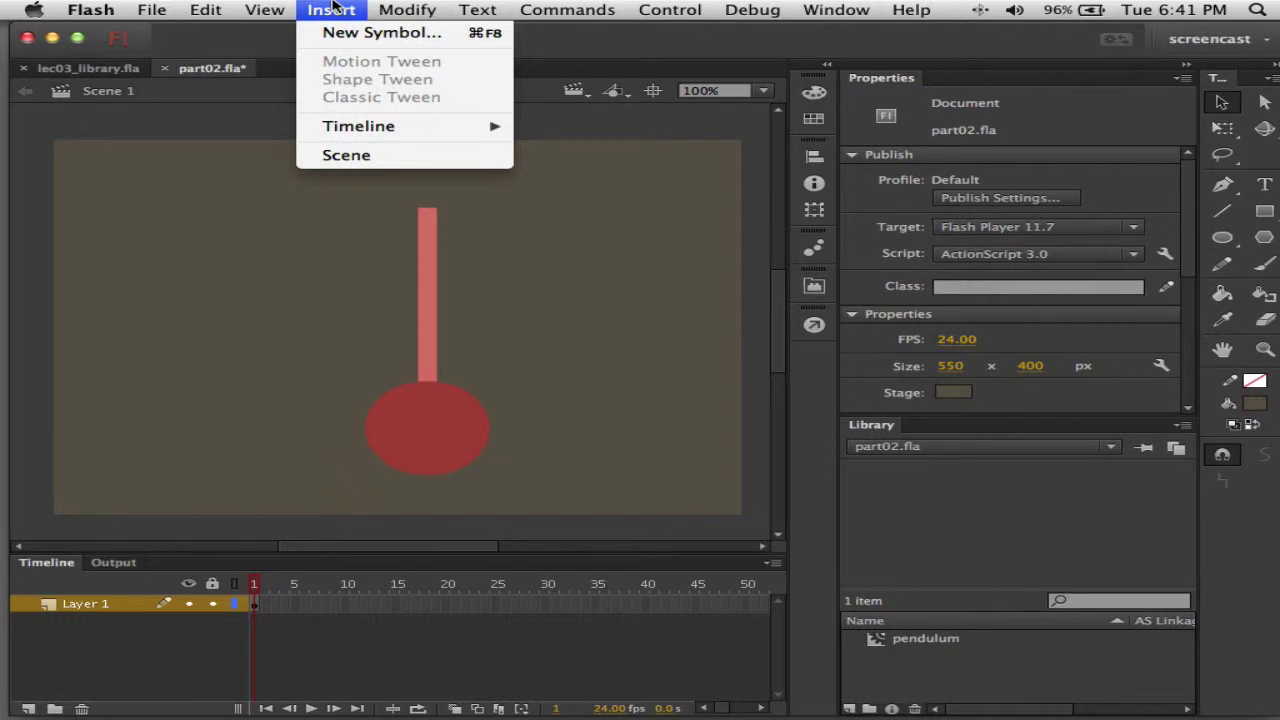
pyautogui.click(333, 9)
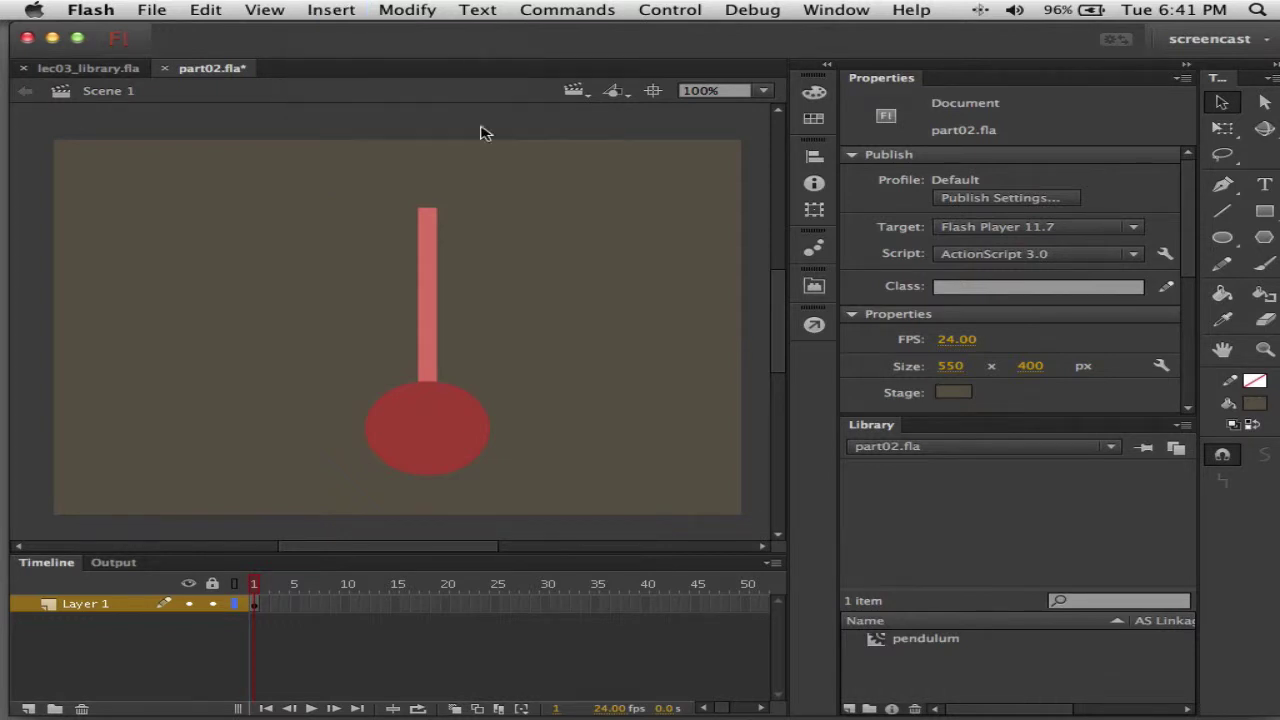
pyautogui.click(447, 433)
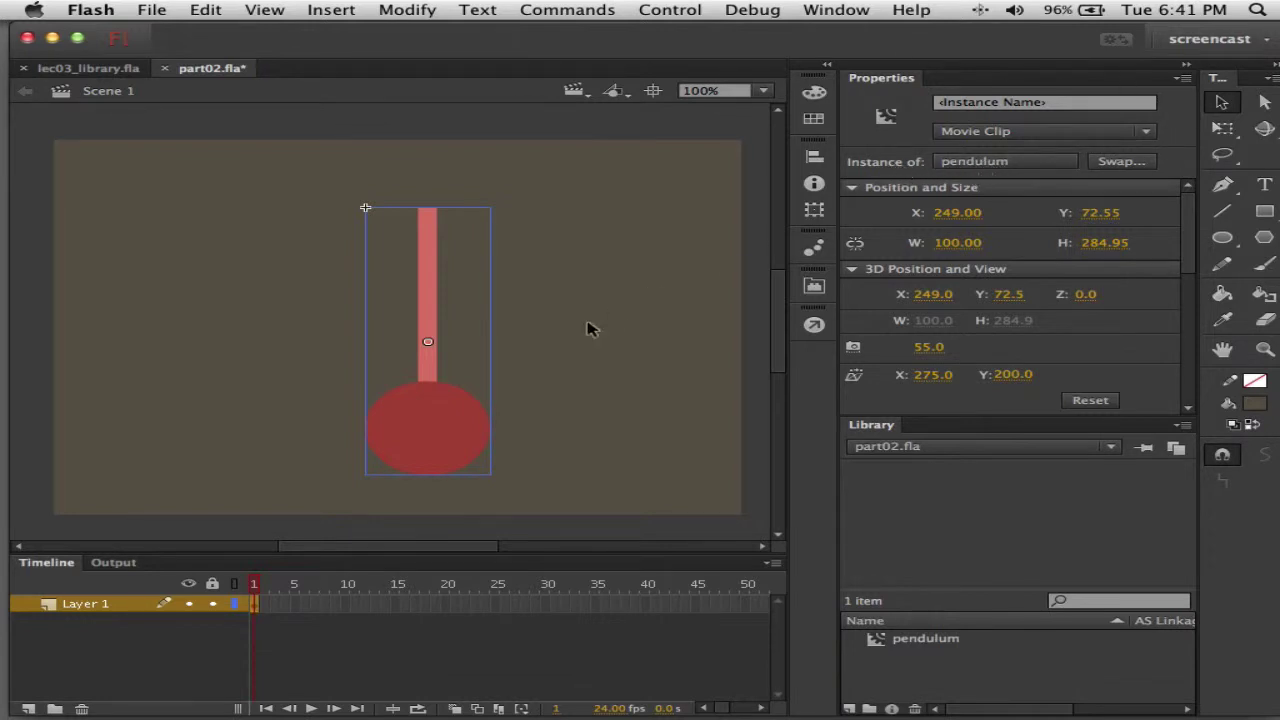
pyautogui.rightClick(432, 420)
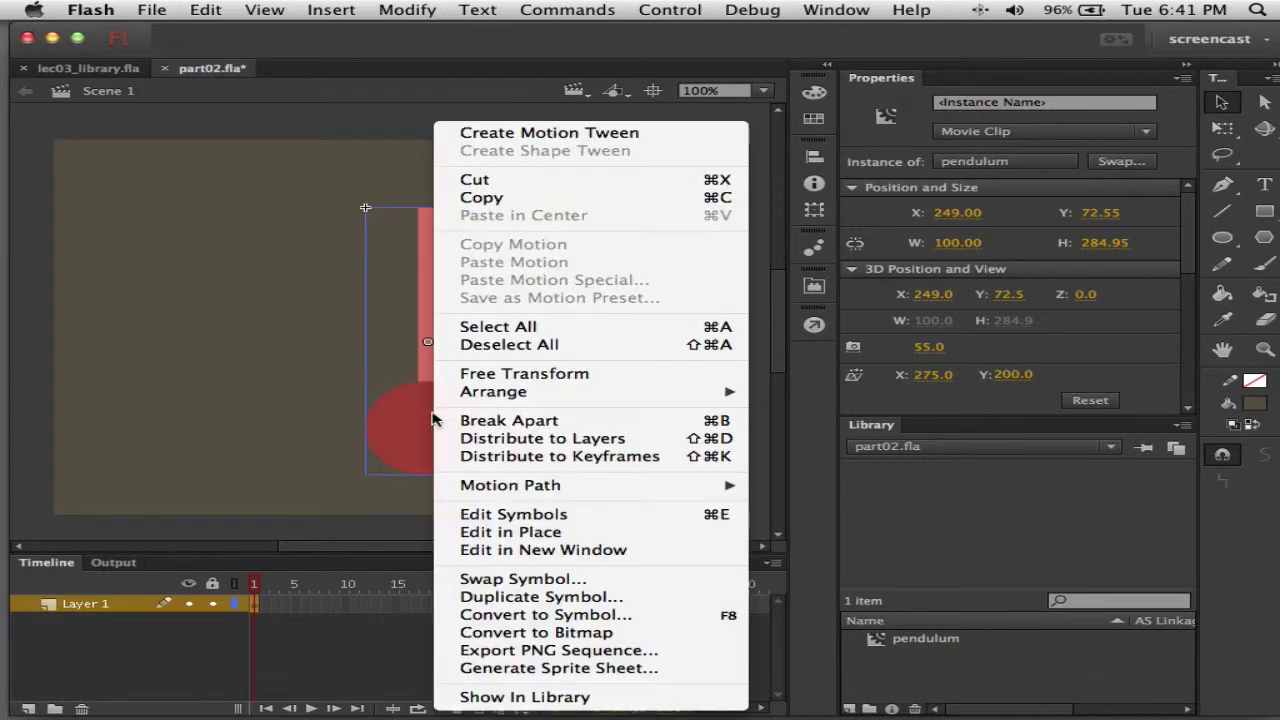
pyautogui.click(583, 616)
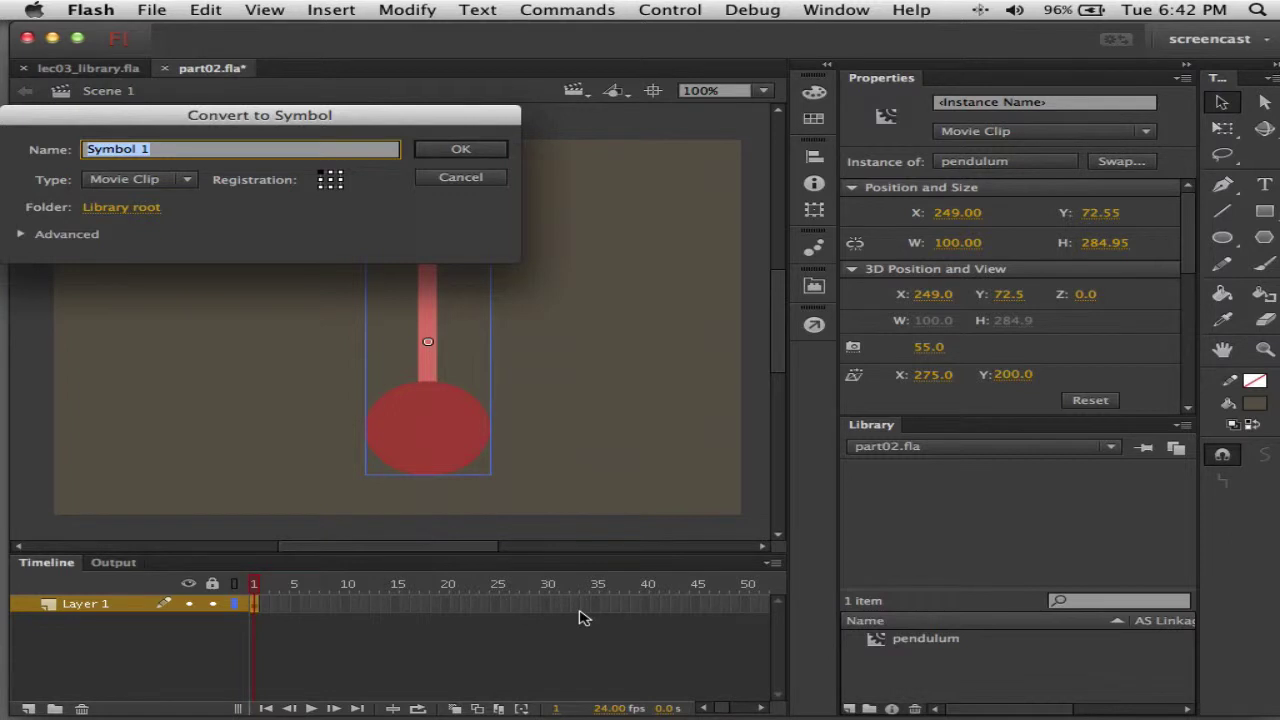
pyautogui.write('pe')
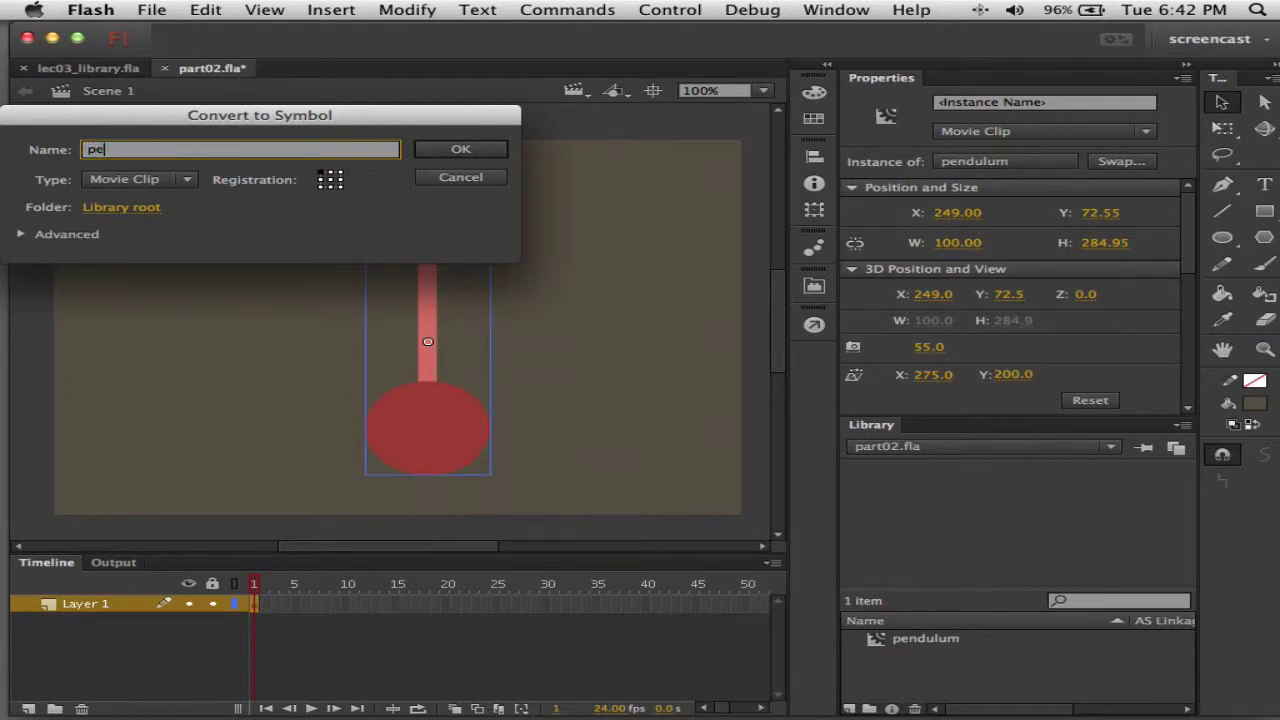
pyautogui.write('ndulum_swing')
pyautogui.press('Return')
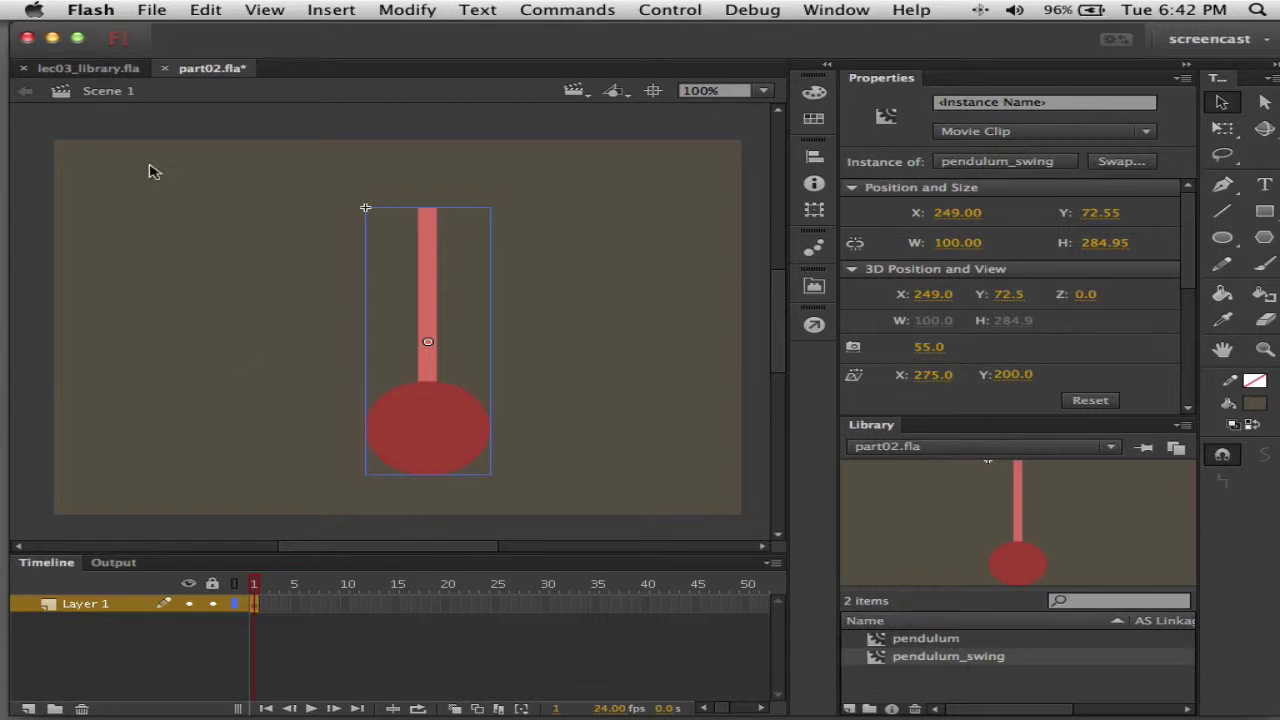
# - Open the pendulum_swing symbol for editing in place and rename its Layer 1 to pendulum
pyautogui.doubleClick(418, 420)
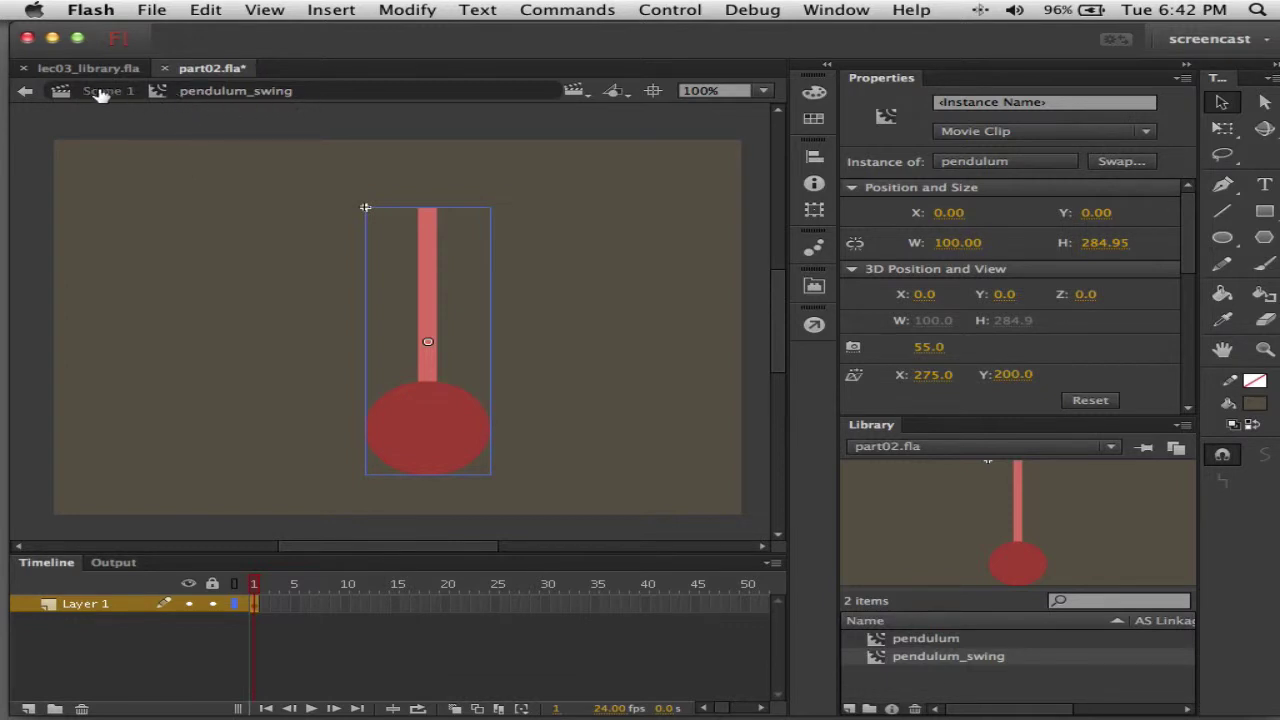
pyautogui.click(75, 606)
pyautogui.click(446, 442)
pyautogui.doubleClick(85, 605)
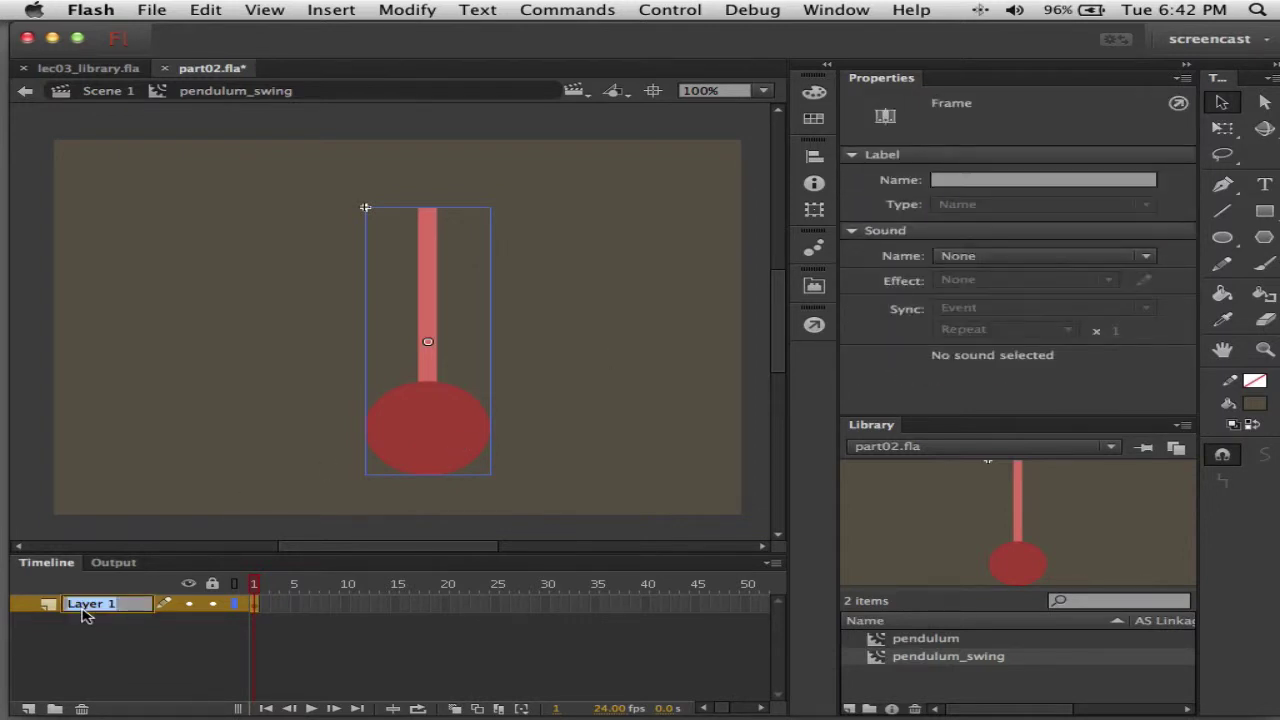
pyautogui.write('pendulum')
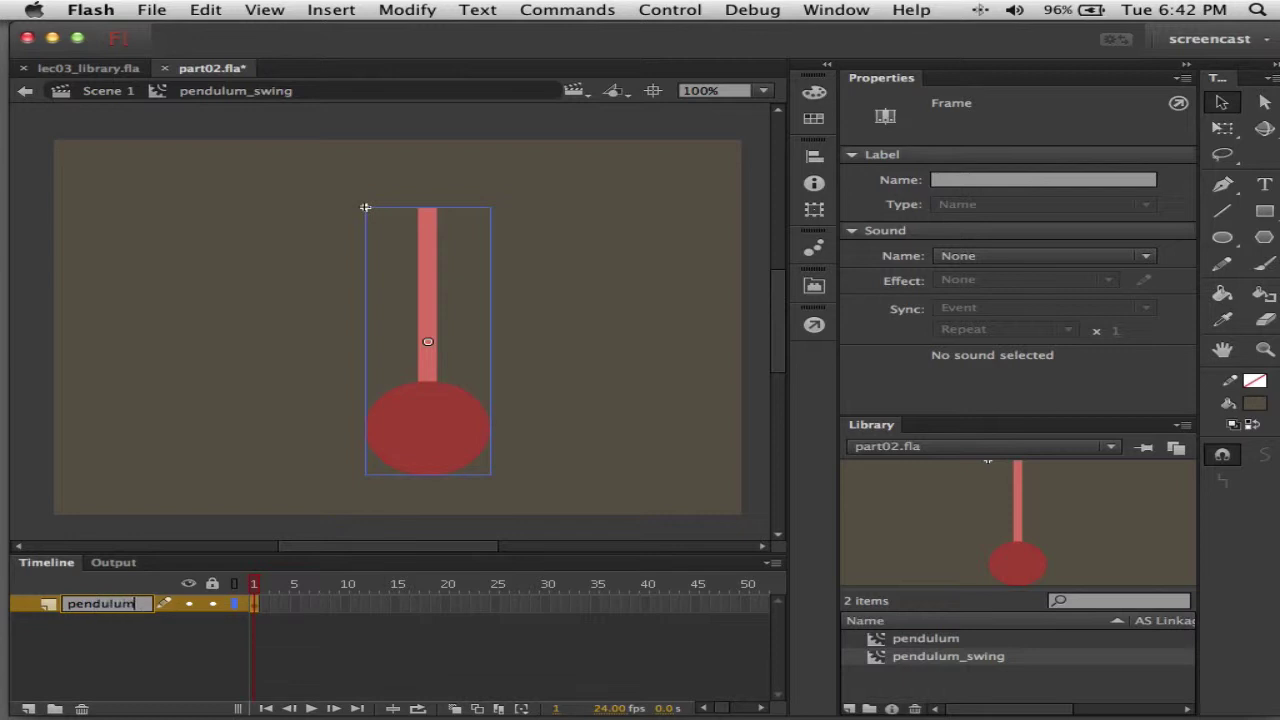
pyautogui.click(183, 446)
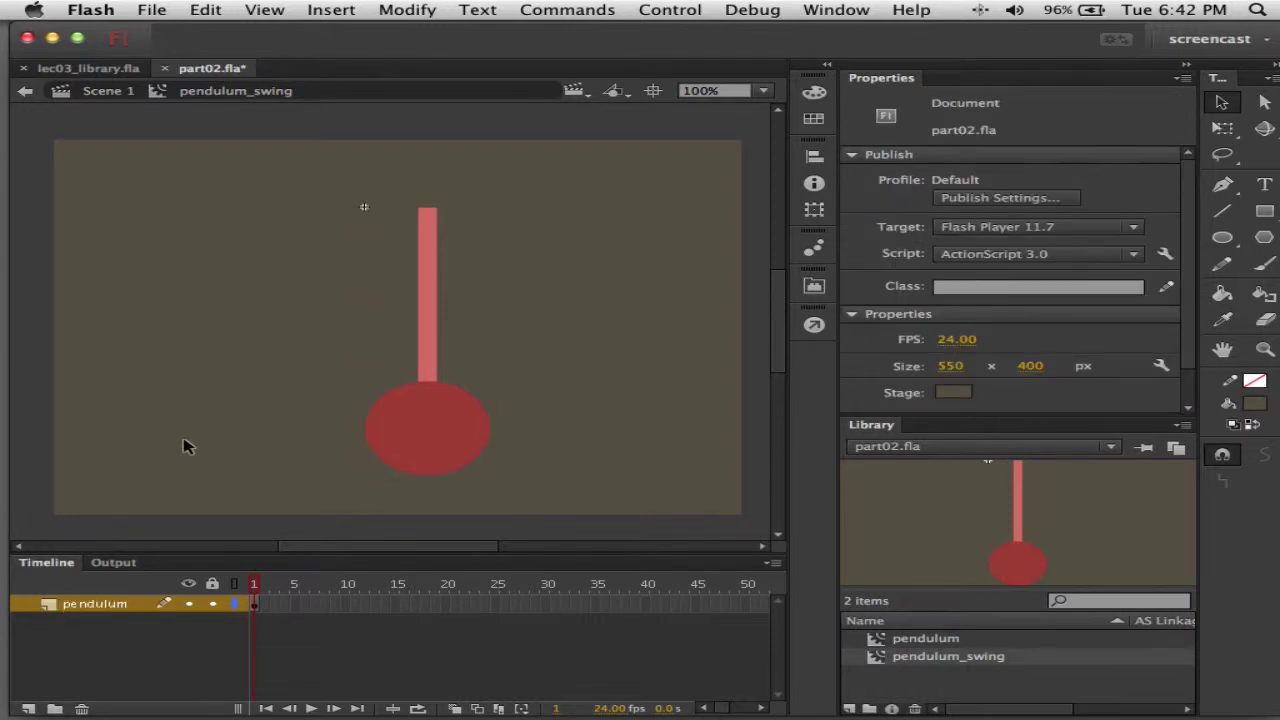
# - Move the transformation point of the pendulum instance from its center to the middle of its top edge with Free Transform
pyautogui.click(408, 443)
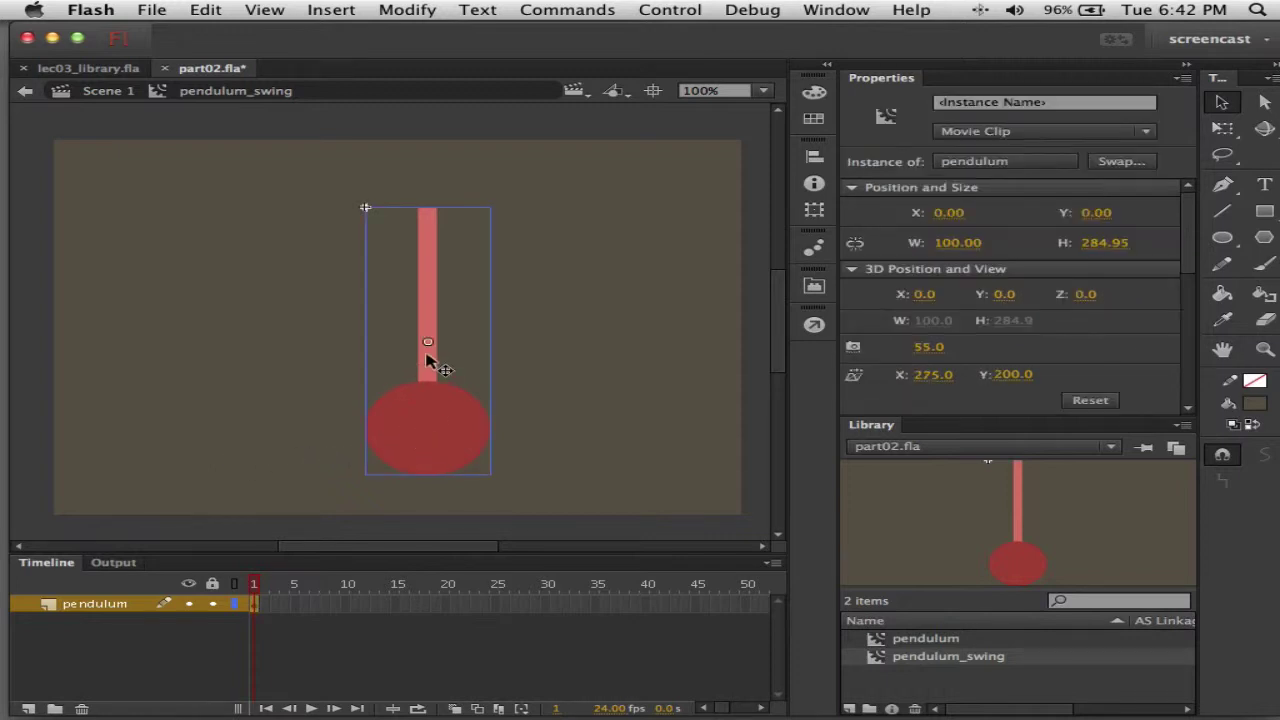
pyautogui.press('q')
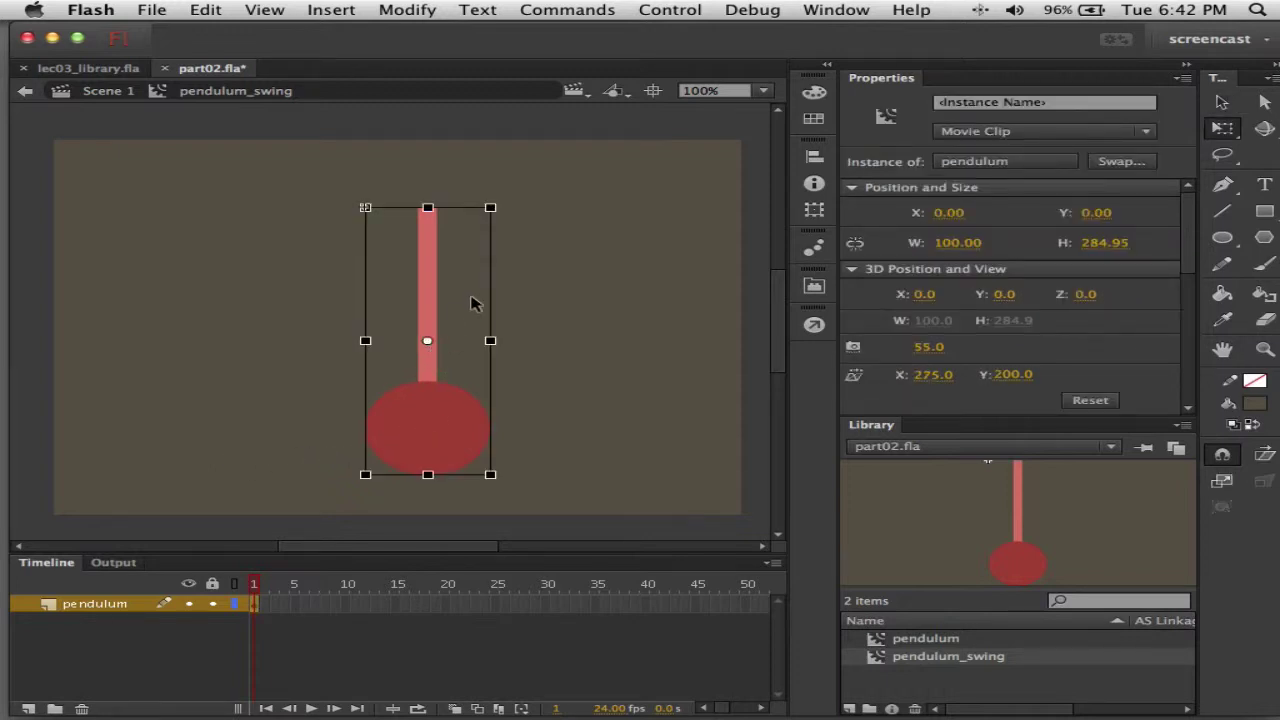
pyautogui.moveTo(506, 200)
pyautogui.mouseDown()
pyautogui.moveTo(563, 400)
pyautogui.moveTo(574, 187)
pyautogui.moveTo(634, 236)
pyautogui.moveTo(654, 277)
pyautogui.moveTo(662, 257)
pyautogui.moveTo(424, 128)
pyautogui.moveTo(391, 163)
pyautogui.moveTo(491, 208)
pyautogui.mouseUp()
pyautogui.moveTo(428, 342); pyautogui.dragTo(429, 208)
pyautogui.press('v')
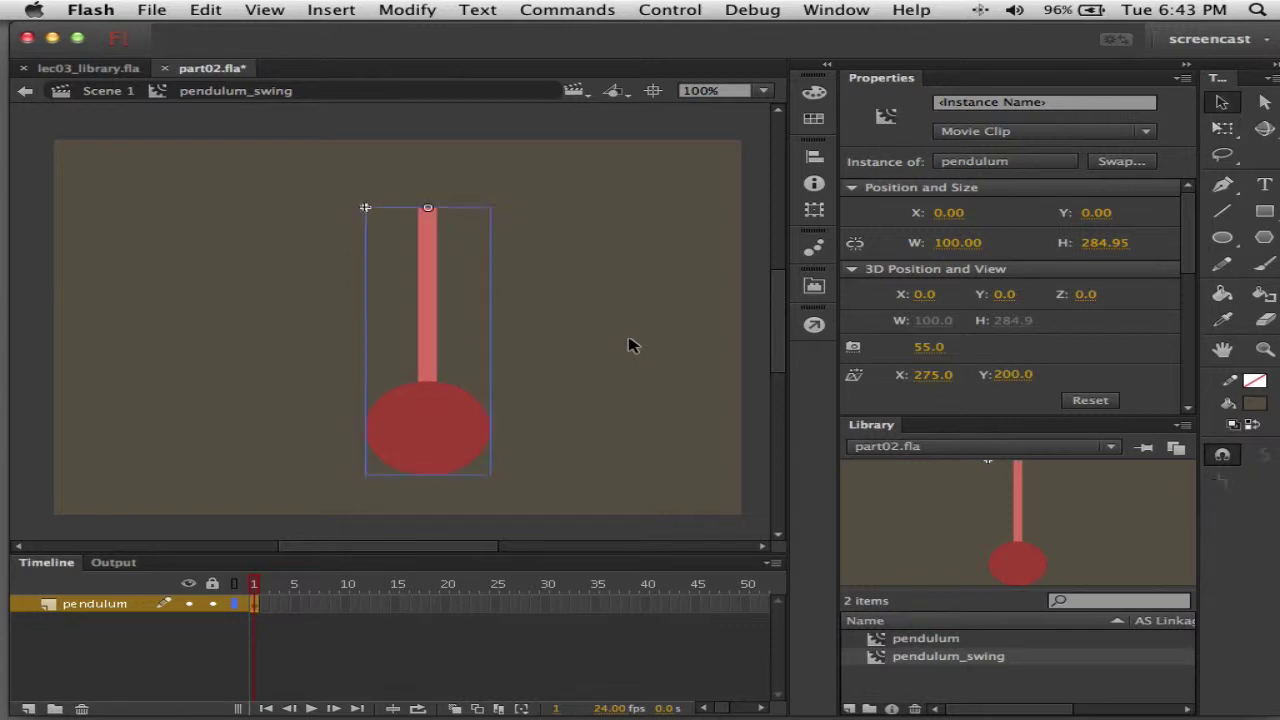
pyautogui.click(645, 368)
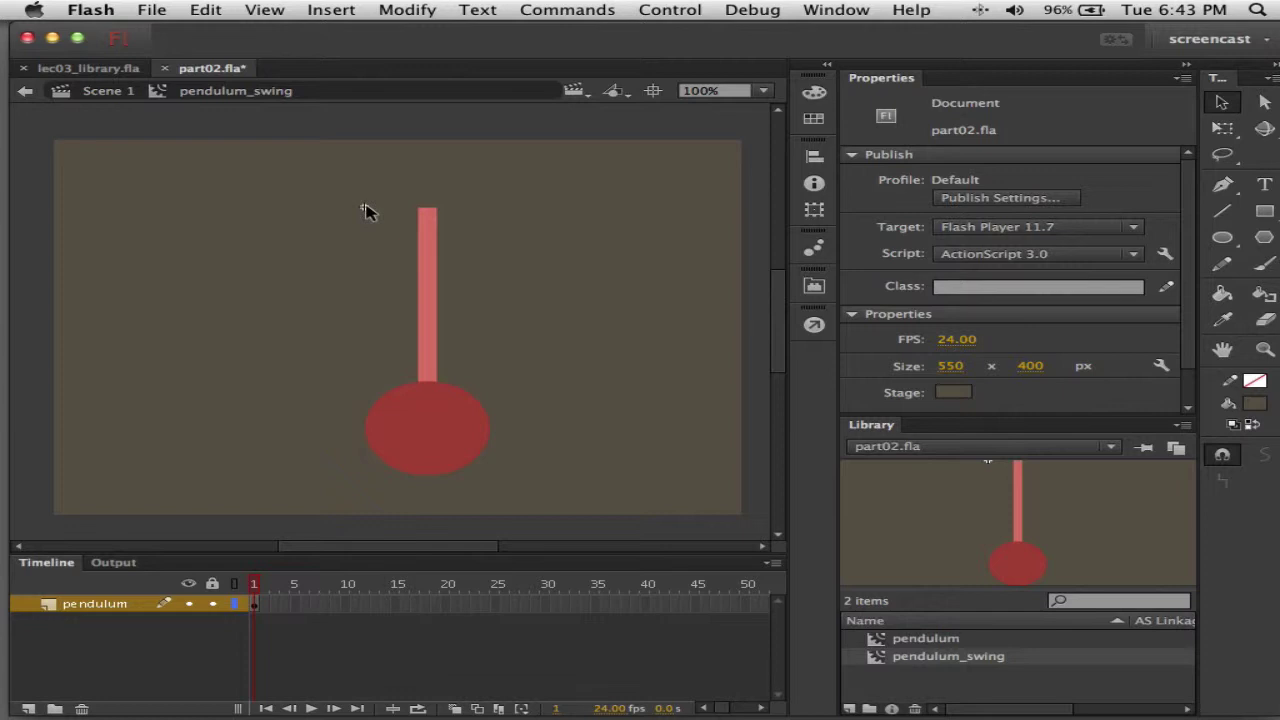
pyautogui.click(431, 459)
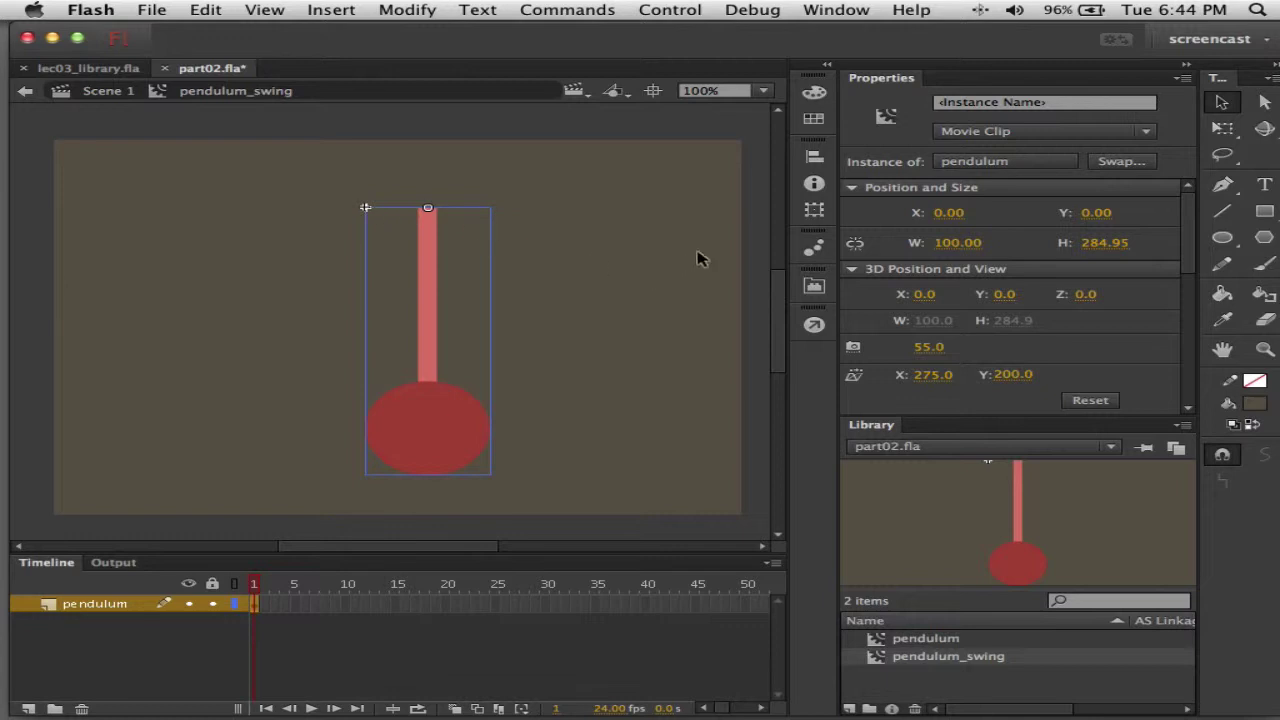
# - Center the pendulum instance horizontally on the stage's registration point with Align to stage enabled
pyautogui.click(814, 157)
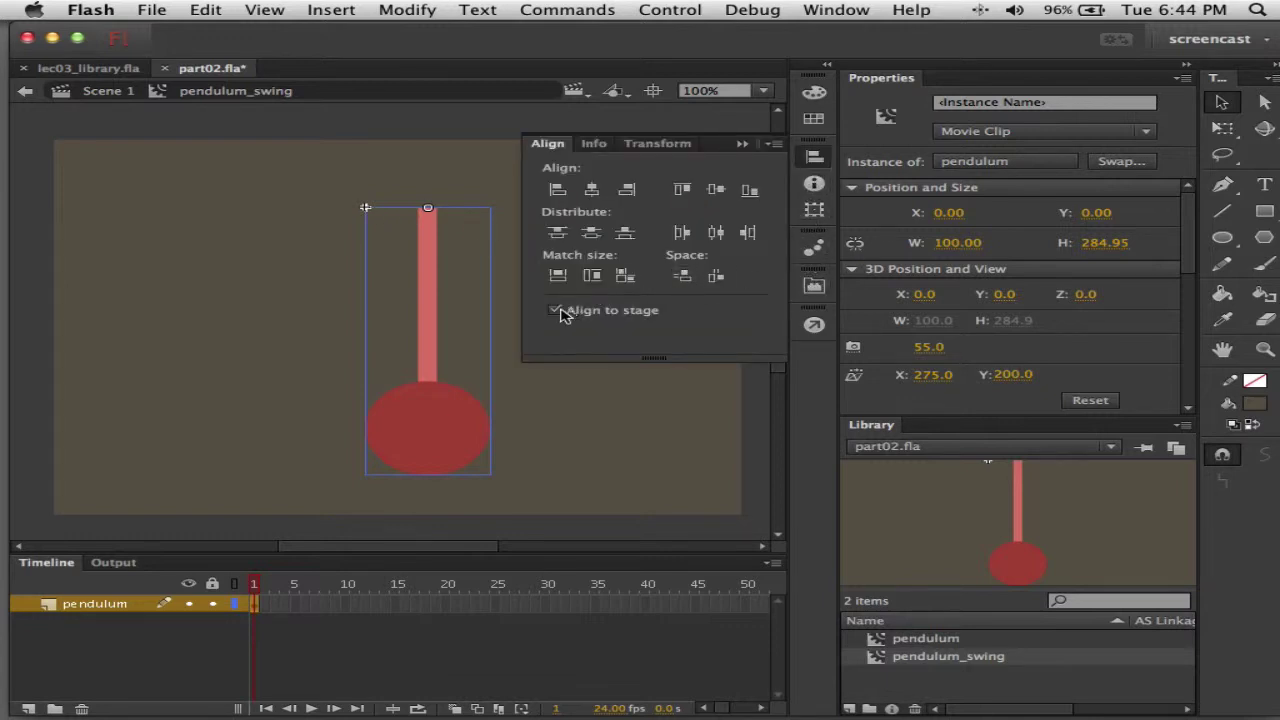
pyautogui.click(595, 197)
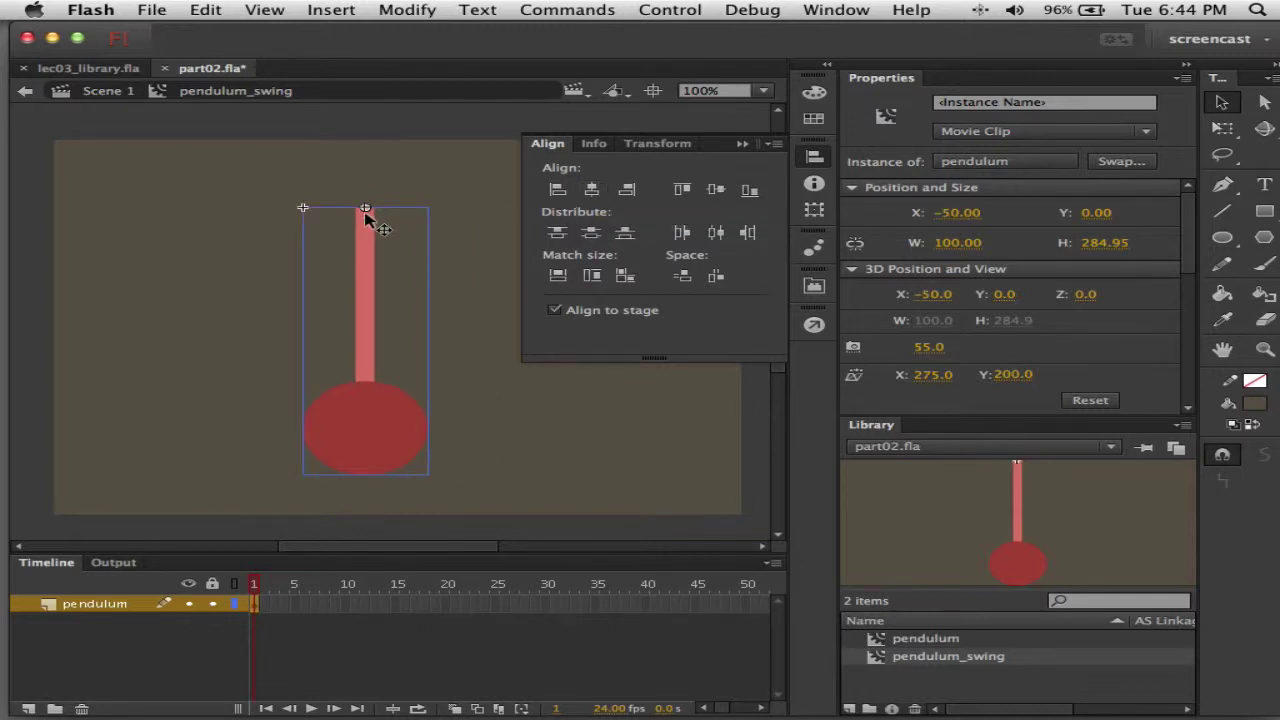
pyautogui.click(425, 200)
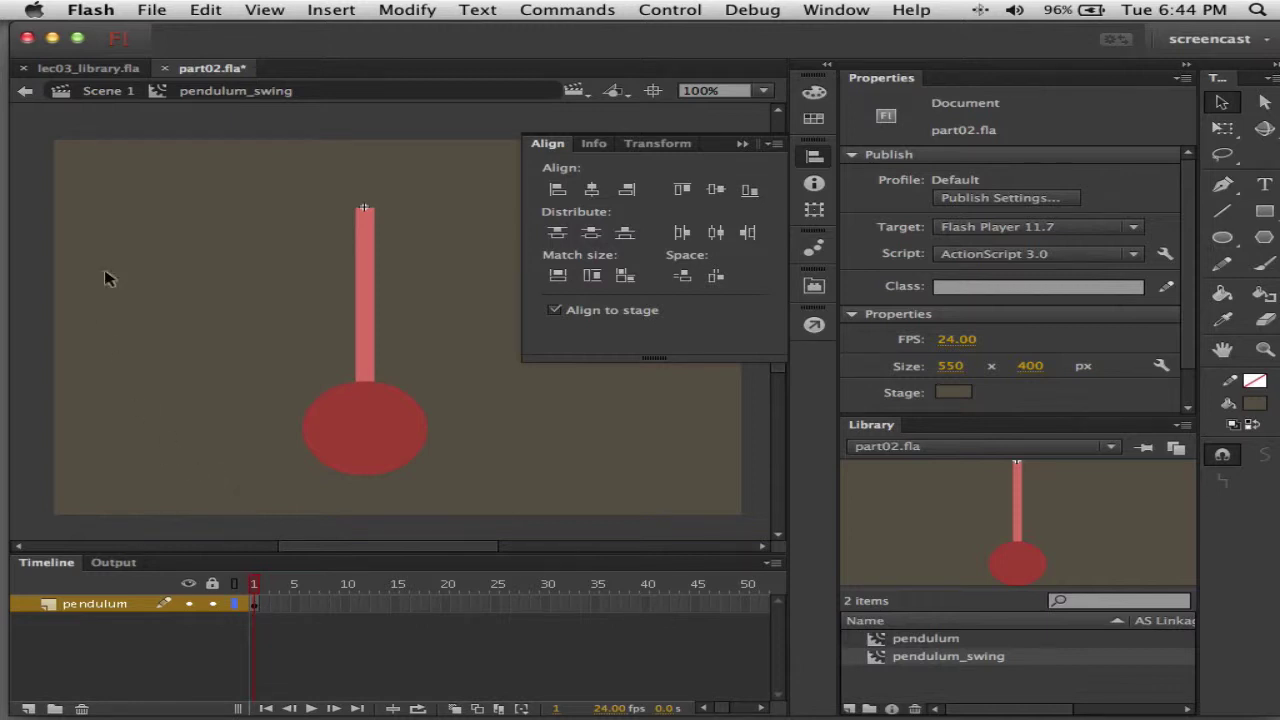
# - Try rotating the pendulum freely about its top pivot with Free Transform
pyautogui.click(375, 450)
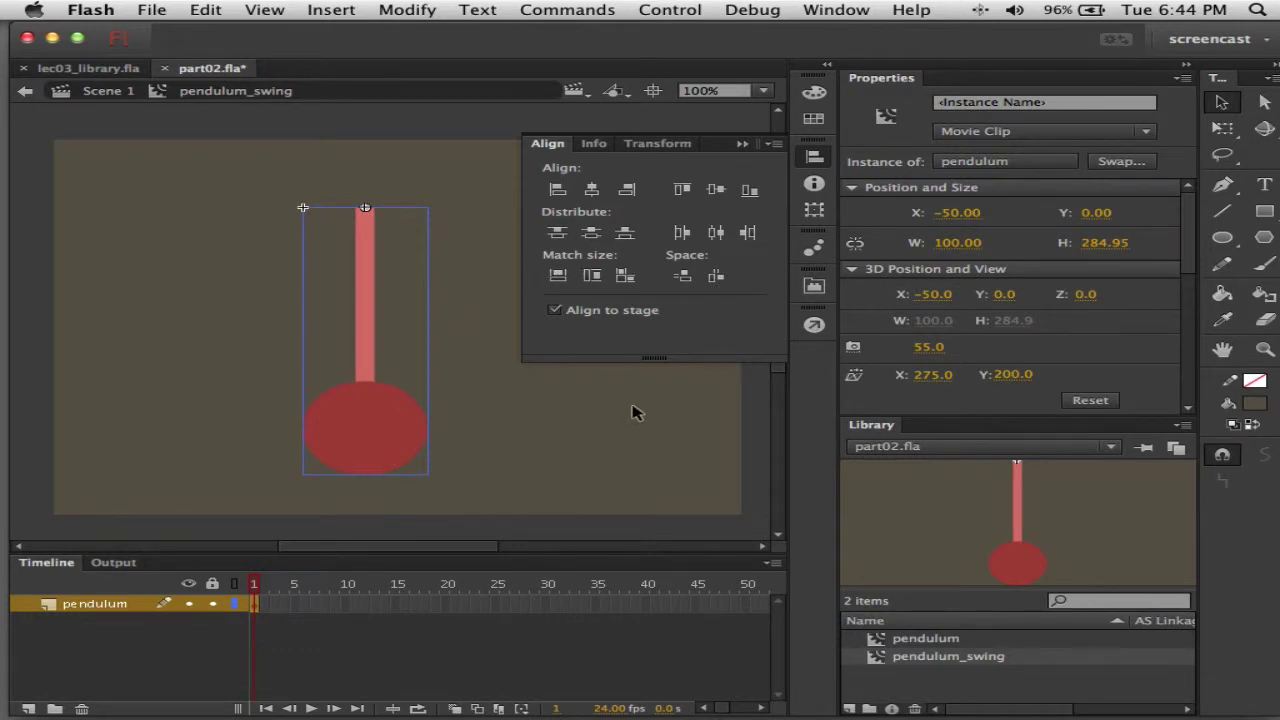
pyautogui.press('q')
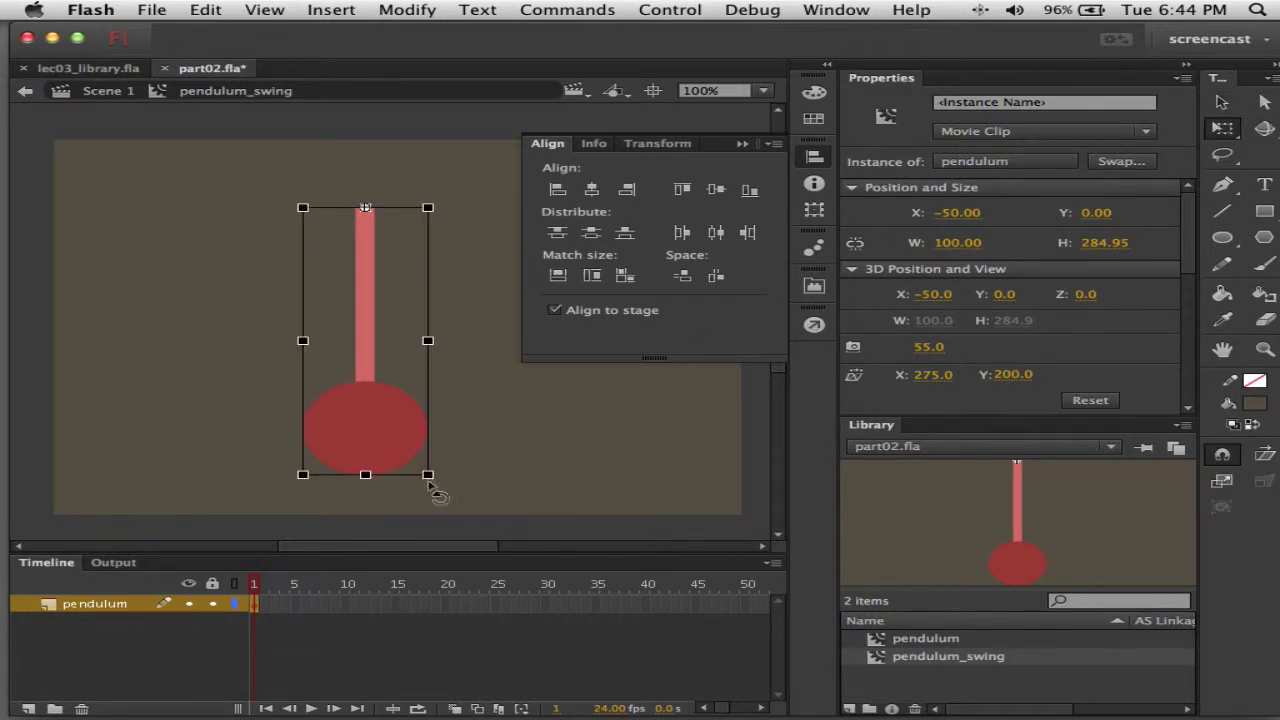
pyautogui.moveTo(448, 483); pyautogui.dragTo(363, 475)
pyautogui.press('v')
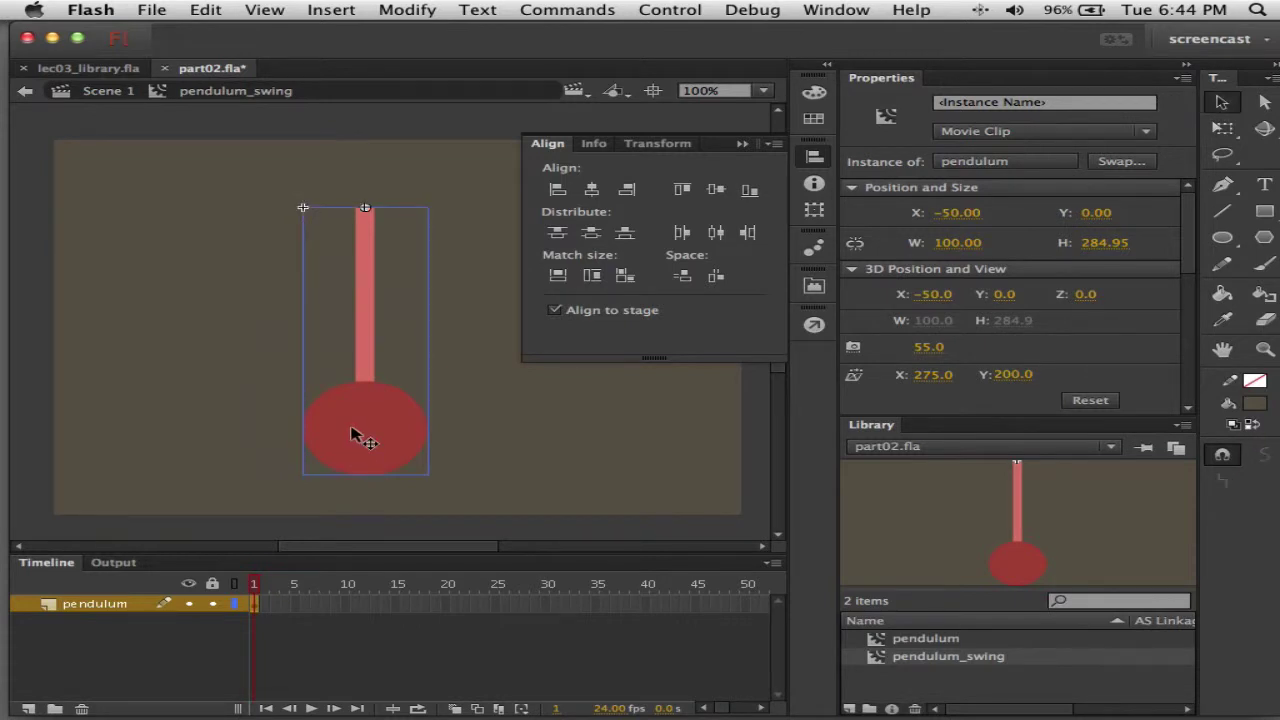
# - Rotate the pendulum instance in frame 1 to 45 degrees about its top pivot
pyautogui.click(652, 145)
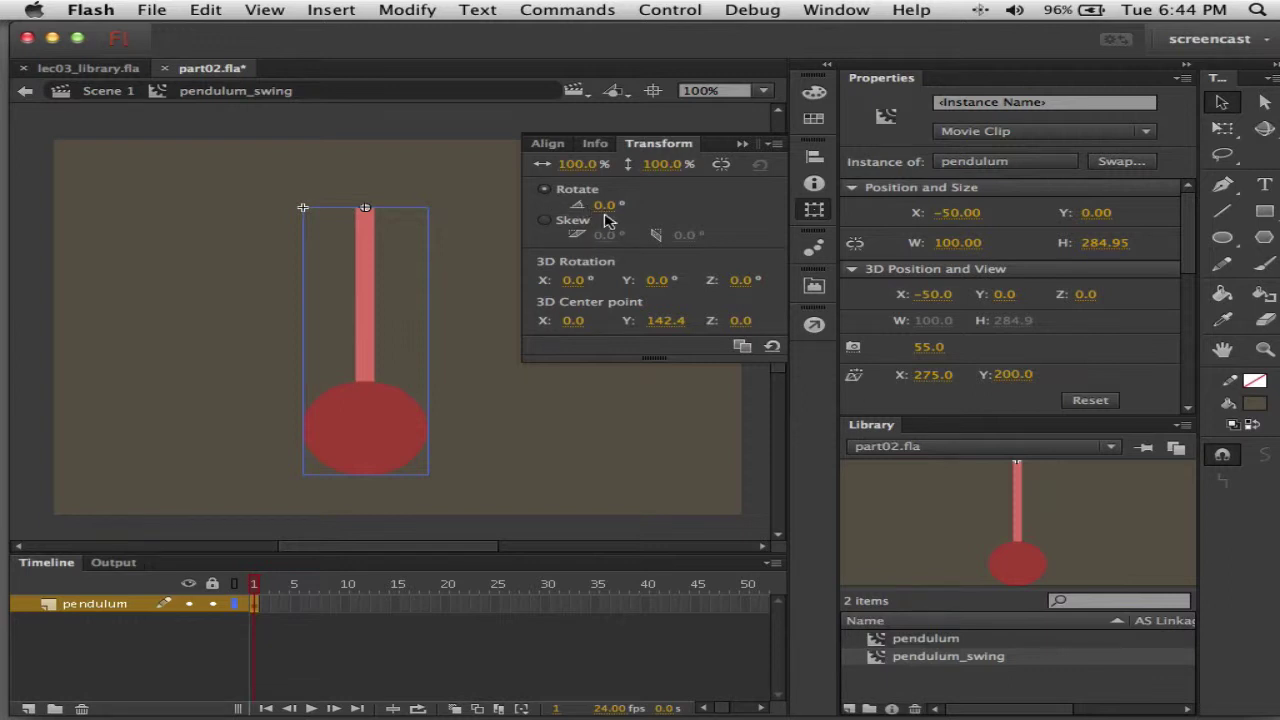
pyautogui.moveTo(605, 208); pyautogui.dragTo(678, 216)
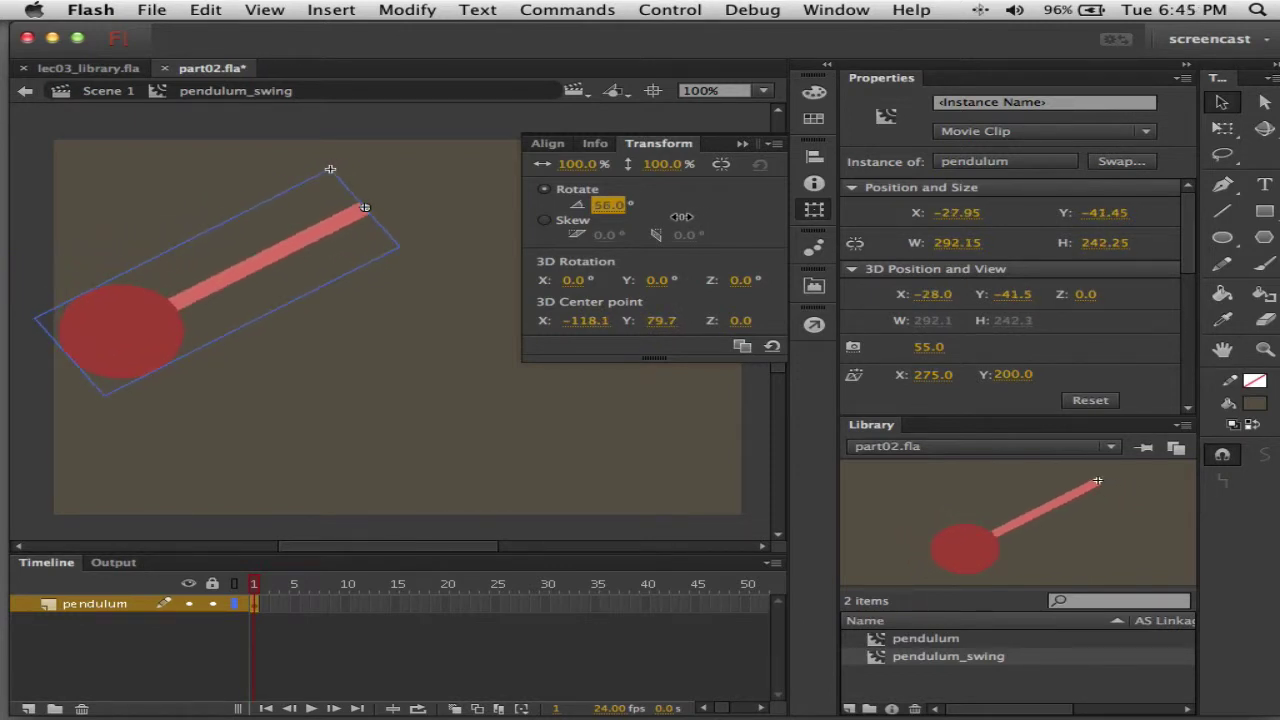
pyautogui.click(612, 206)
pyautogui.write('45')
pyautogui.press('Return')
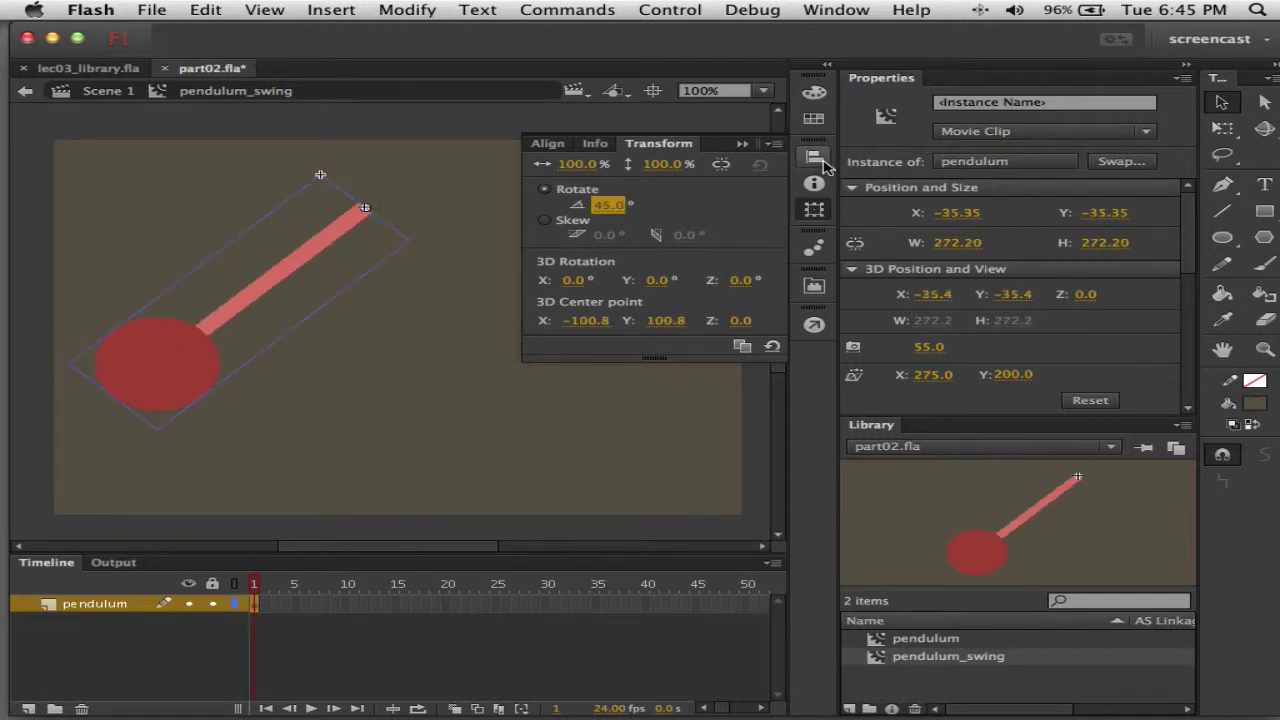
pyautogui.click(742, 144)
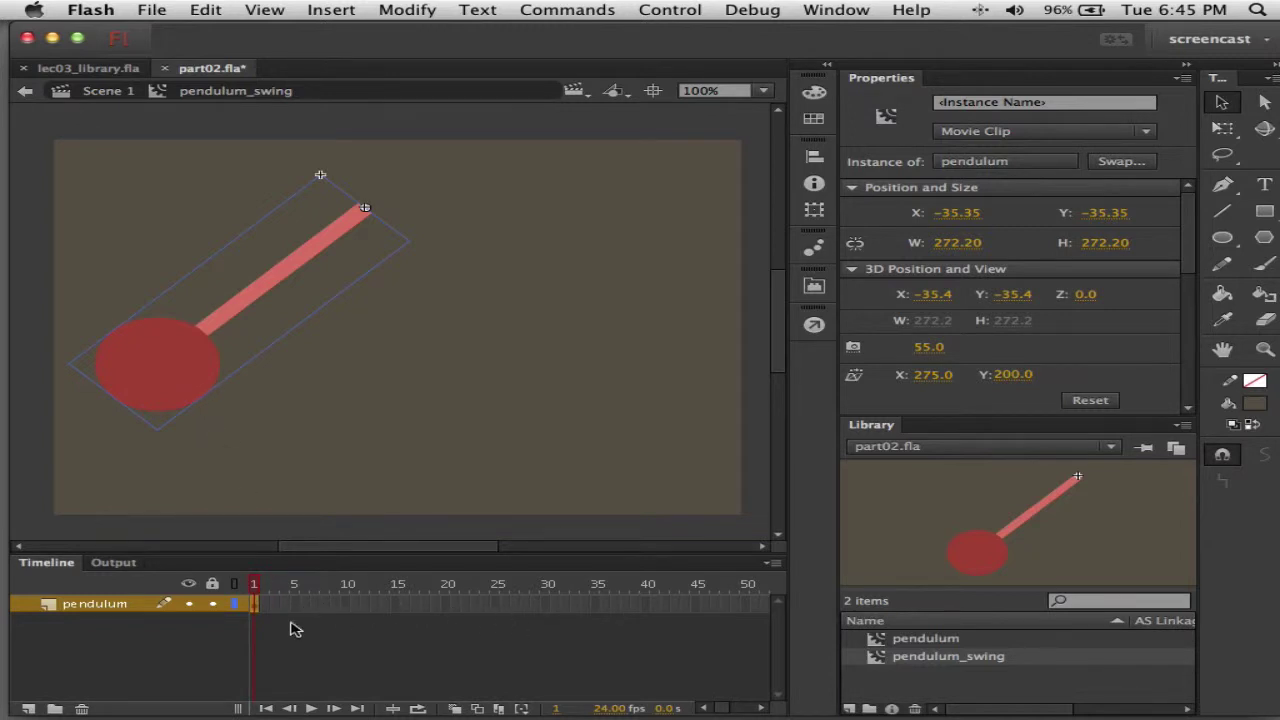
# - Narrow the timeline's layer name column and insert a keyframe at frame 30 of the pendulum layer
pyautogui.moveTo(250, 643); pyautogui.dragTo(180, 652)
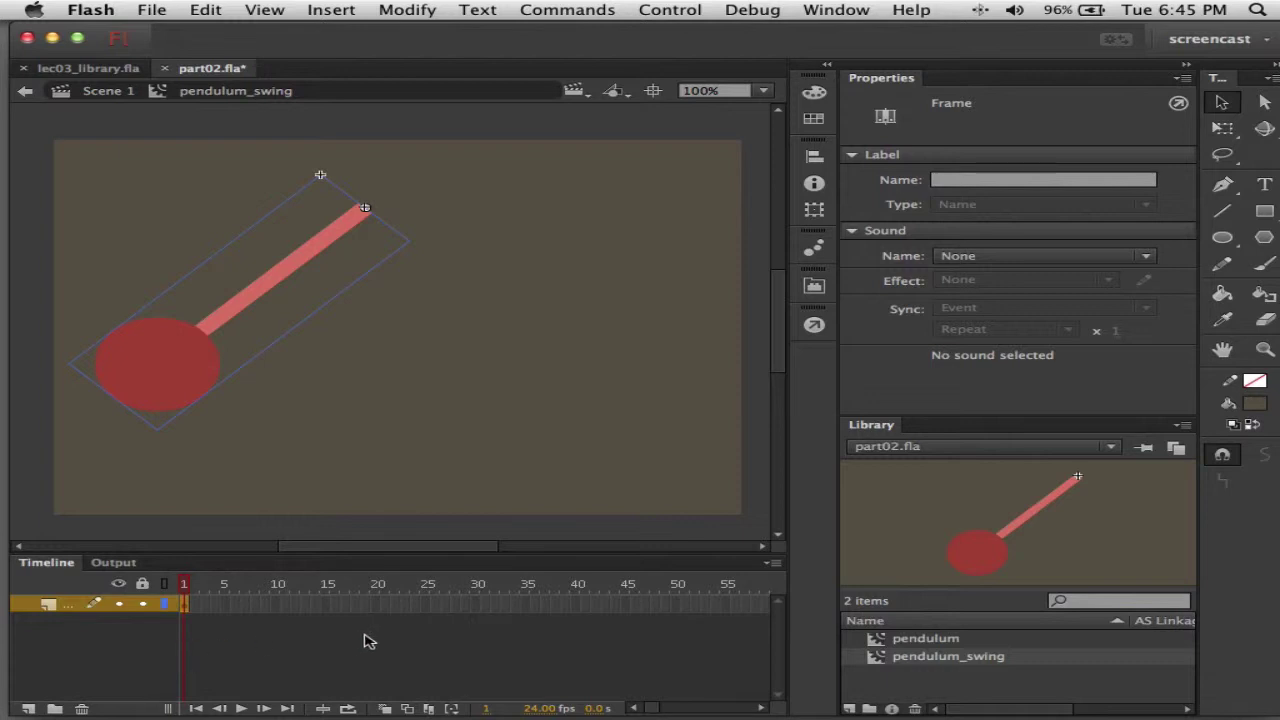
pyautogui.click(475, 606)
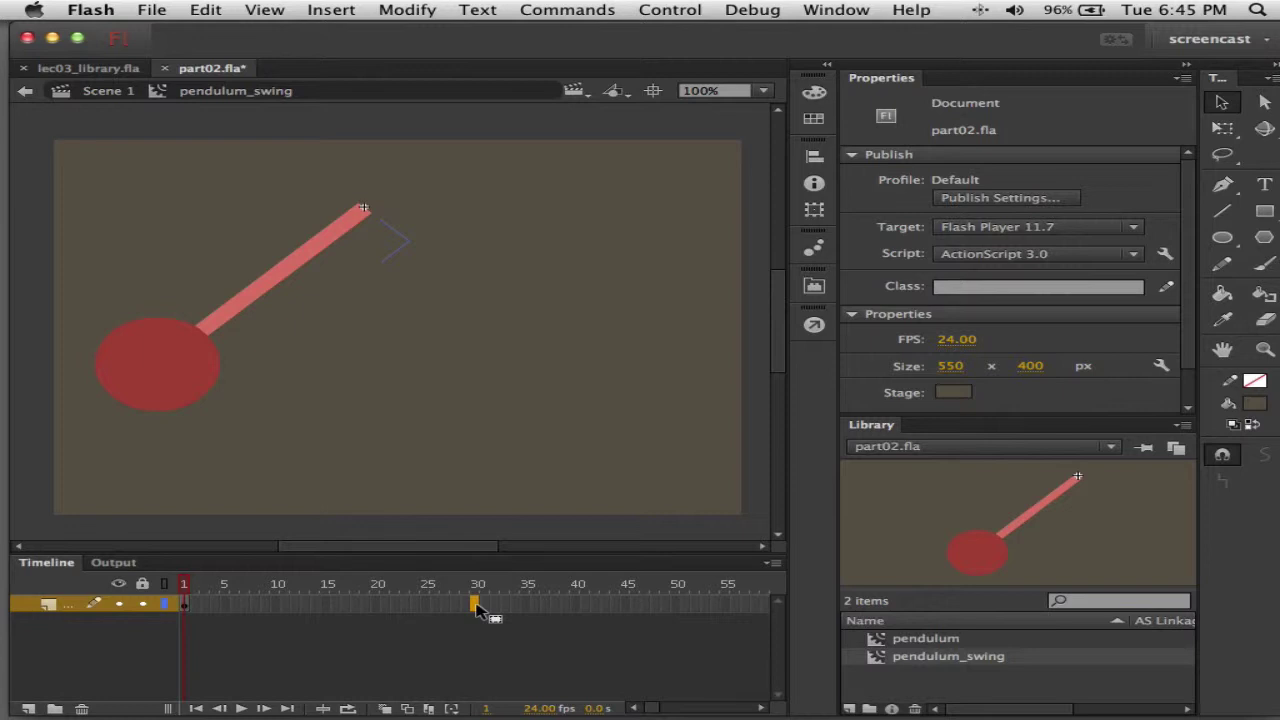
pyautogui.press('F5')
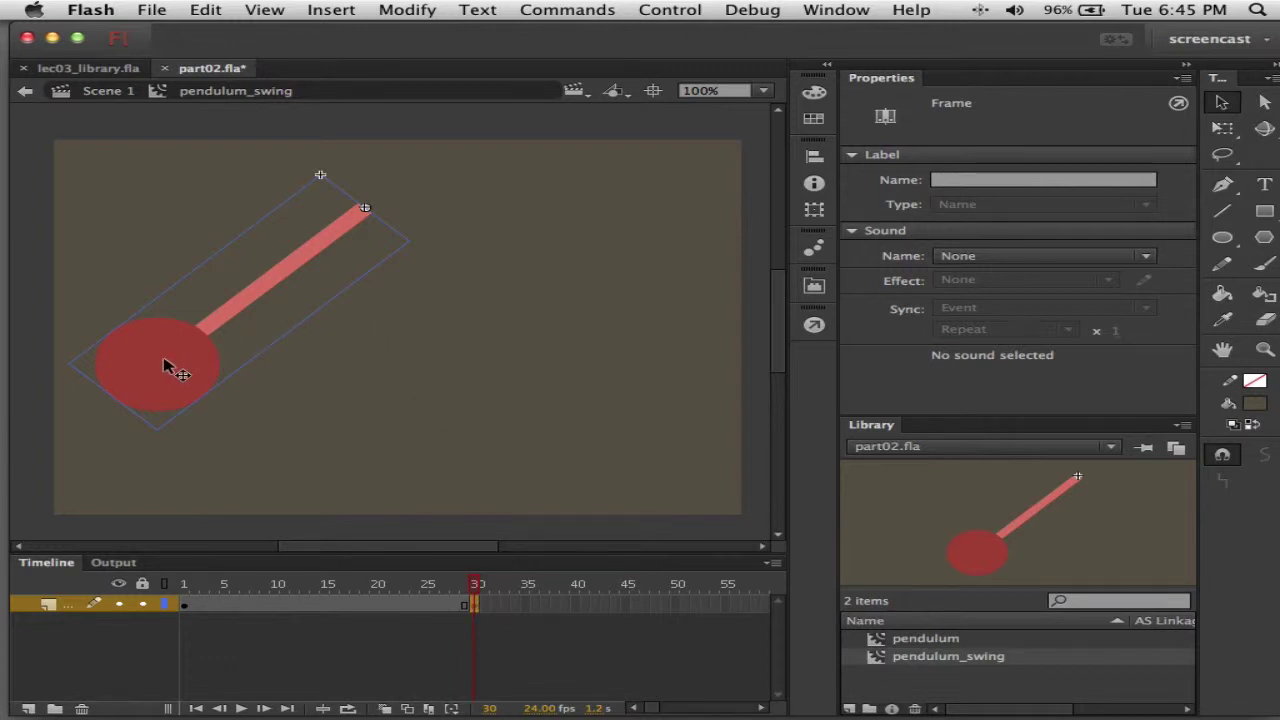
# - Rotate the pendulum instance in frame 30 to -45 degrees
pyautogui.click(240, 335)
pyautogui.click(814, 209)
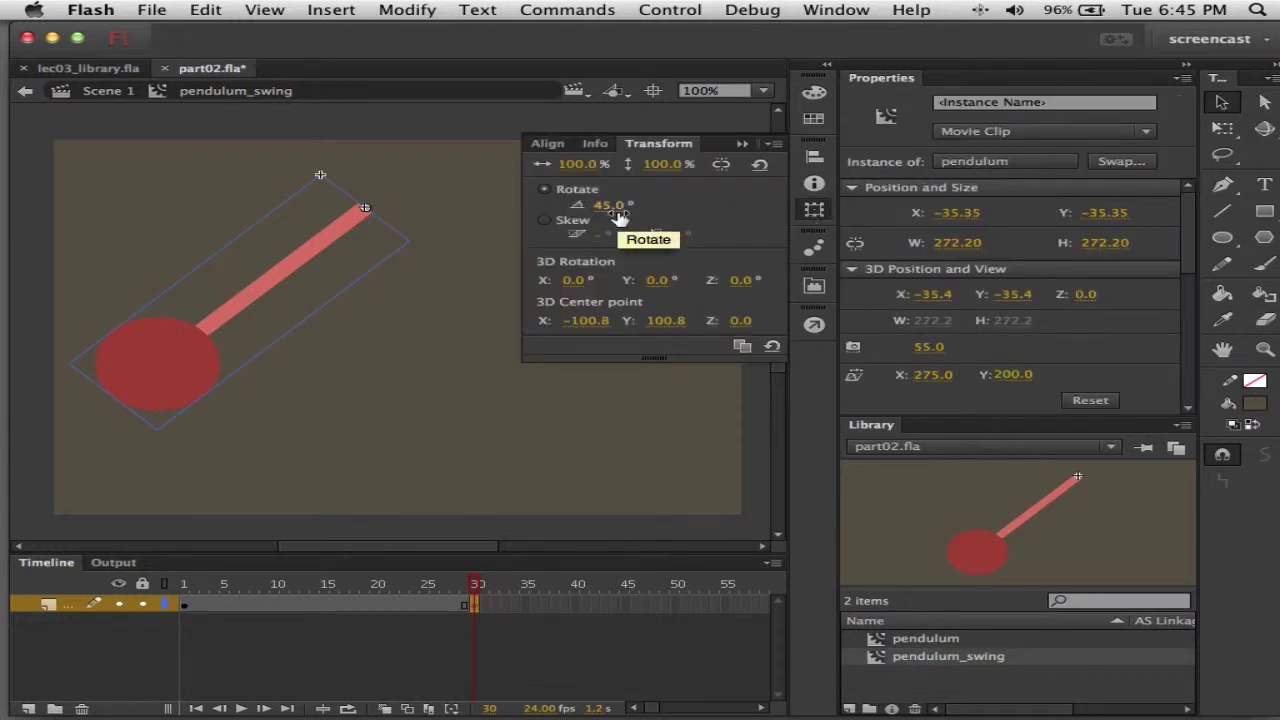
pyautogui.moveTo(618, 218); pyautogui.dragTo(516, 215)
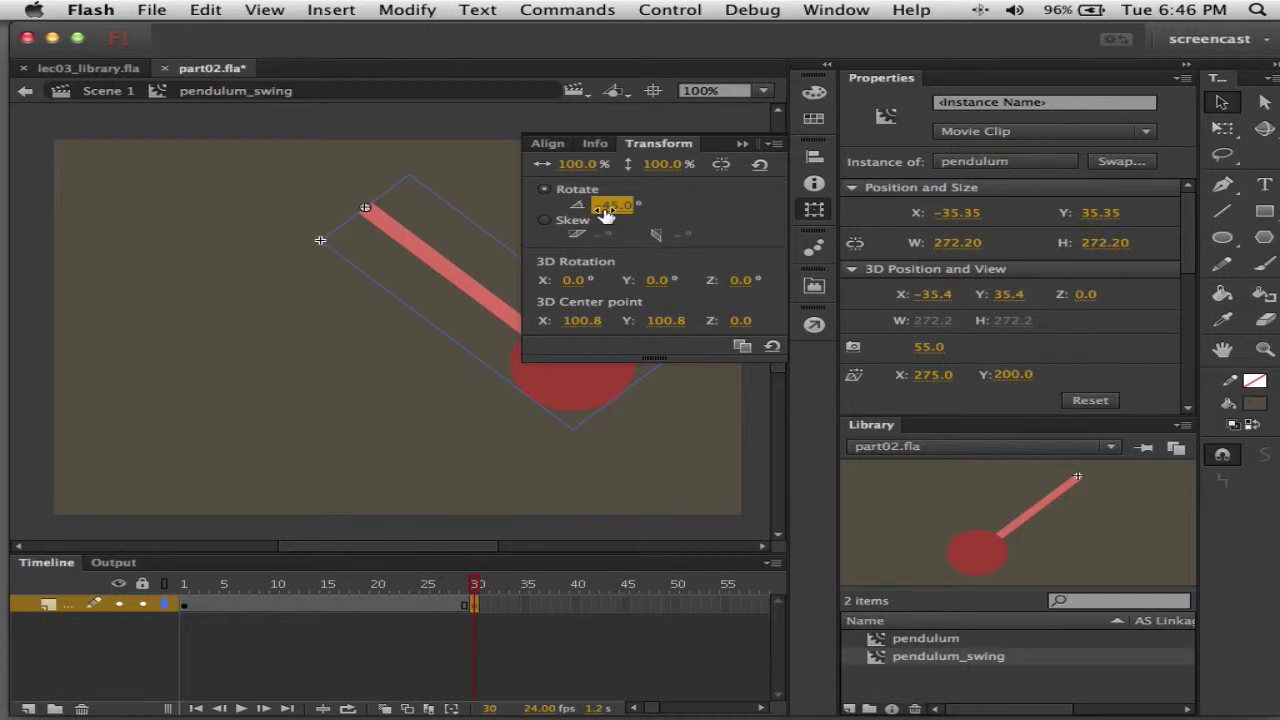
pyautogui.click(742, 143)
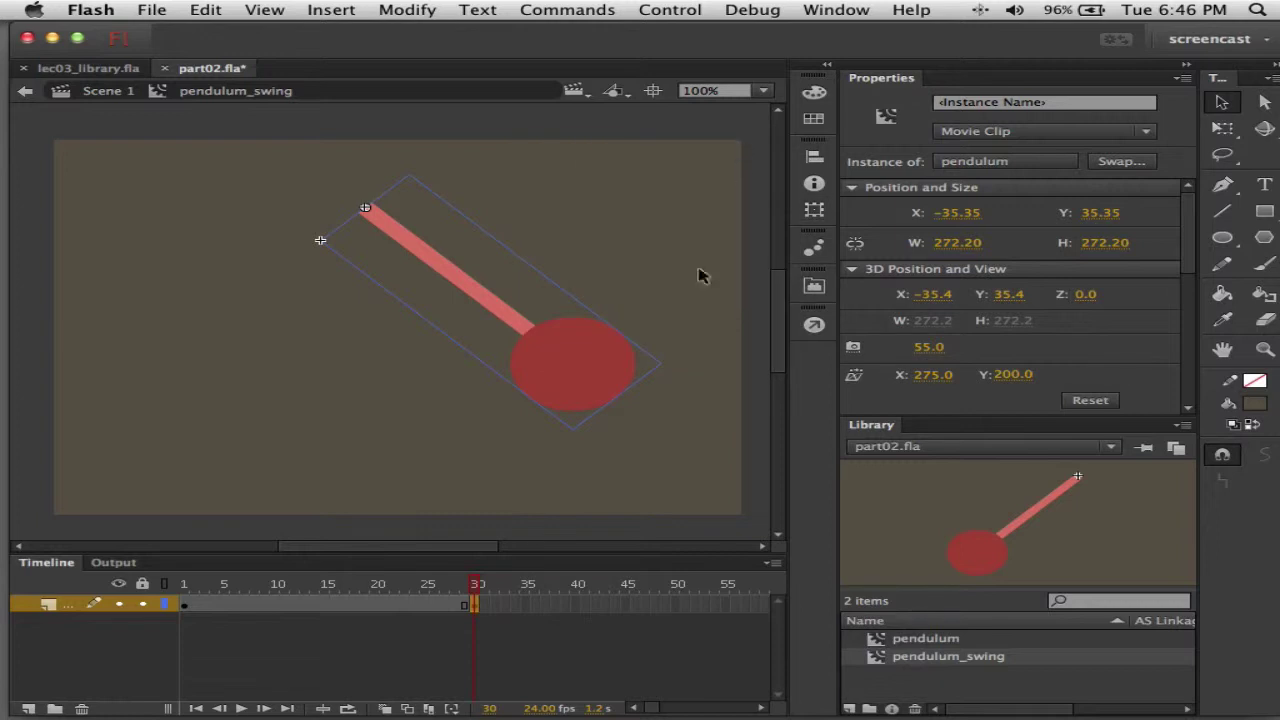
# - Create a classic tween between the pendulum keyframes at frames 1 and 30 and test the movie
pyautogui.moveTo(476, 584); pyautogui.dragTo(374, 609)
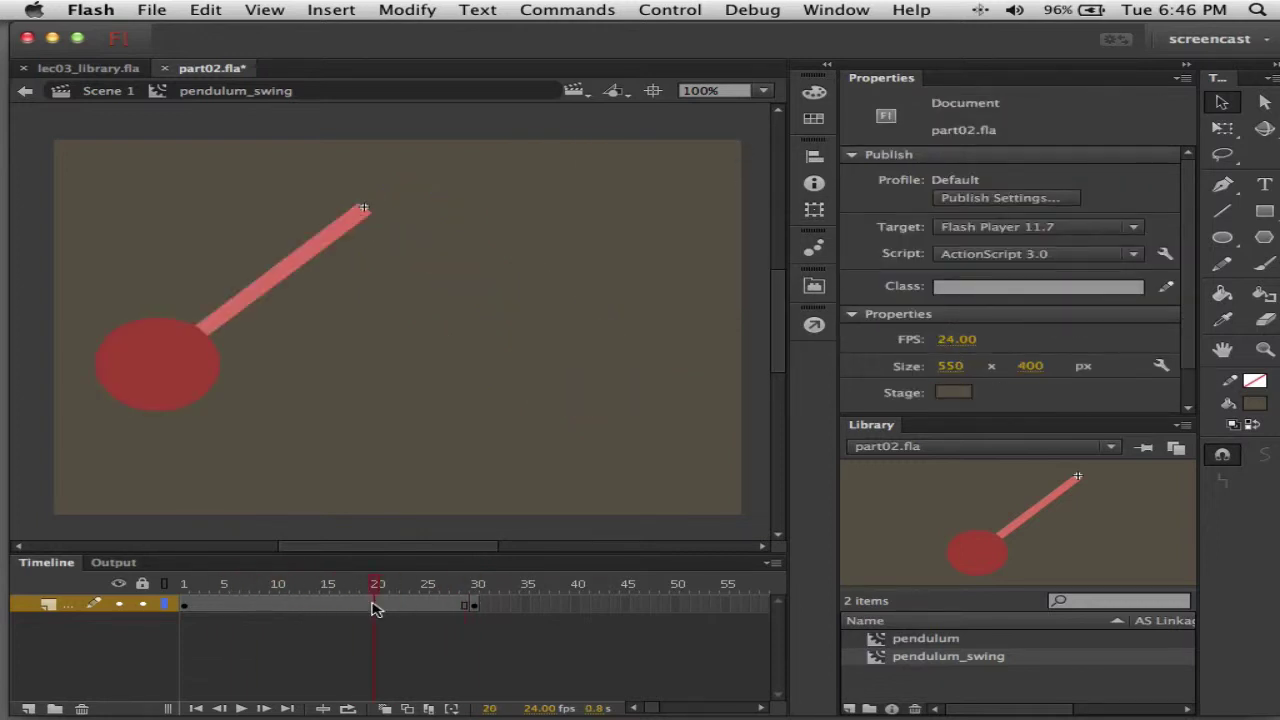
pyautogui.rightClick(368, 609)
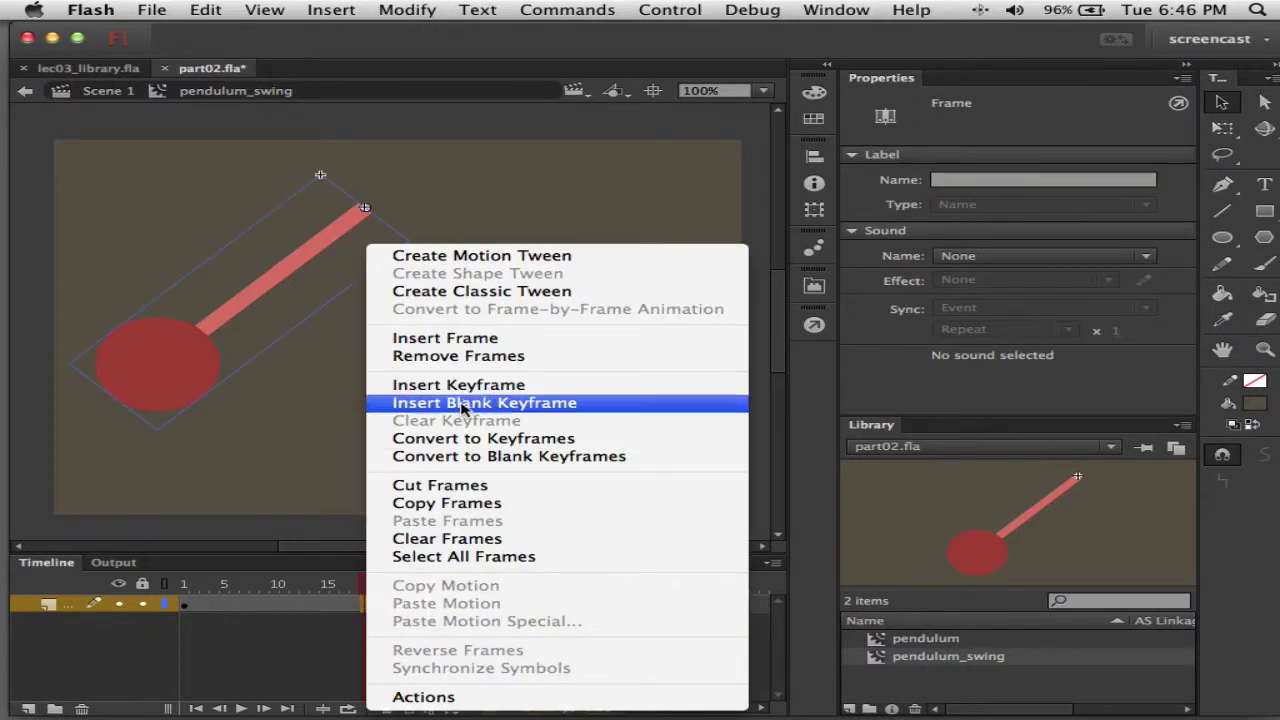
pyautogui.click(490, 291)
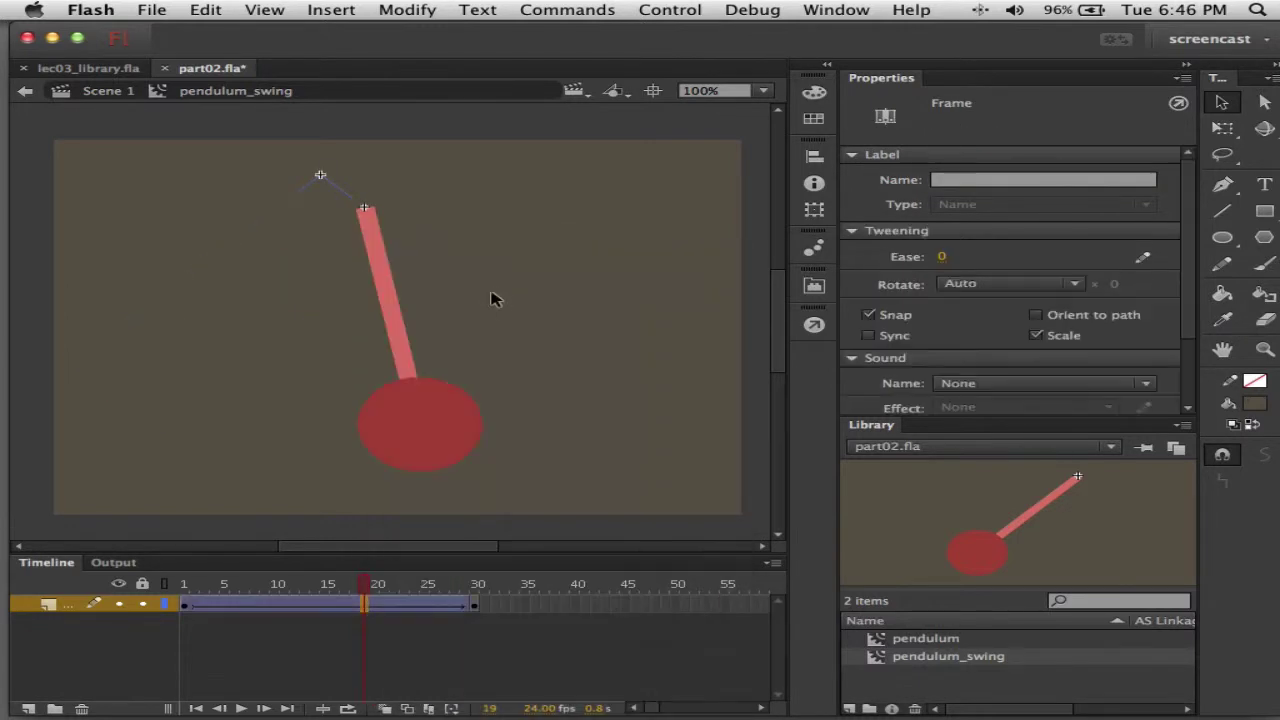
pyautogui.click(545, 333)
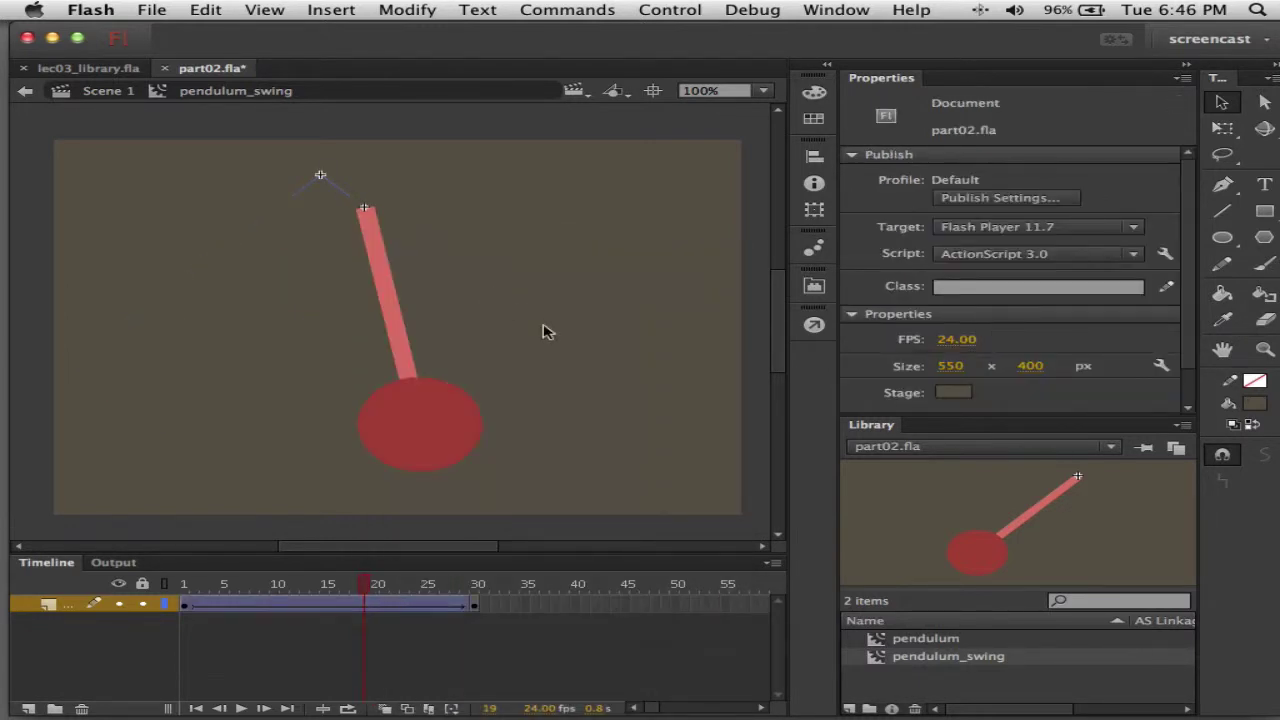
pyautogui.press('super+Return')
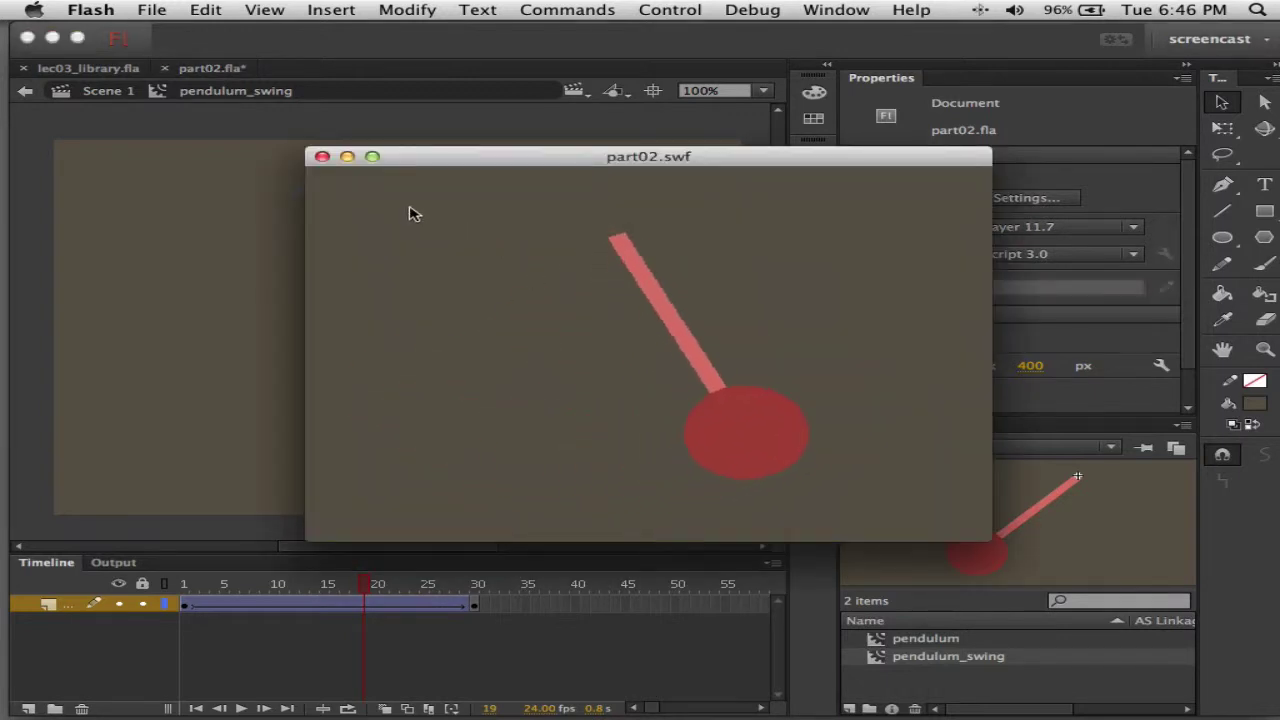
pyautogui.click(321, 157)
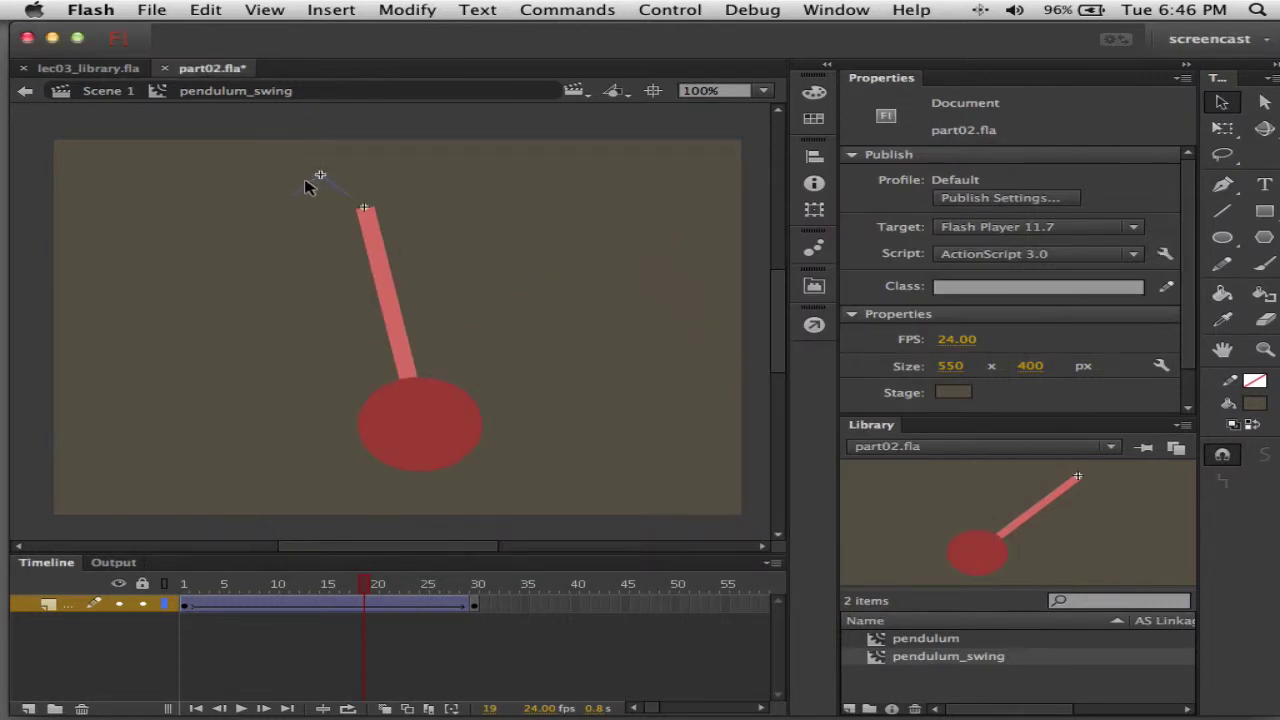
# - Extend the pendulum layer to frame 50 so the final pose holds, and test the movie
pyautogui.click(668, 606)
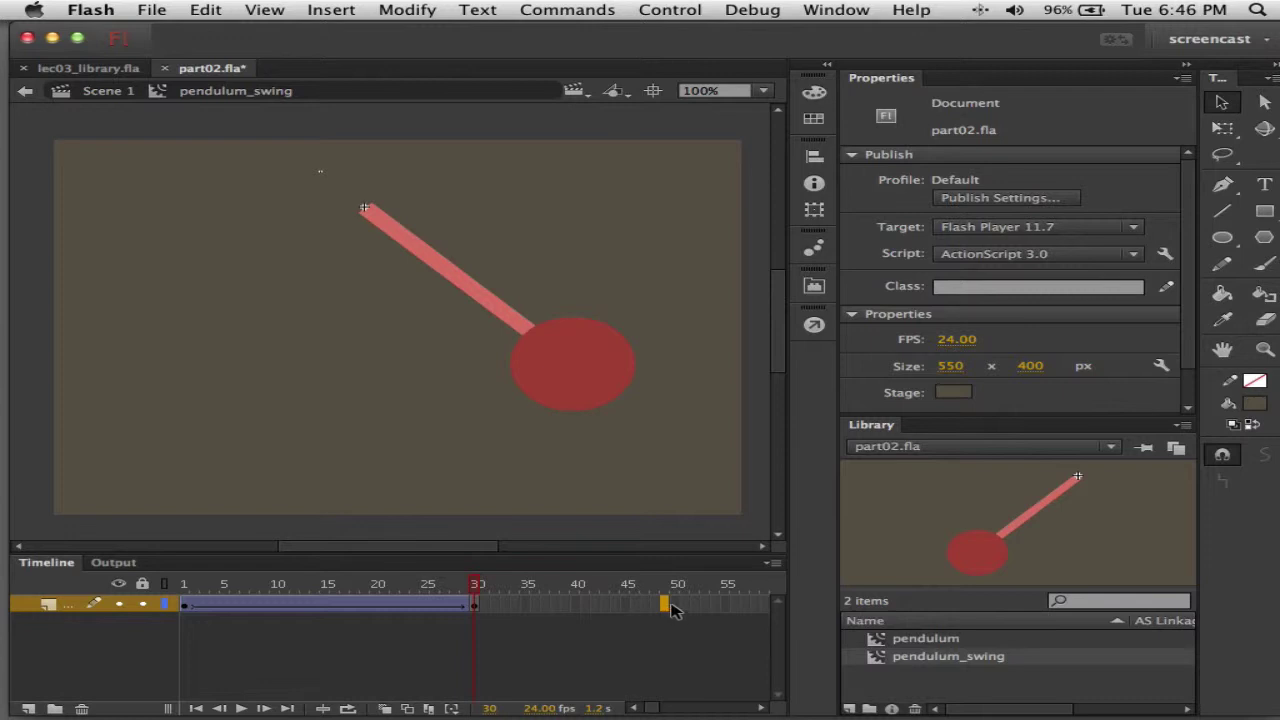
pyautogui.moveTo(671, 604); pyautogui.dragTo(672, 606)
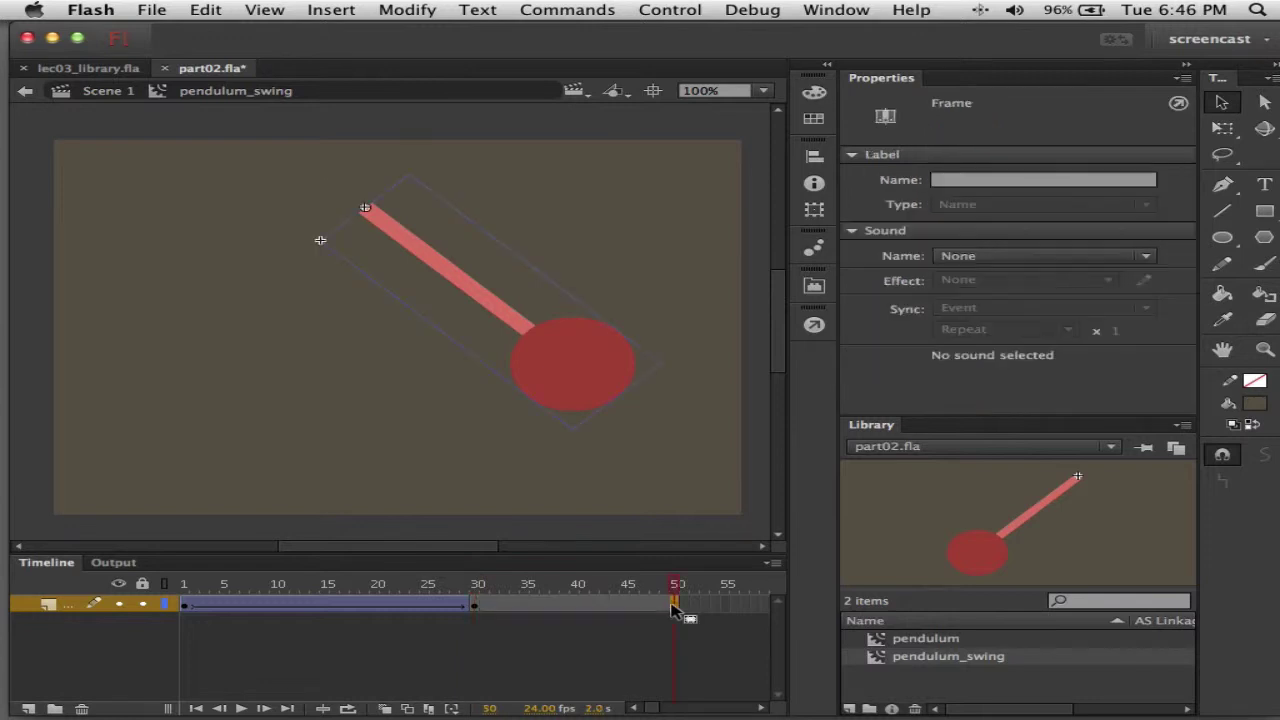
pyautogui.click(577, 628)
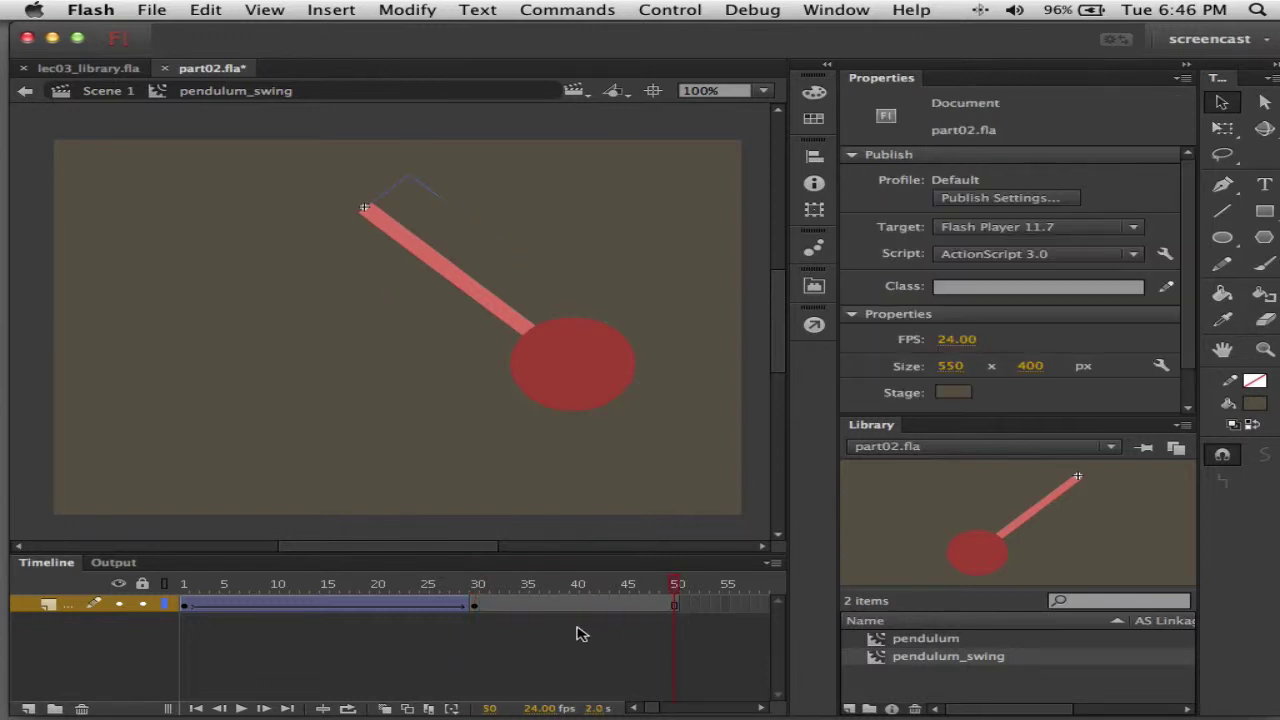
pyautogui.press('super+Return')
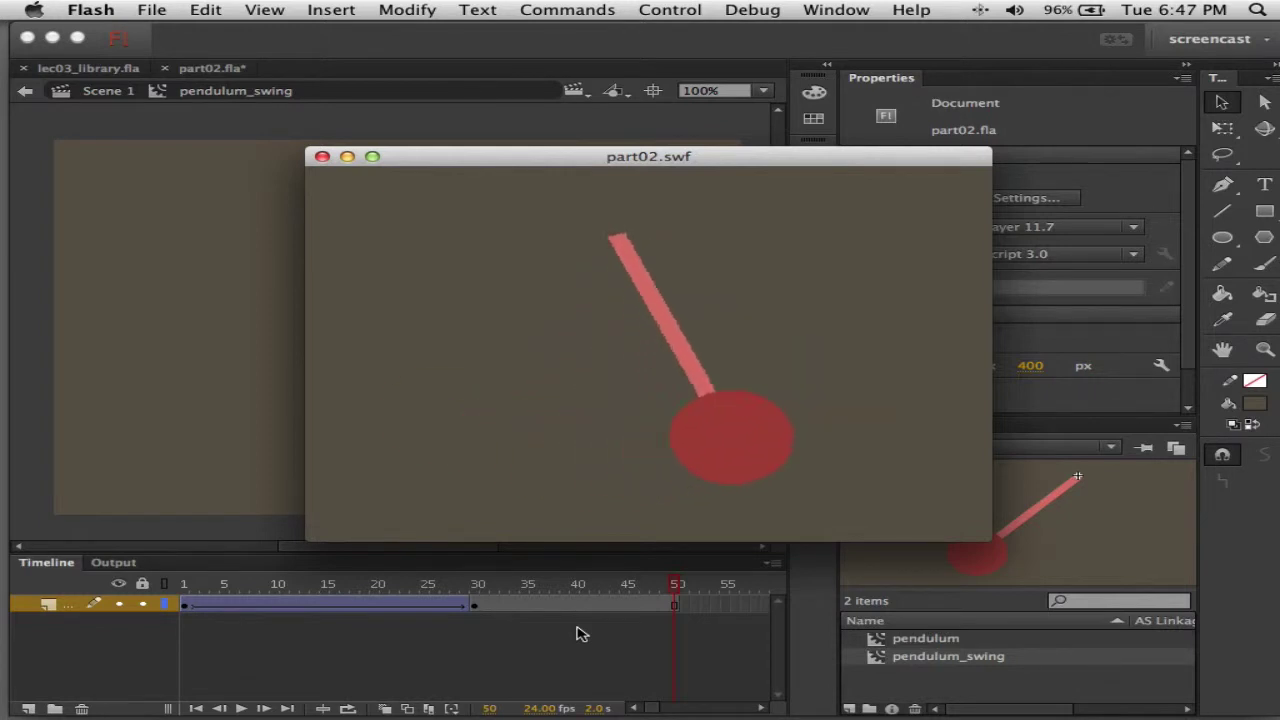
pyautogui.click(322, 157)
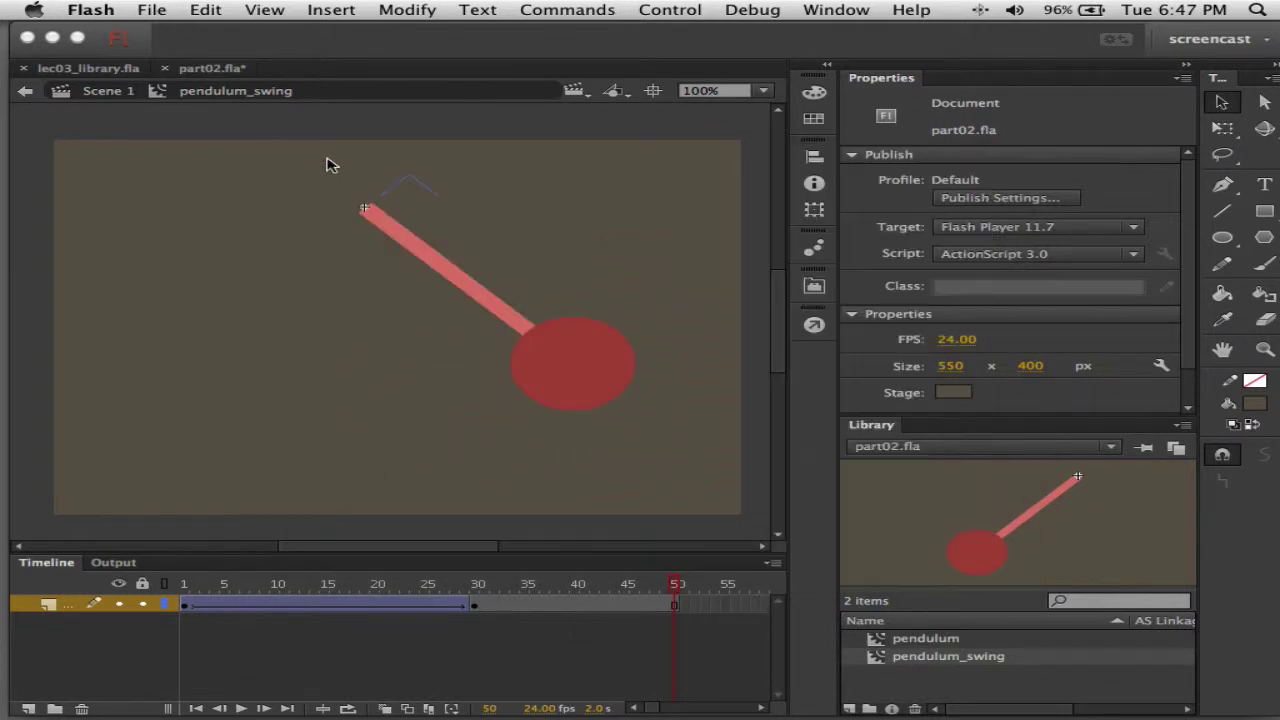
# - Set the ease of the pendulum's classic tween to 100 out and test the movie
pyautogui.click(287, 606)
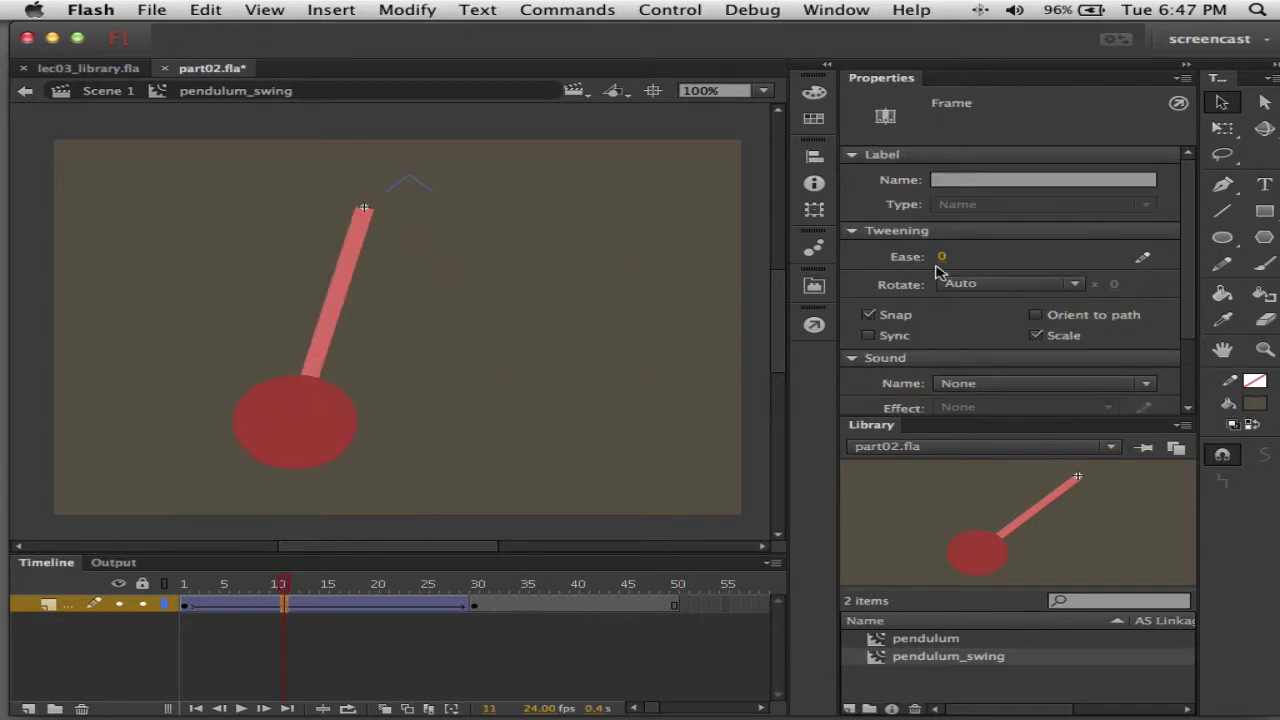
pyautogui.moveTo(940, 262); pyautogui.dragTo(1174, 285)
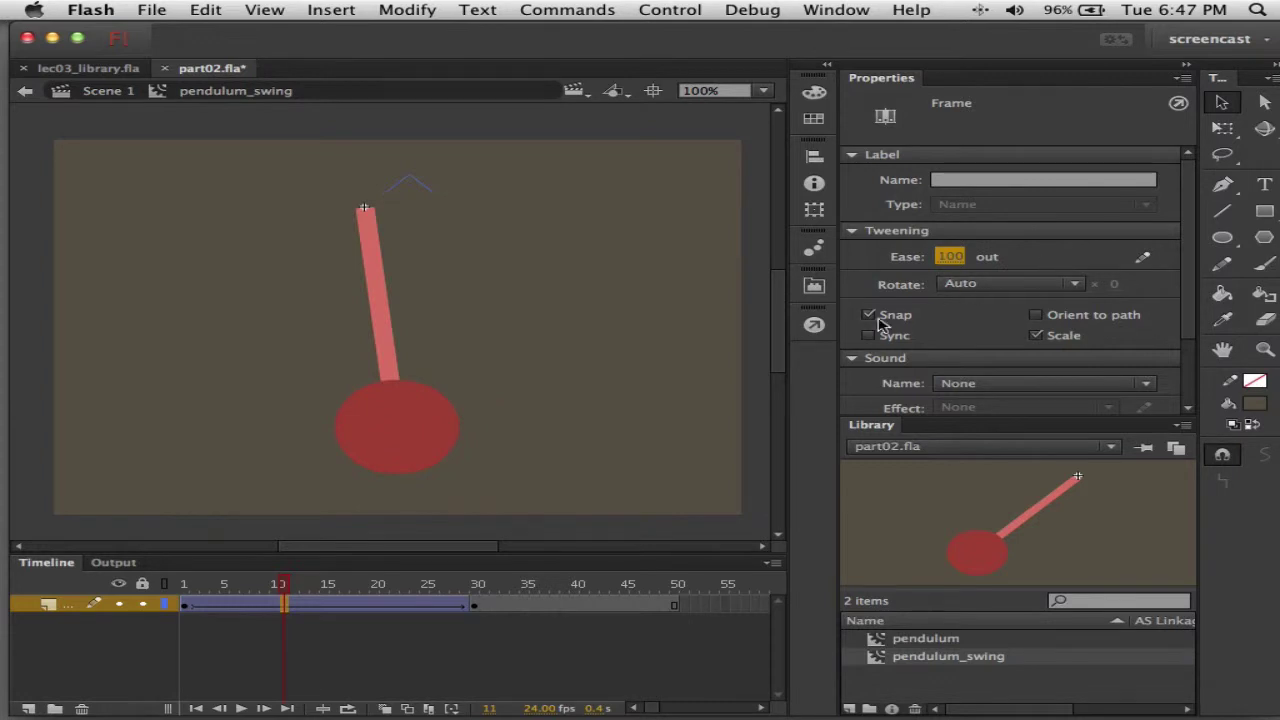
pyautogui.press('super+Return')
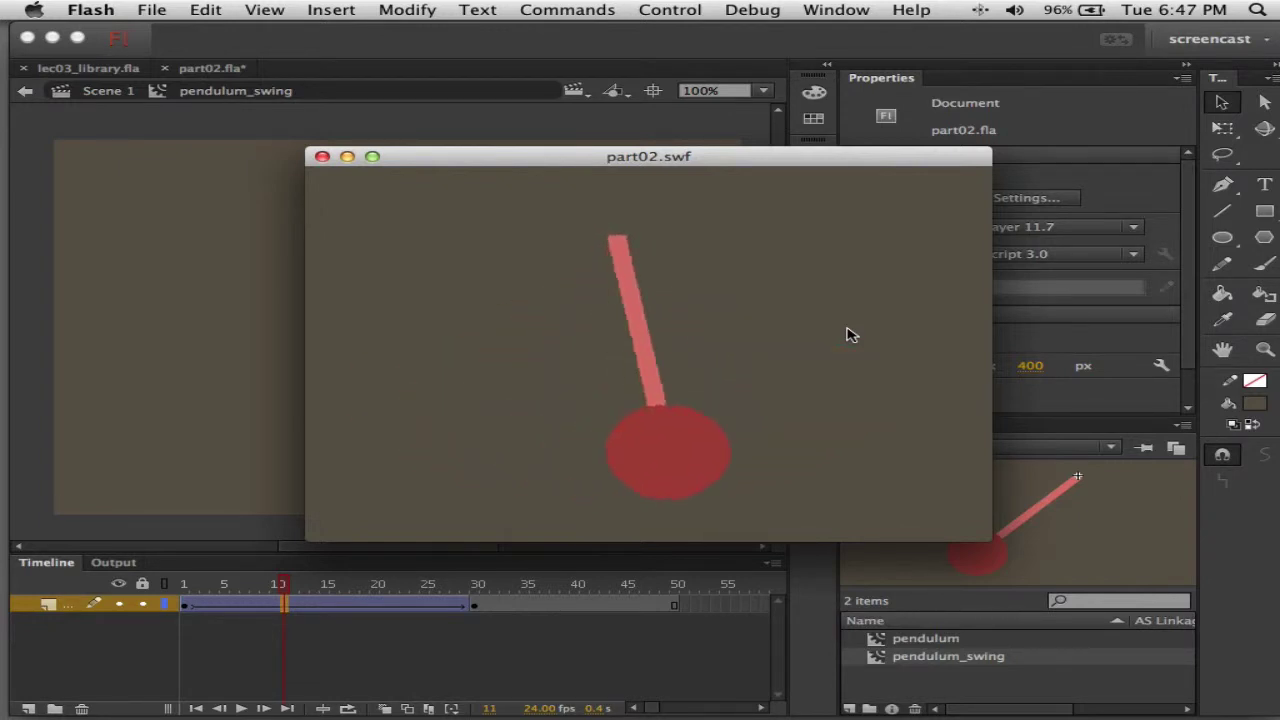
pyautogui.click(322, 156)
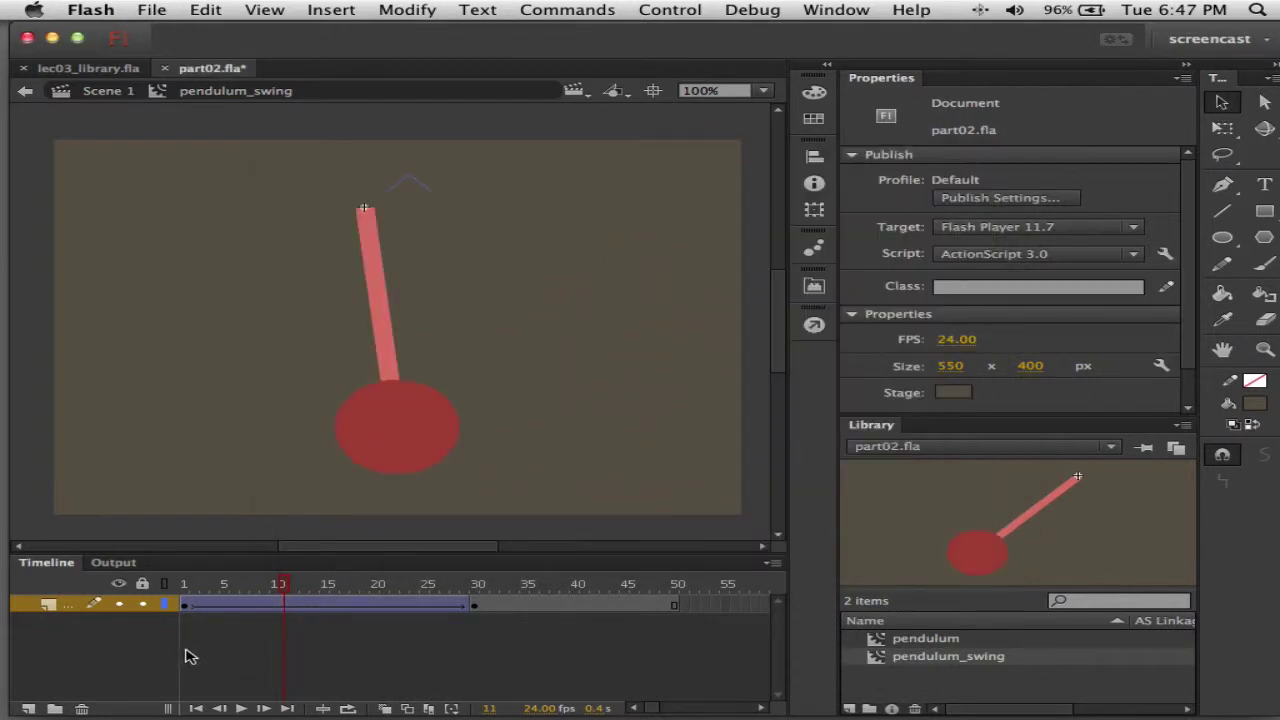
# - Set the pendulum tween's ease to -100 in, test the movie, and reselect a frame inside the tween
pyautogui.click(234, 605)
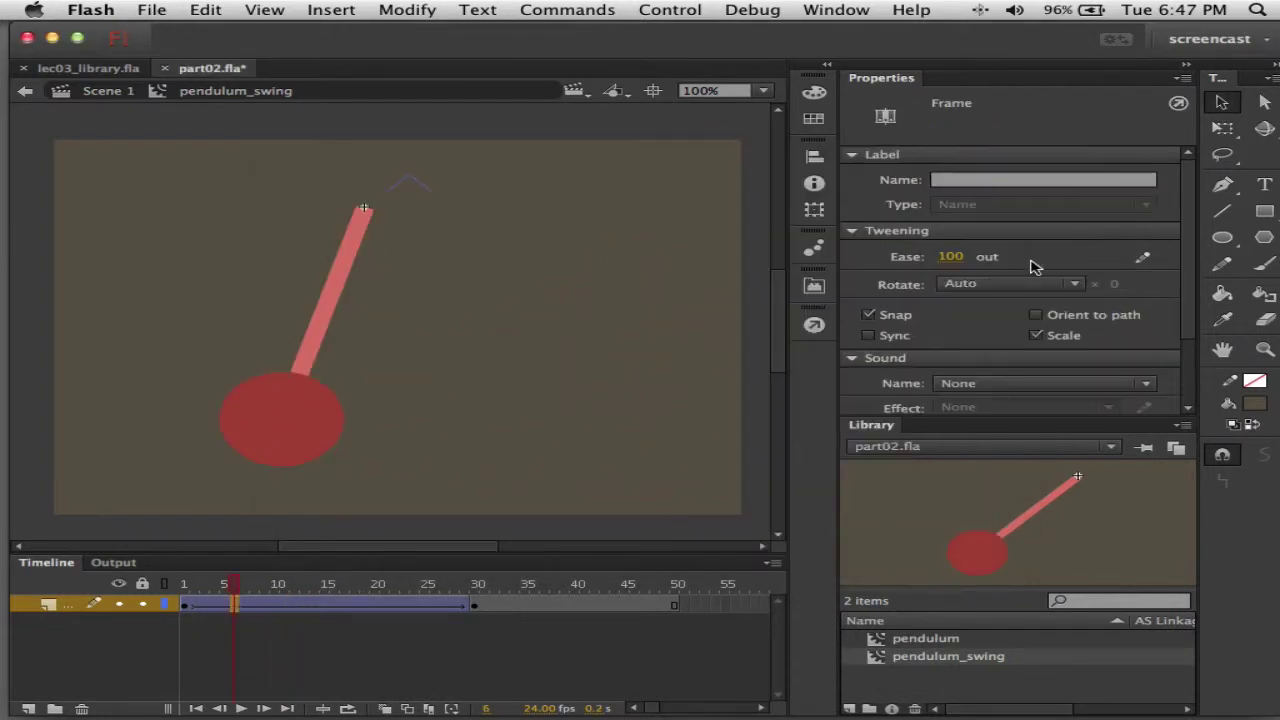
pyautogui.moveTo(950, 258); pyautogui.dragTo(560, 274)
pyautogui.press('super+Return')
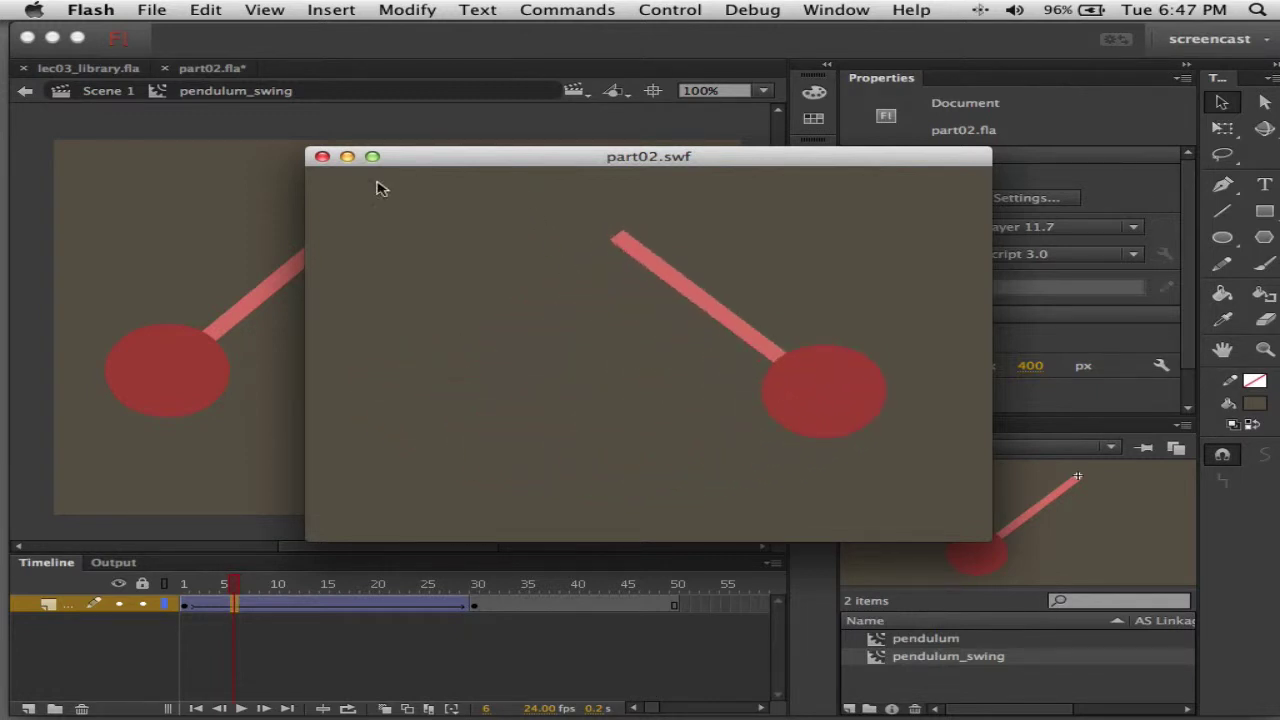
pyautogui.click(322, 157)
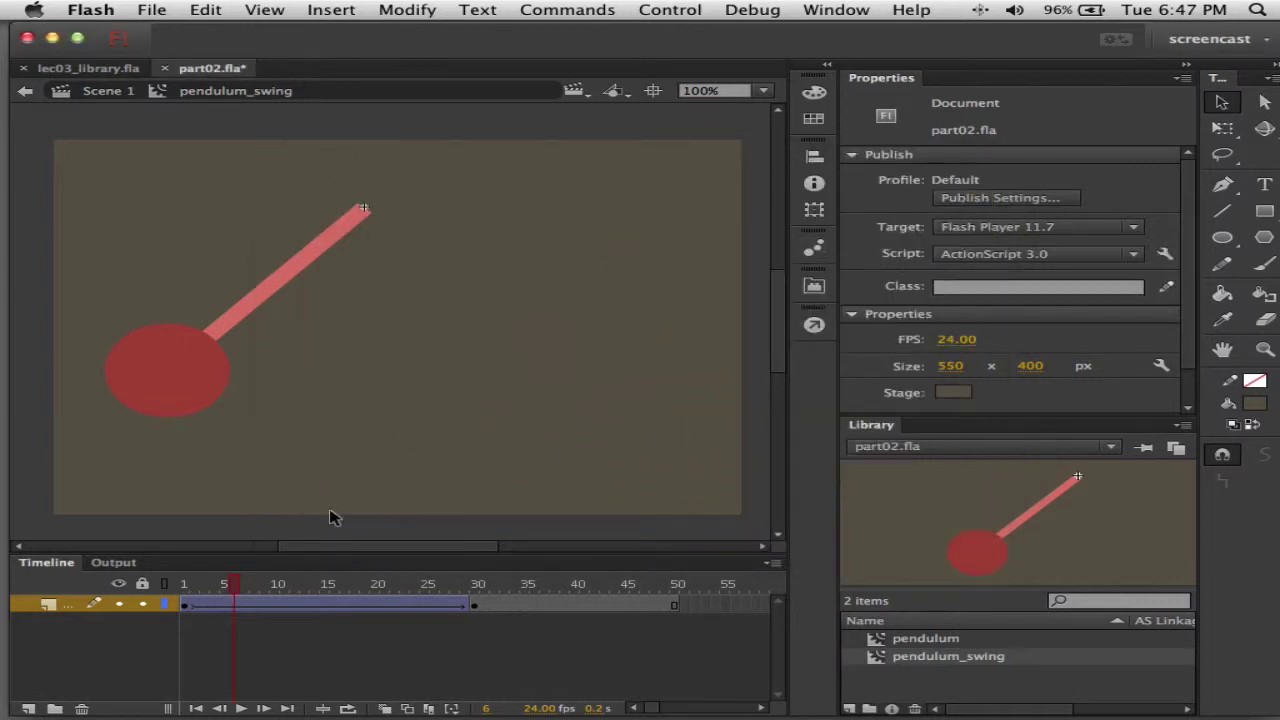
pyautogui.click(243, 605)
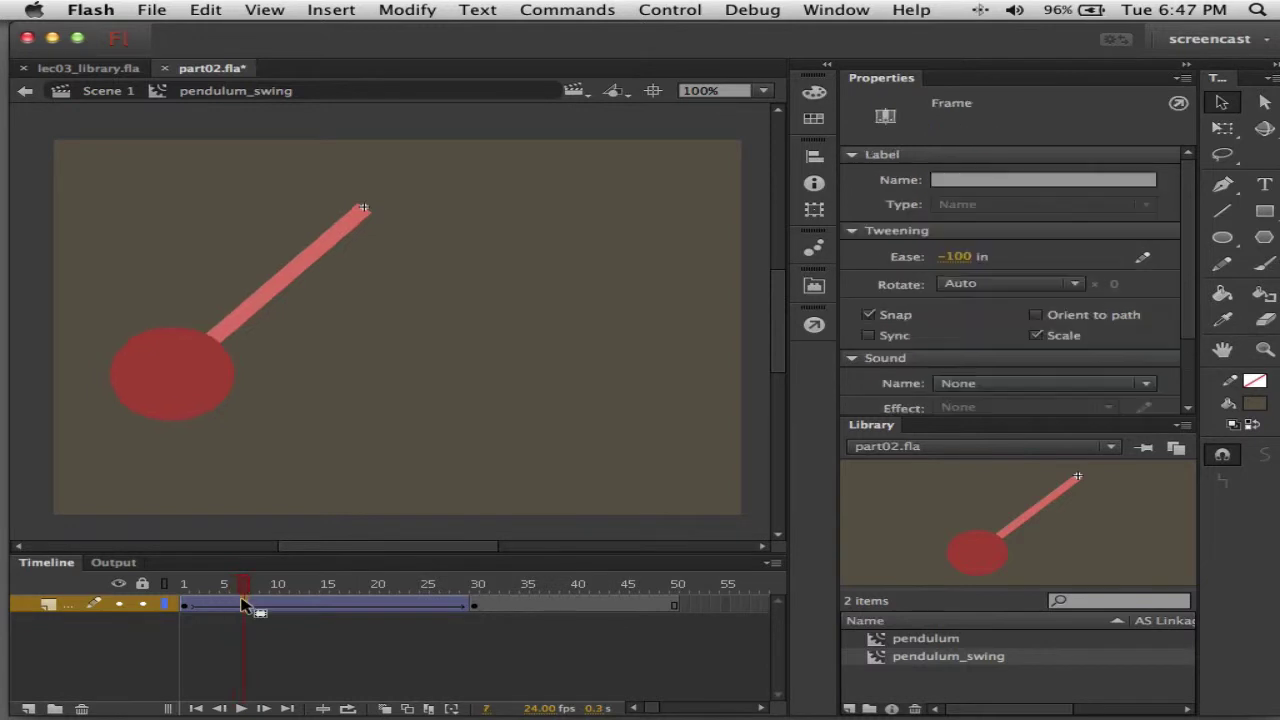
# - Examine the pendulum's pose at frame 1, at several frames inside the tween, and at the frame 30 keyframe
pyautogui.click(186, 605)
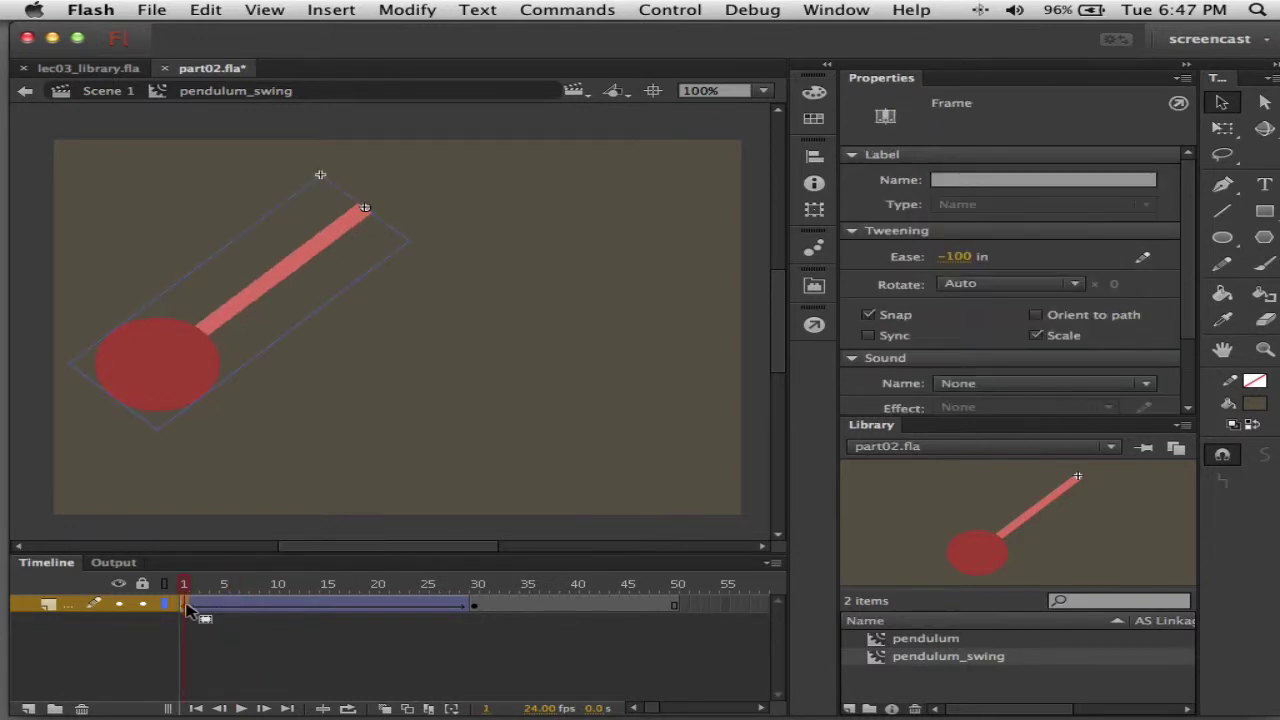
pyautogui.click(305, 606)
pyautogui.click(365, 607)
pyautogui.click(404, 610)
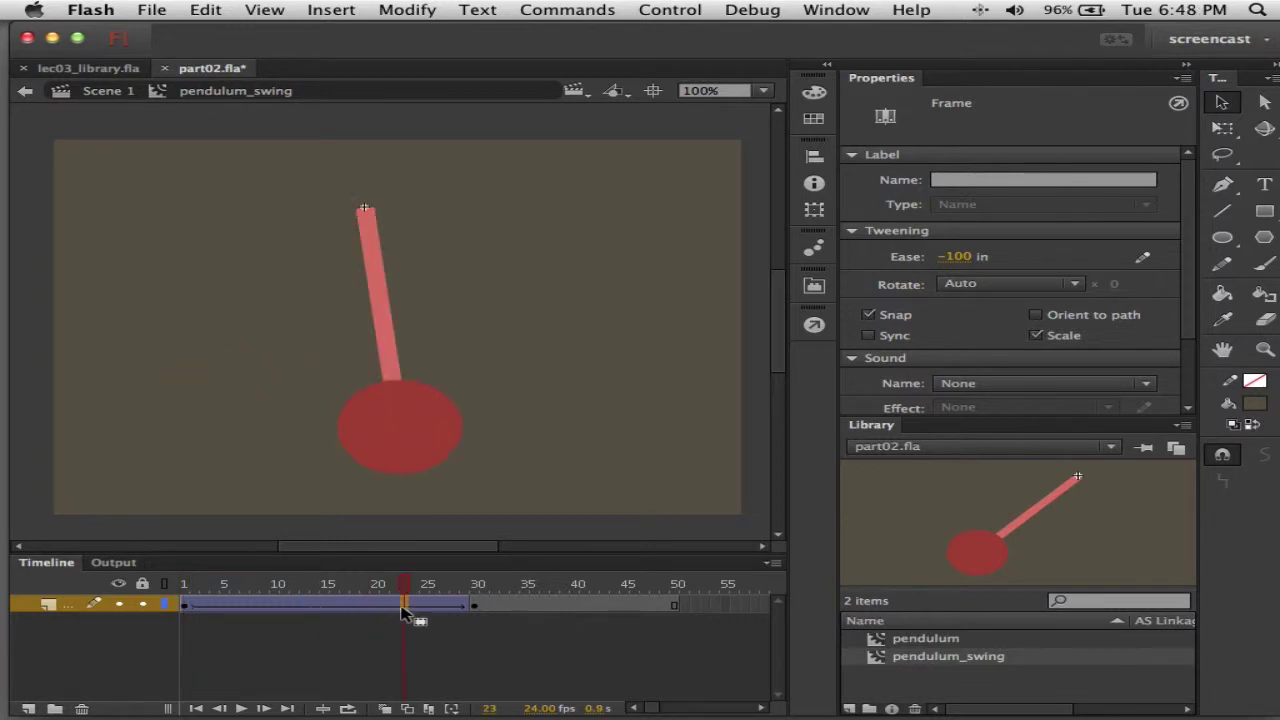
pyautogui.click(476, 609)
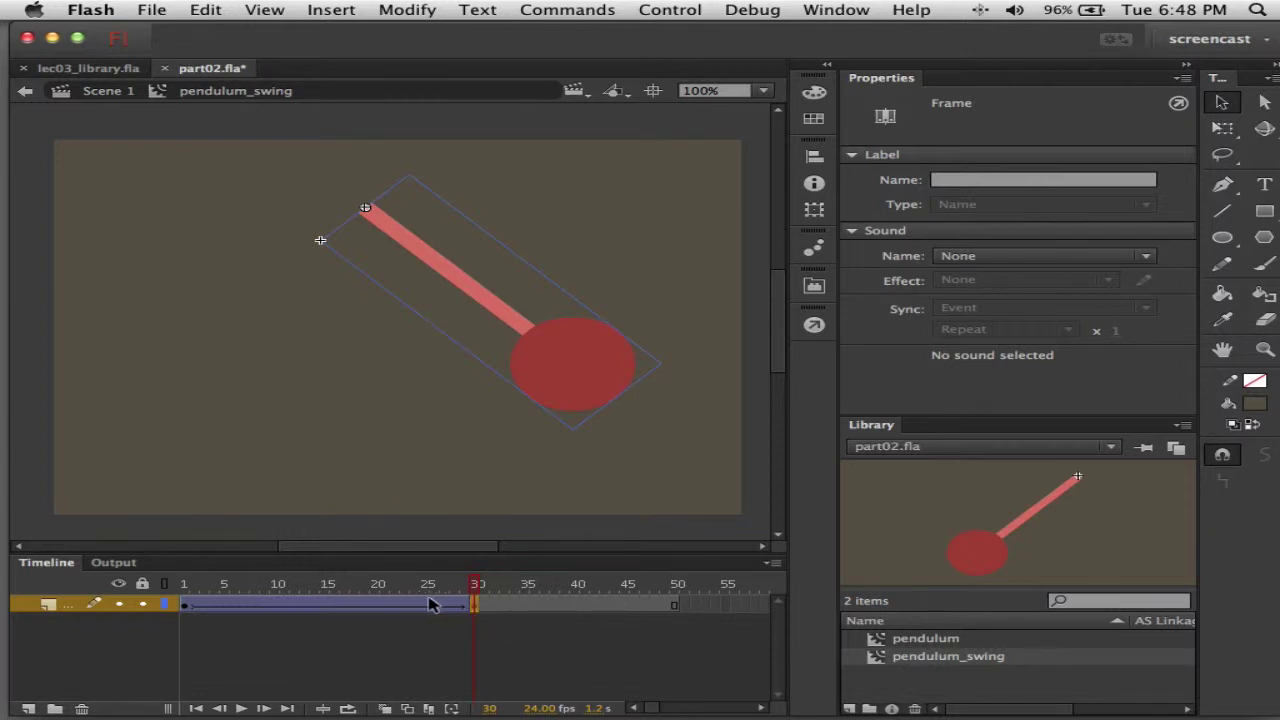
pyautogui.click(183, 606)
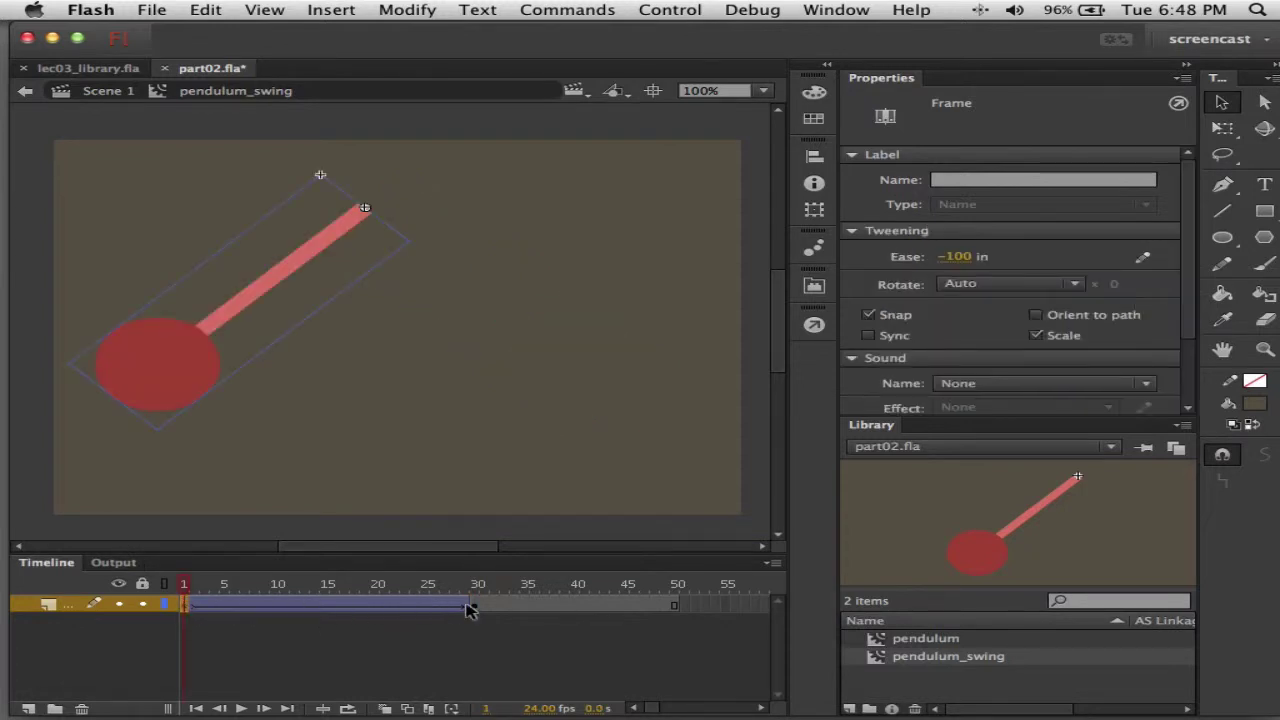
pyautogui.click(406, 606)
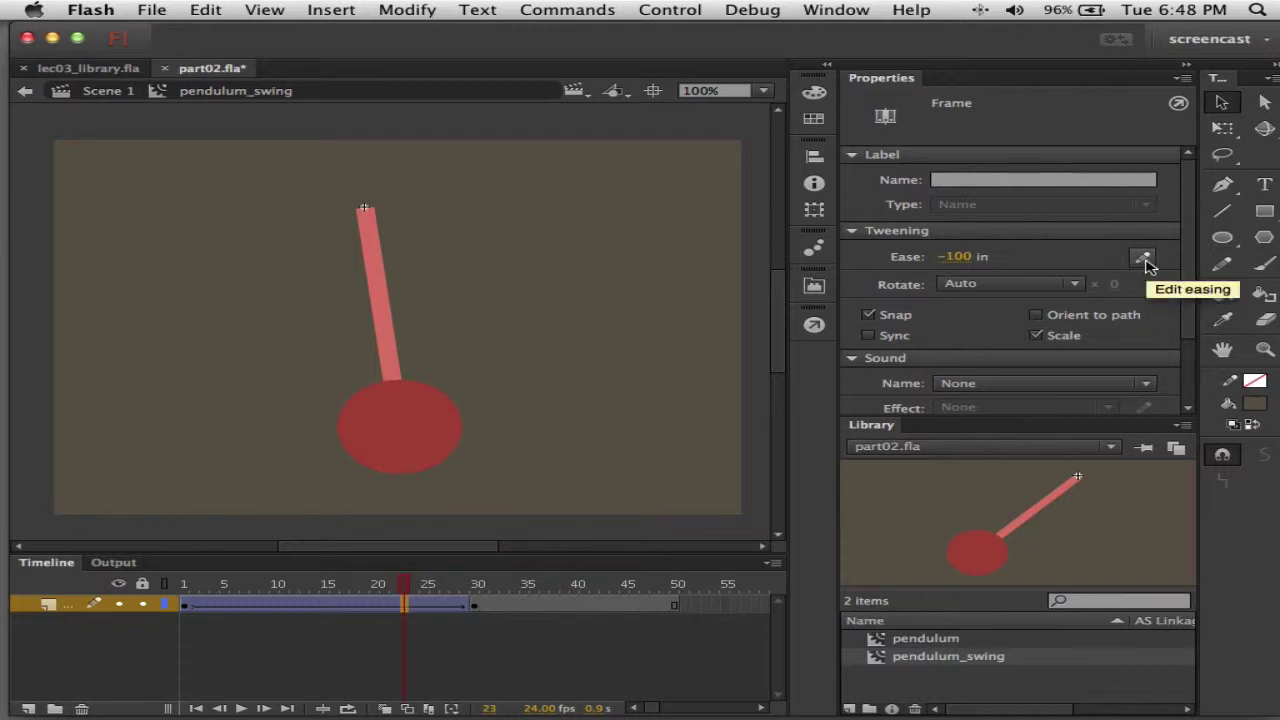
pyautogui.click(333, 608)
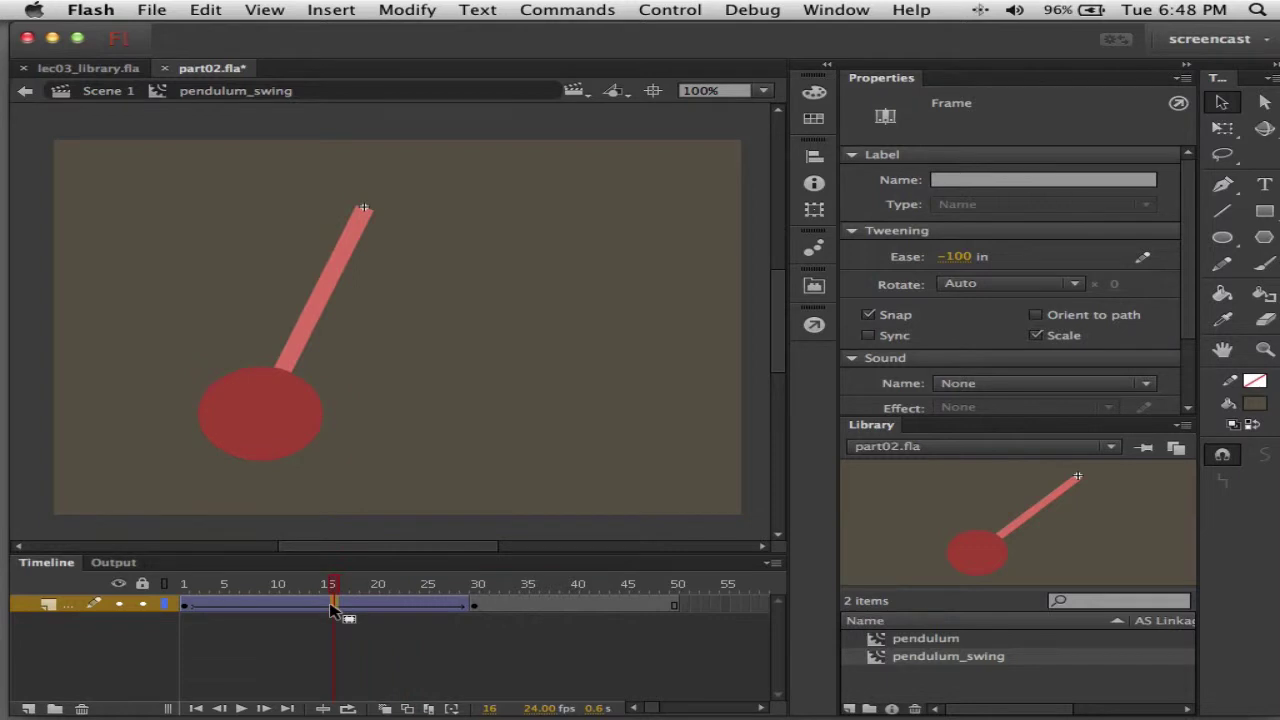
# - Inspect the tween's current curve in the custom ease editor and close it without applying changes
pyautogui.click(1143, 257)
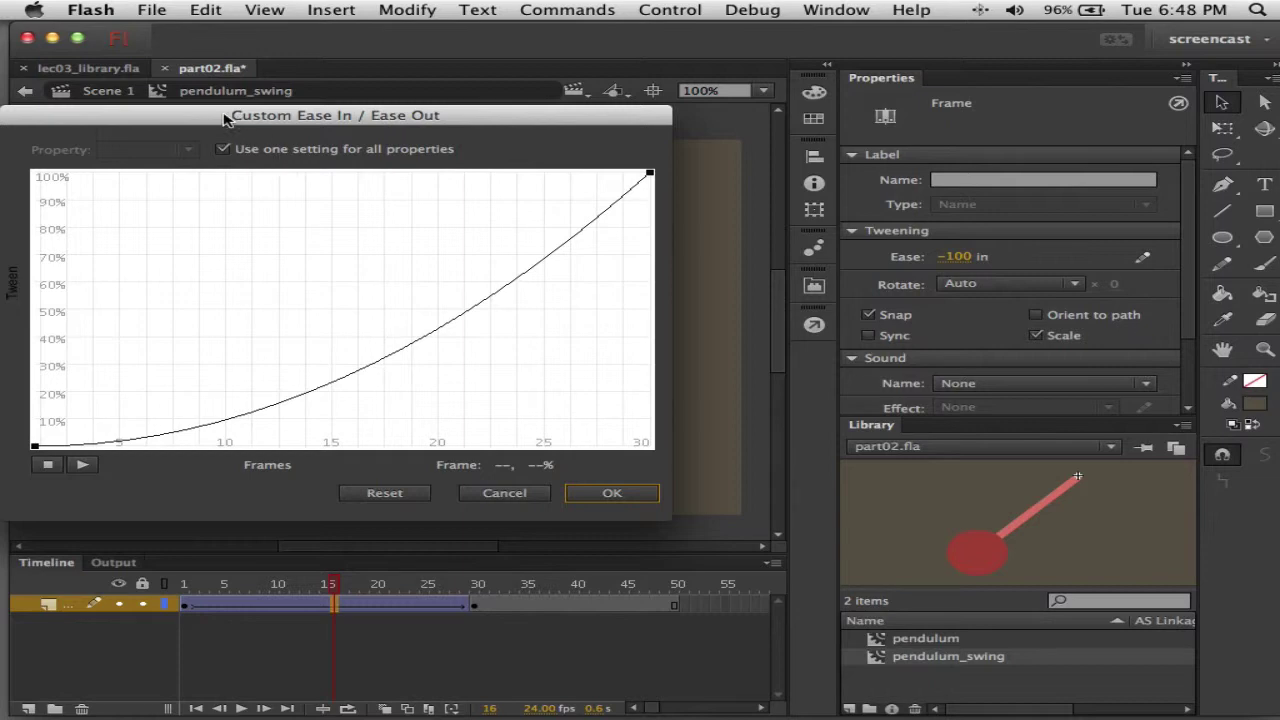
pyautogui.moveTo(213, 120); pyautogui.dragTo(475, 163)
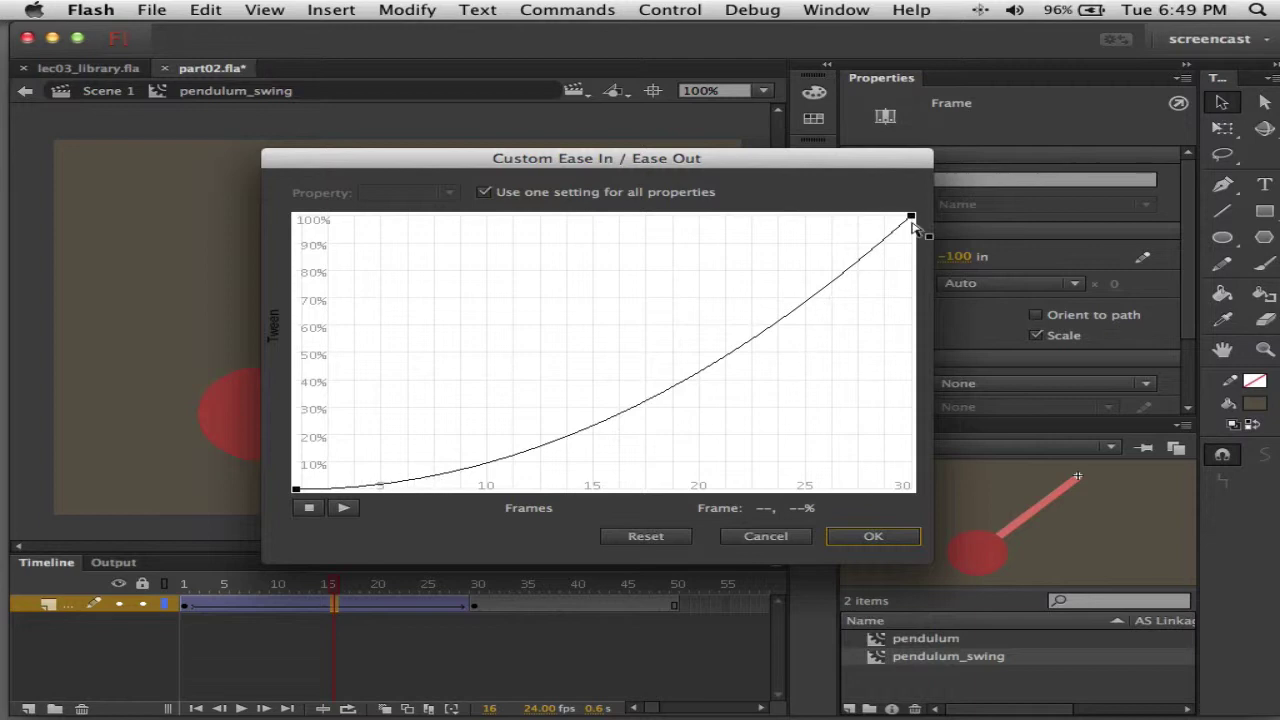
pyautogui.click(746, 537)
# - Set the pendulum tween's ease to 0
pyautogui.click(954, 258)
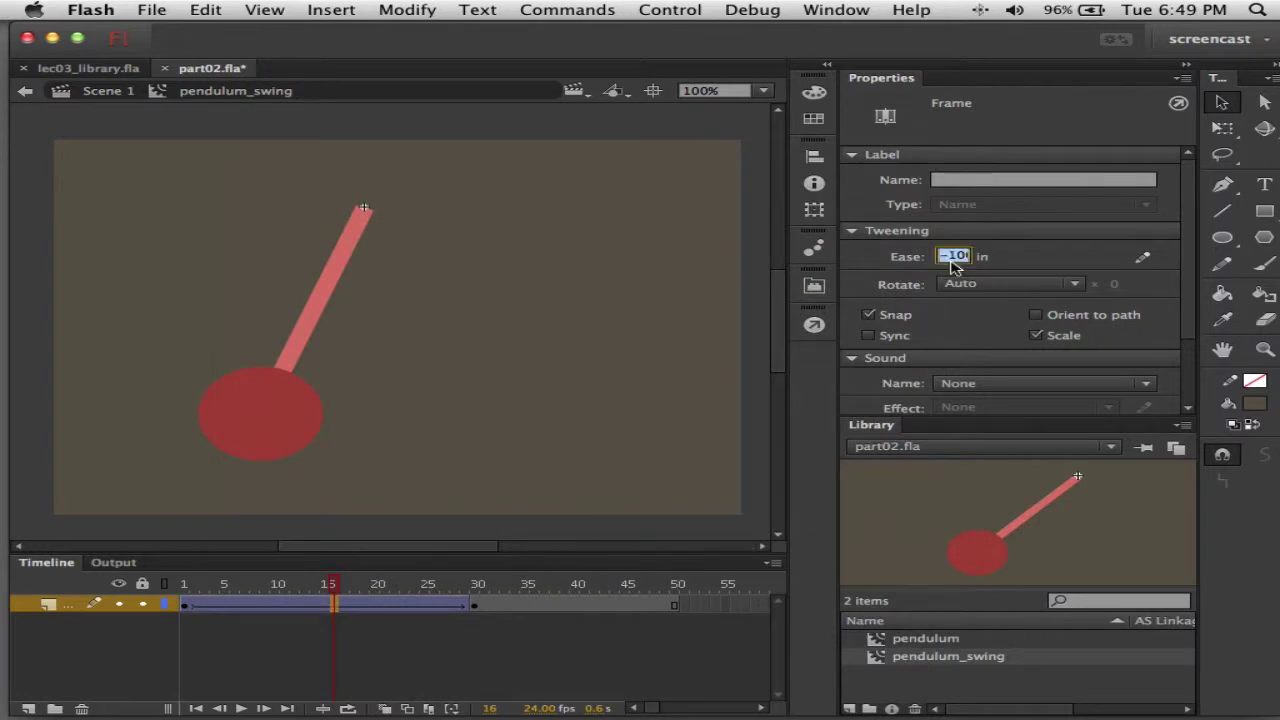
pyautogui.write('0')
pyautogui.press('Return')
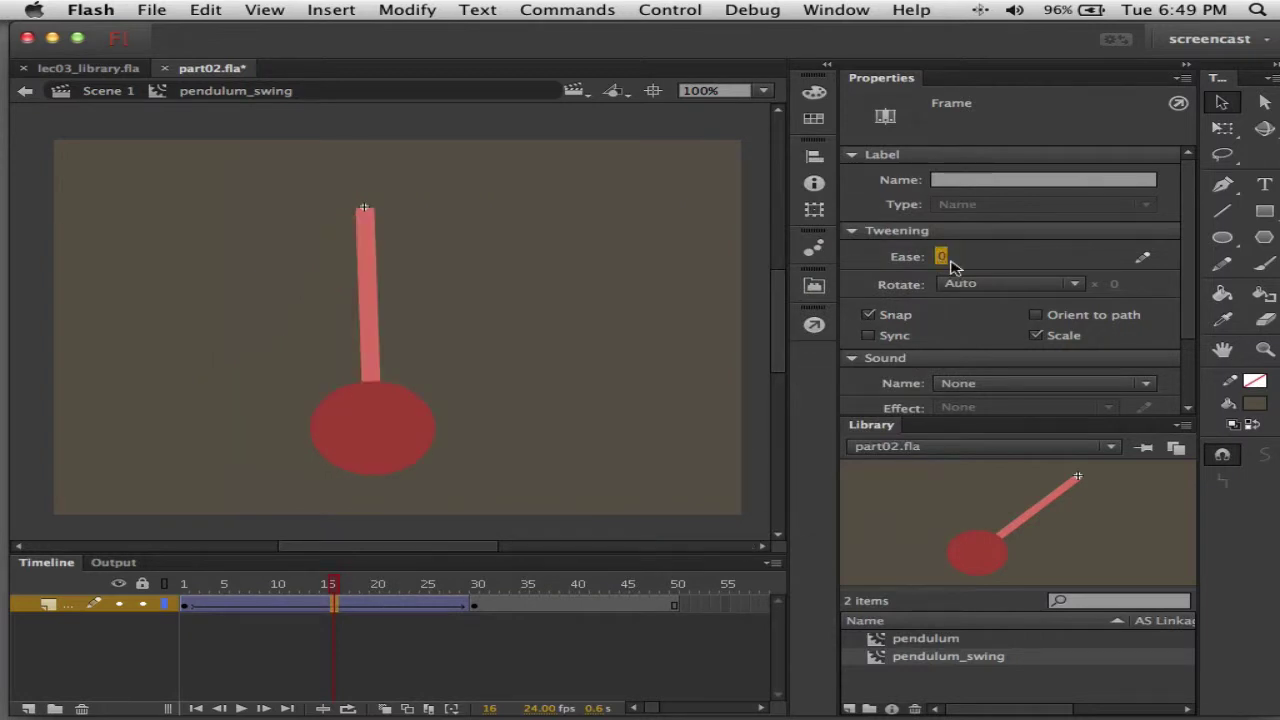
# - Give the tween a custom ease that dips backwards around an added point near frame 16 at about 35%, and test the movie
pyautogui.click(1143, 258)
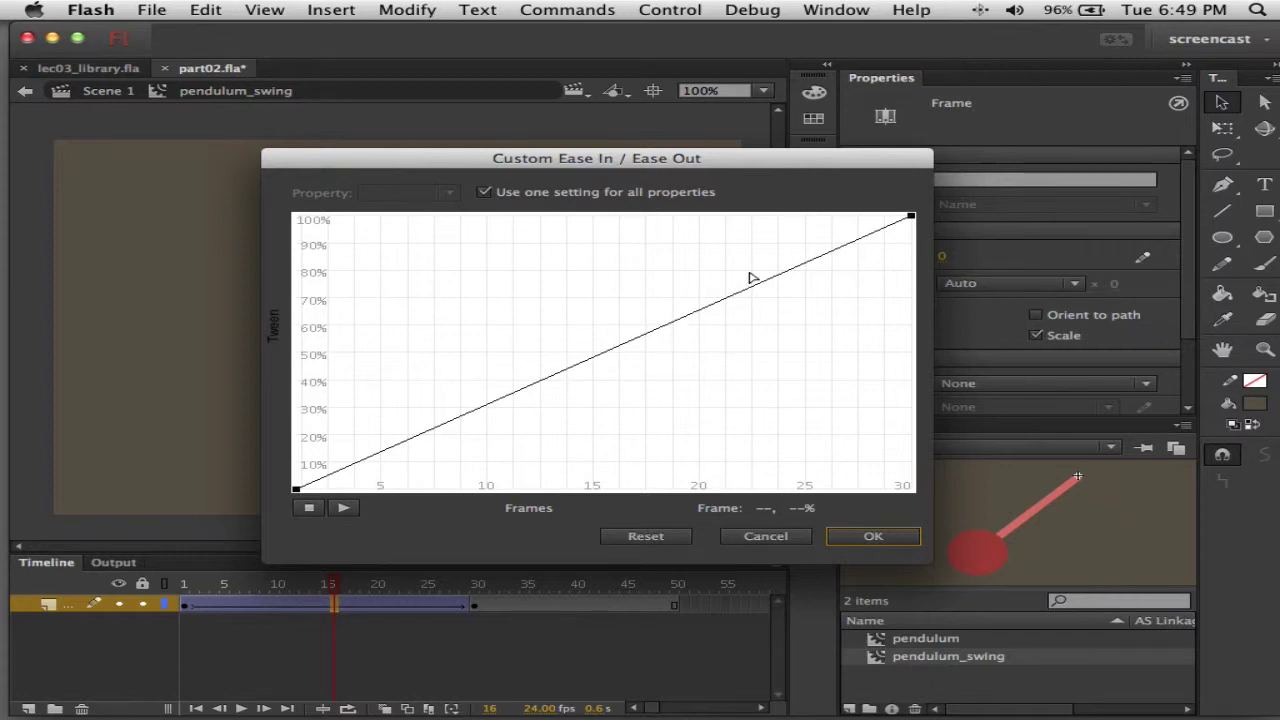
pyautogui.click(910, 219)
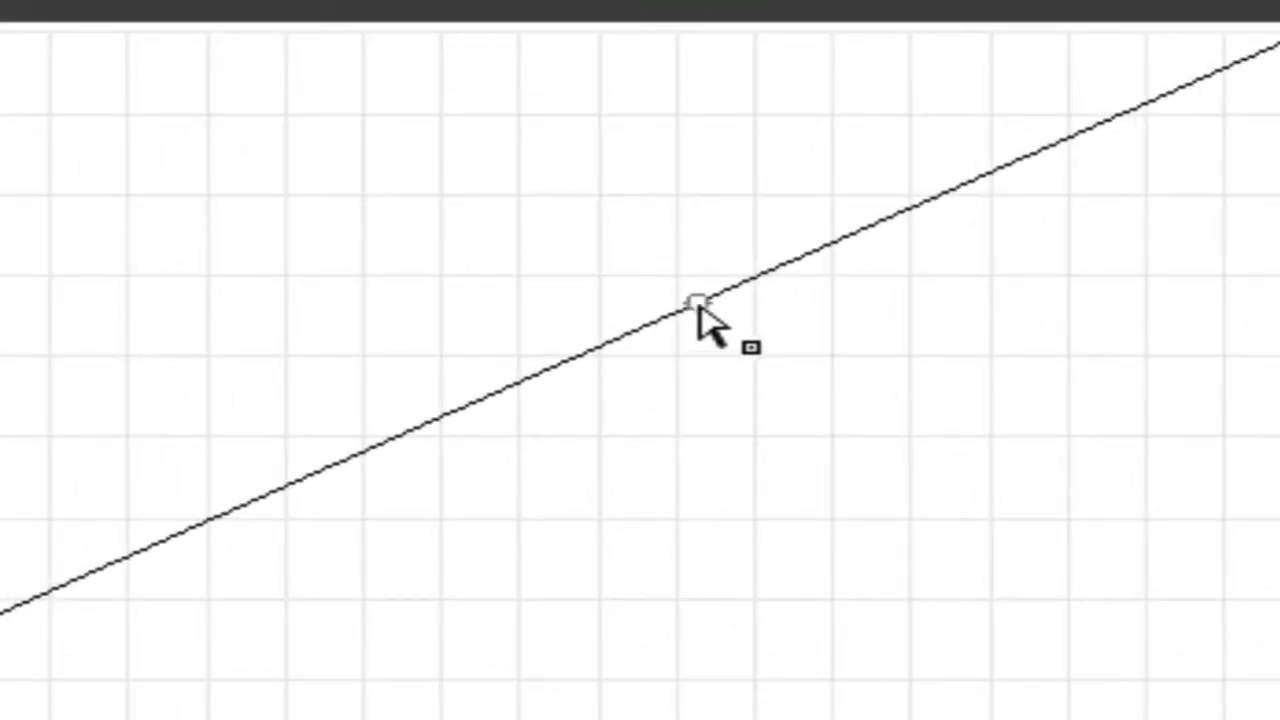
pyautogui.moveTo(697, 304); pyautogui.dragTo(735, 340)
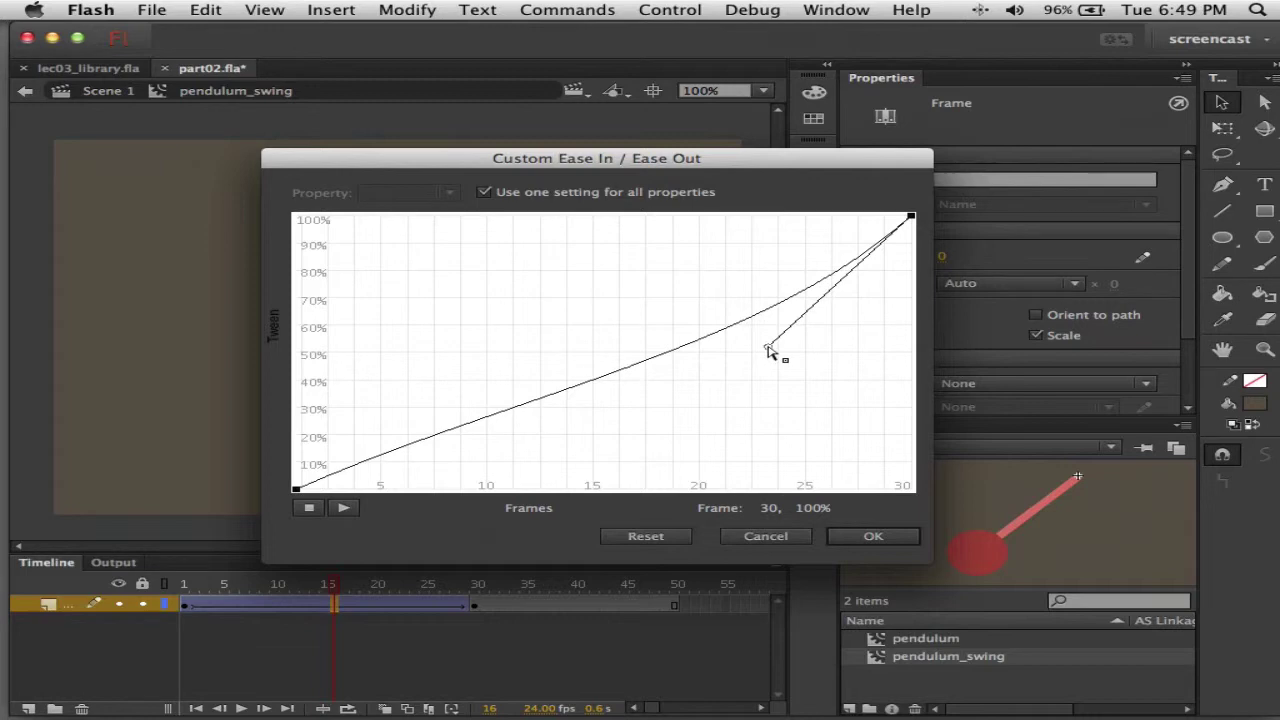
pyautogui.moveTo(768, 350); pyautogui.dragTo(779, 407)
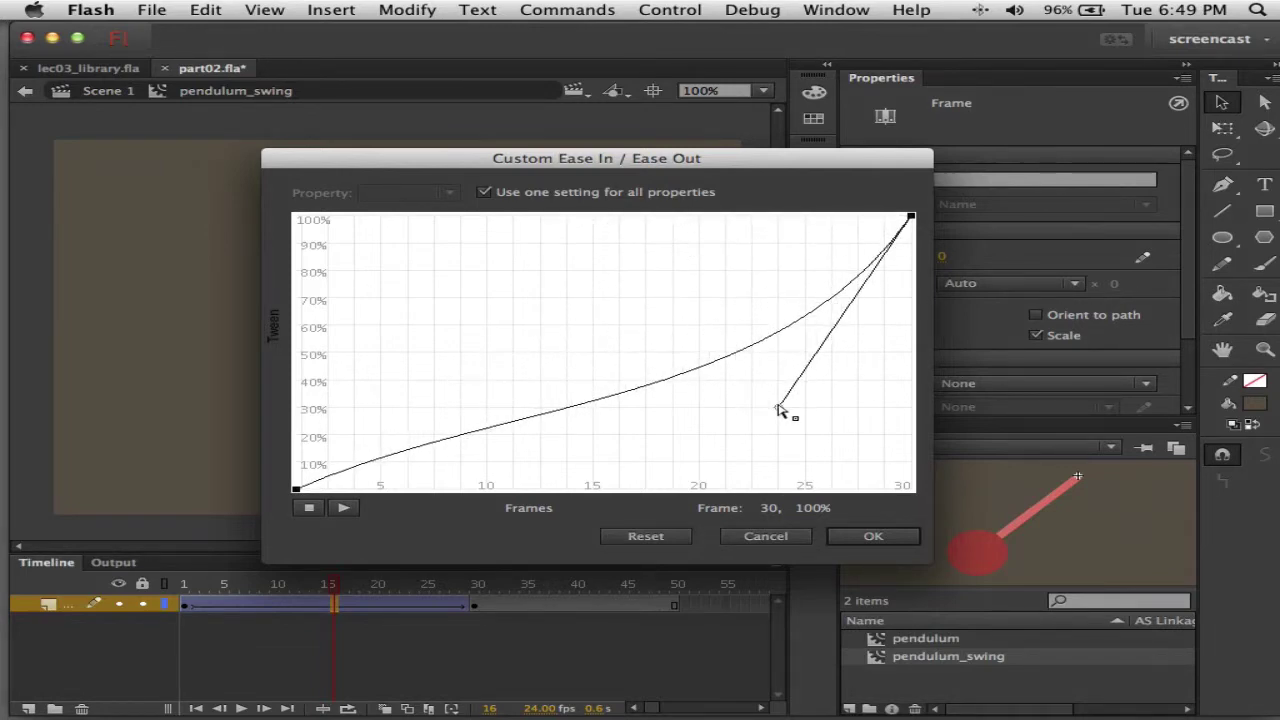
pyautogui.click(618, 400)
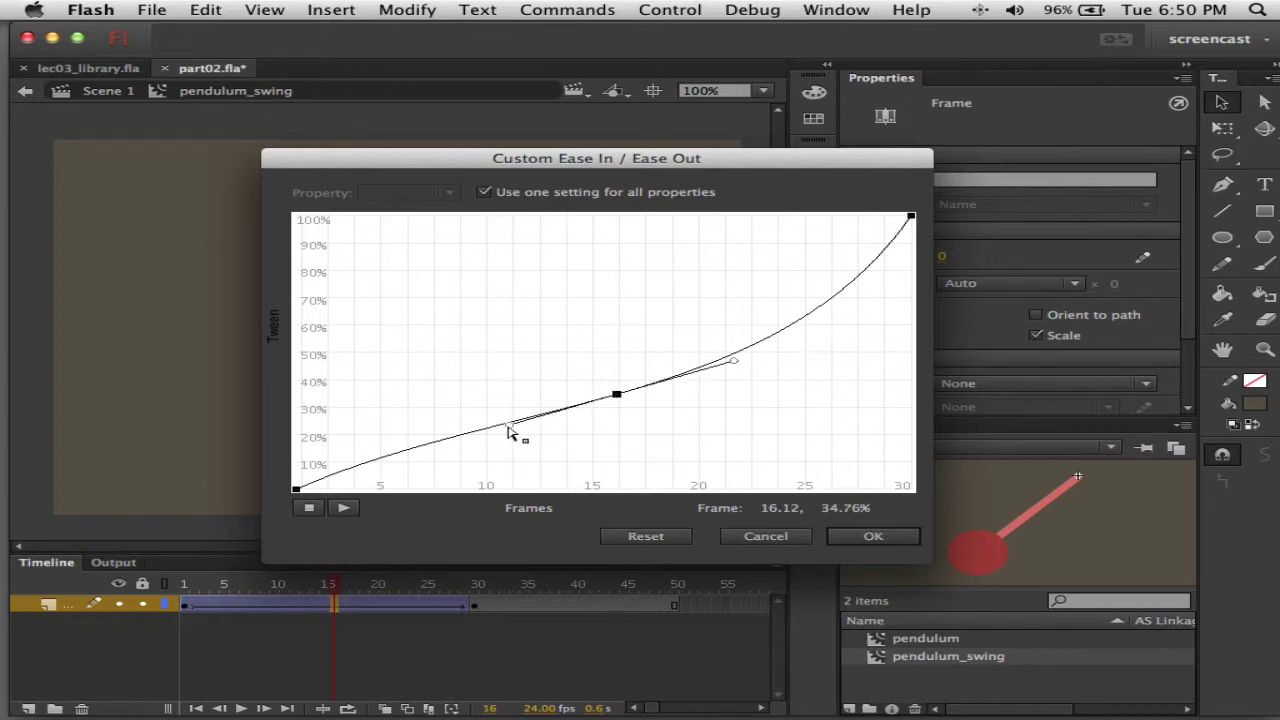
pyautogui.moveTo(508, 428); pyautogui.dragTo(555, 300)
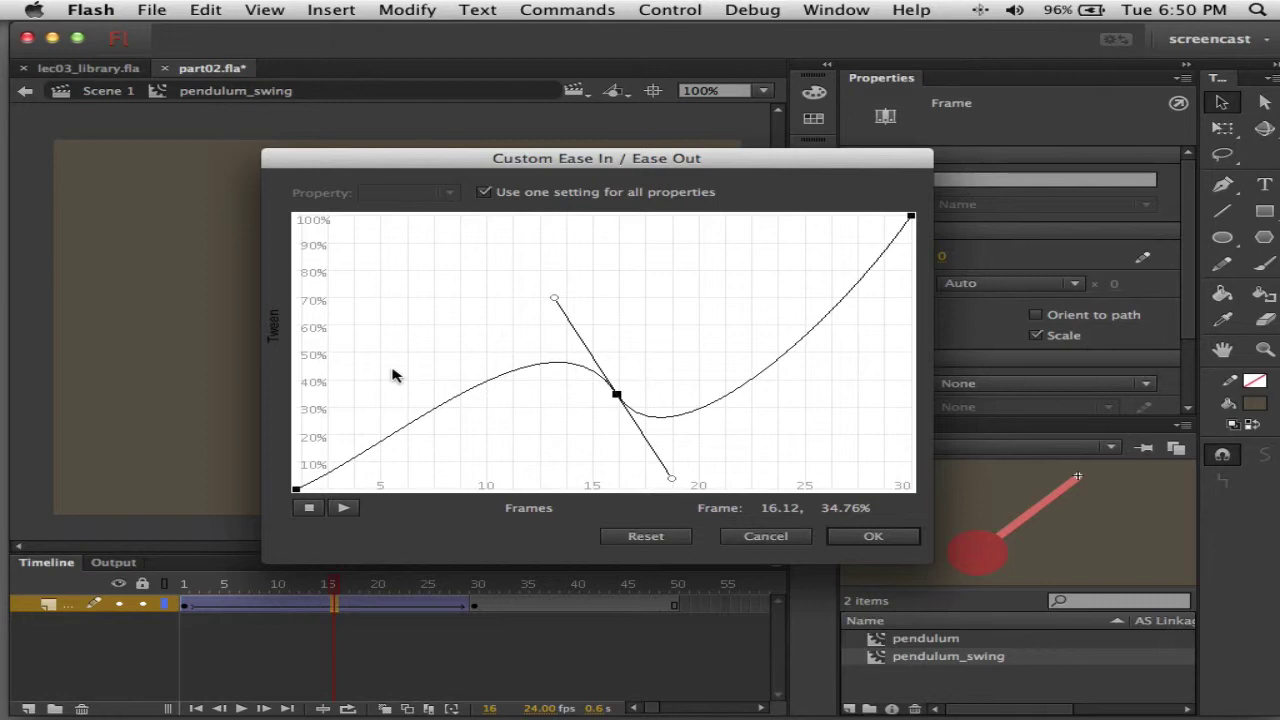
pyautogui.click(876, 537)
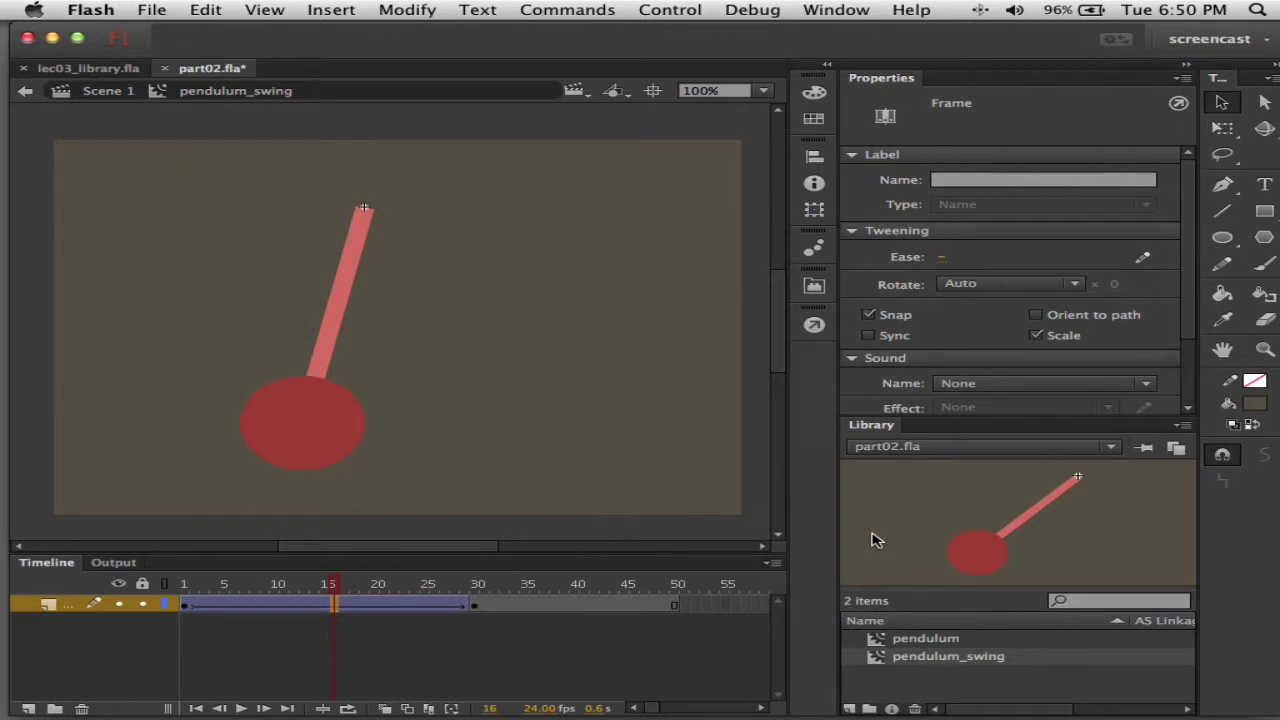
pyautogui.press('super+Return')
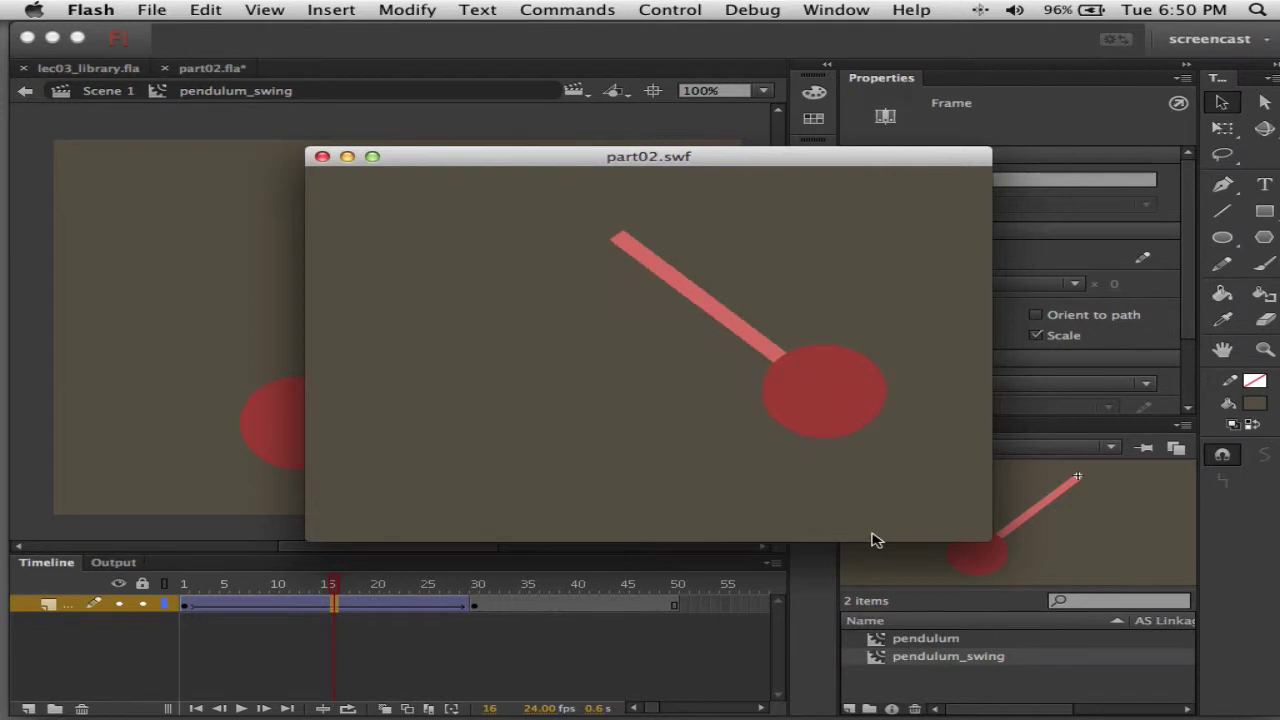
pyautogui.click(318, 157)
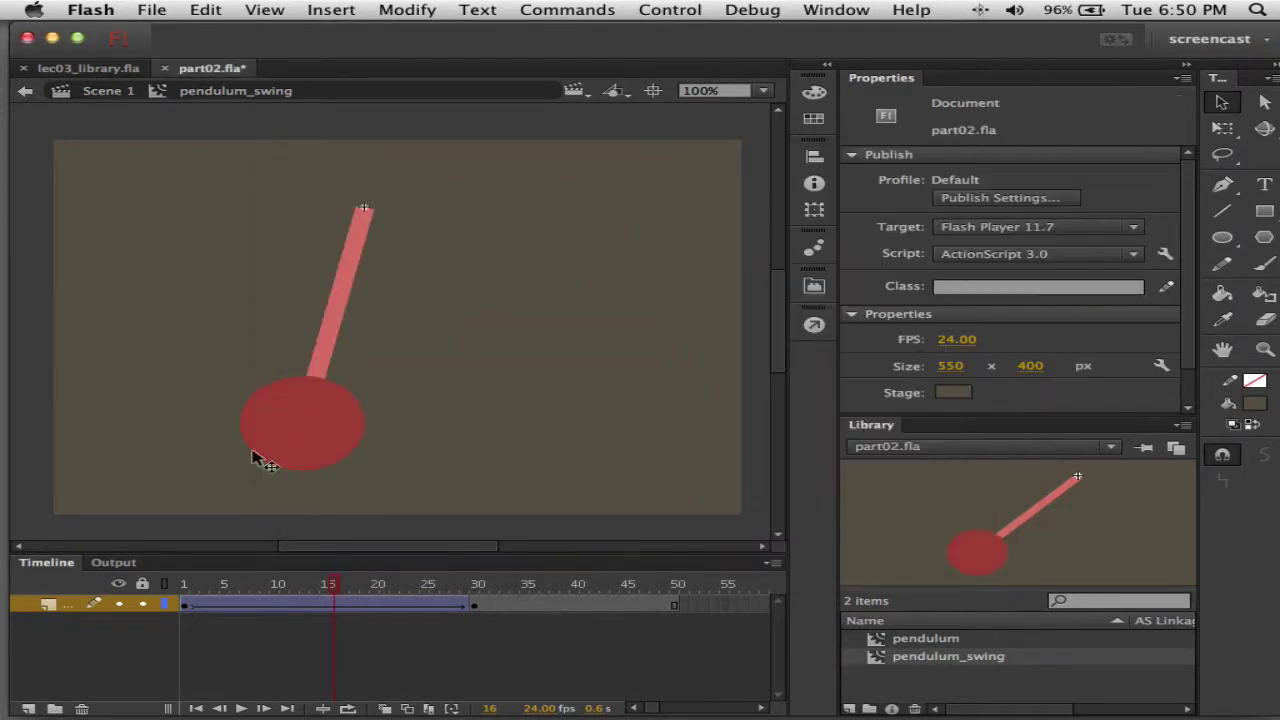
# - Review the pendulum's keyframes at frames 1 and 30, and reset the tween's custom ease curve to a straight line
pyautogui.click(186, 606)
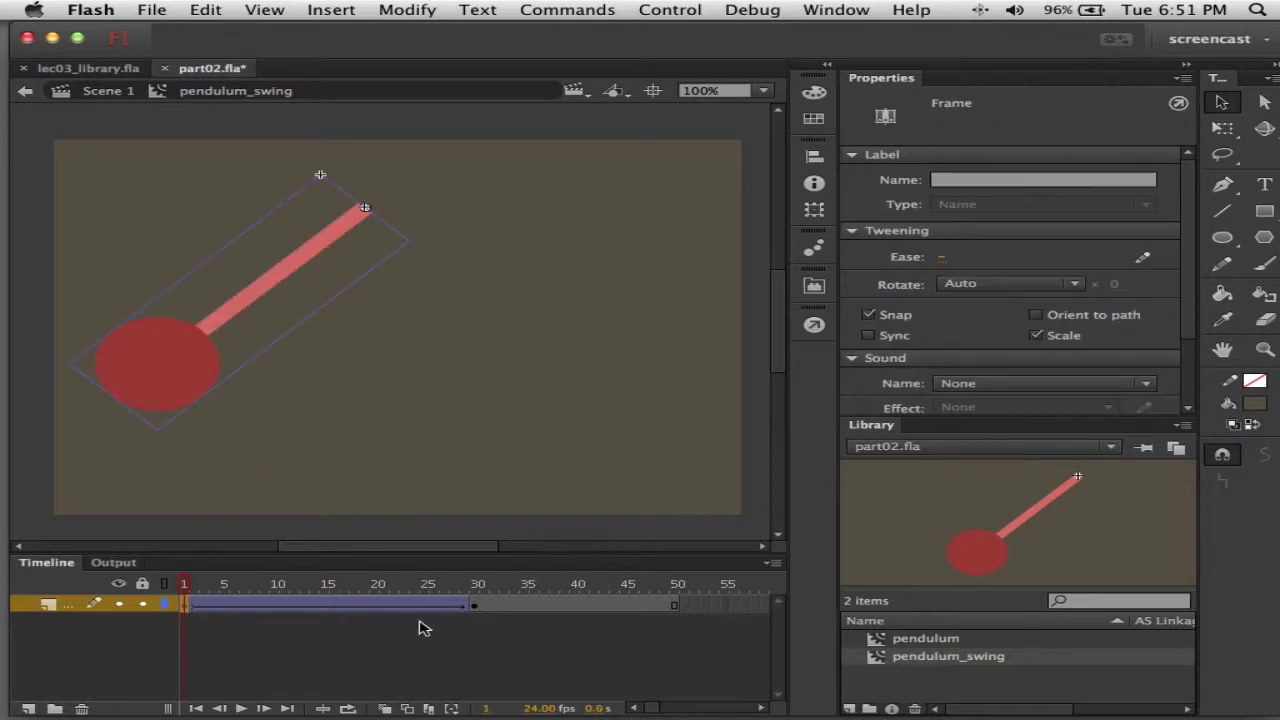
pyautogui.click(474, 606)
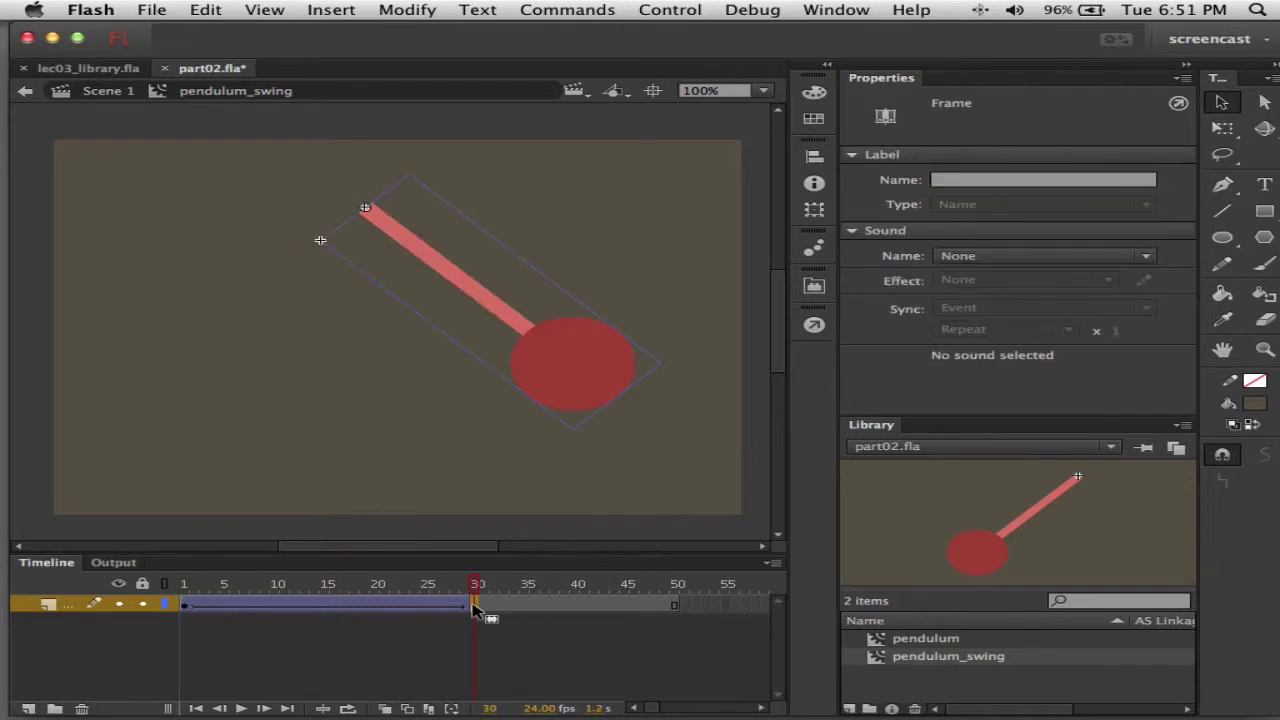
pyautogui.click(405, 606)
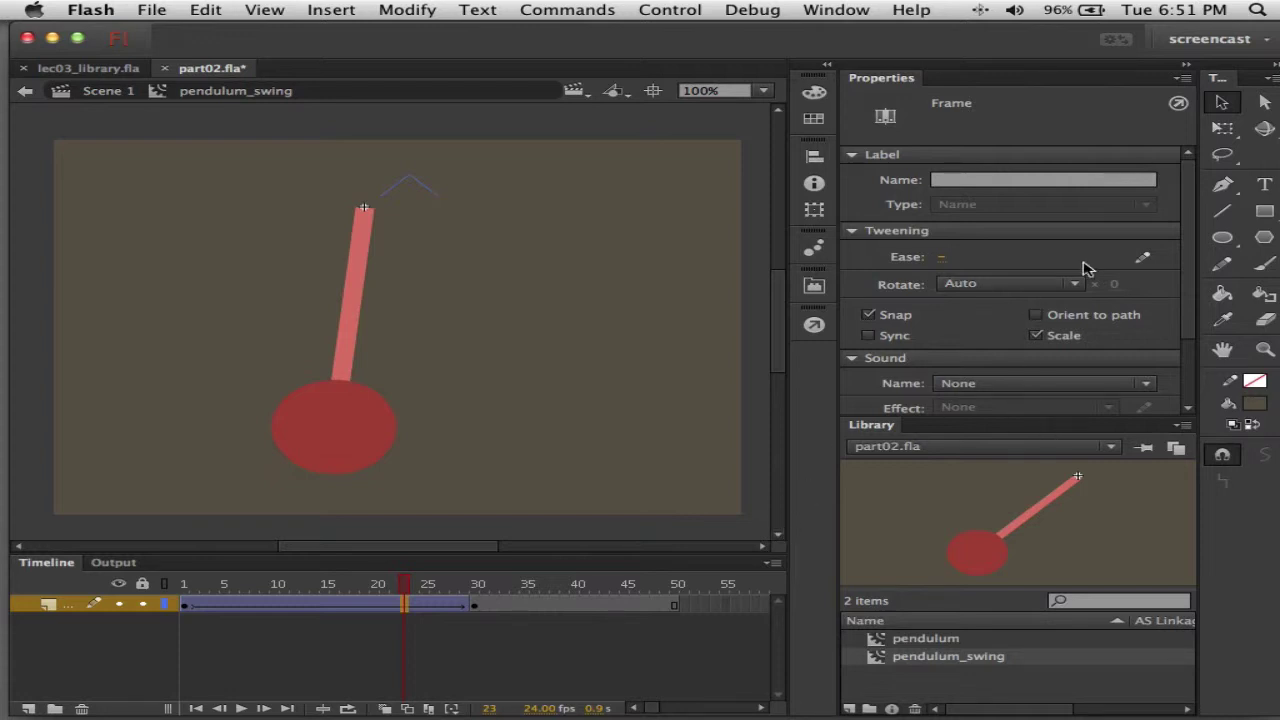
pyautogui.click(1144, 259)
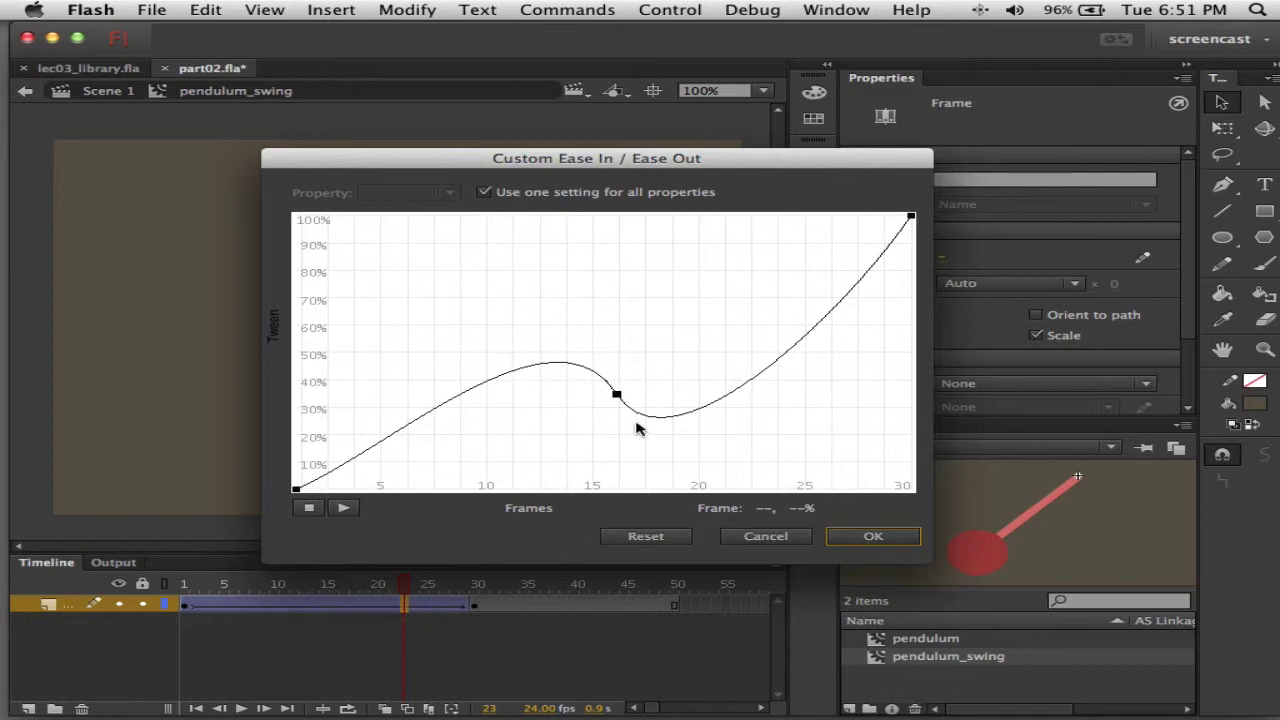
pyautogui.click(666, 538)
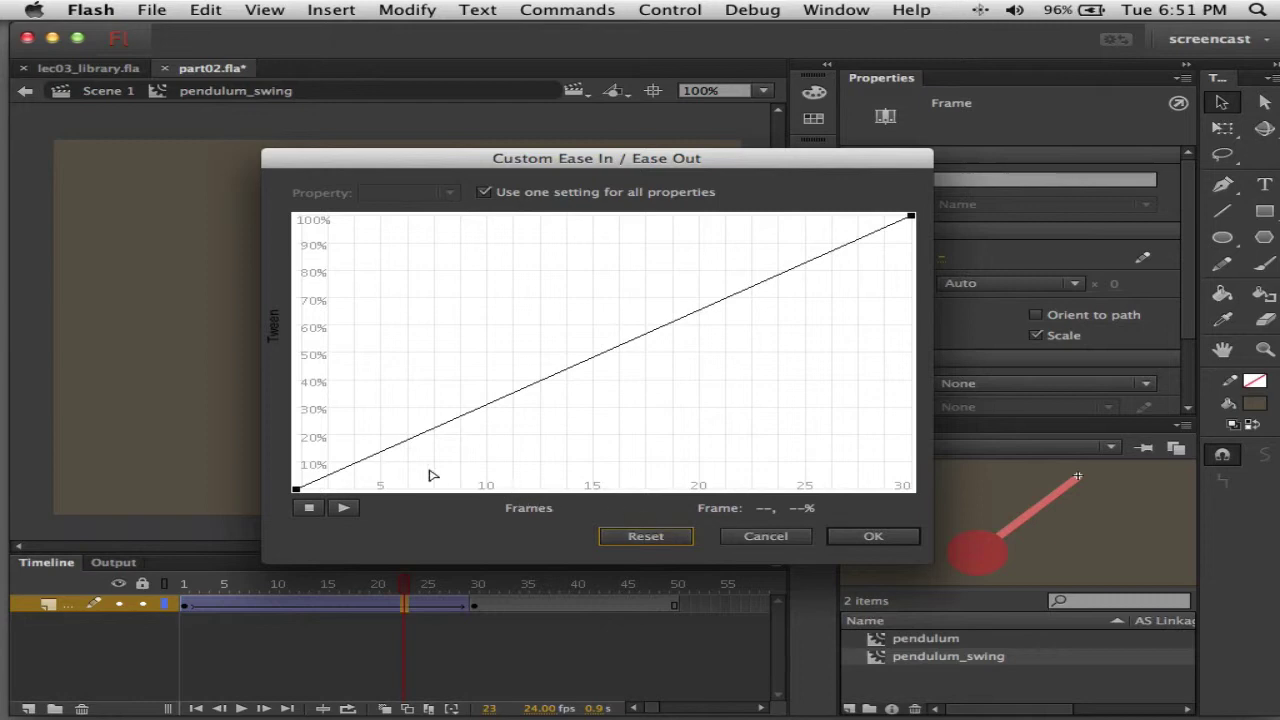
# - Shape the custom ease into an S-curve with flat handles reaching about frame 12 at 0% and frame 19 at 100%, and test the movie
pyautogui.click(296, 492)
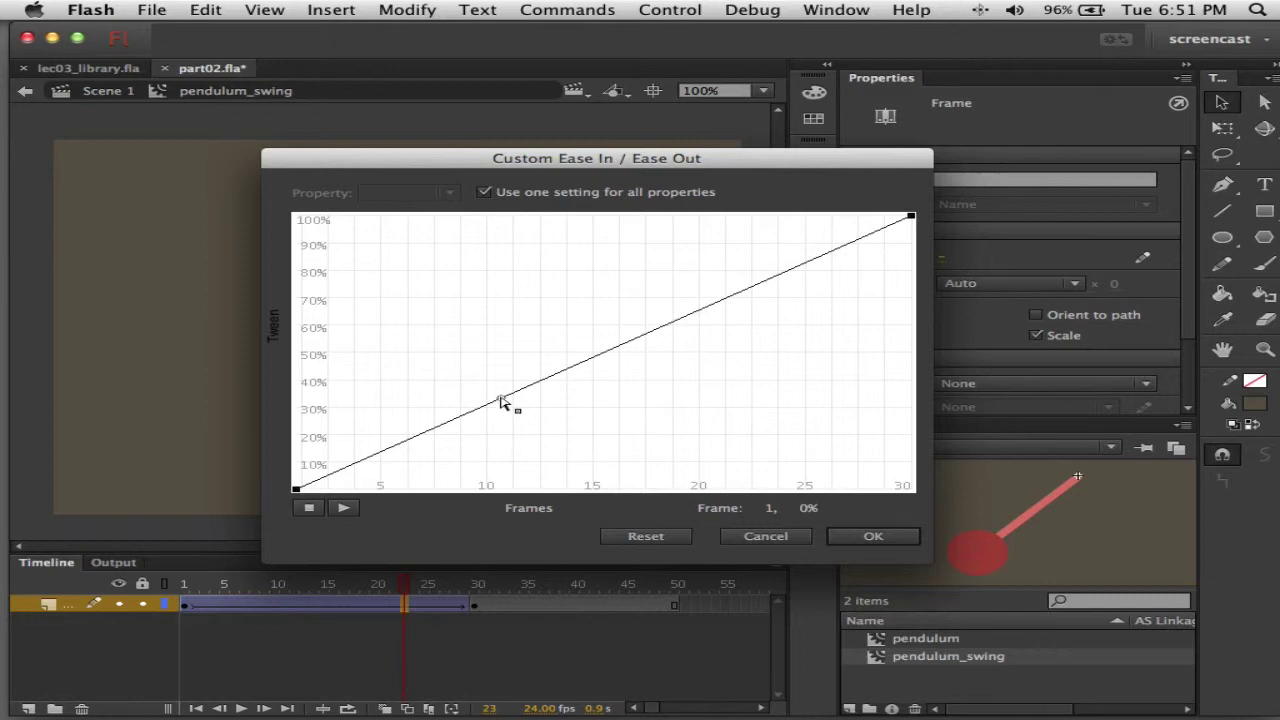
pyautogui.moveTo(502, 401); pyautogui.dragTo(540, 491)
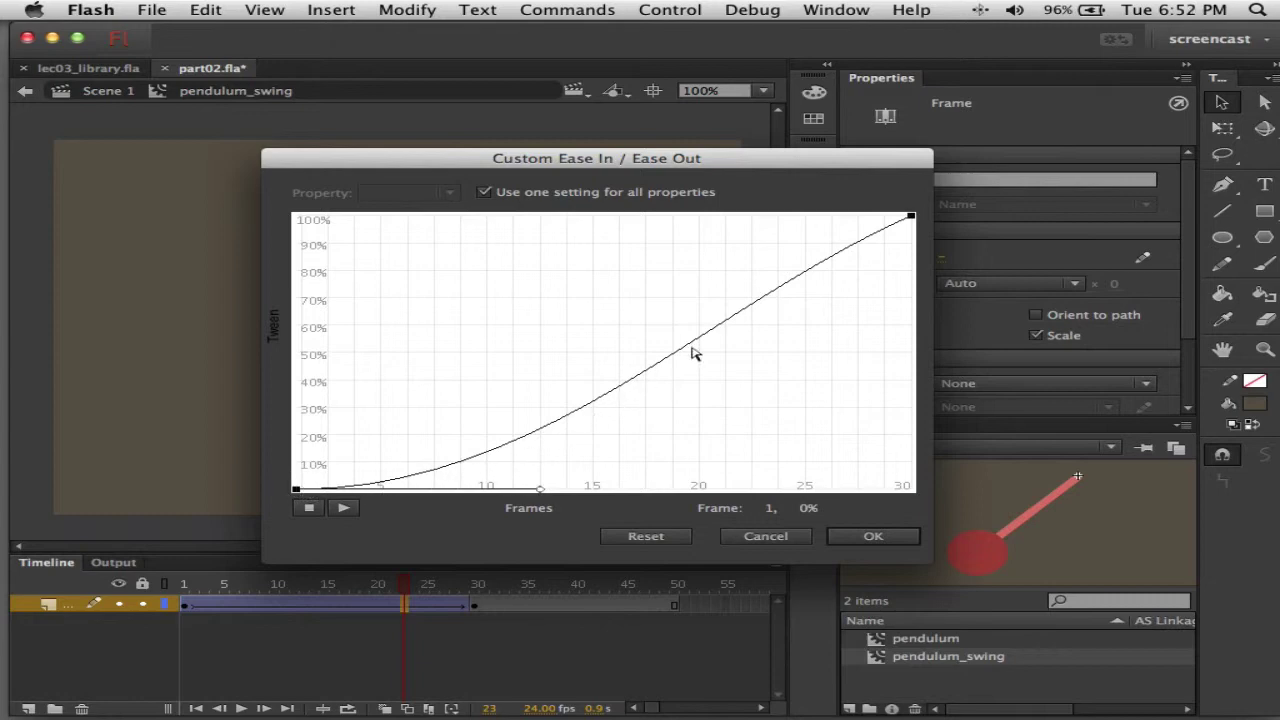
pyautogui.click(910, 218)
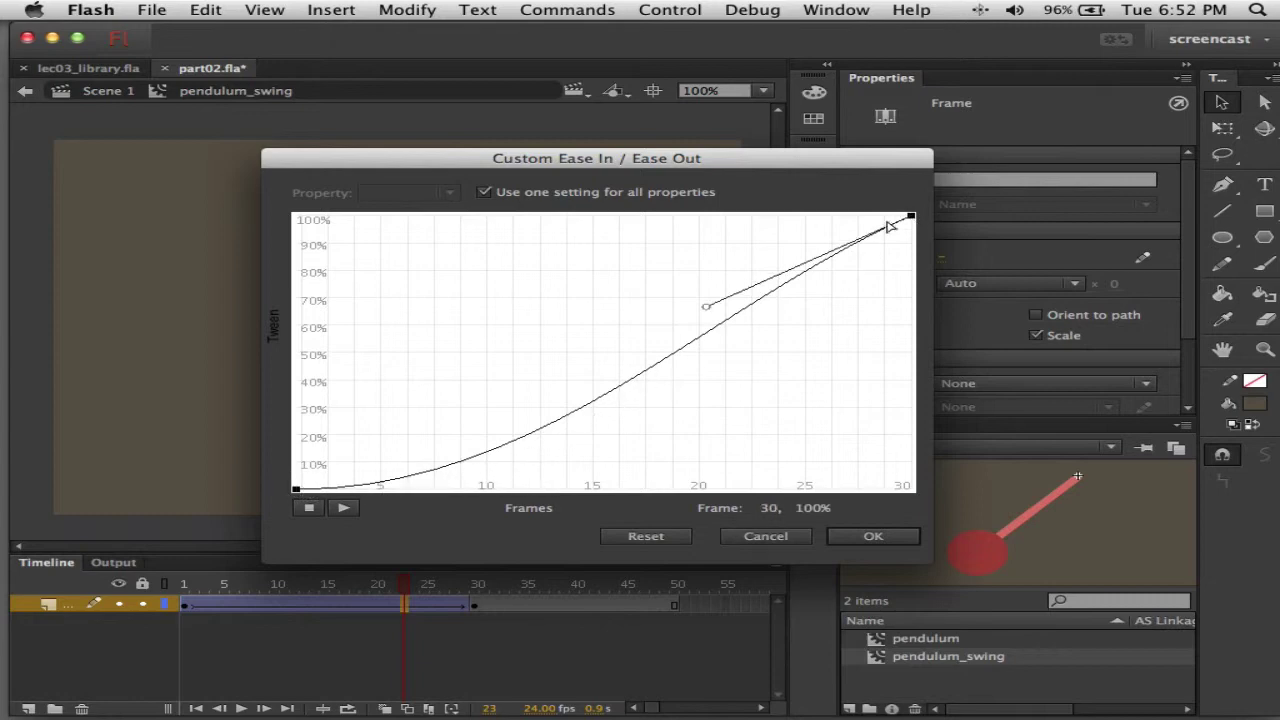
pyautogui.moveTo(707, 311); pyautogui.dragTo(670, 222)
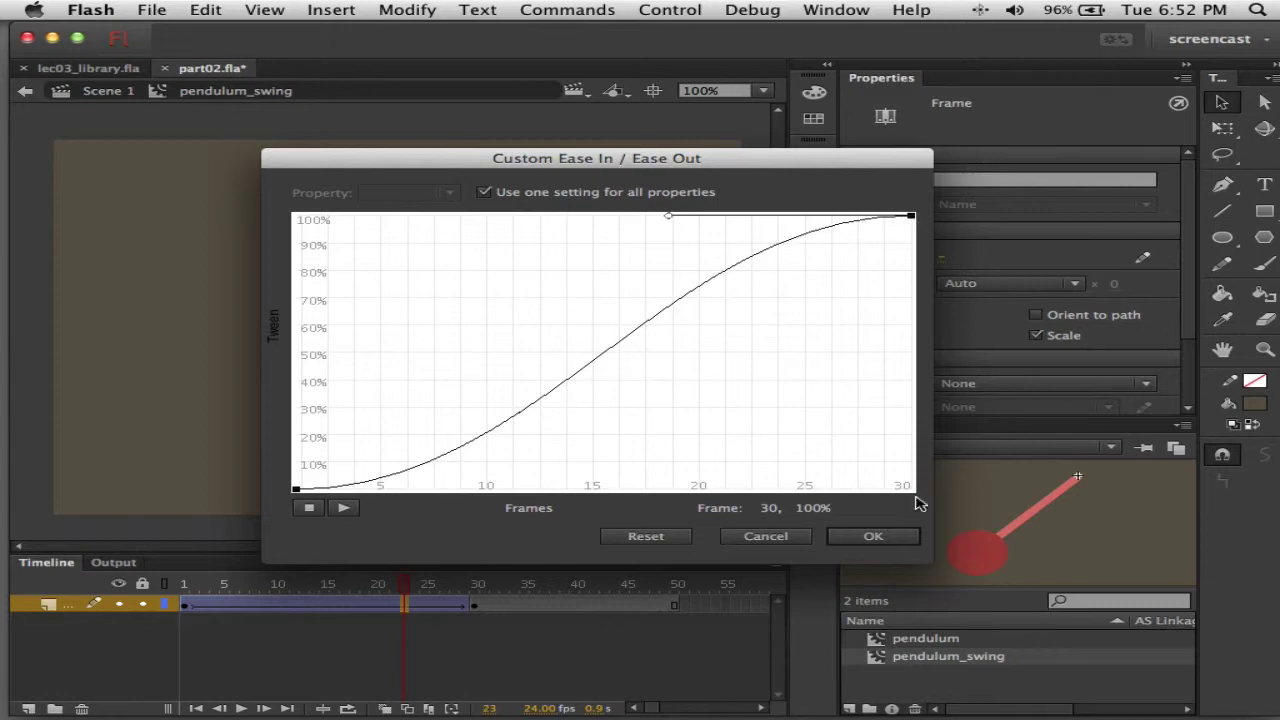
pyautogui.click(872, 537)
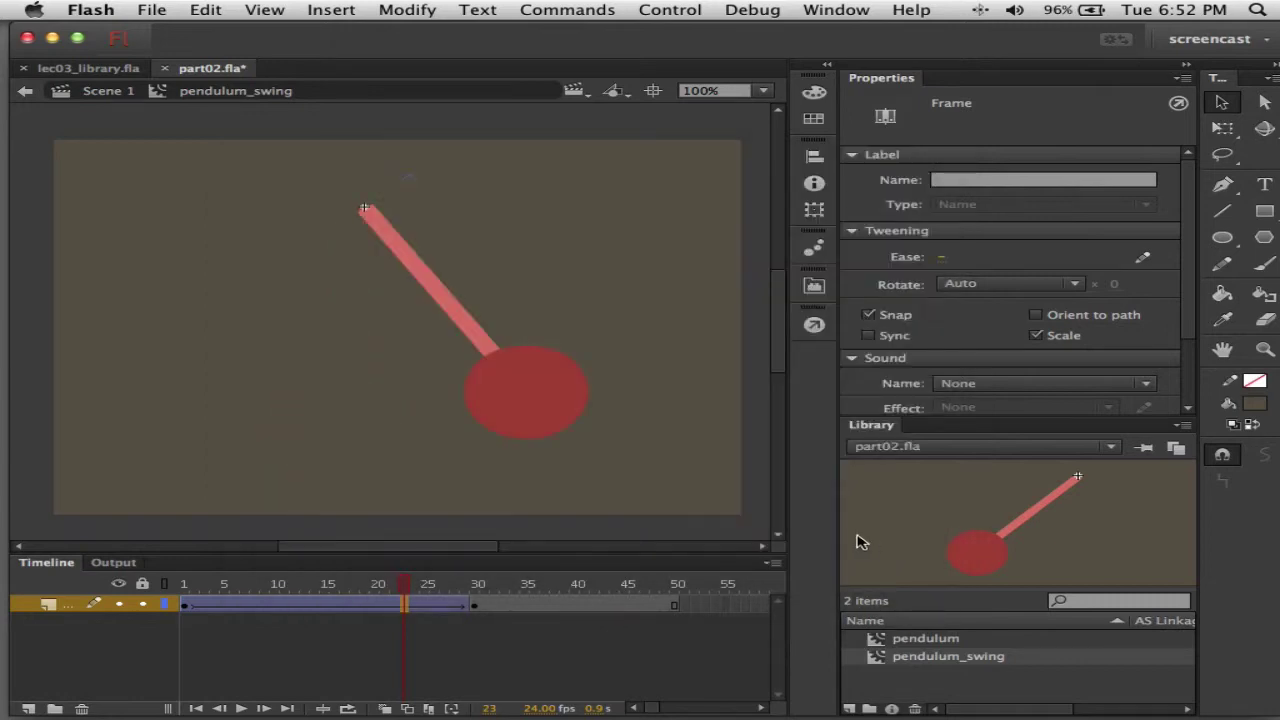
pyautogui.press('super+Return')
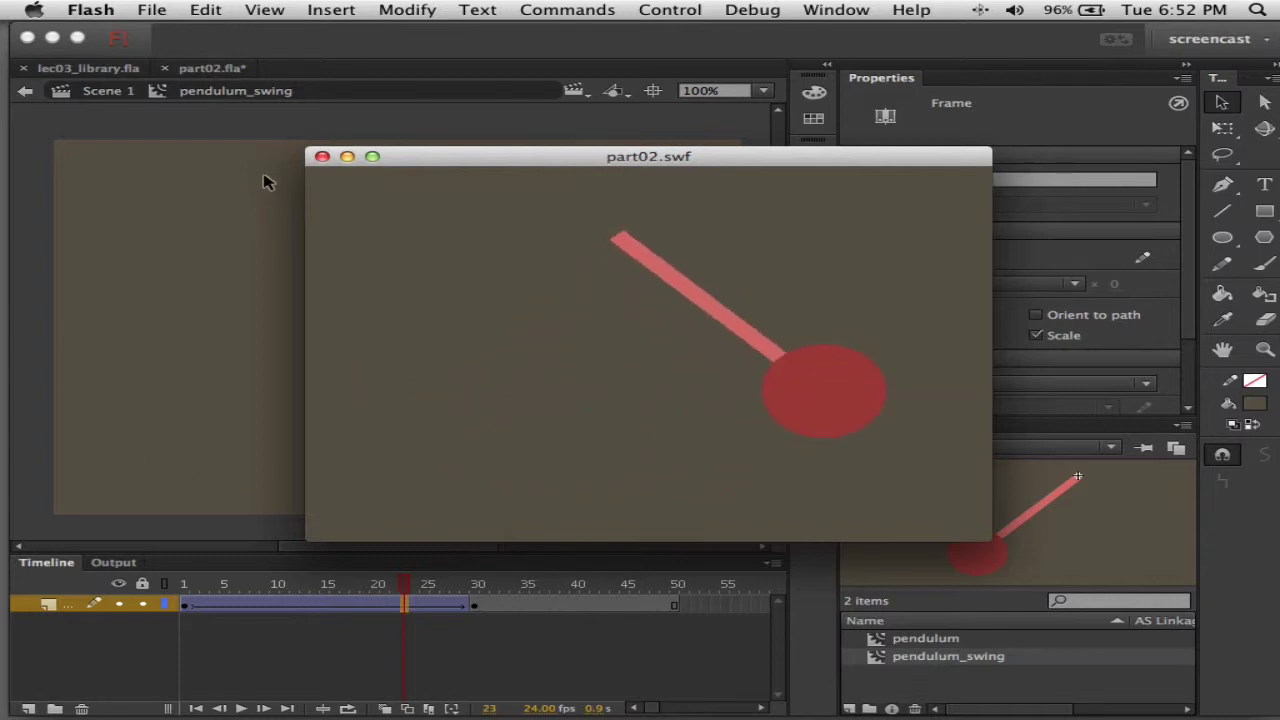
pyautogui.click(322, 156)
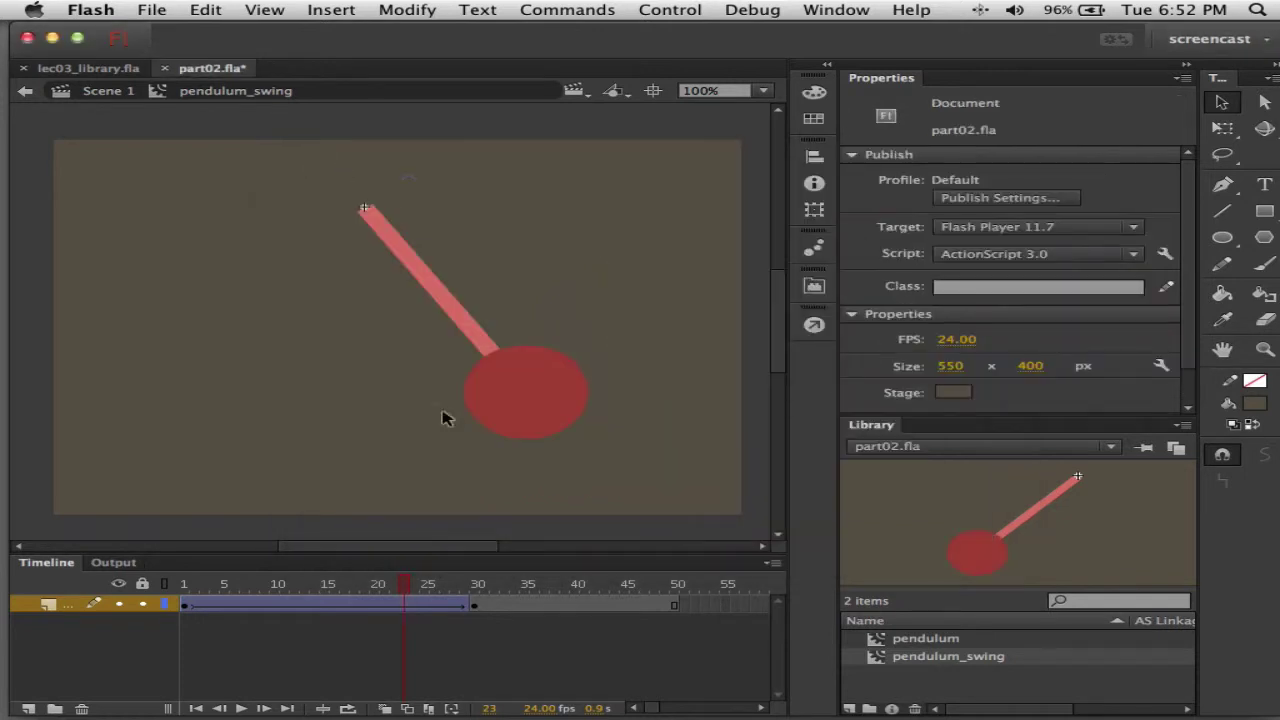
# - Onion skin frames 1 to 30 of the pendulum swing with anchored markers, shown as outlines
pyautogui.click(385, 708)
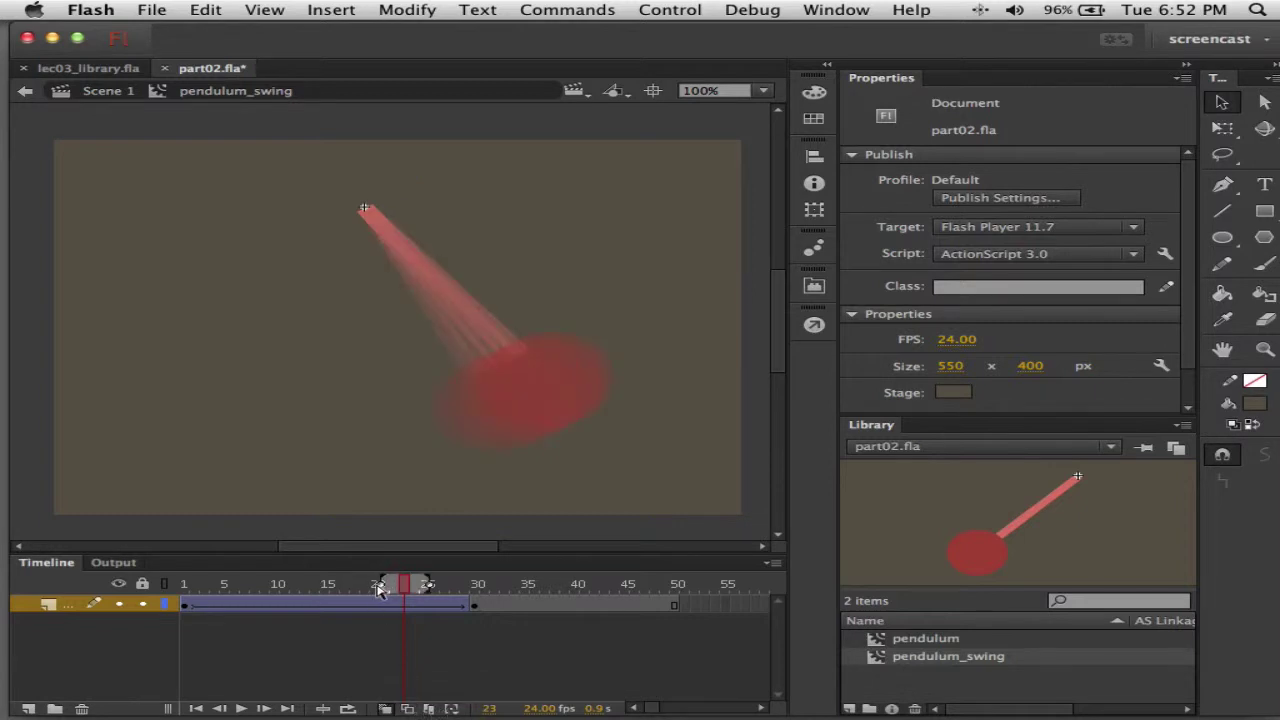
pyautogui.moveTo(381, 584); pyautogui.dragTo(176, 588)
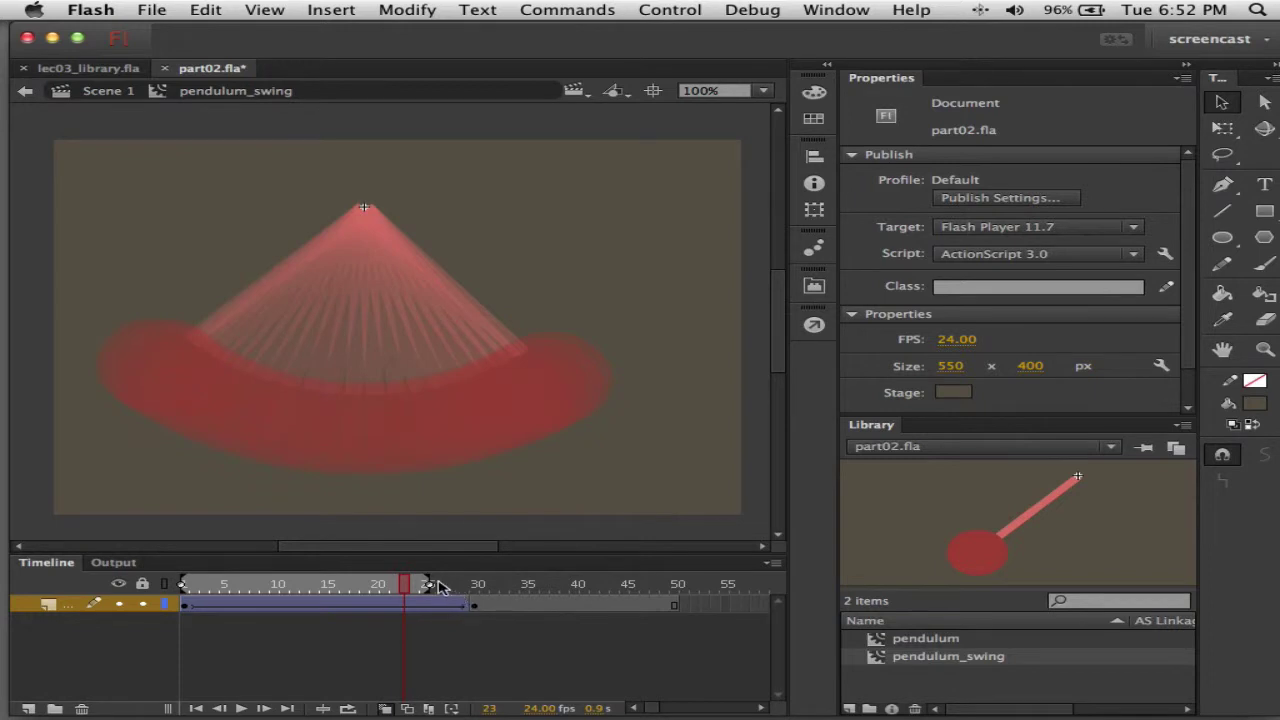
pyautogui.moveTo(428, 588); pyautogui.dragTo(479, 589)
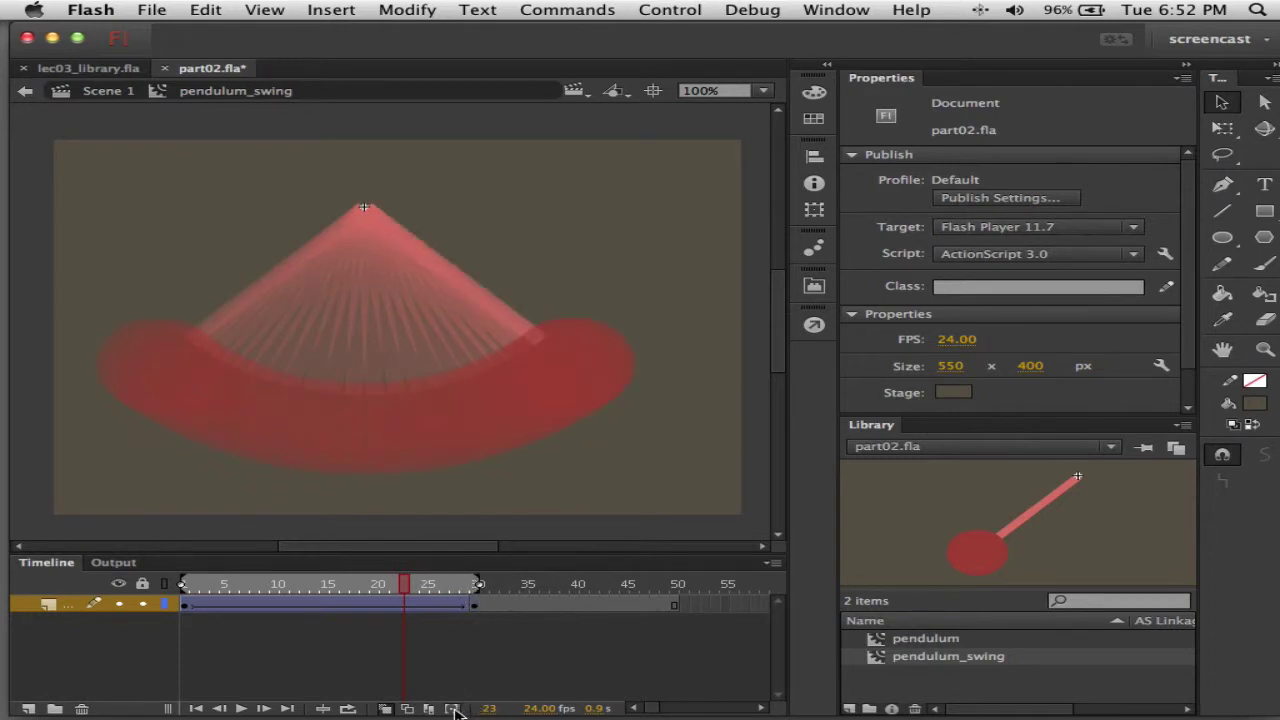
pyautogui.click(452, 709)
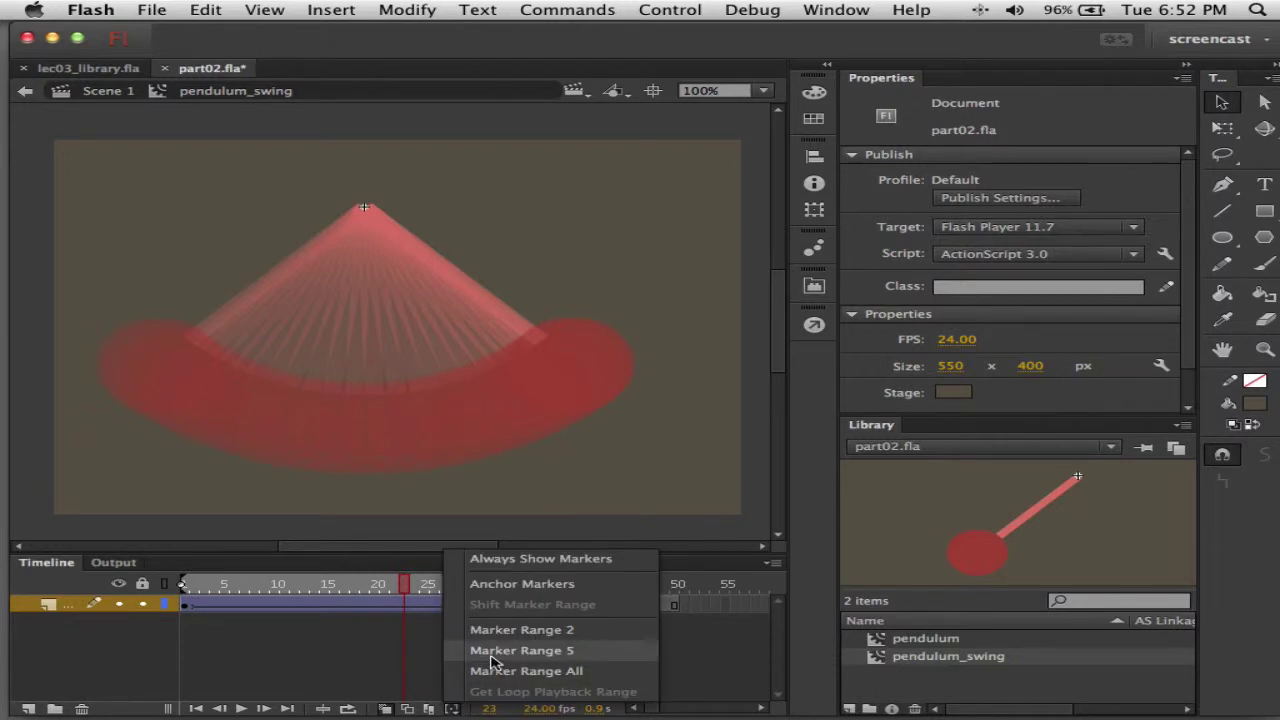
pyautogui.click(513, 586)
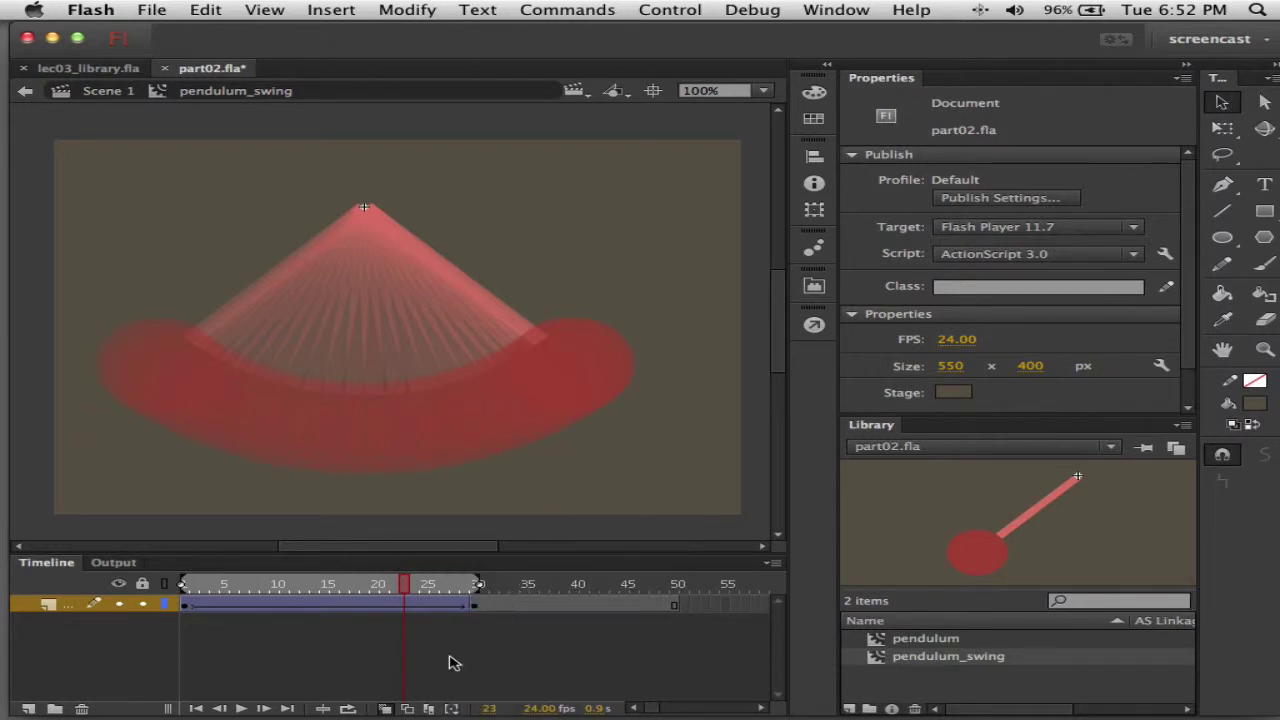
pyautogui.click(410, 709)
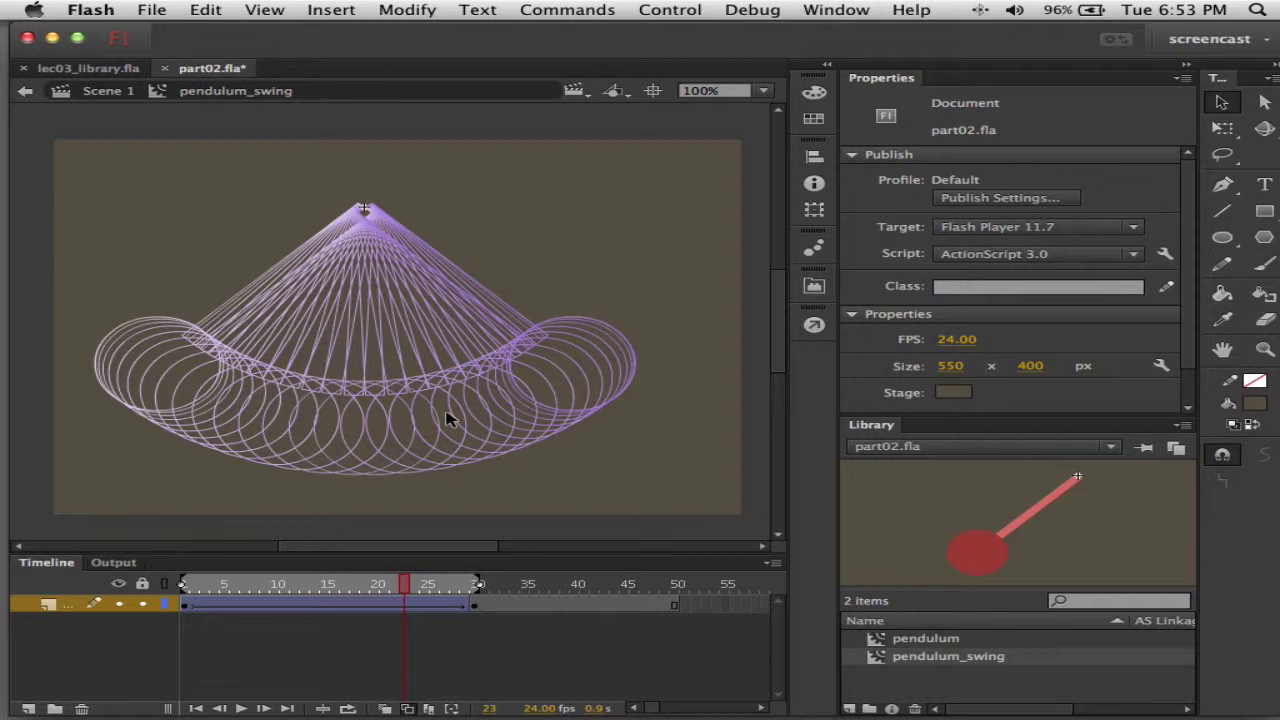
# - Steepen the tween's custom ease with flat handles reaching frame 20 at 0% and frame 10 at 100%, and test the movie
pyautogui.click(333, 605)
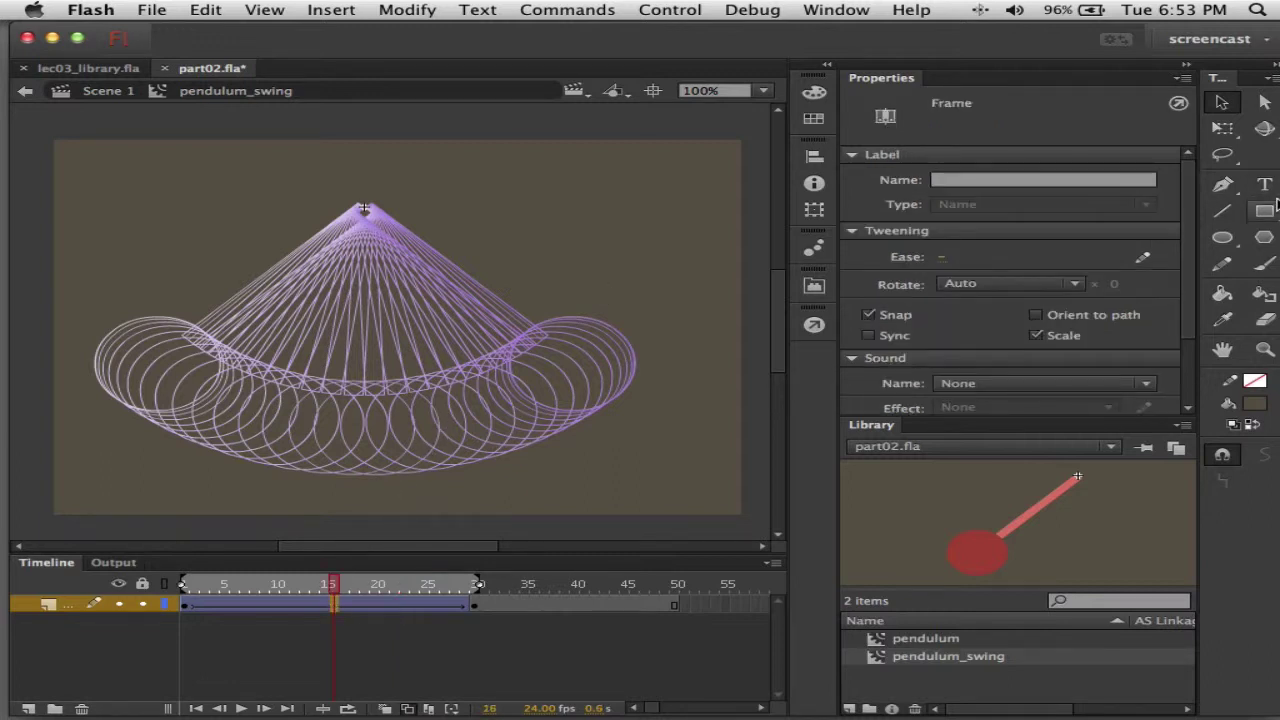
pyautogui.click(1143, 257)
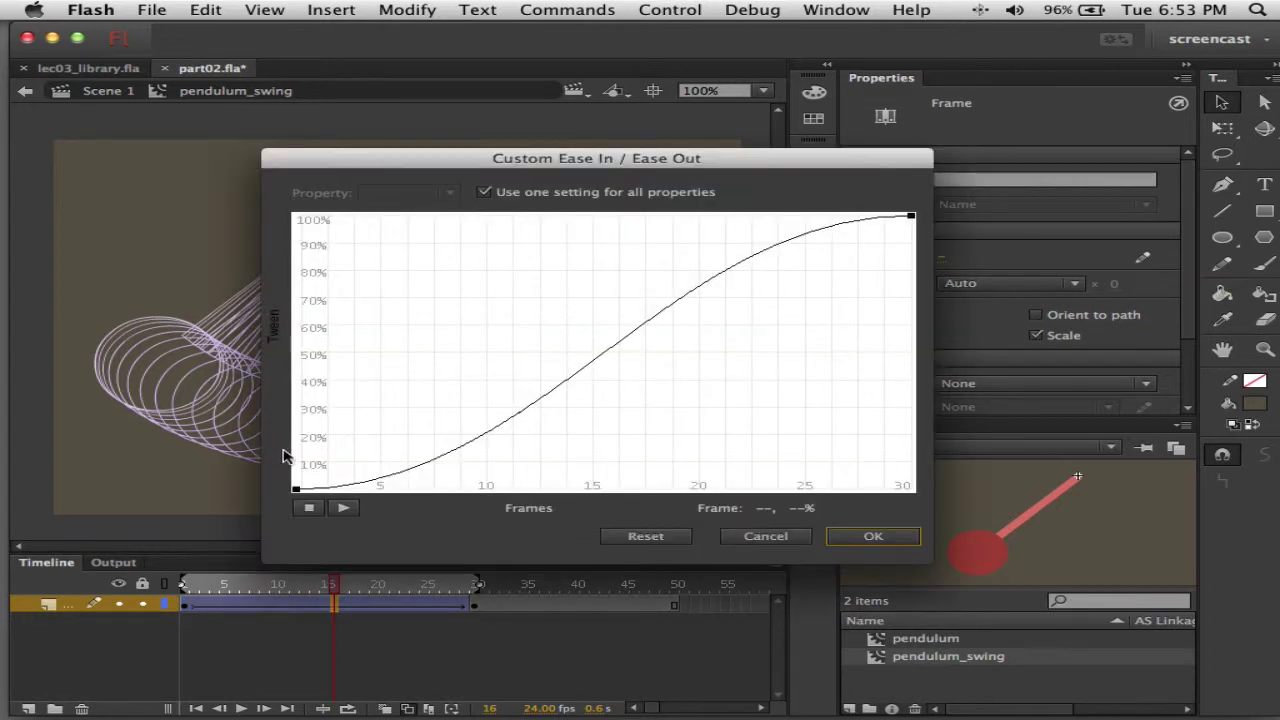
pyautogui.click(296, 490)
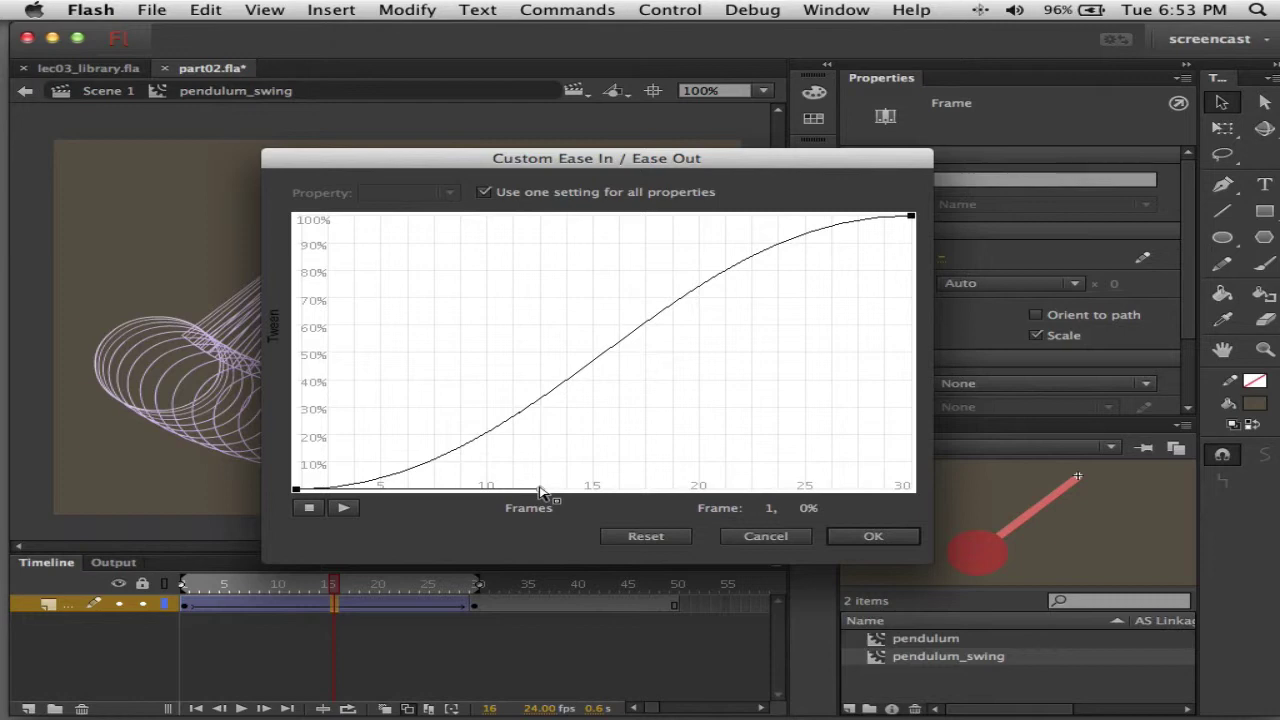
pyautogui.moveTo(540, 491); pyautogui.dragTo(698, 492)
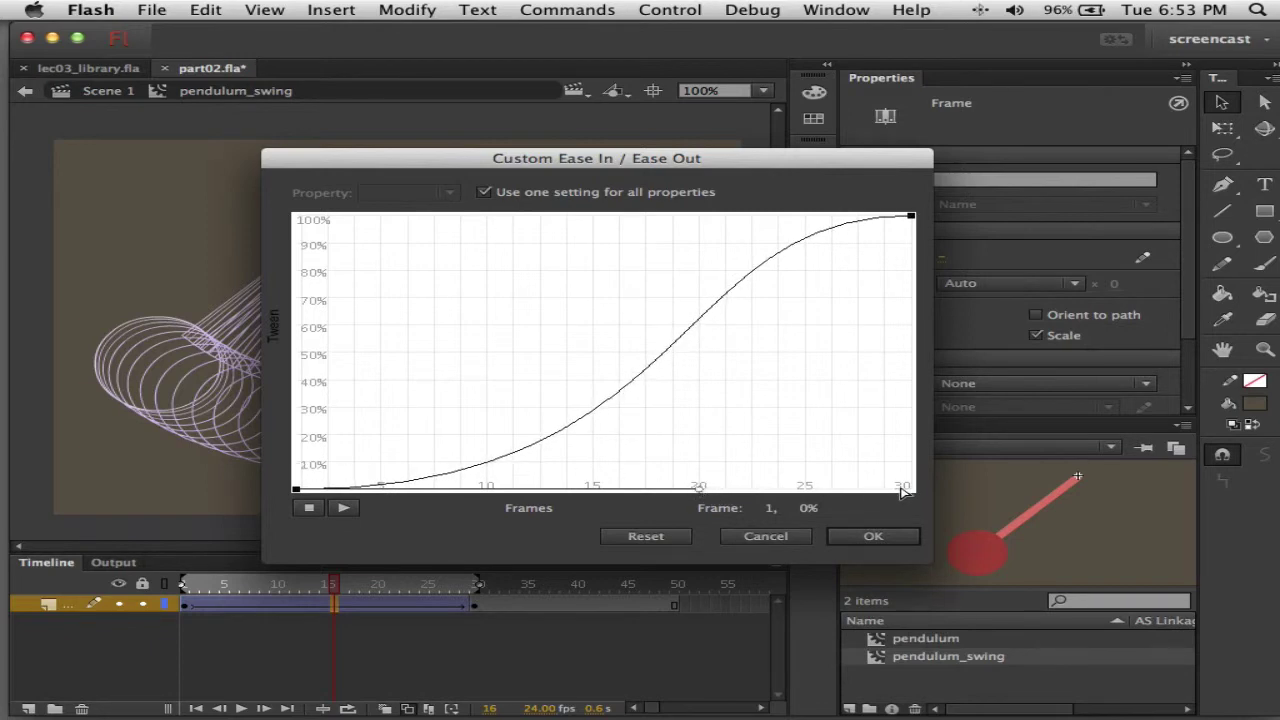
pyautogui.click(910, 216)
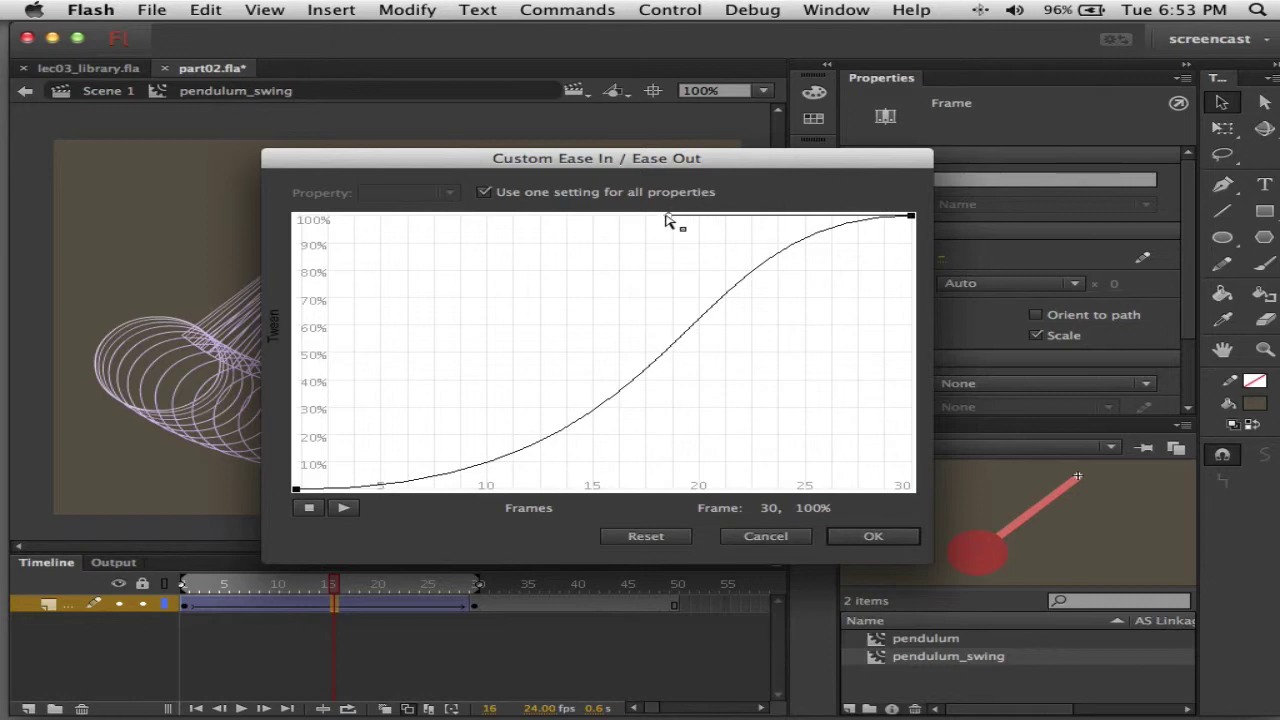
pyautogui.moveTo(666, 216); pyautogui.dragTo(489, 218)
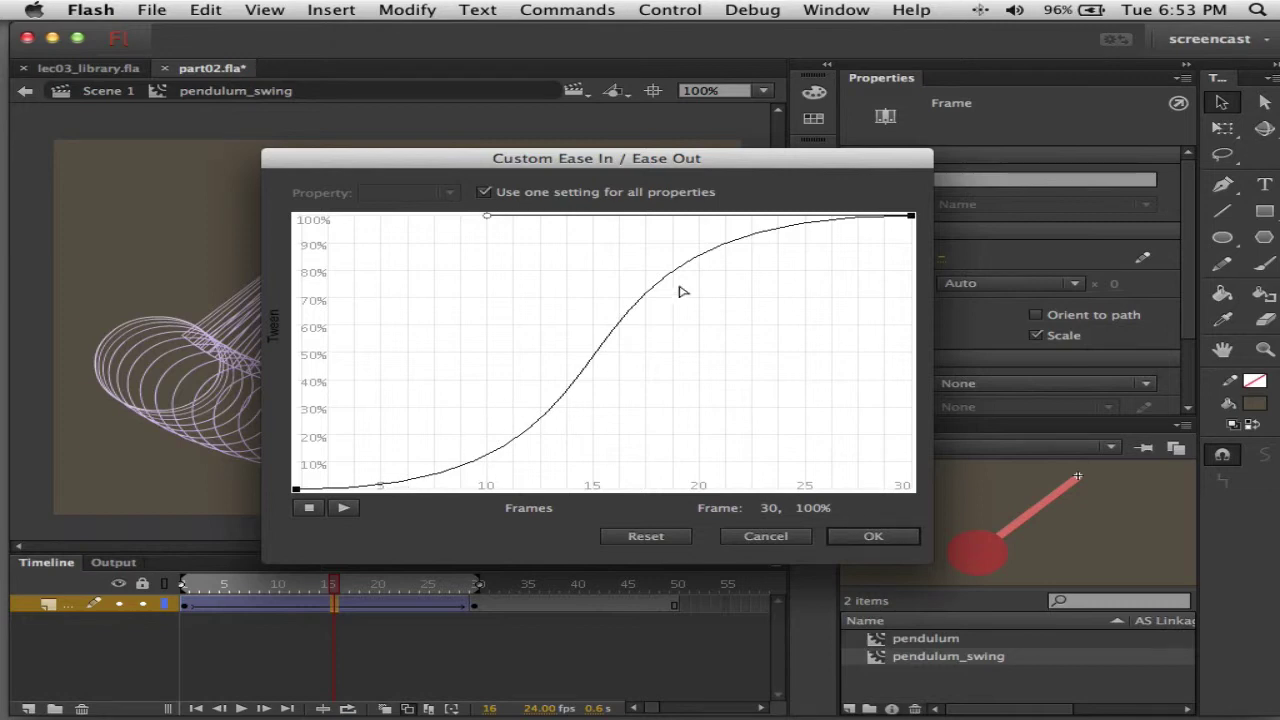
pyautogui.click(890, 537)
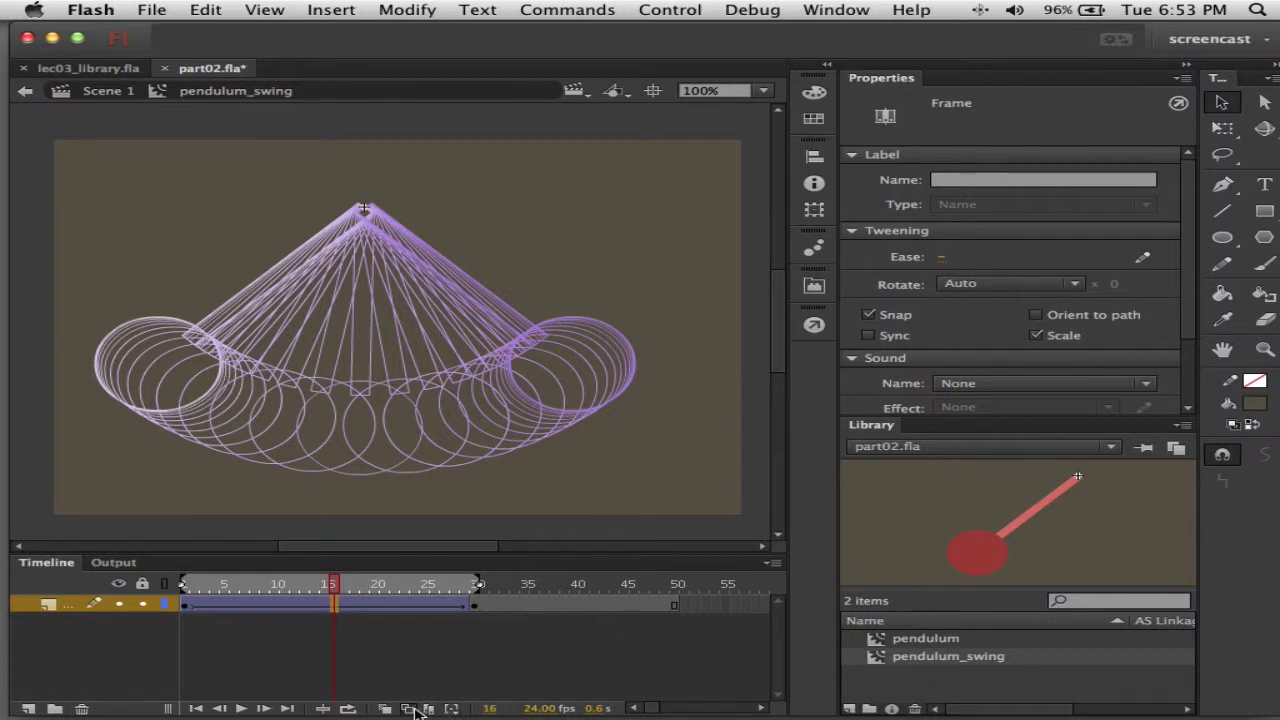
pyautogui.press('super+Return')
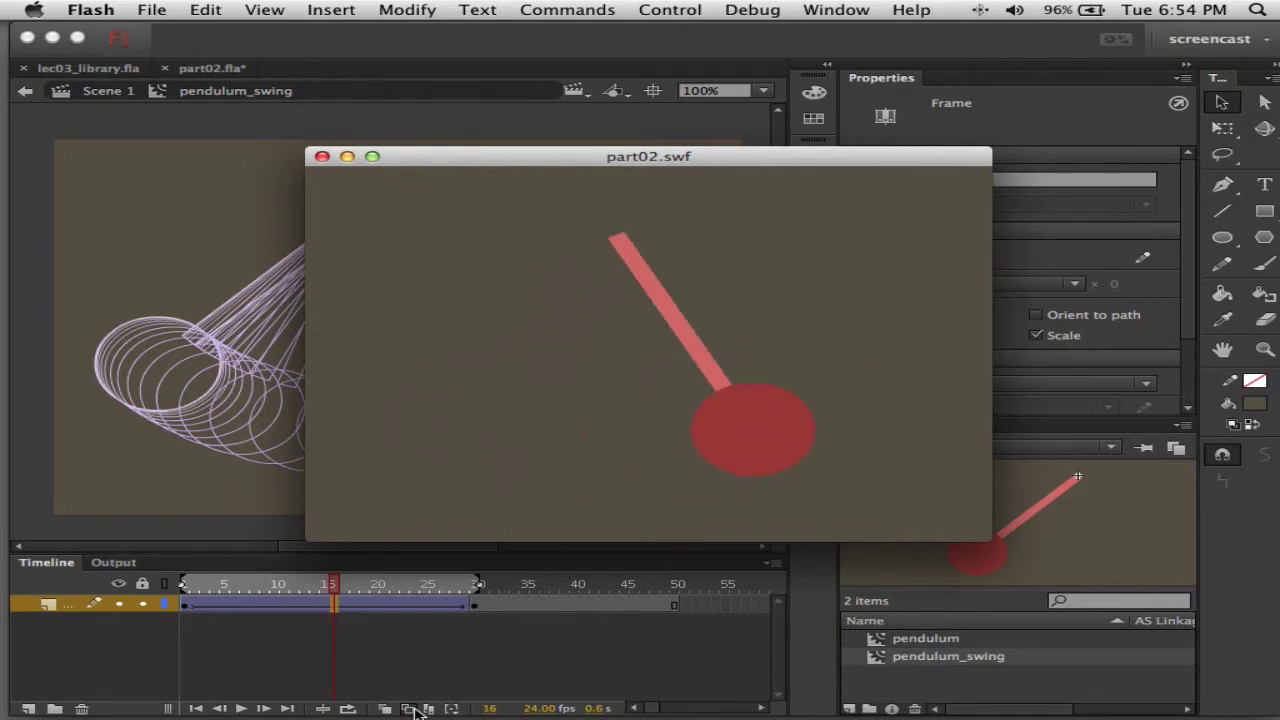
pyautogui.click(322, 157)
# - Soften the tween's custom ease by setting the flat start and end handles to frame 15, at 0% and 100%
pyautogui.click(376, 603)
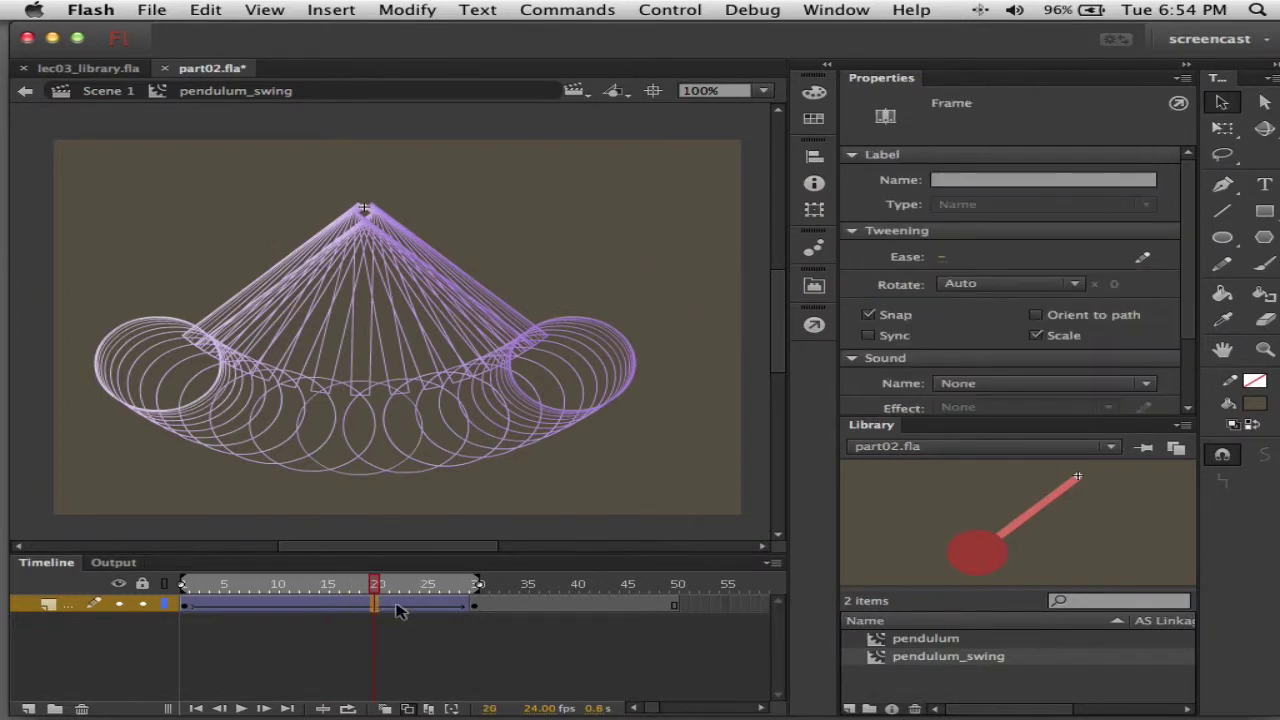
pyautogui.click(1143, 257)
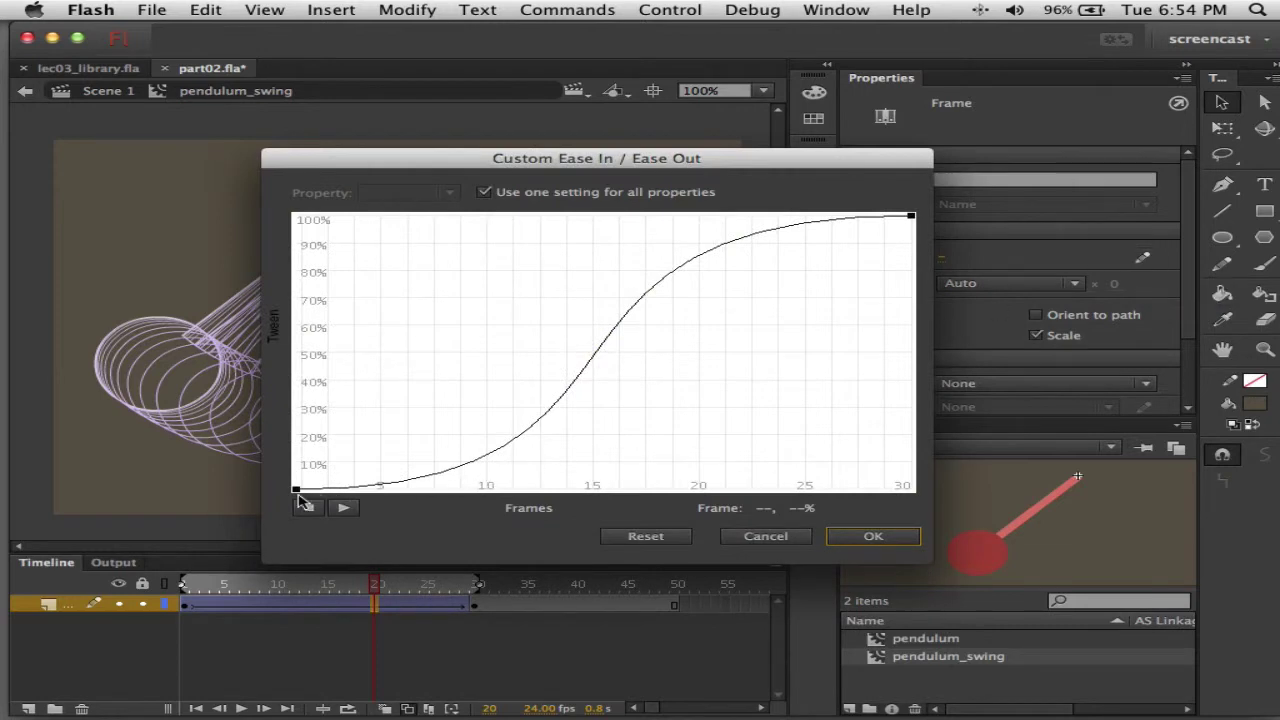
pyautogui.click(296, 491)
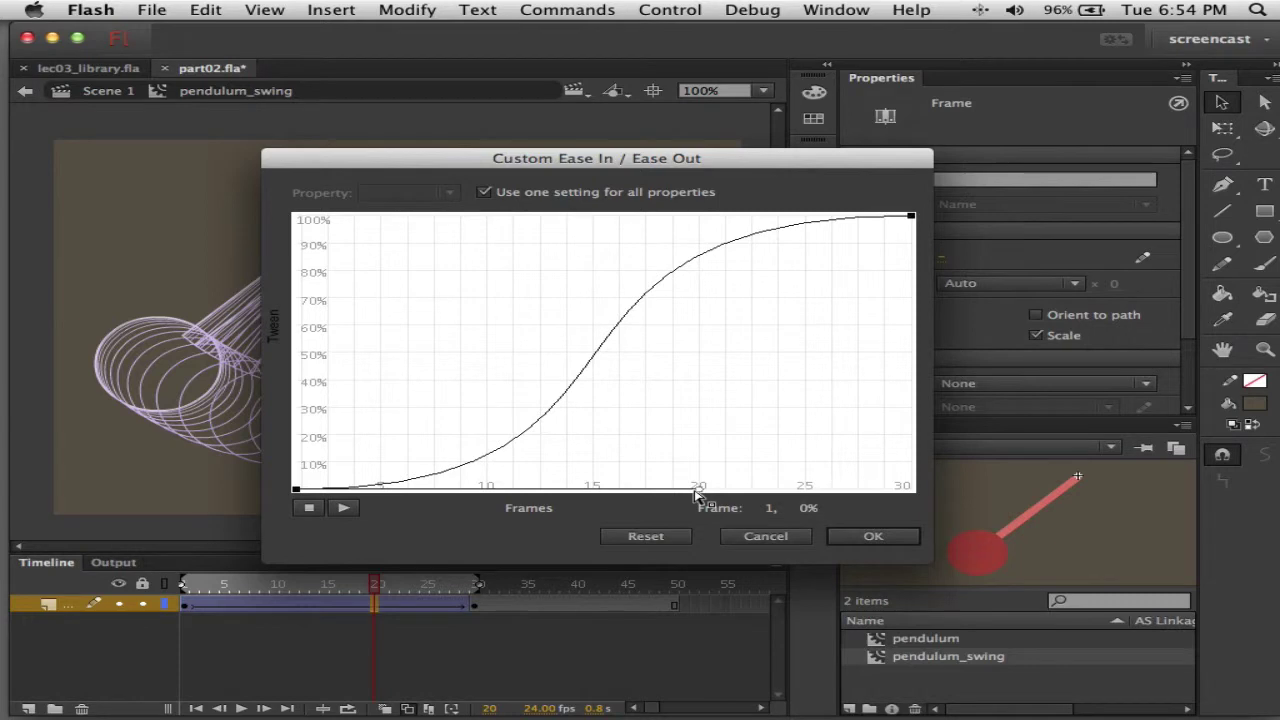
pyautogui.moveTo(696, 490); pyautogui.dragTo(590, 496)
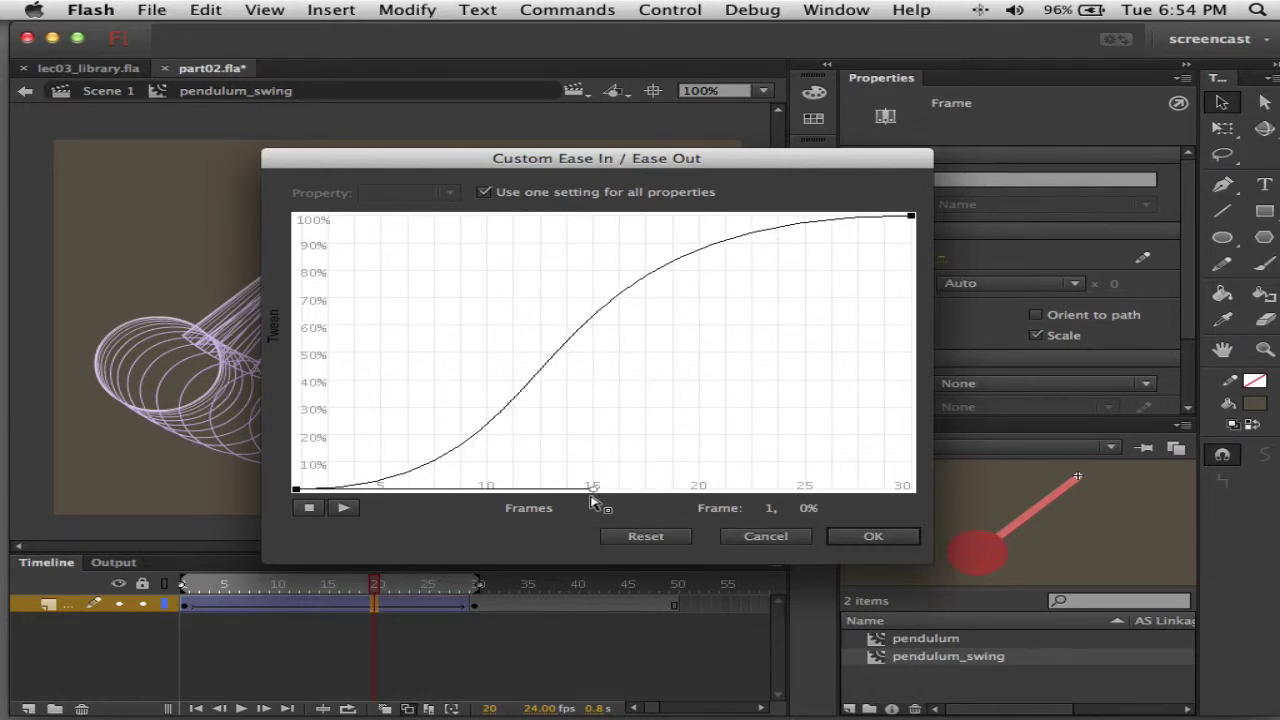
pyautogui.click(911, 215)
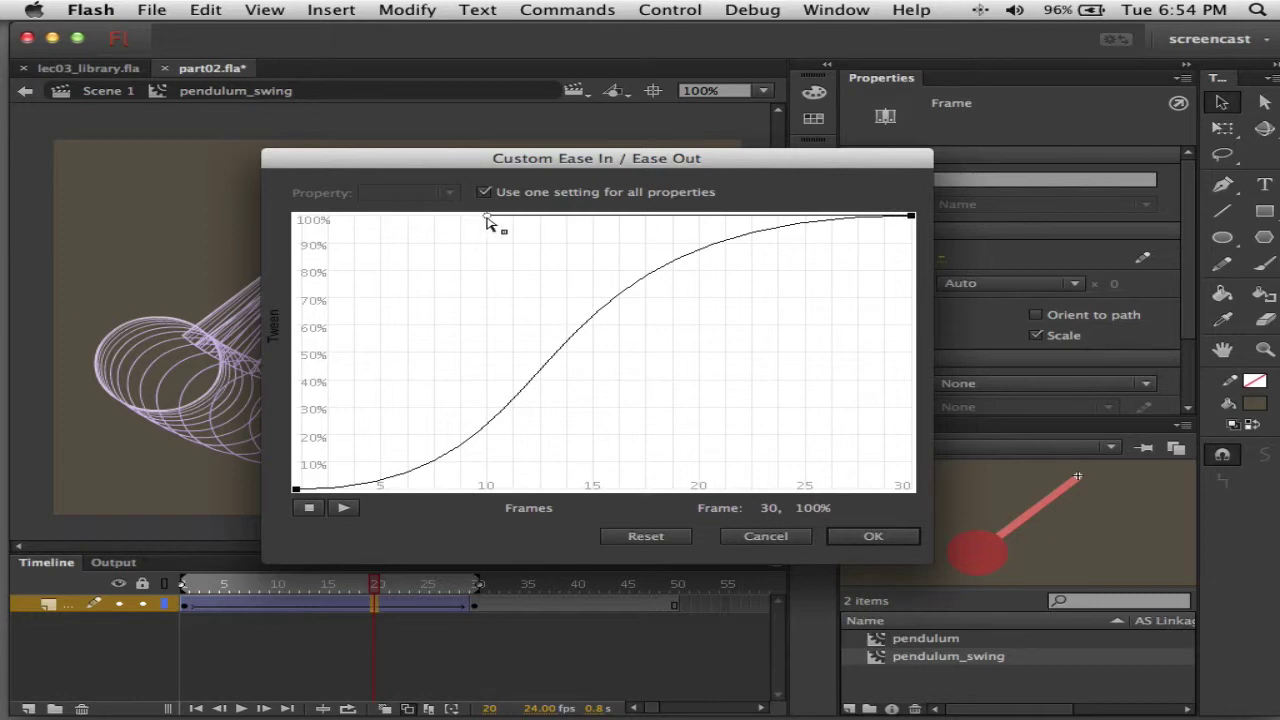
pyautogui.moveTo(487, 220); pyautogui.dragTo(597, 222)
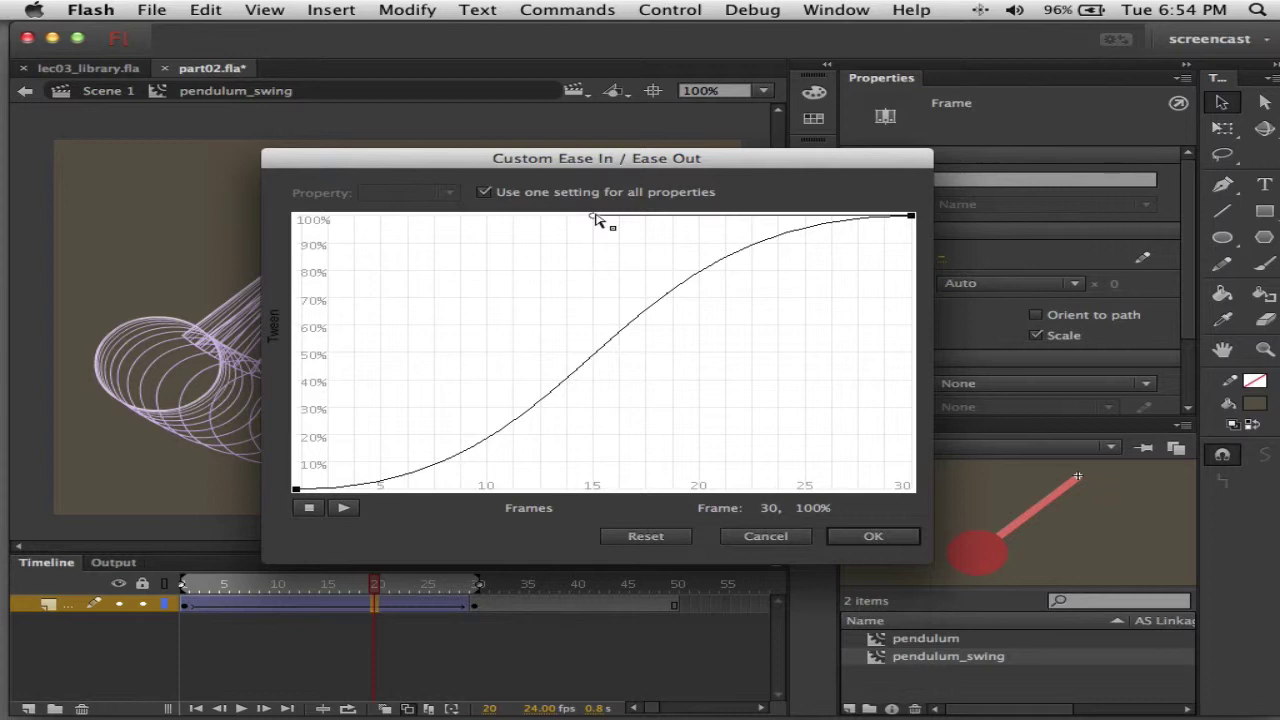
pyautogui.moveTo(594, 219); pyautogui.dragTo(594, 217)
pyautogui.click(887, 537)
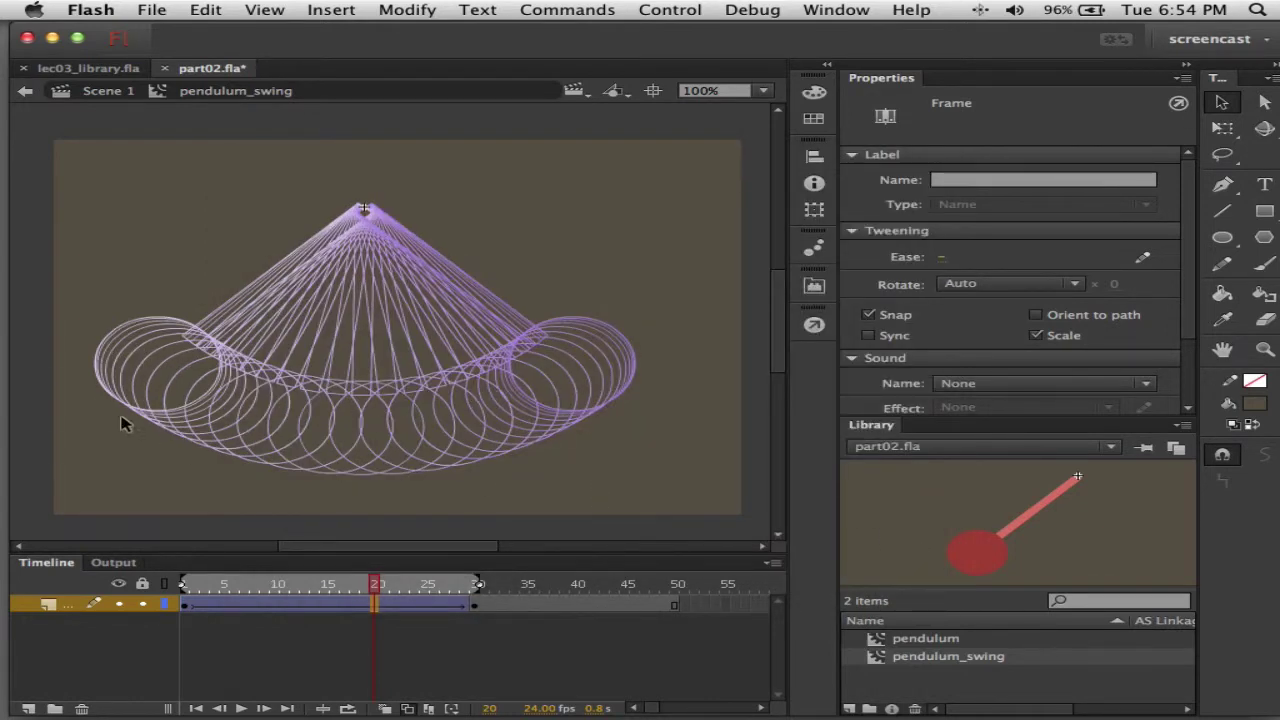
# - Test the movie with the softened ease, and turn off the onion skin outlines
pyautogui.press('super+Return')
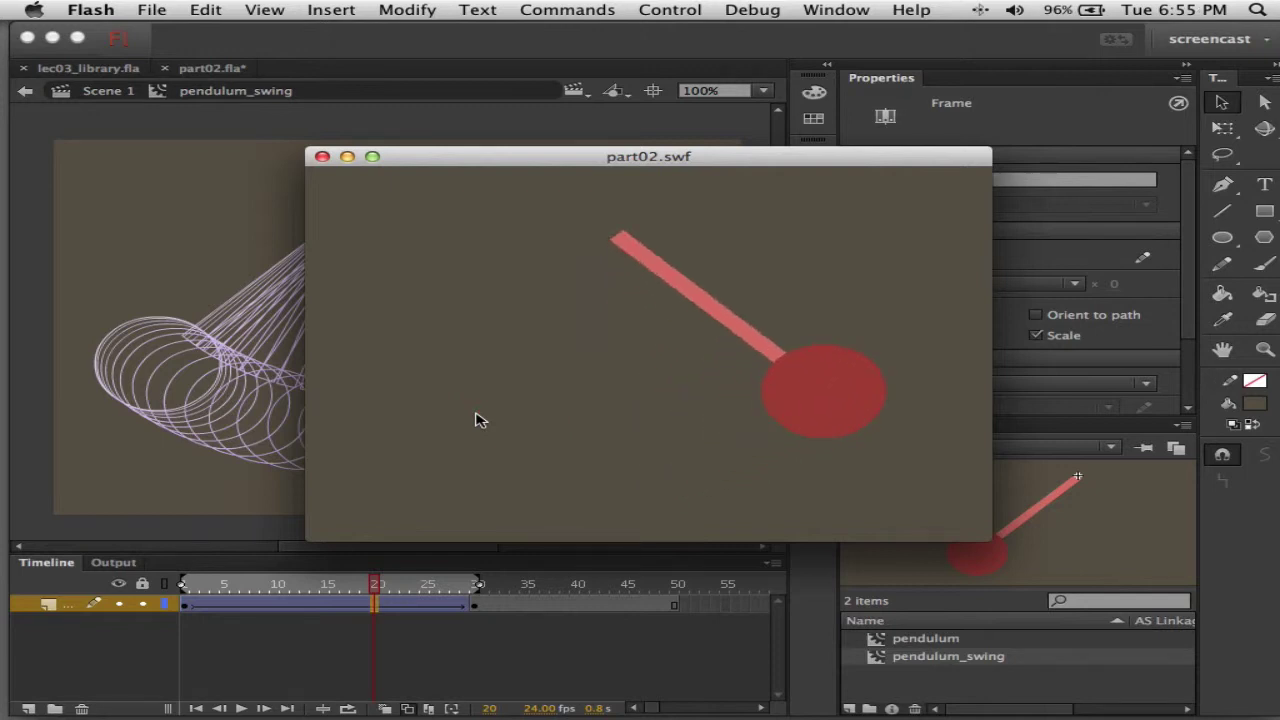
pyautogui.click(323, 158)
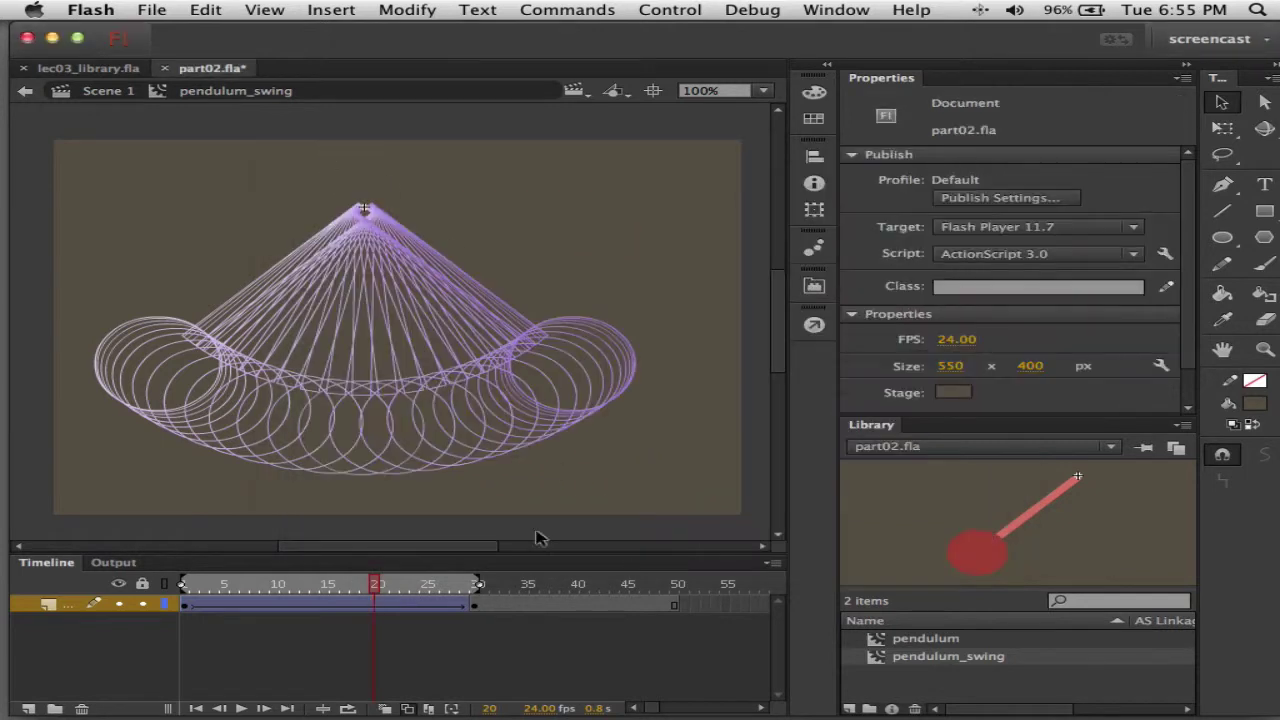
pyautogui.click(407, 708)
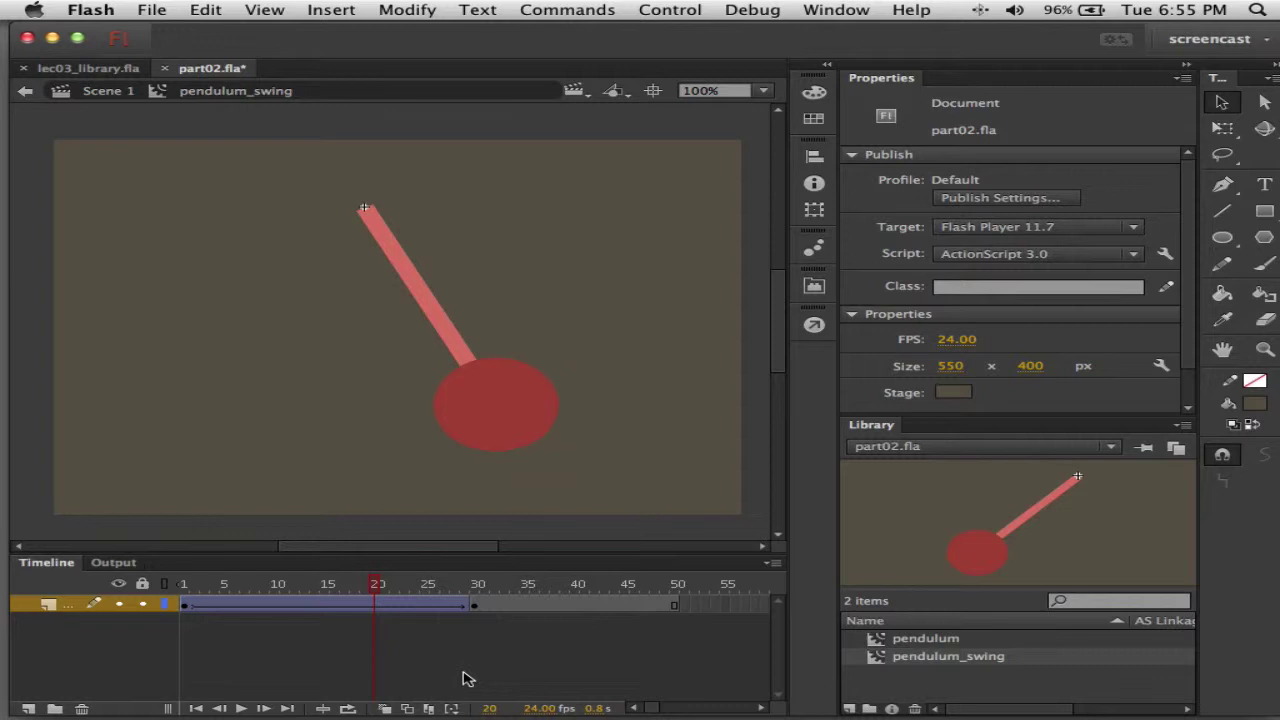
# - Select frames 1 to 30 of the pendulum tween and duplicate them so the copy starts at frame 31
pyautogui.click(378, 605)
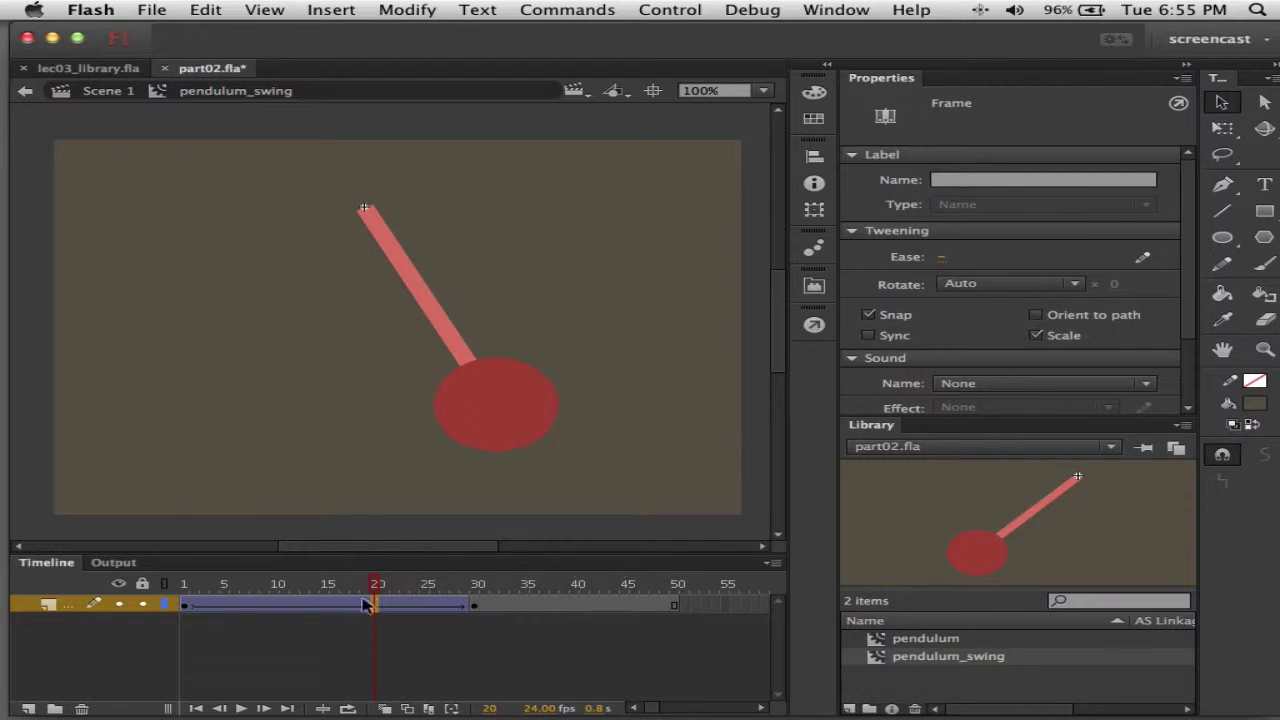
pyautogui.click(186, 607)
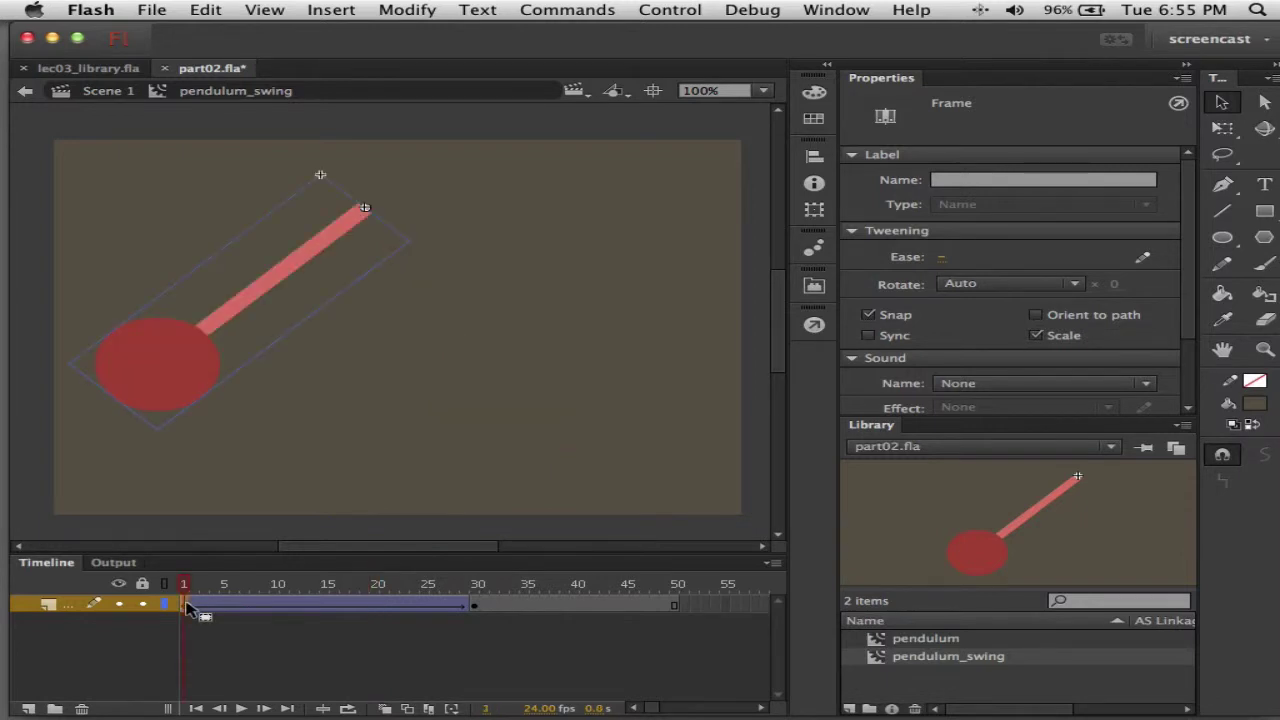
pyautogui.click(475, 609)
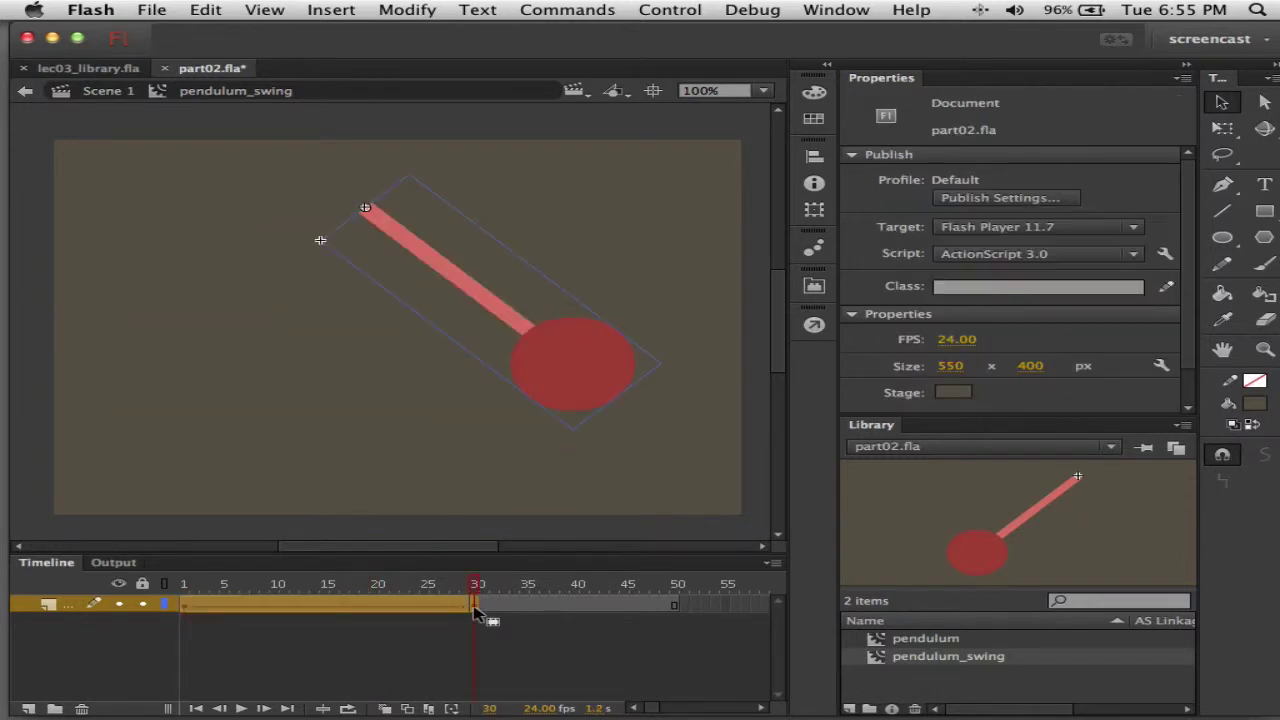
pyautogui.rightClick(277, 605)
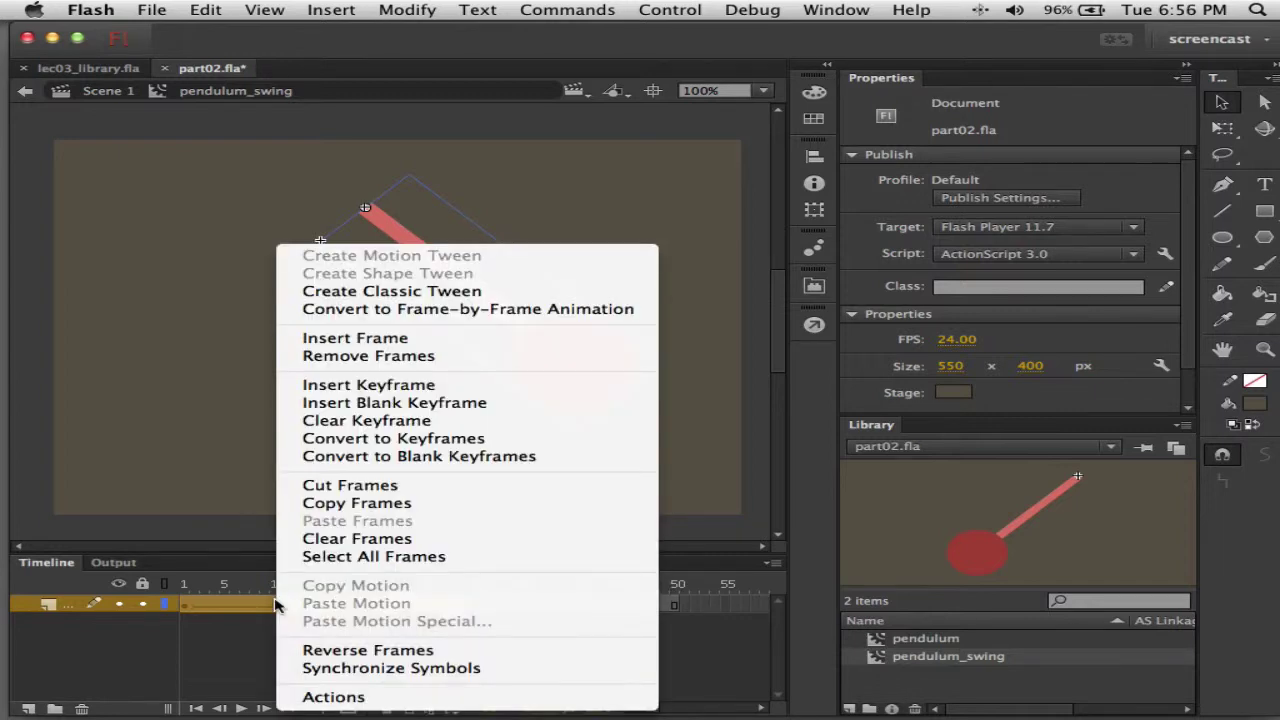
pyautogui.click(341, 508)
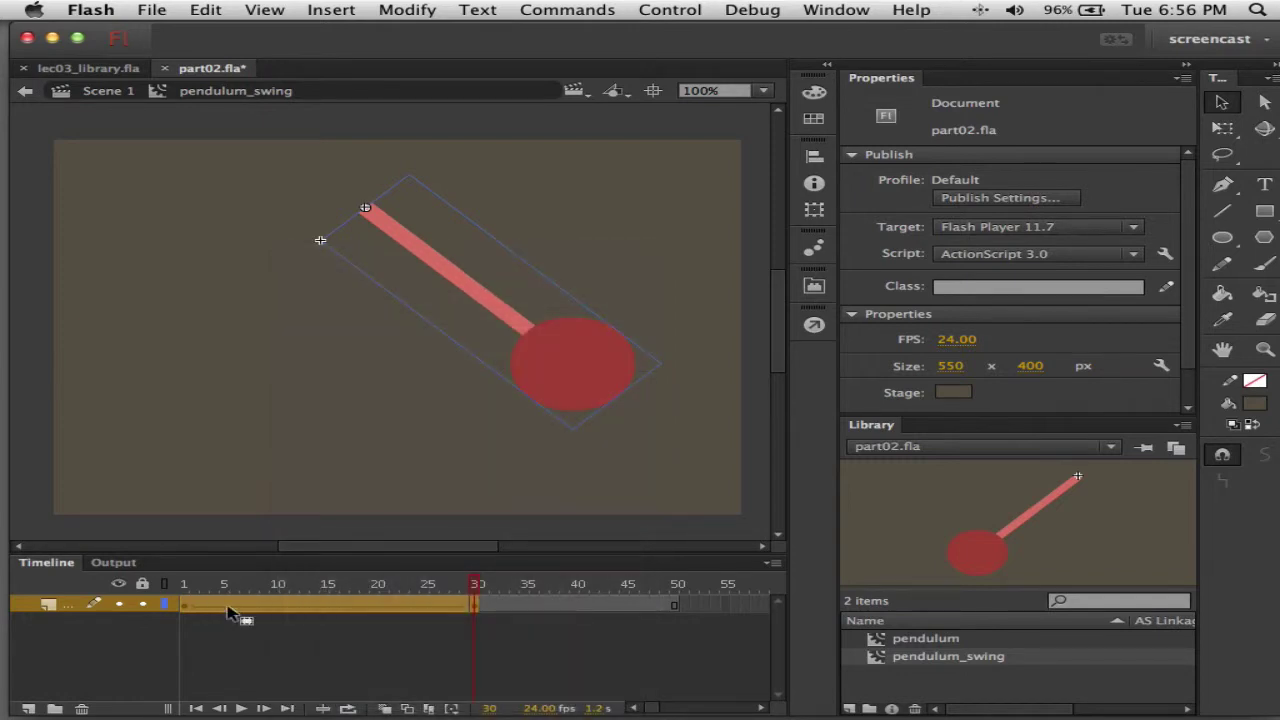
pyautogui.moveTo(228, 612); pyautogui.dragTo(516, 620)
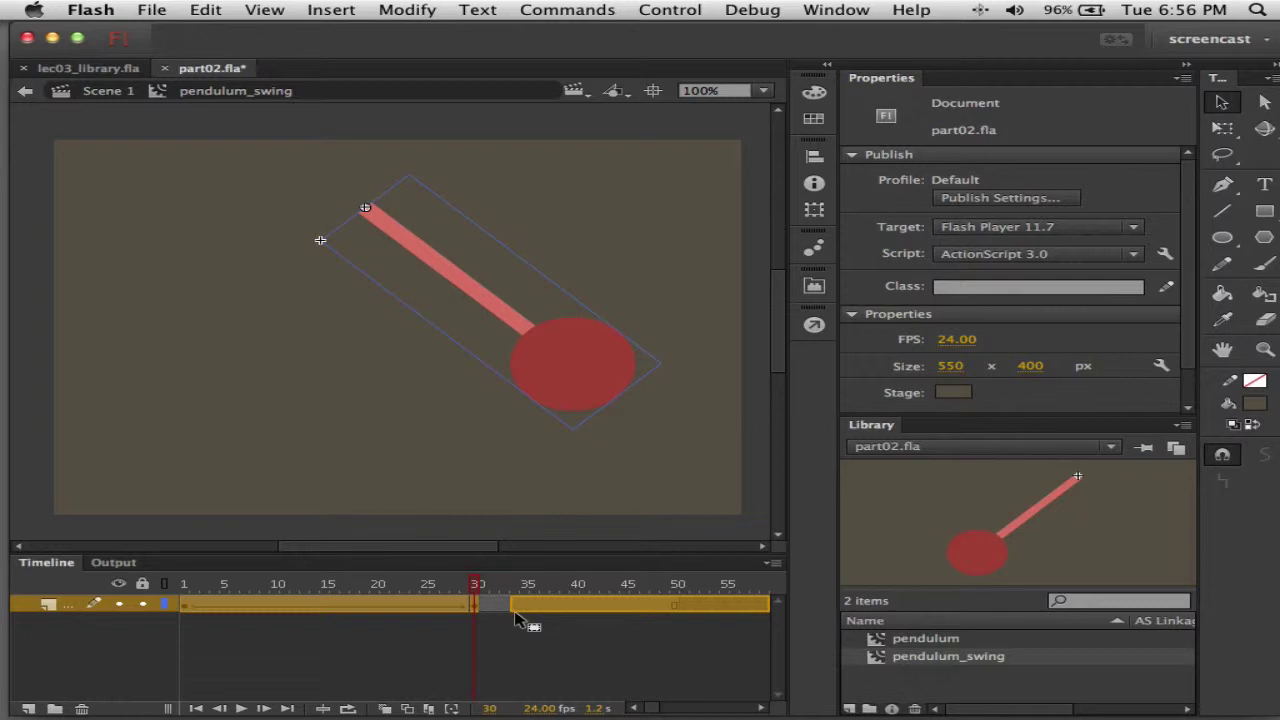
pyautogui.moveTo(516, 620); pyautogui.dragTo(486, 618)
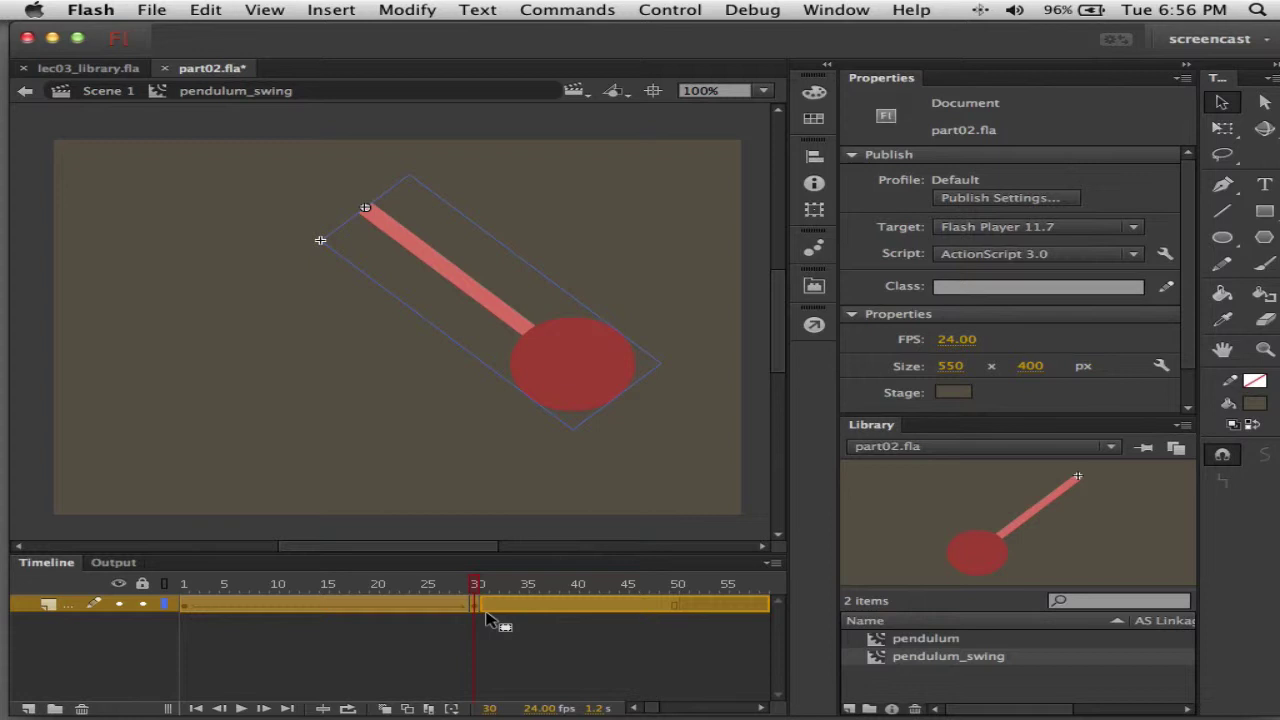
pyautogui.moveTo(486, 620); pyautogui.dragTo(489, 618)
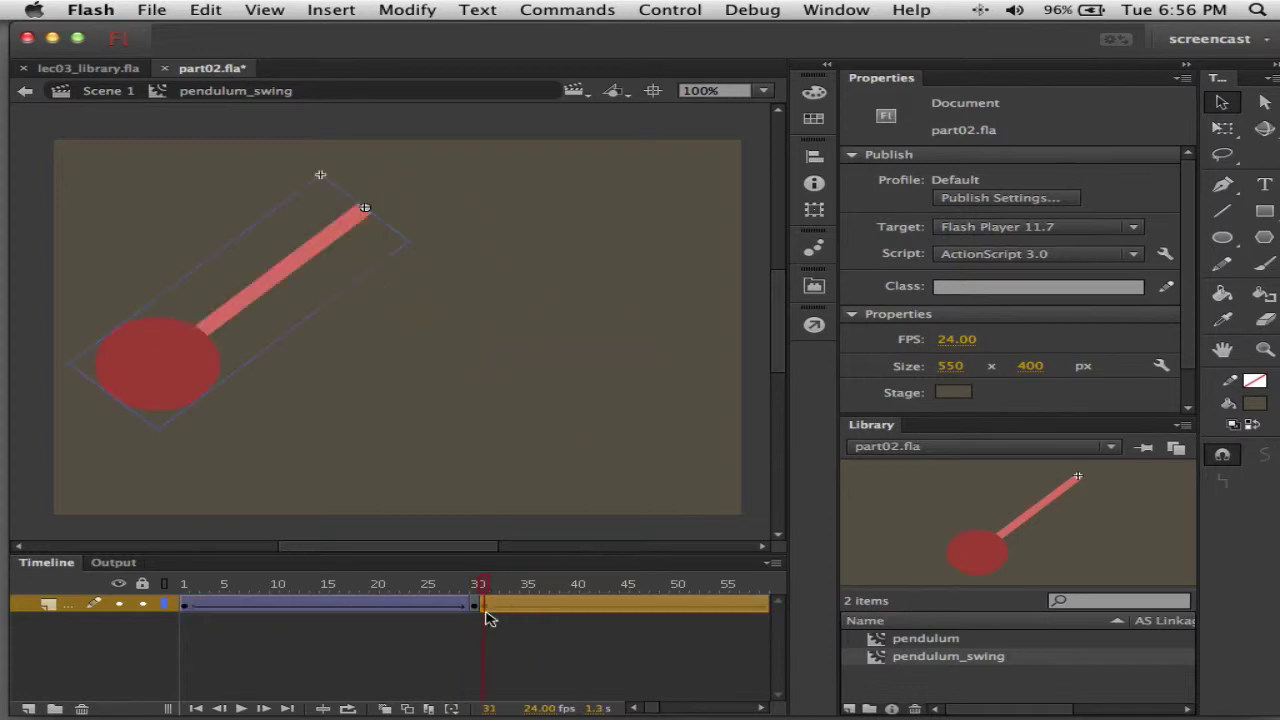
# - Widen the timeline's frame area to check the duplicated frames up to frame 60, and test the movie
pyautogui.click(402, 636)
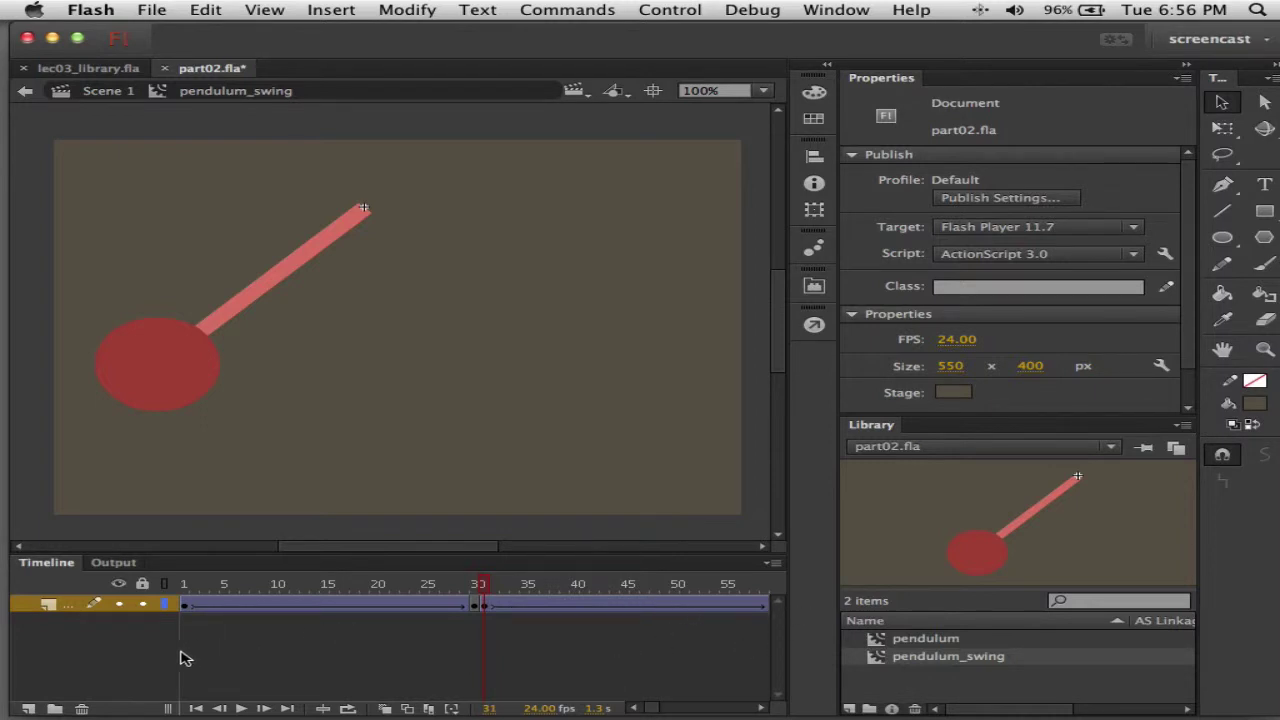
pyautogui.moveTo(175, 655); pyautogui.dragTo(138, 656)
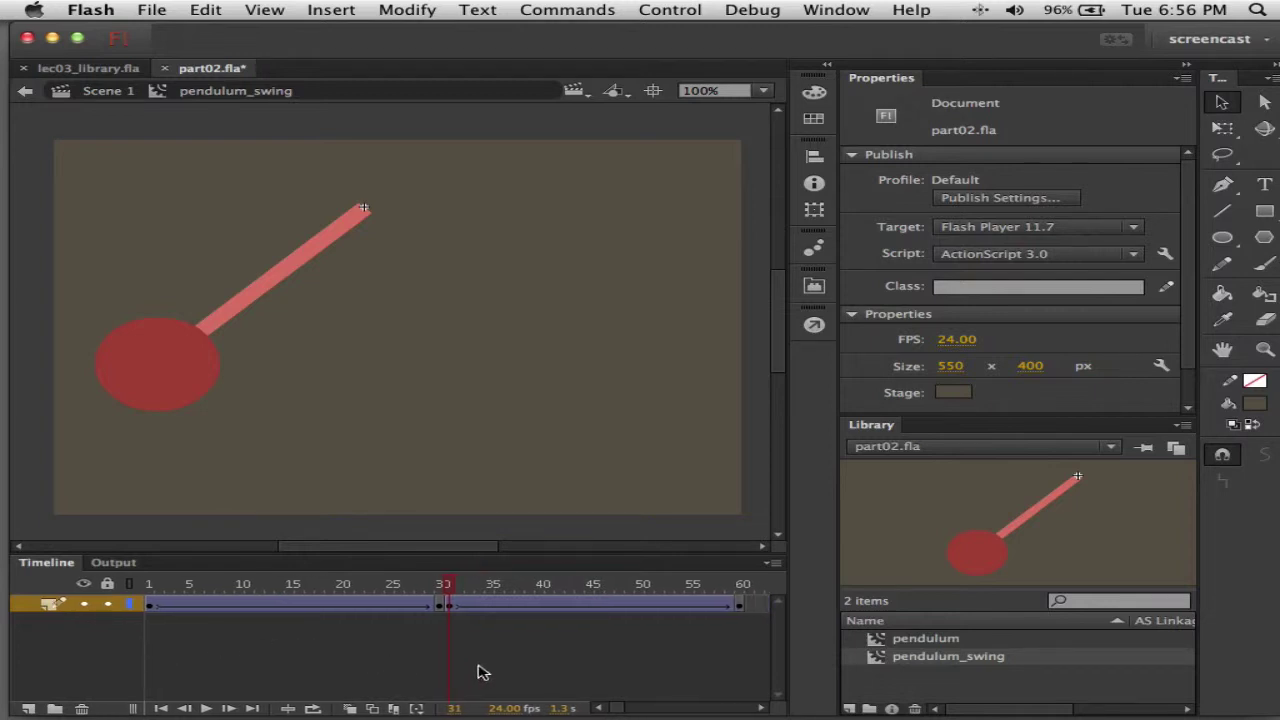
pyautogui.press('super+Return')
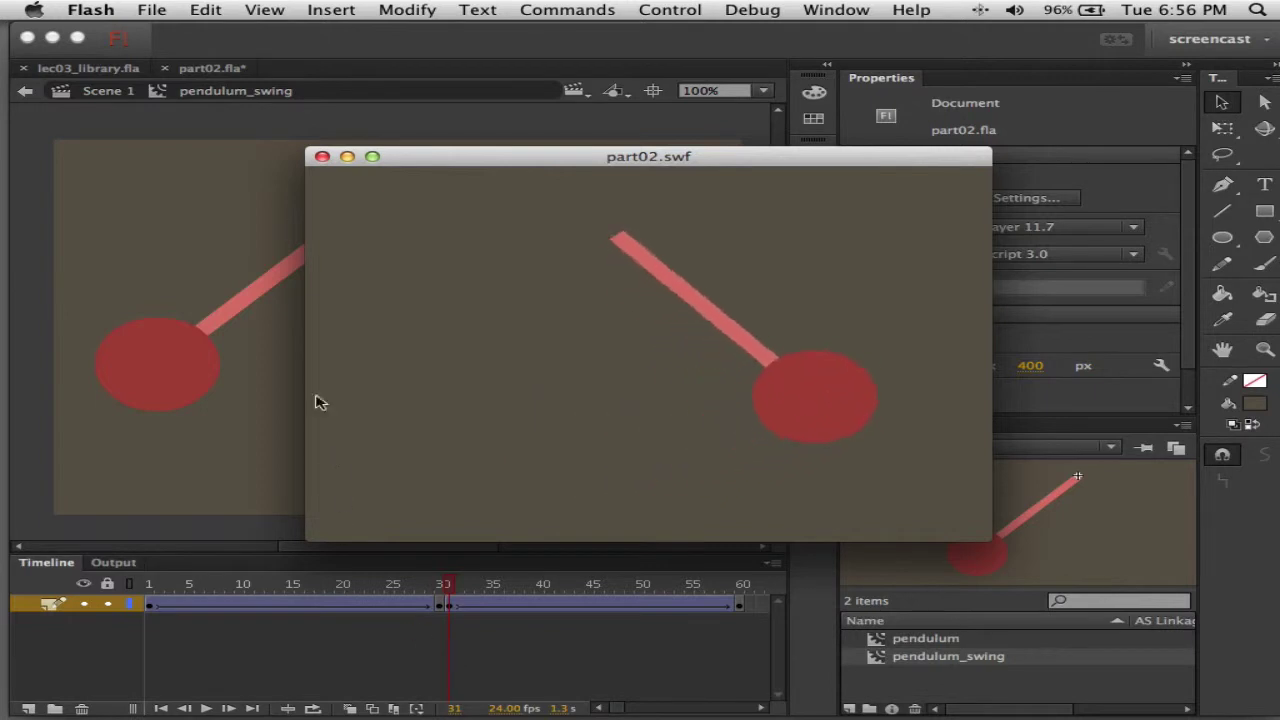
# - Check the pendulum's end pose at the frame 30 keyframe, and test the movie again
pyautogui.click(322, 157)
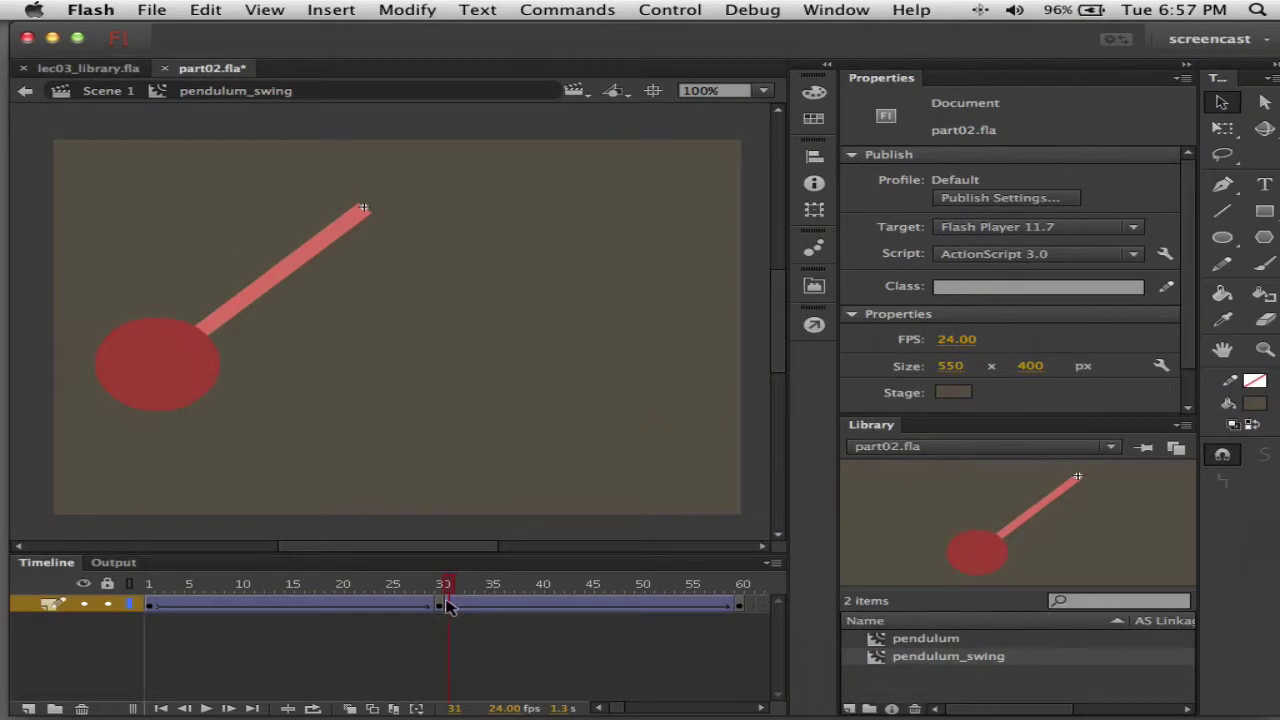
pyautogui.click(438, 606)
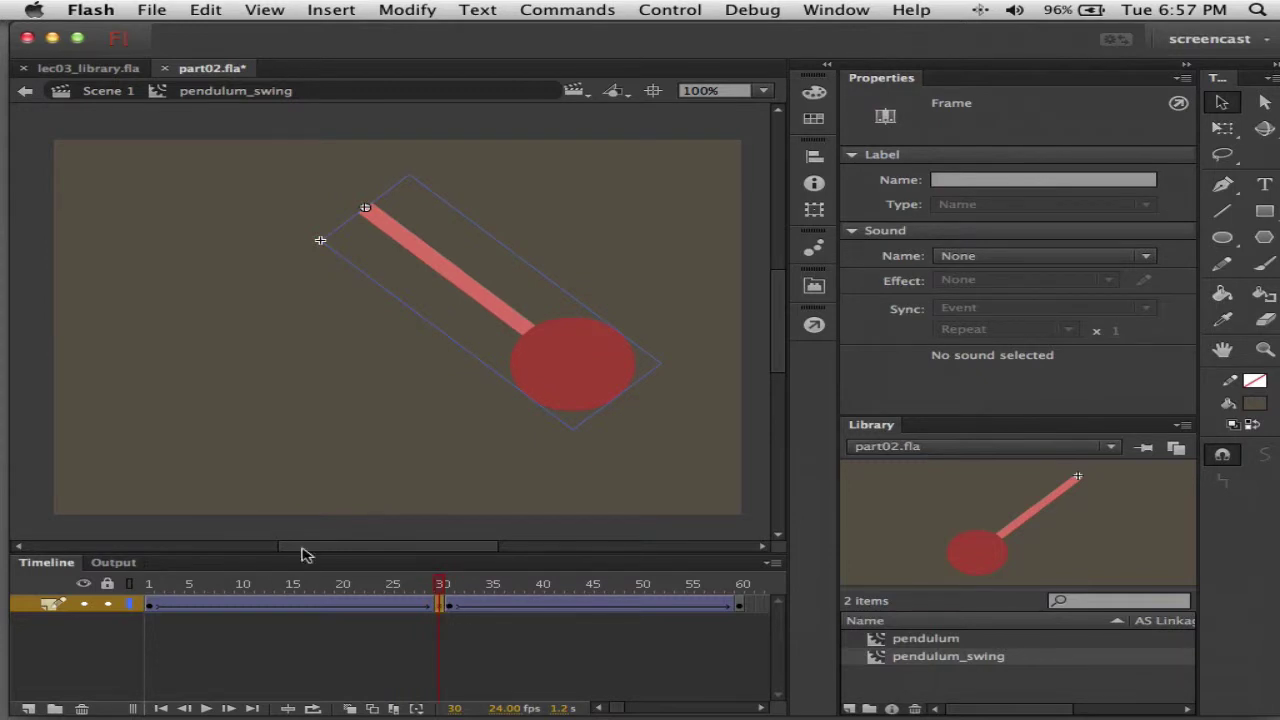
pyautogui.press('super+Return')
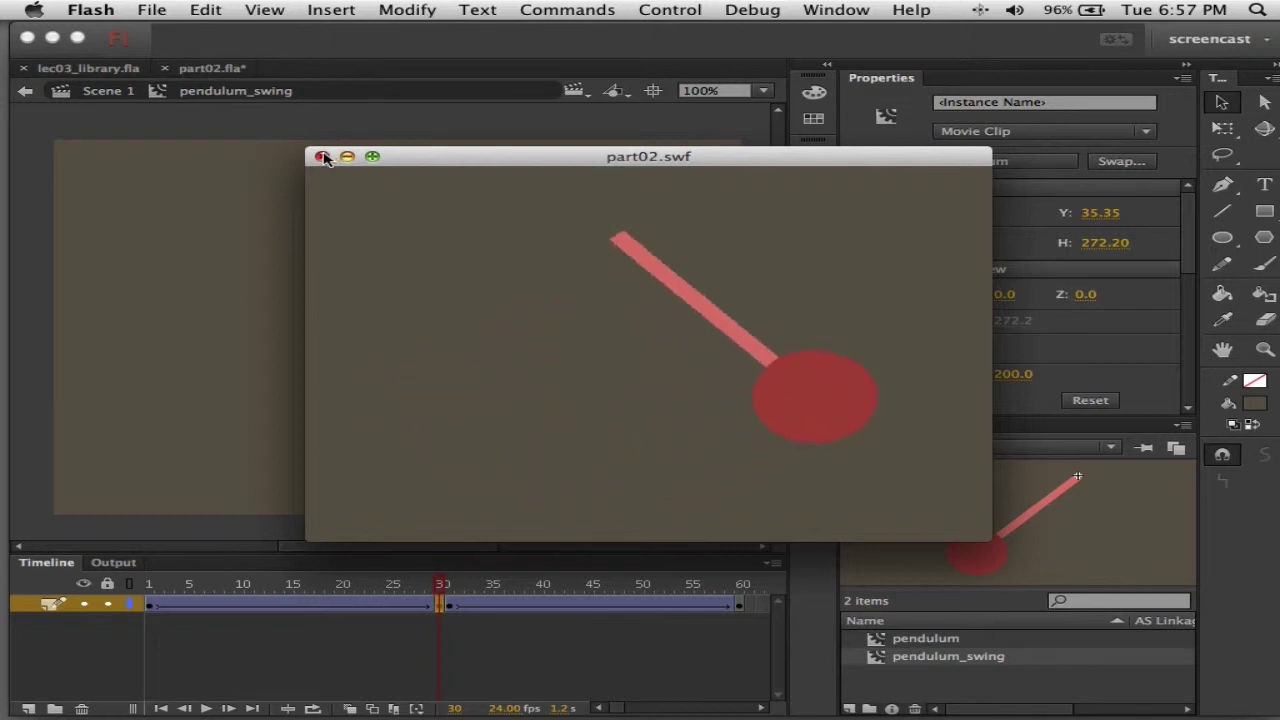
pyautogui.press('super+w')
# - Set the pendulum's rotation to -45 degrees in the frame 31 keyframe
pyautogui.click(449, 605)
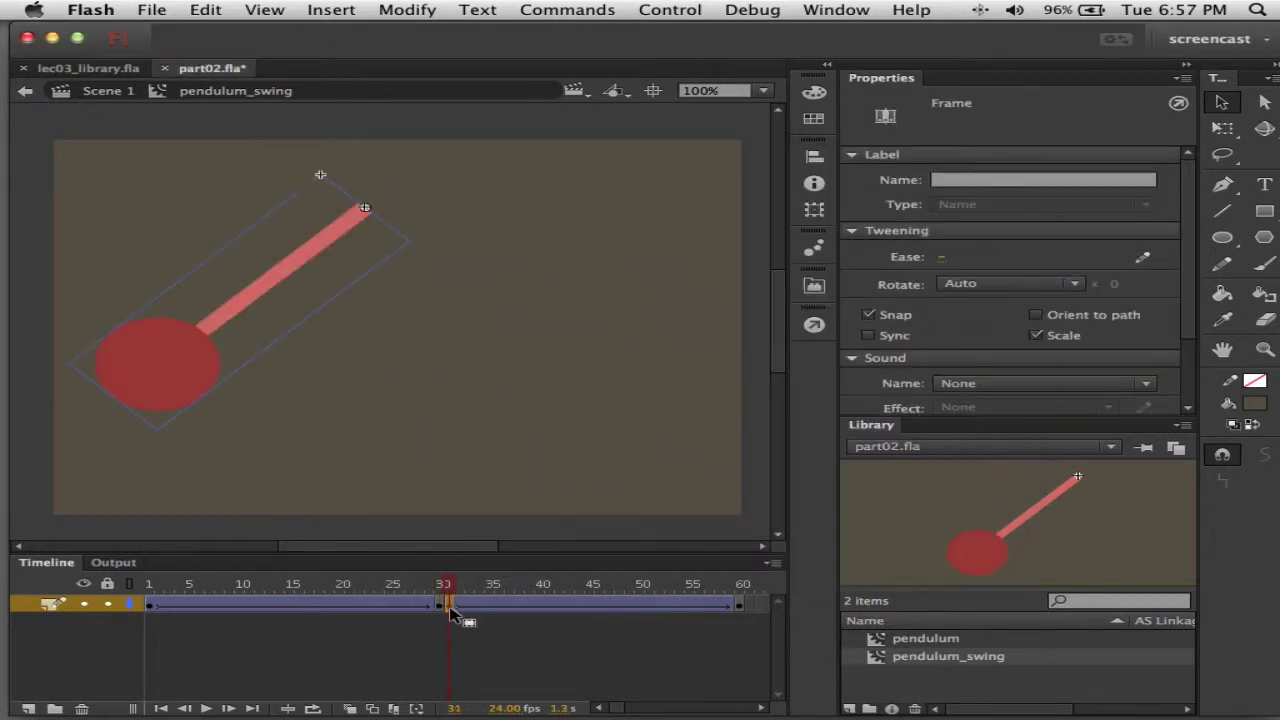
pyautogui.click(189, 357)
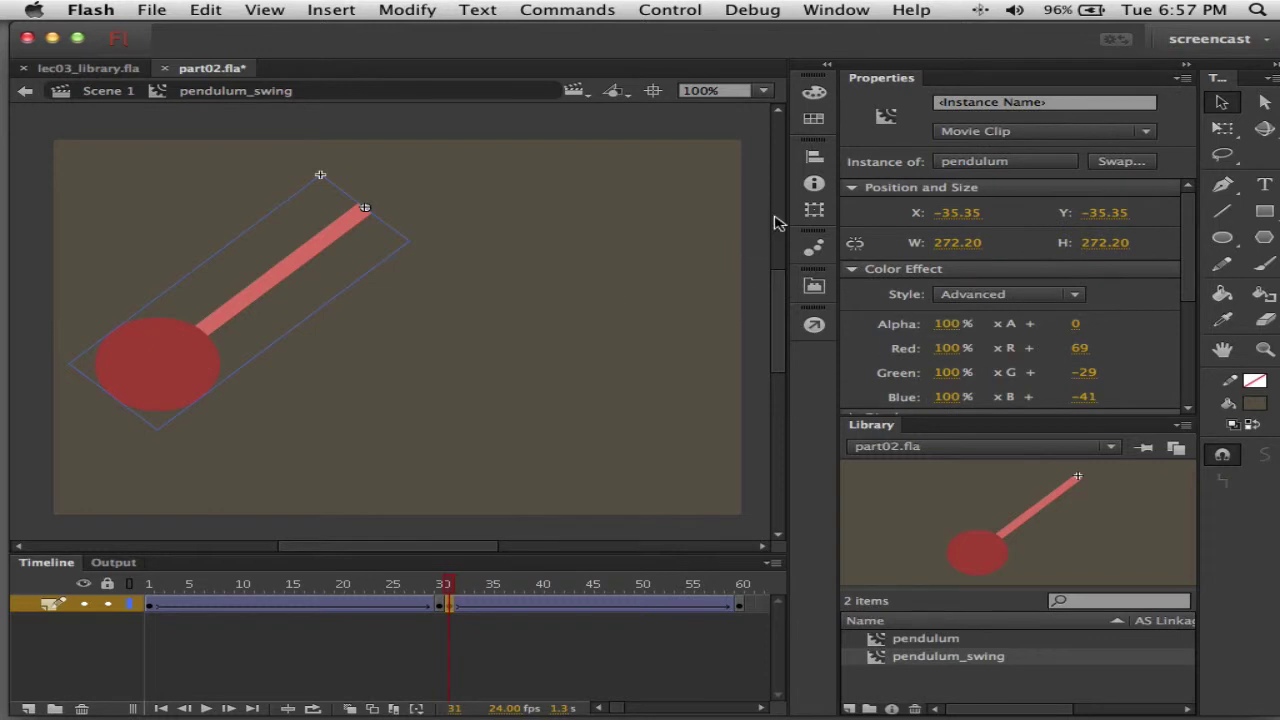
pyautogui.click(814, 210)
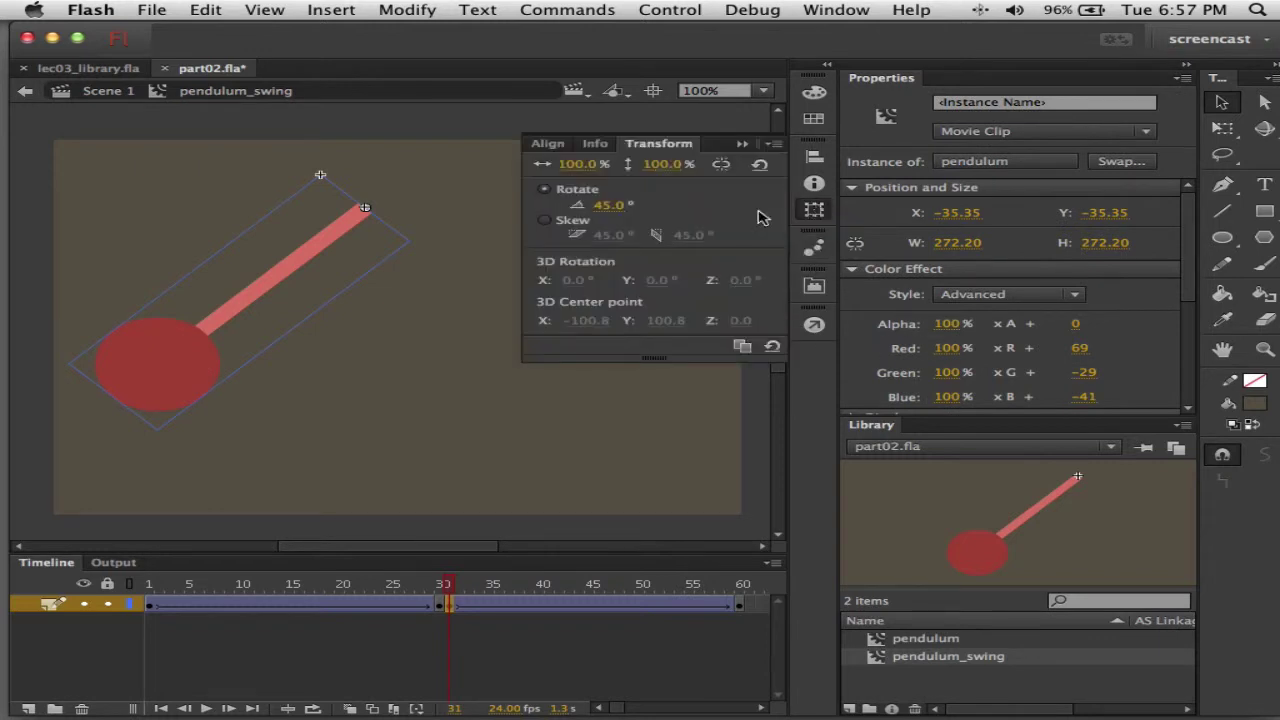
pyautogui.click(622, 213)
pyautogui.write('-45')
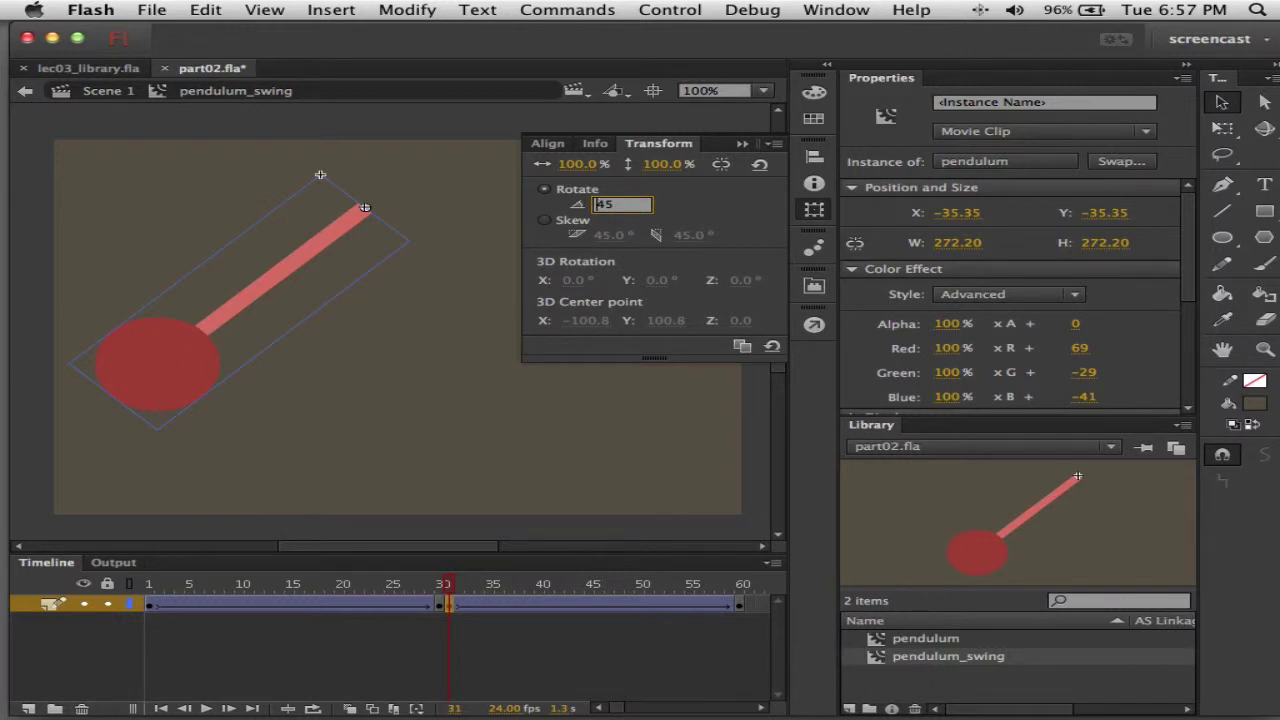
pyautogui.write('-')
pyautogui.press('Return')
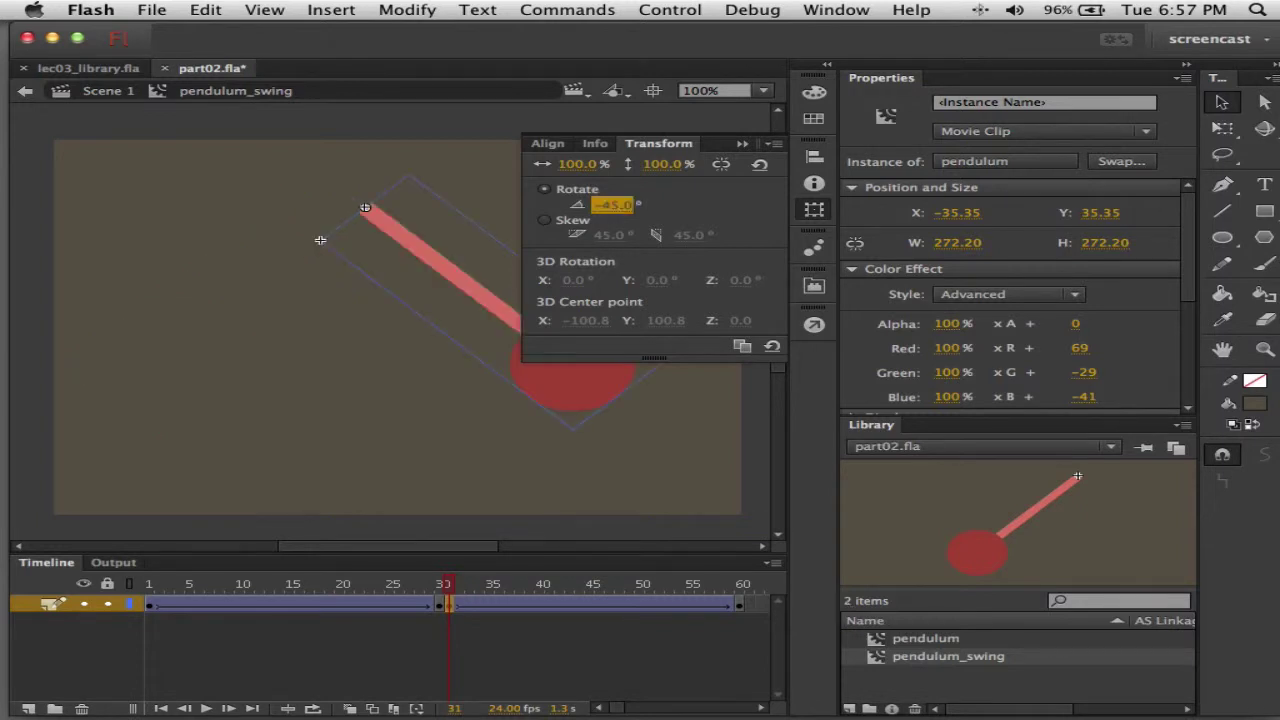
# - Set the pendulum's rotation to 45 degrees in the frame 60 keyframe
pyautogui.click(740, 607)
pyautogui.click(573, 396)
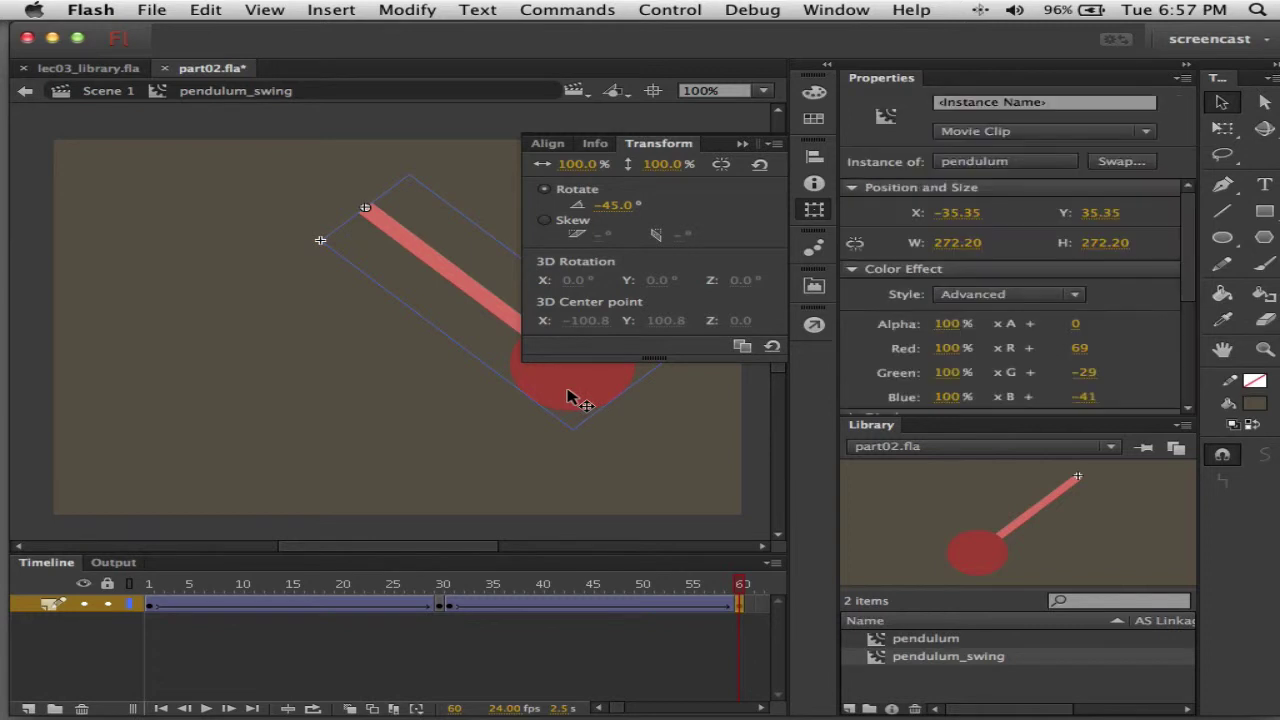
pyautogui.click(606, 205)
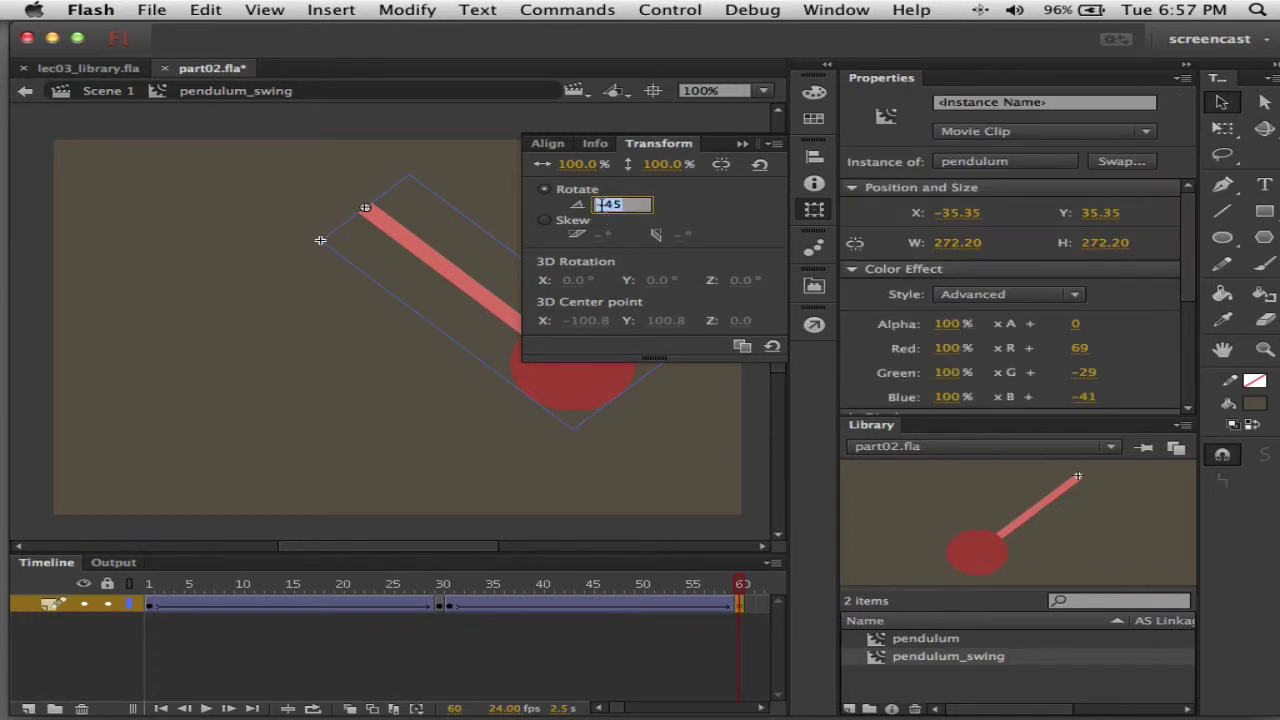
pyautogui.write('45')
pyautogui.press('Return')
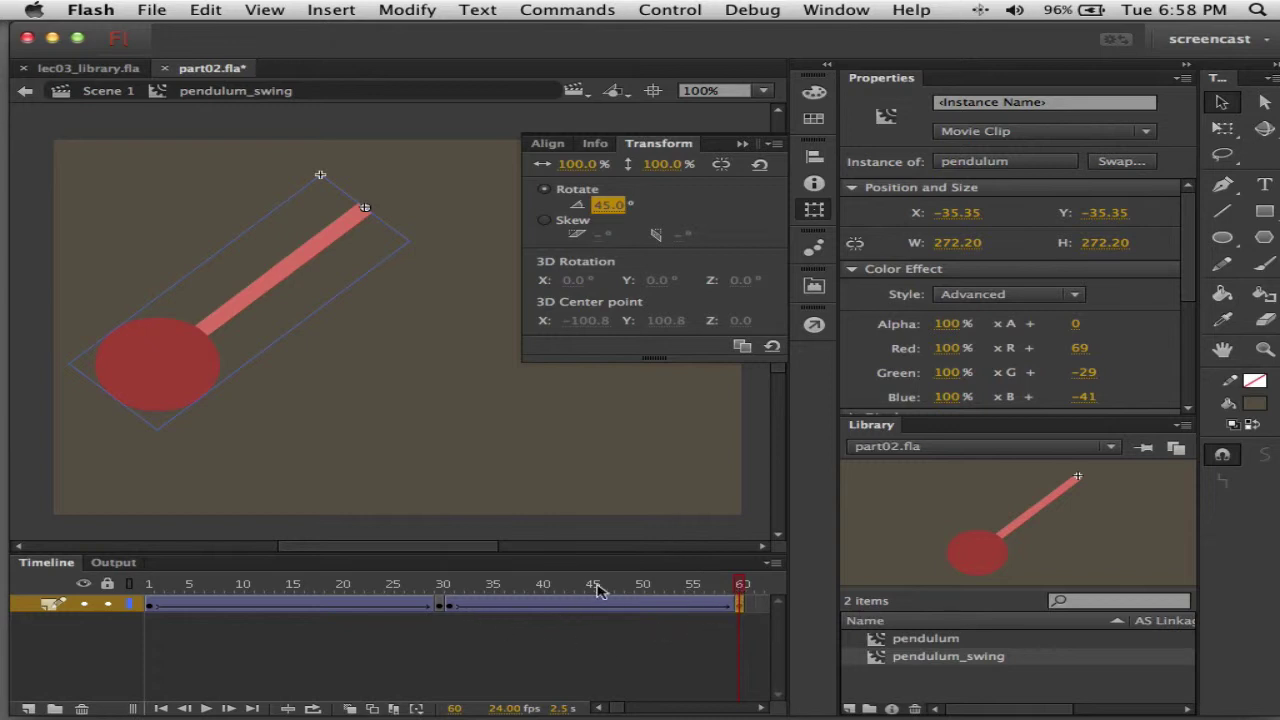
# - Scrub the first swing from frame 1 to frame 10, and test the movie with the return swing
pyautogui.click(152, 587)
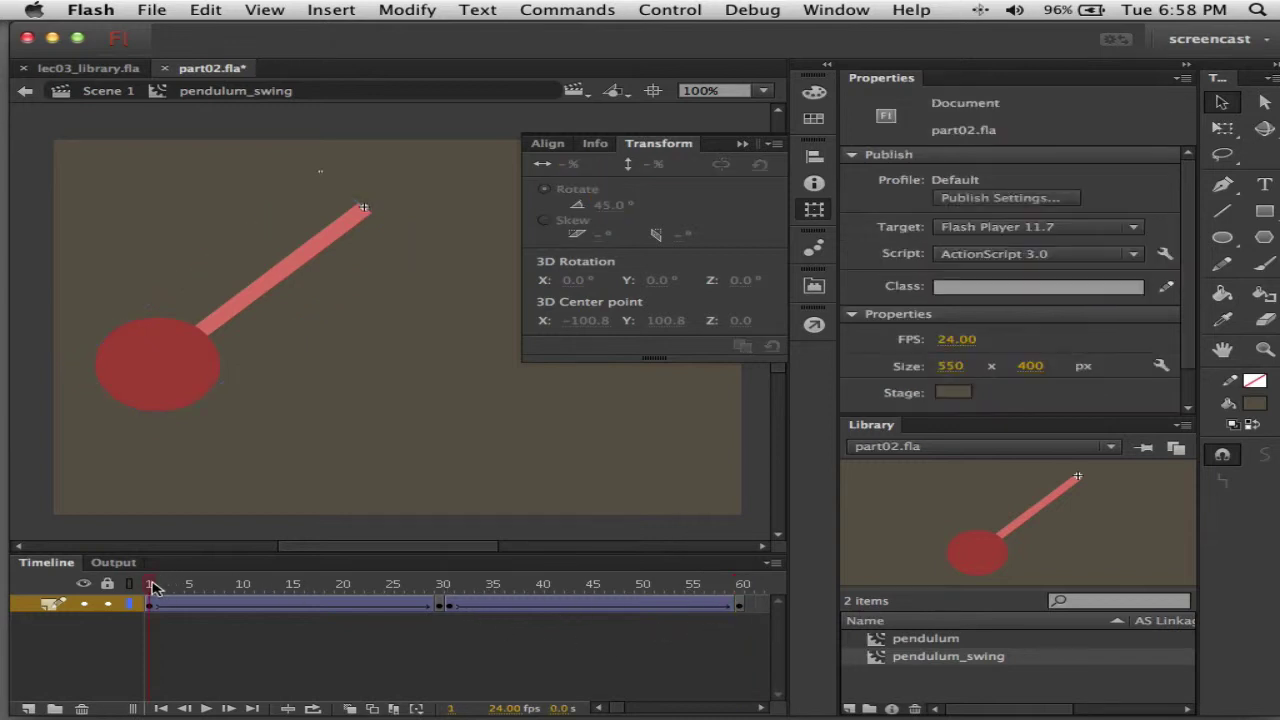
pyautogui.moveTo(152, 587); pyautogui.dragTo(242, 586)
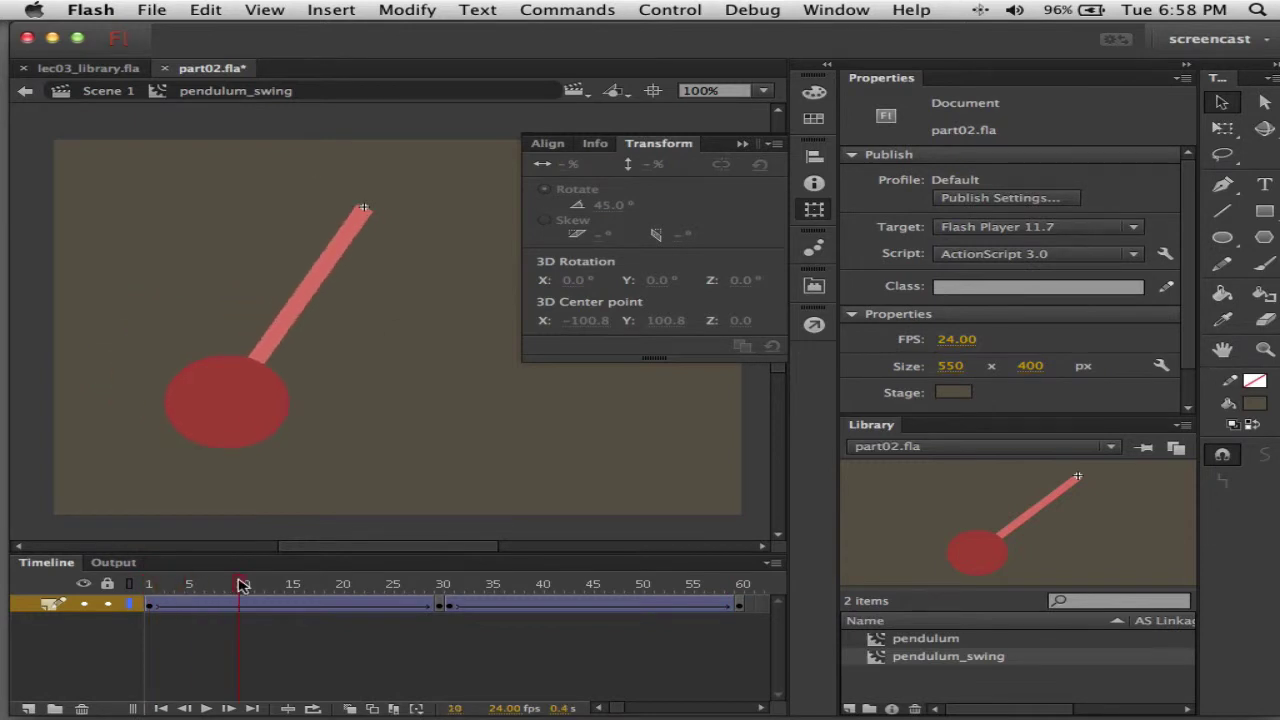
pyautogui.press('super+Return')
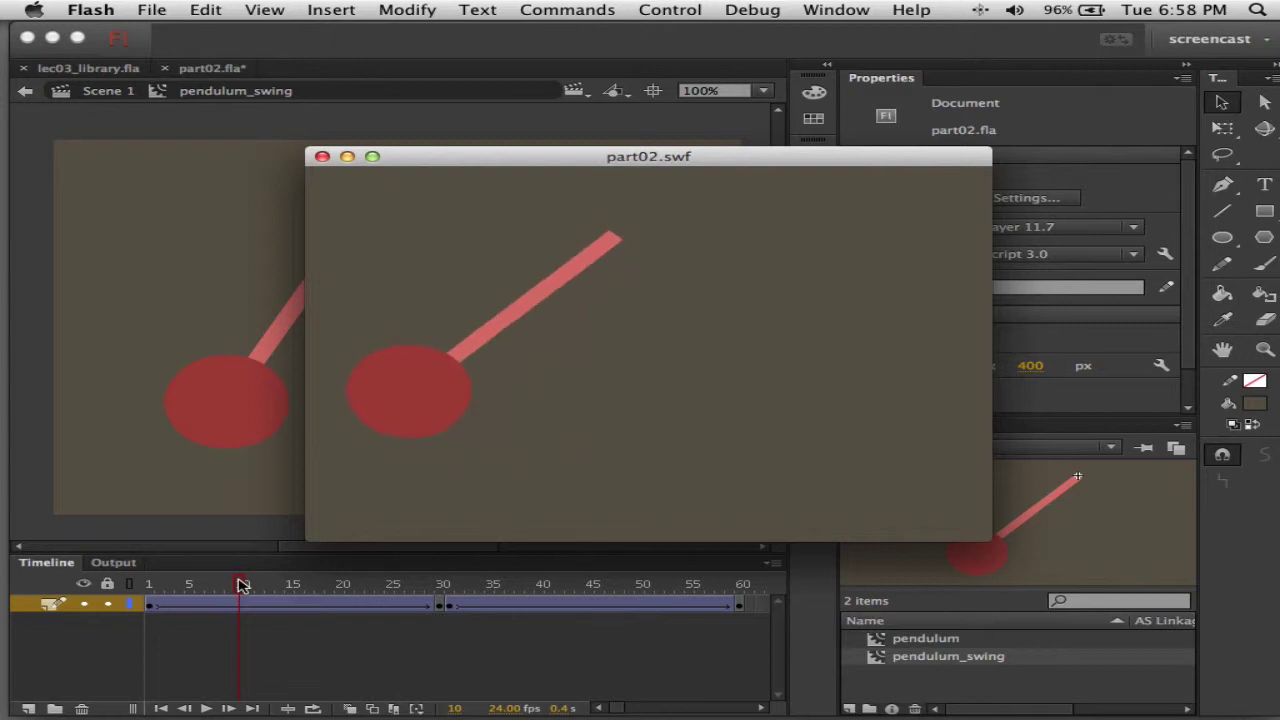
pyautogui.click(322, 156)
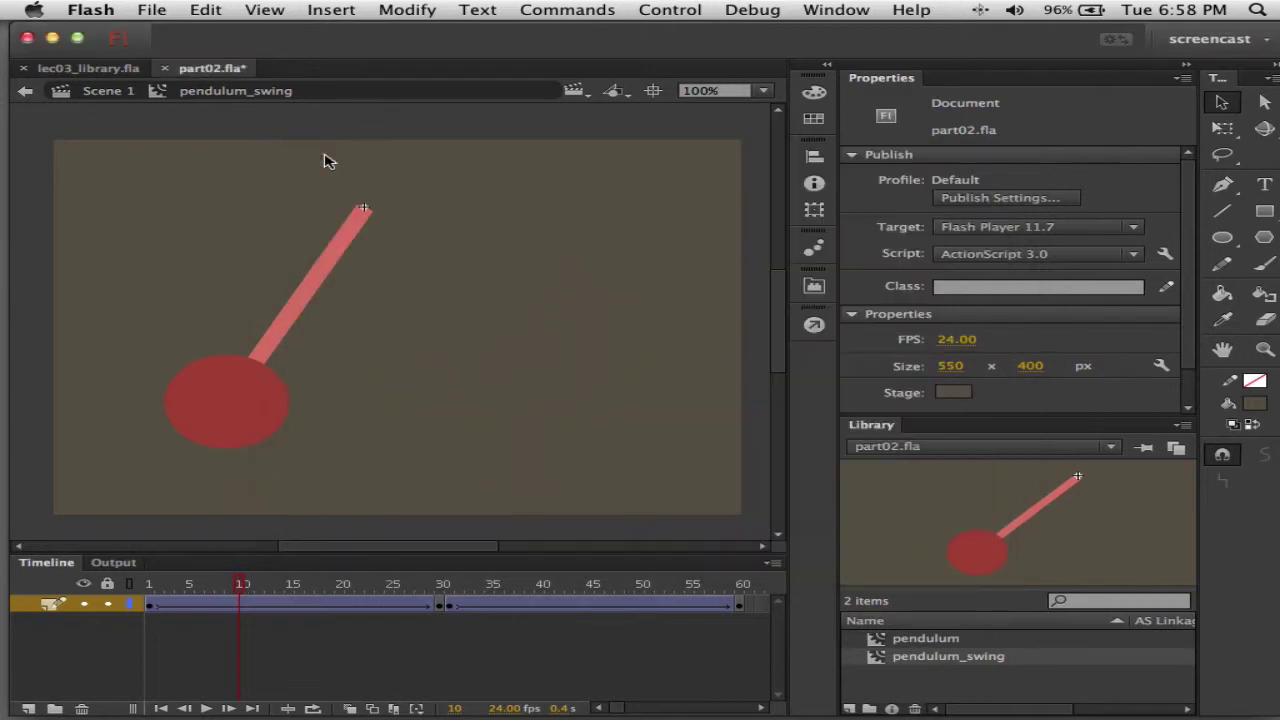
# - Return to Scene 1 and duplicate the pendulum_swing instance beside the original, up and to its right on the stage
pyautogui.click(121, 93)
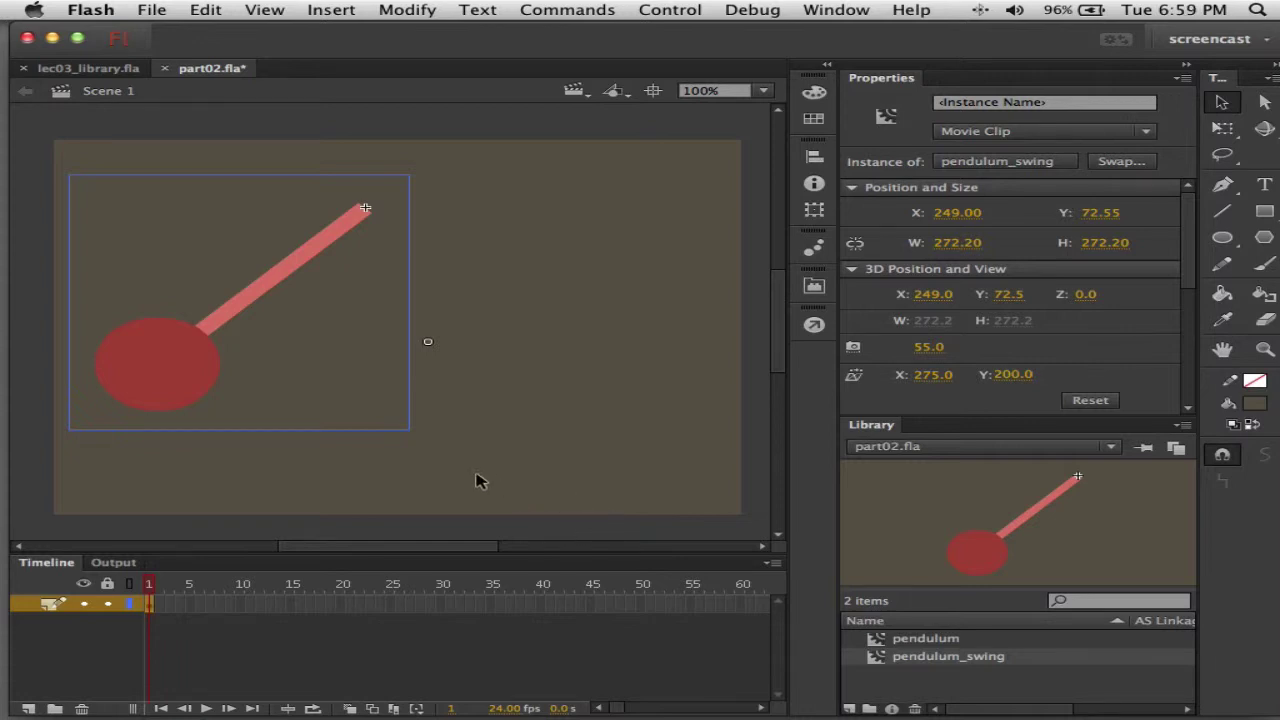
pyautogui.click(433, 492)
pyautogui.click(157, 355)
pyautogui.click(363, 457)
pyautogui.click(212, 364)
pyautogui.moveTo(222, 357); pyautogui.dragTo(530, 320)
pyautogui.press('q')
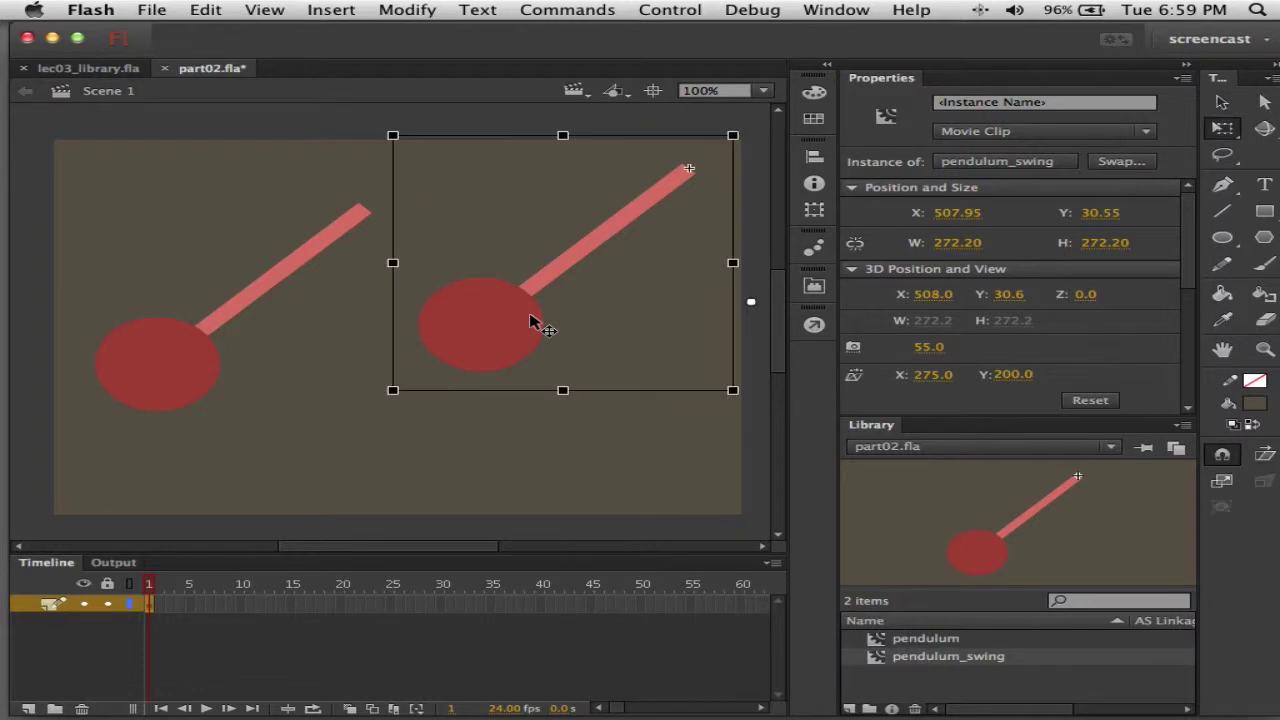
# - Scale the duplicated pendulum_swing instance down to about 148 px in width and height, and test the movie
pyautogui.moveTo(388, 389); pyautogui.dragTo(494, 349)
pyautogui.press('super+Return')
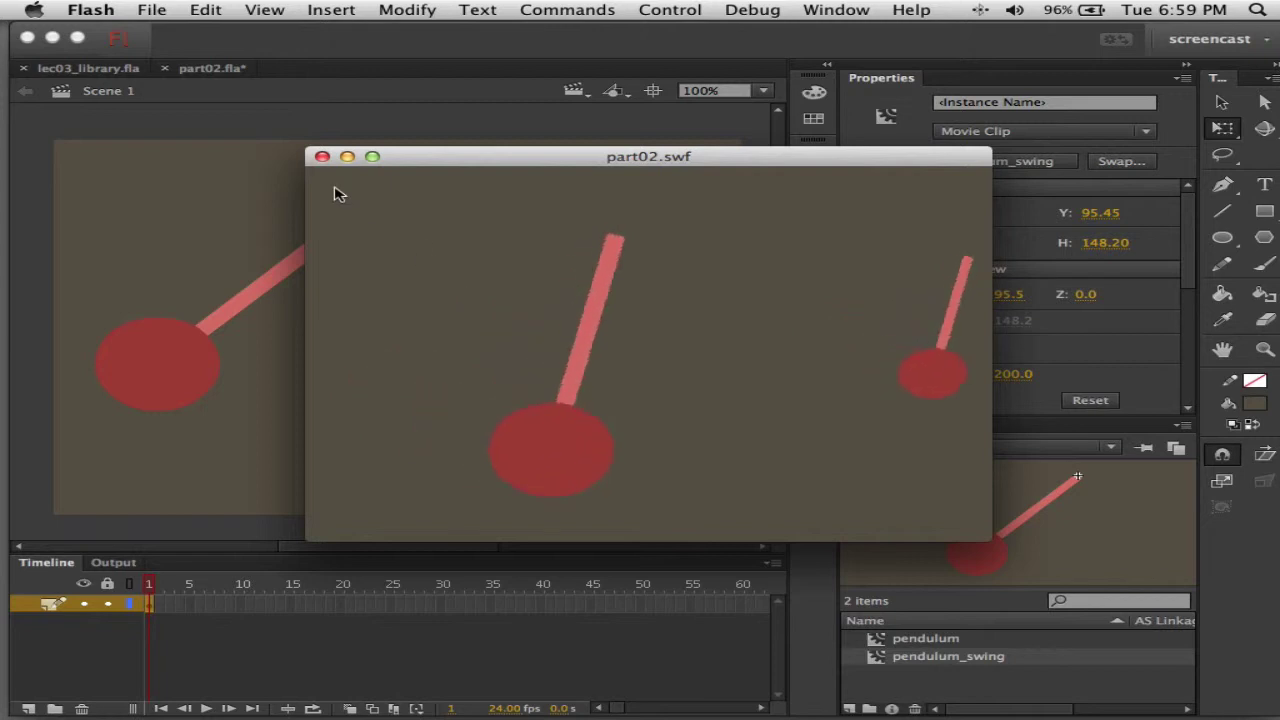
pyautogui.click(323, 158)
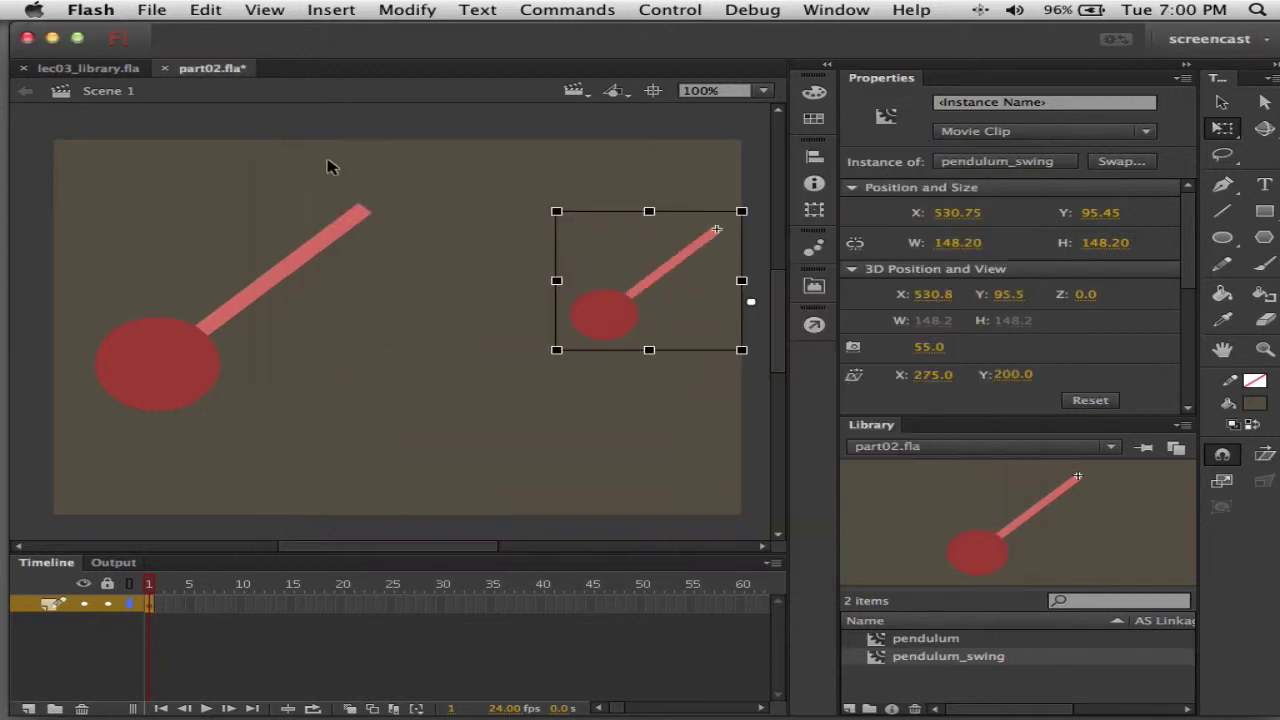
# - Look inside the smaller pendulum_swing instance, delete that instance from Scene 1, and test the movie
pyautogui.press('v')
pyautogui.doubleClick(612, 326)
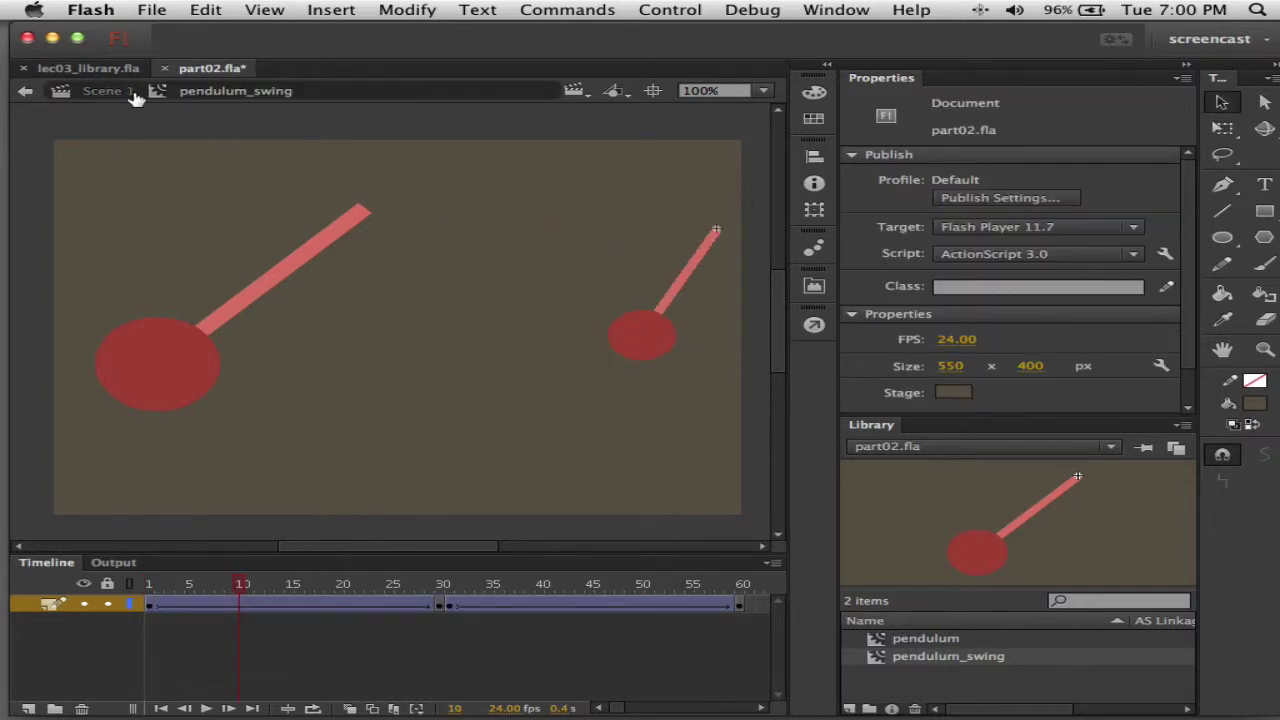
pyautogui.click(132, 92)
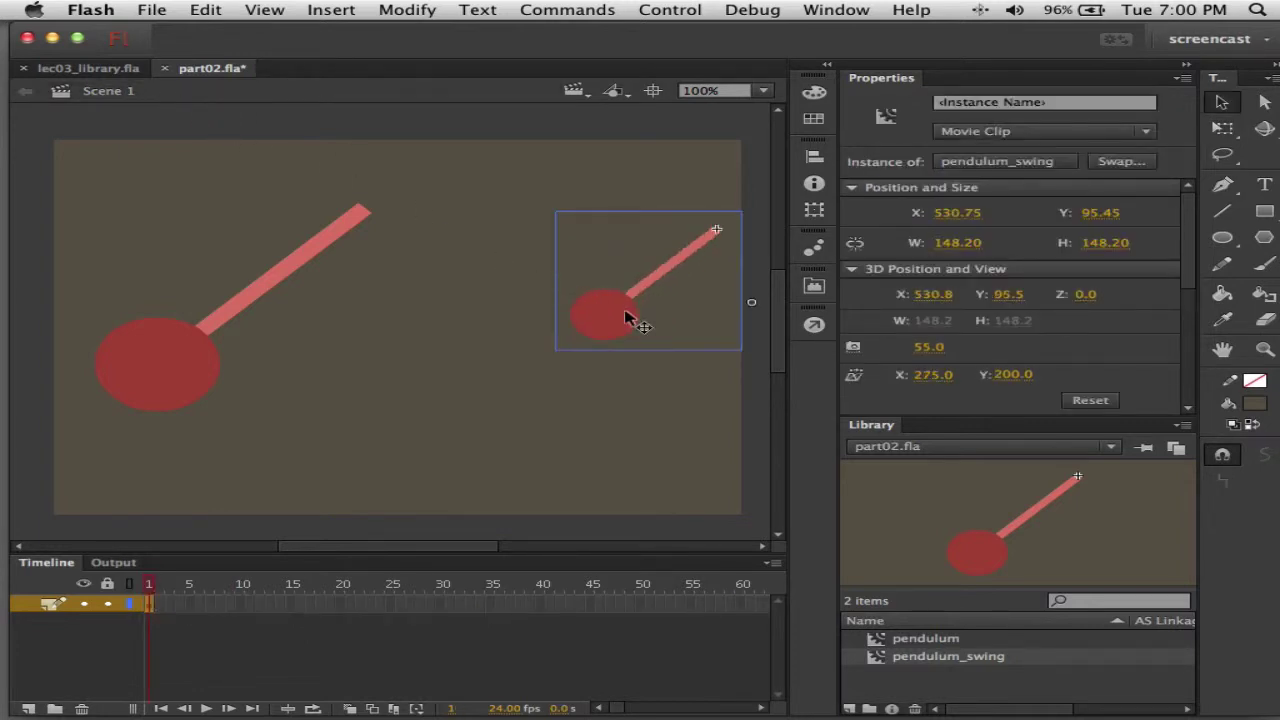
pyautogui.press('Delete')
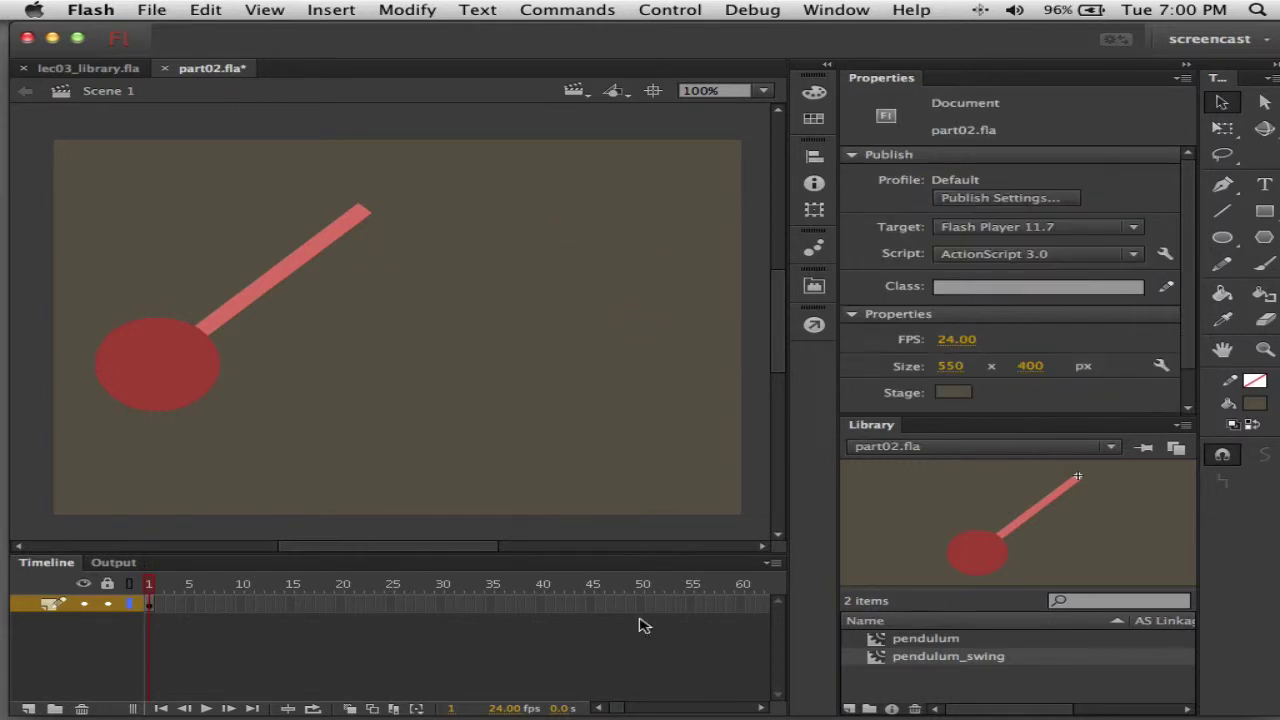
pyautogui.press('super+Return')
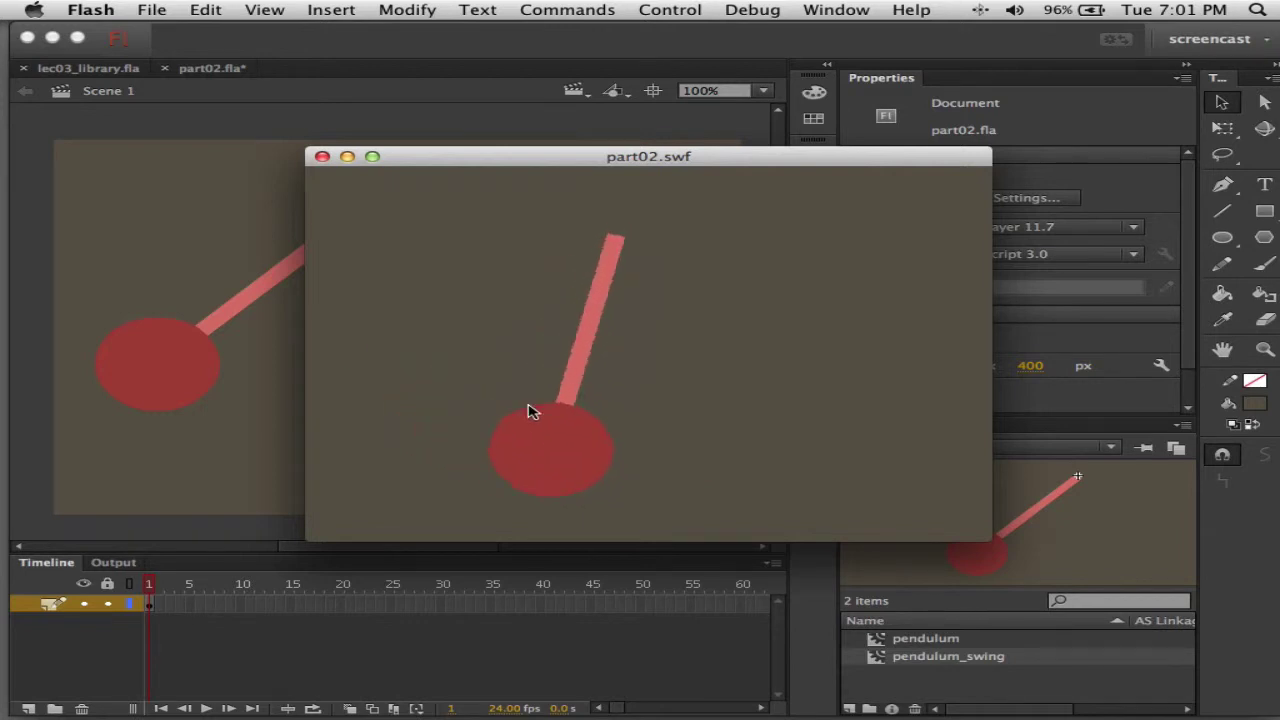
pyautogui.click(321, 157)
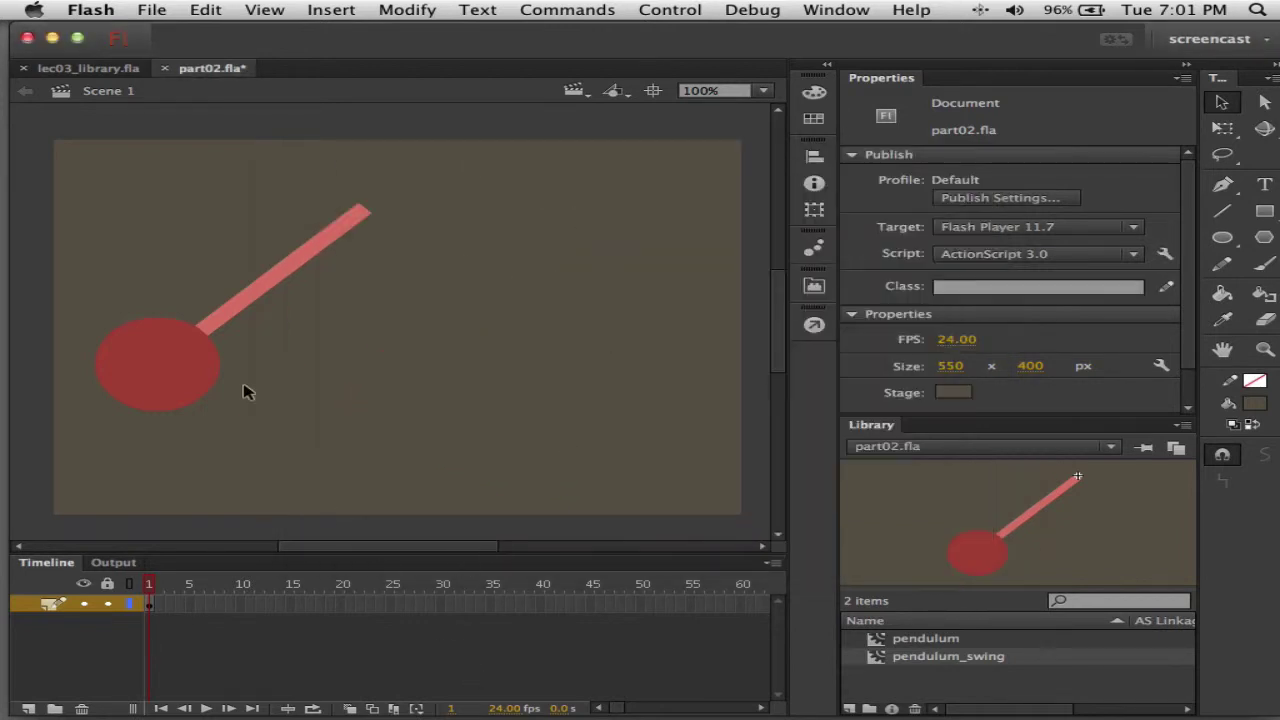
# - Open pendulum_swing for editing and set the pendulum's rotation to -35 degrees in the frame 30 keyframe
pyautogui.doubleClick(185, 381)
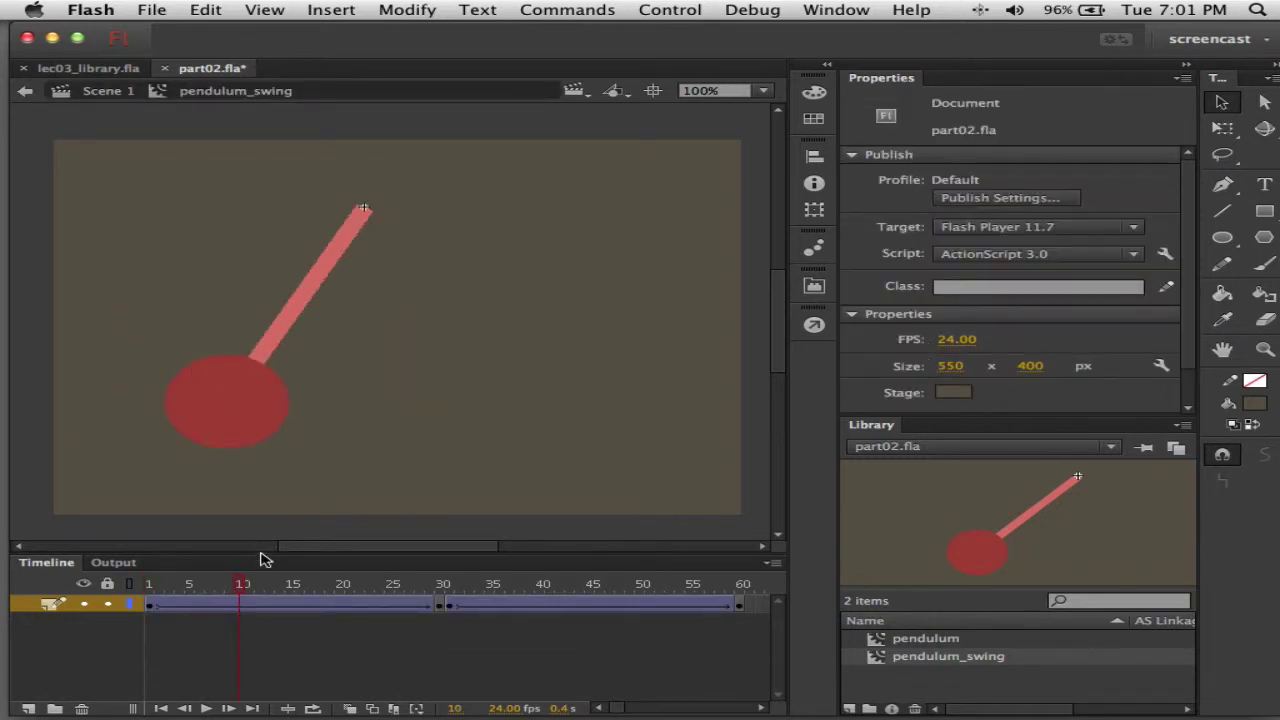
pyautogui.moveTo(240, 580); pyautogui.dragTo(424, 590)
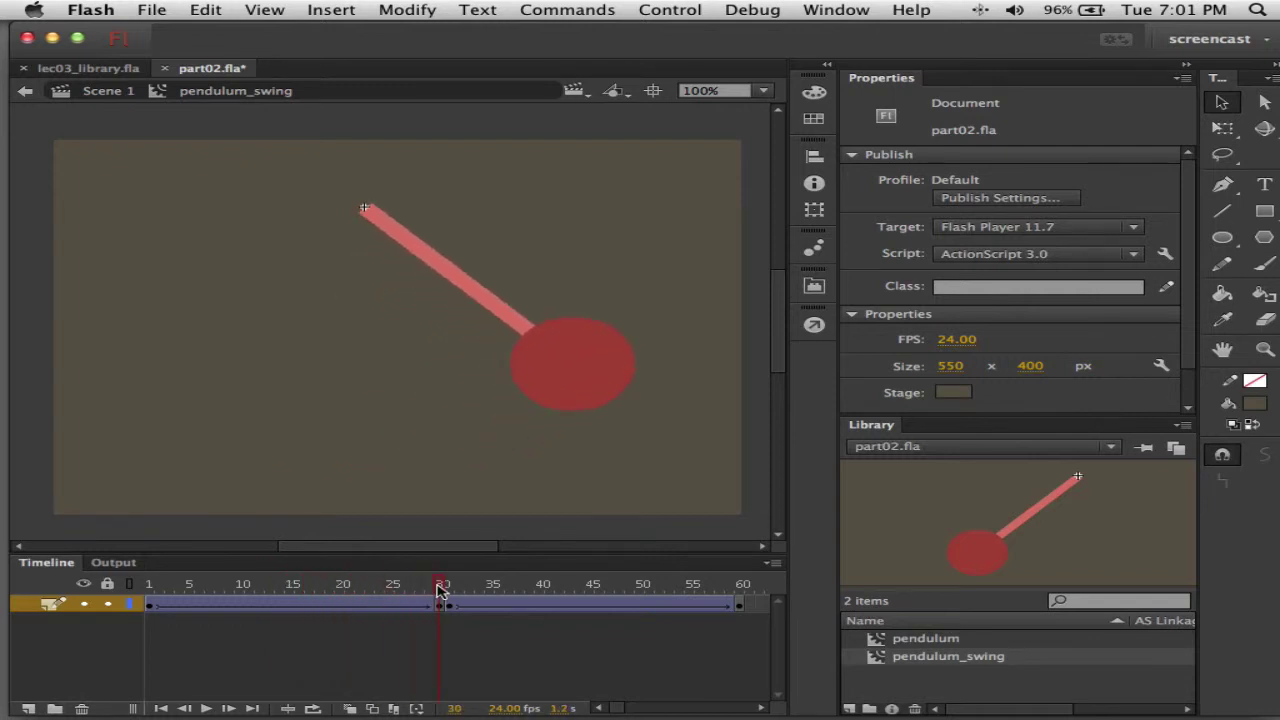
pyautogui.click(563, 372)
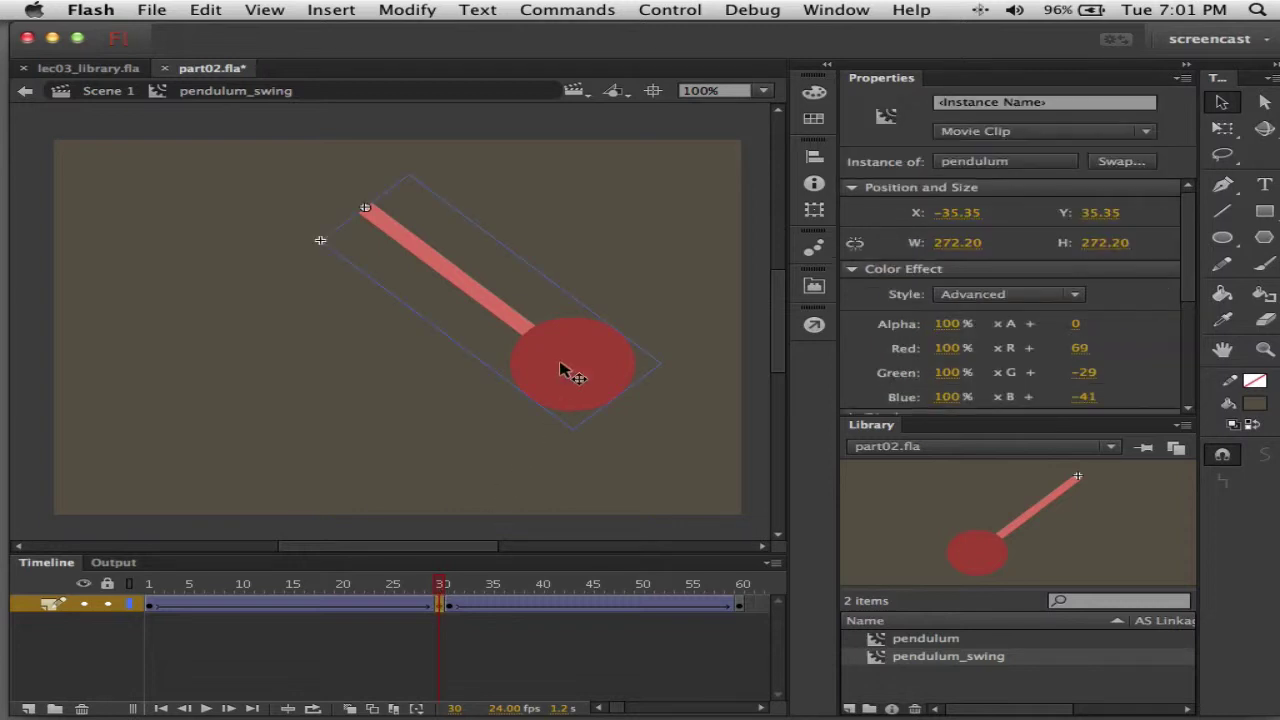
pyautogui.click(814, 210)
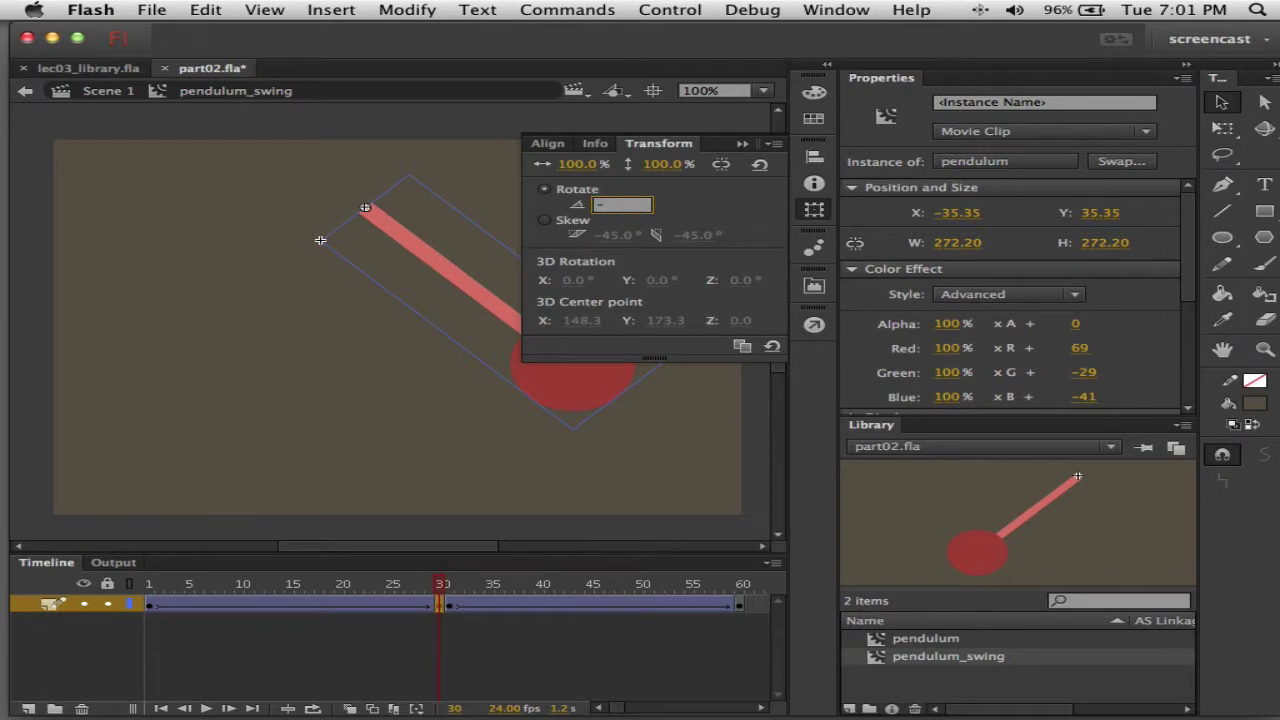
pyautogui.write('-35')
pyautogui.press('Return')
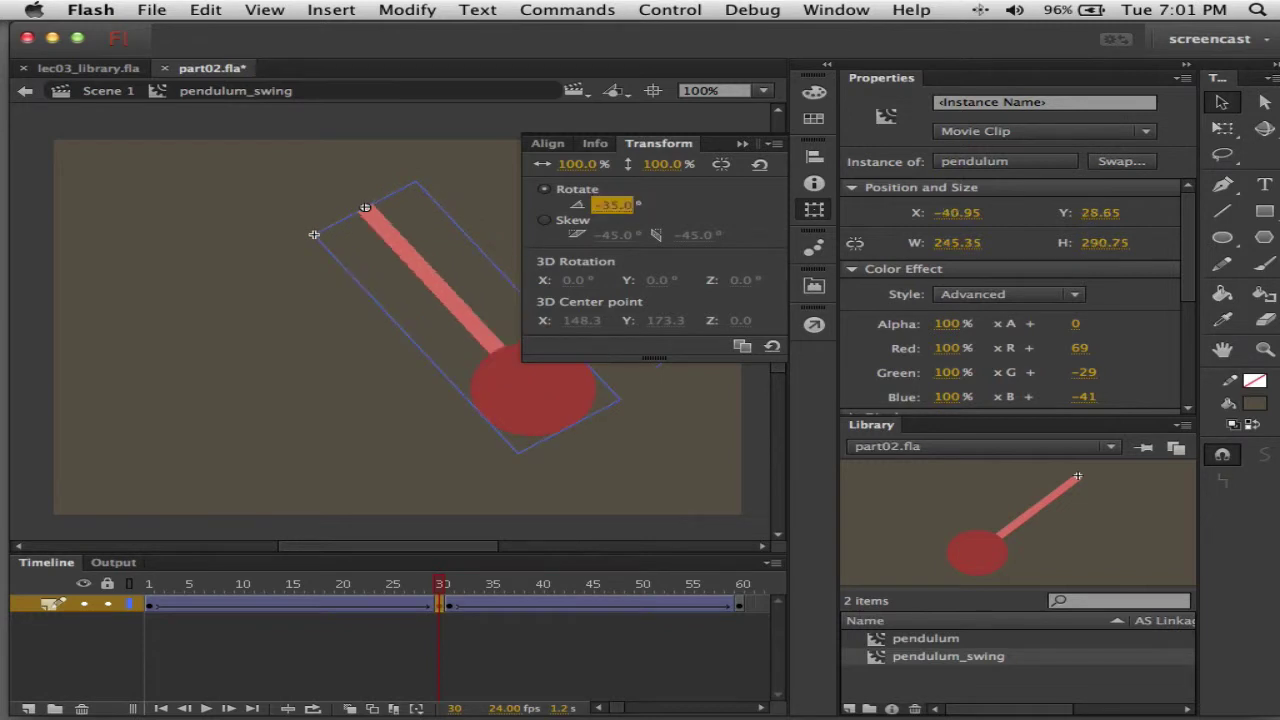
# - Scrub between frames 31 and 28 to examine the transition, and test the movie with the changed frame 30 angle
pyautogui.click(449, 607)
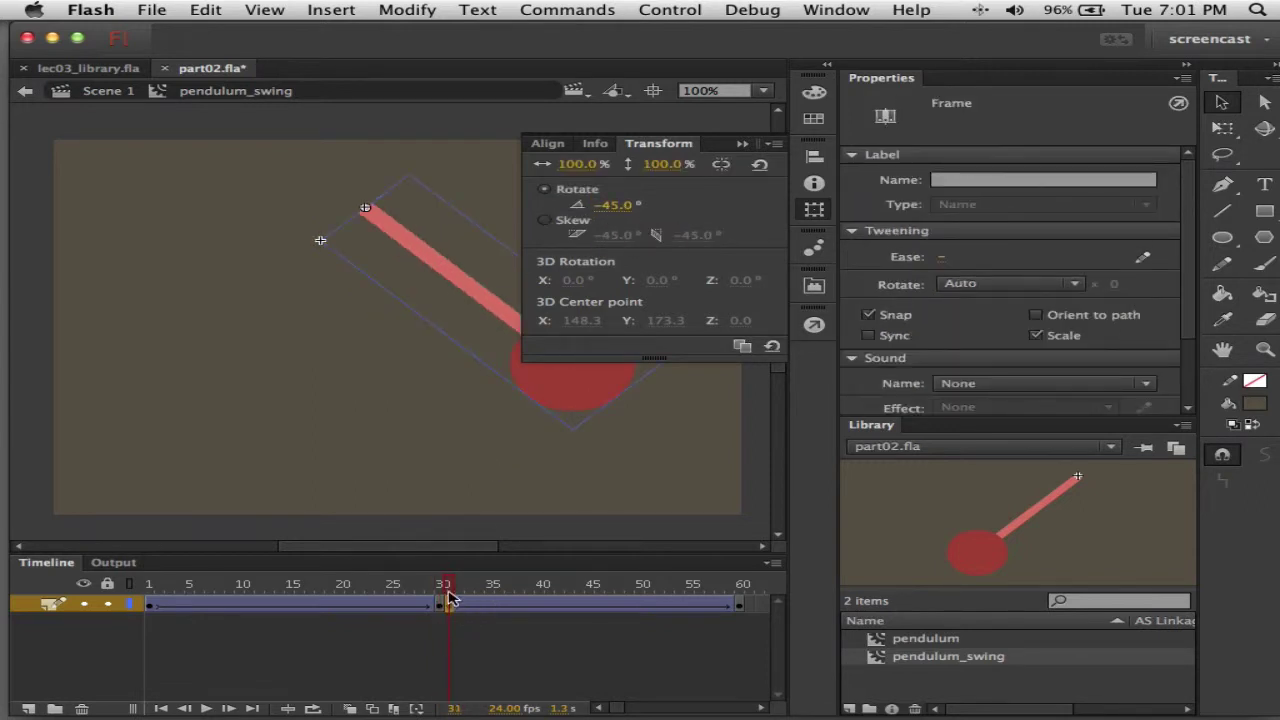
pyautogui.moveTo(449, 588); pyautogui.dragTo(424, 585)
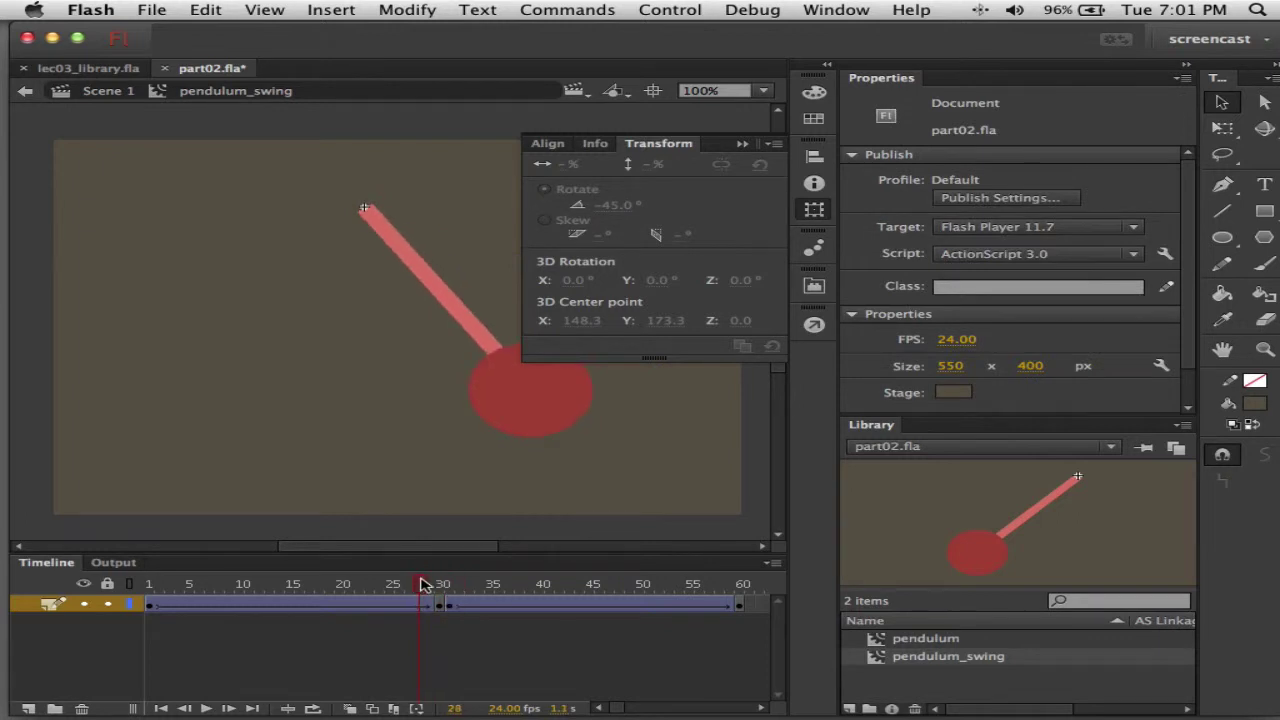
pyautogui.press('super+Return')
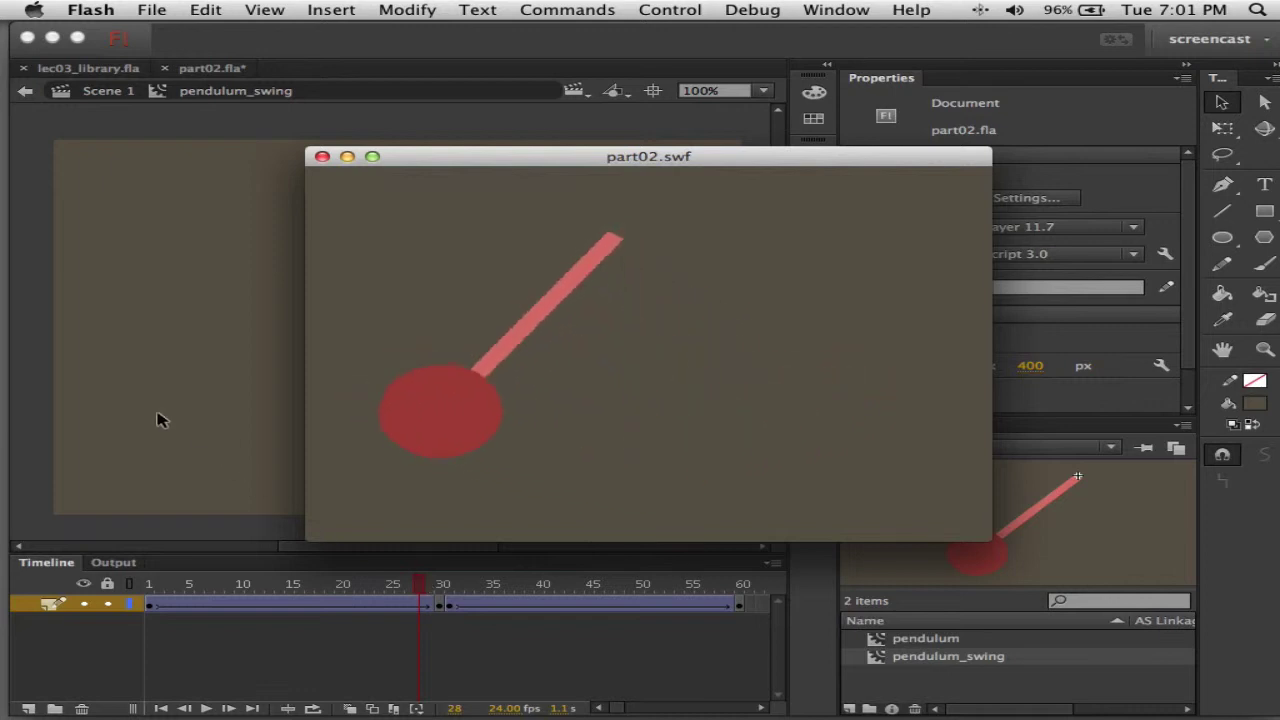
pyautogui.click(322, 156)
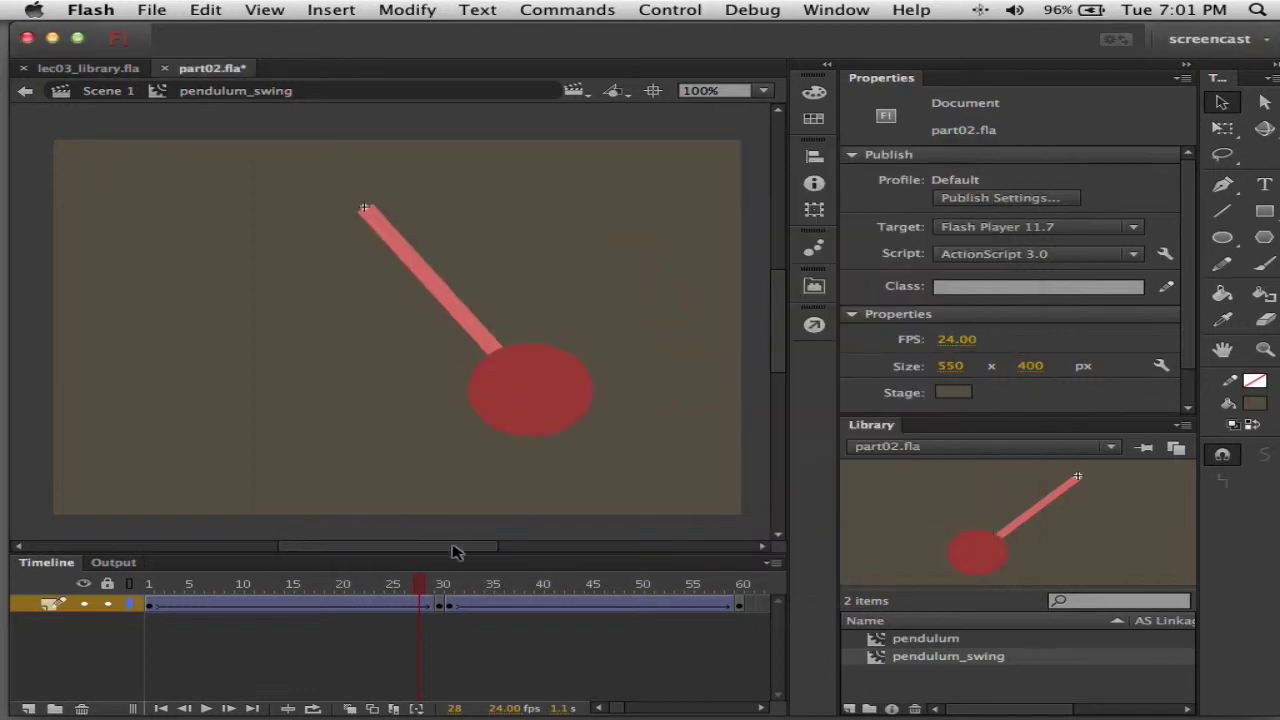
# - Compare the pendulum's poses in the keyframes at frames 31 and 30
pyautogui.click(445, 607)
pyautogui.click(450, 612)
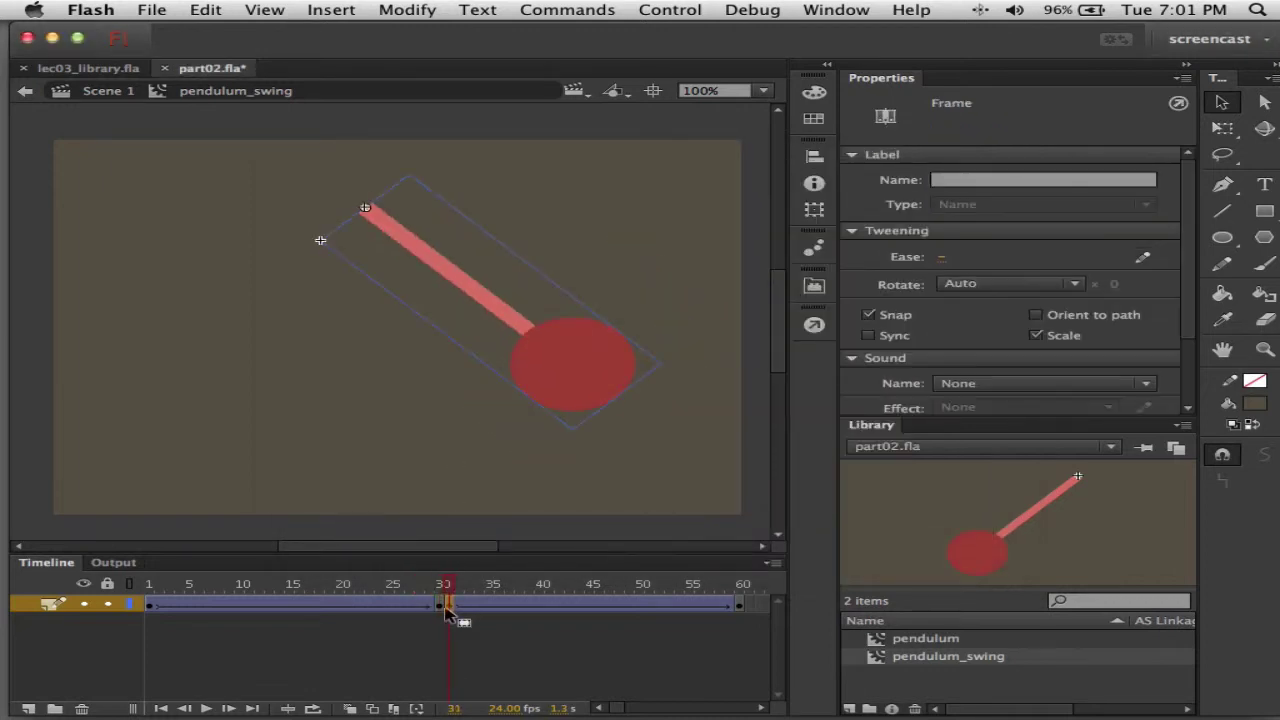
pyautogui.click(443, 608)
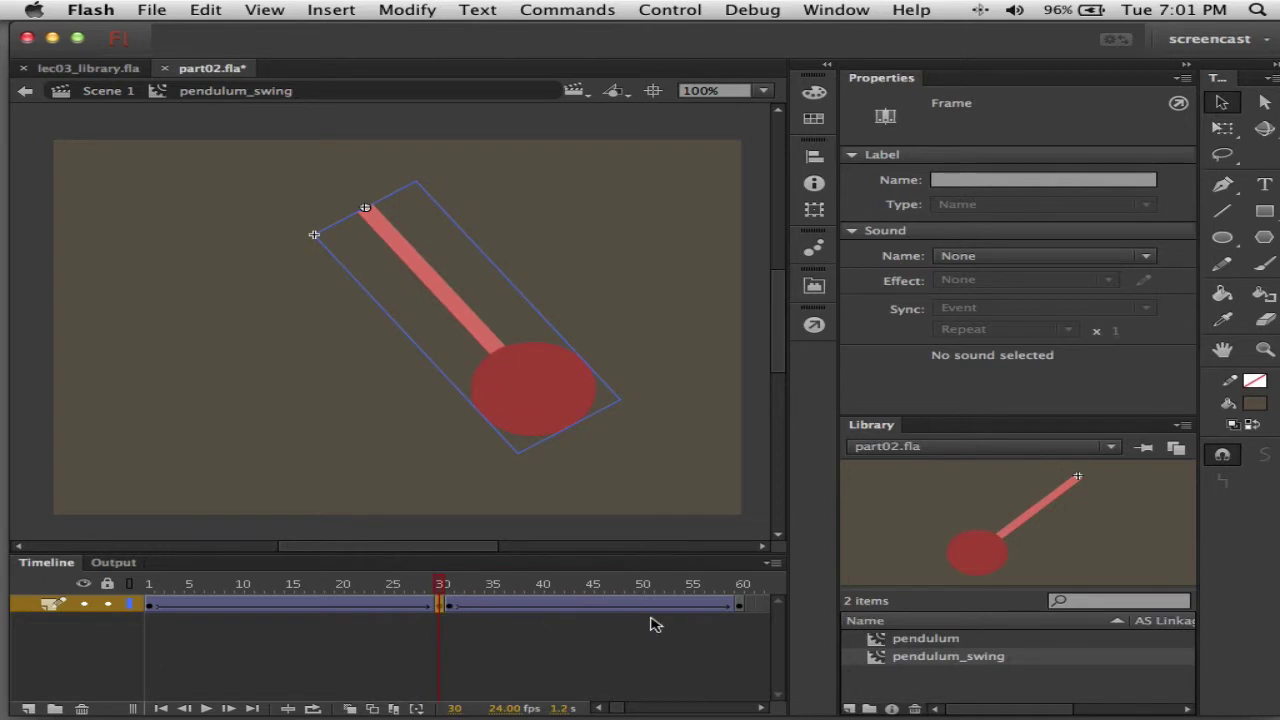
# - Set the pendulum's rotation to -35 degrees in the frame 31 keyframe to match frame 30, and test the movie
pyautogui.click(738, 608)
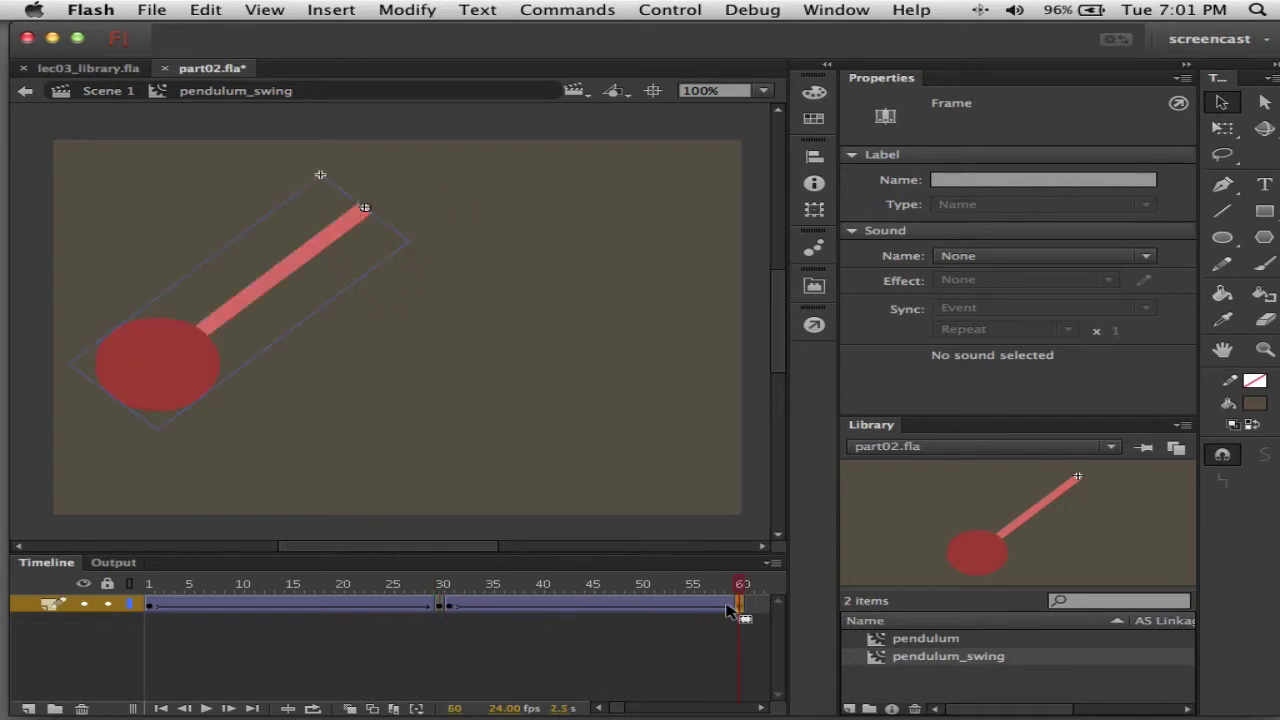
pyautogui.click(152, 610)
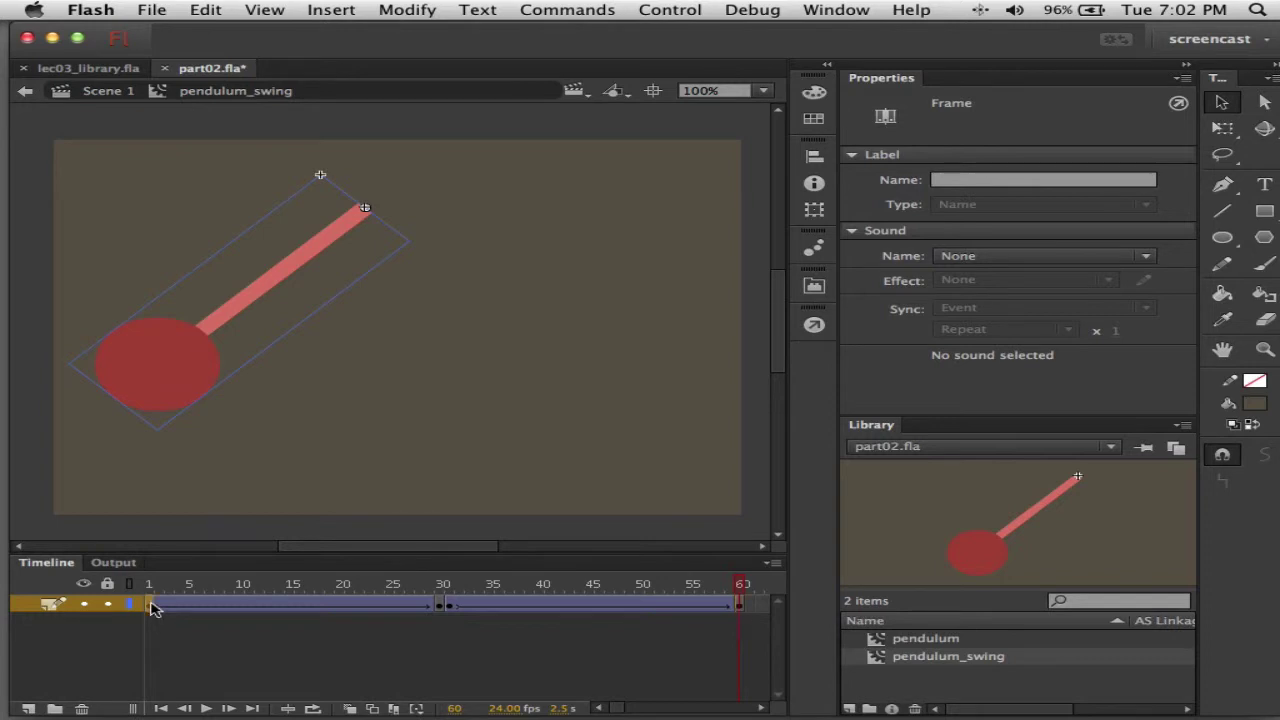
pyautogui.click(450, 608)
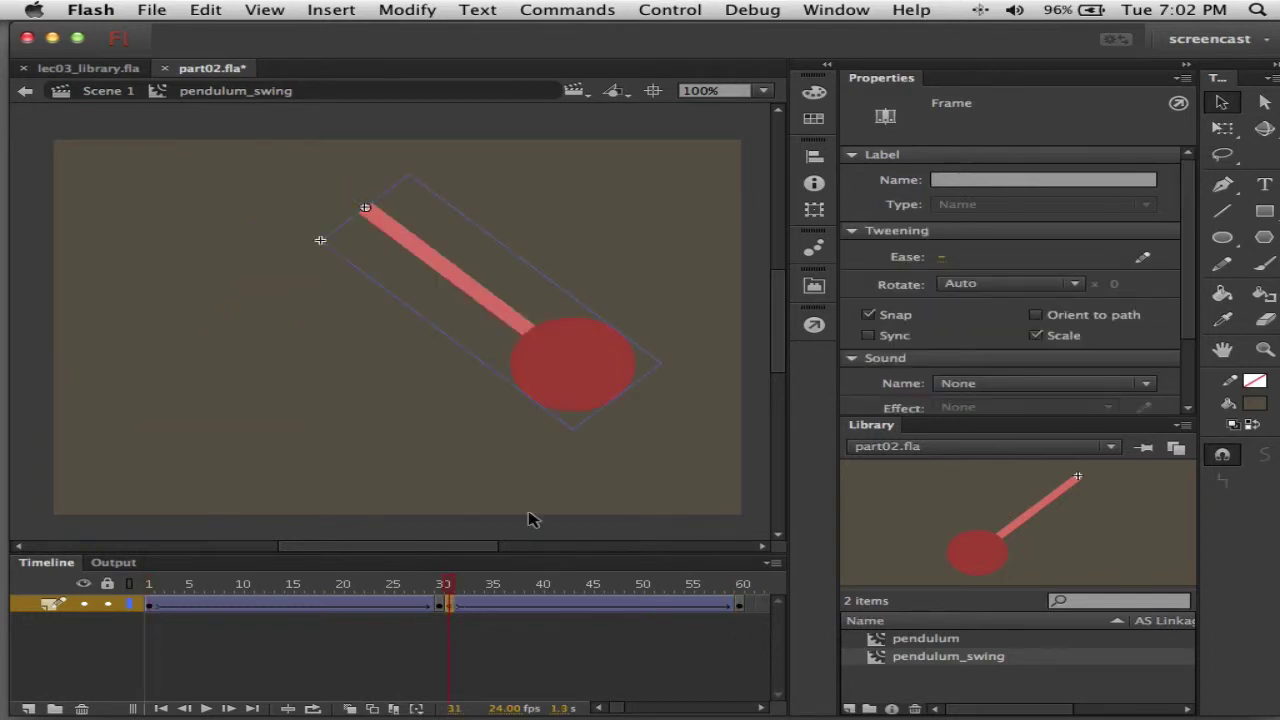
pyautogui.click(586, 366)
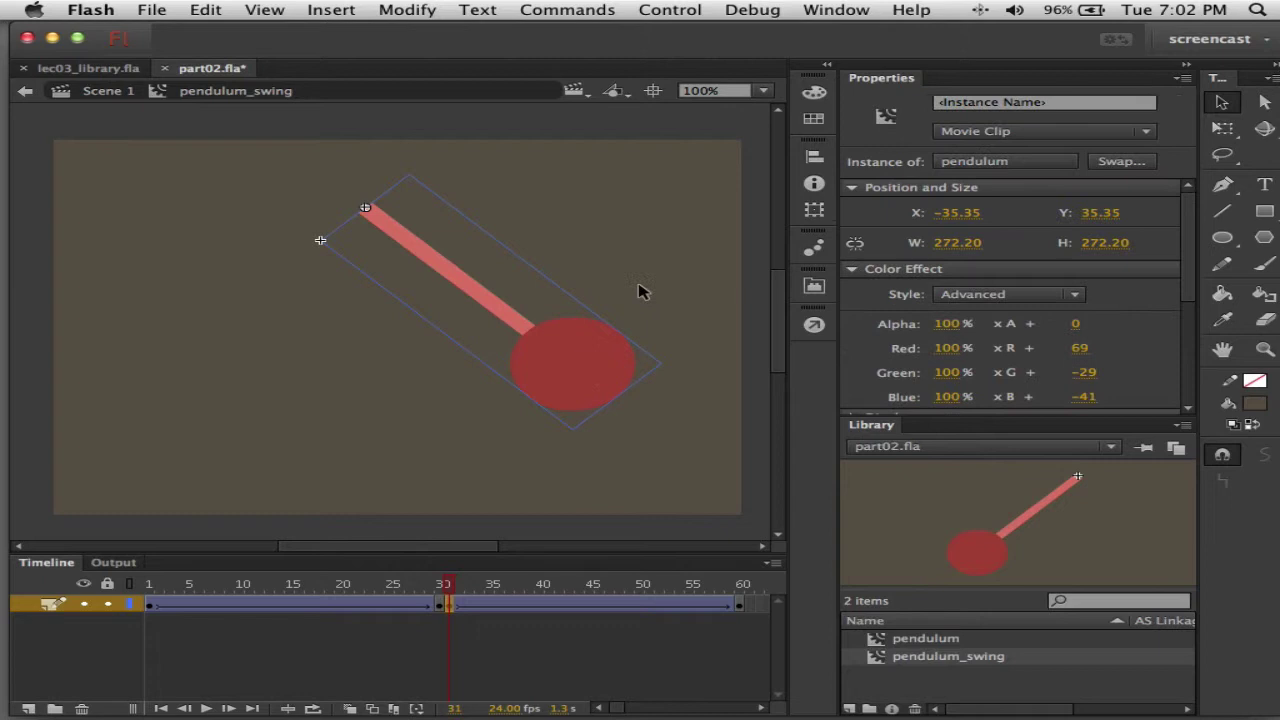
pyautogui.click(822, 210)
pyautogui.click(615, 206)
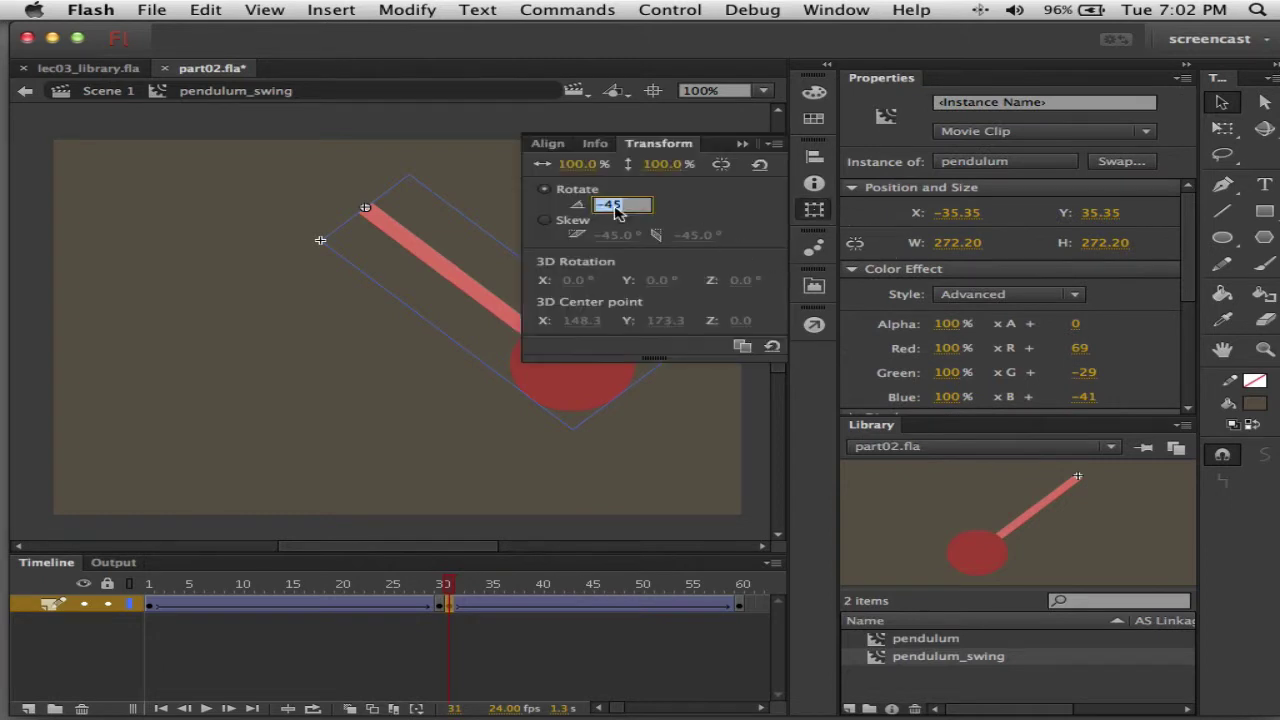
pyautogui.write('-35')
pyautogui.press('Return')
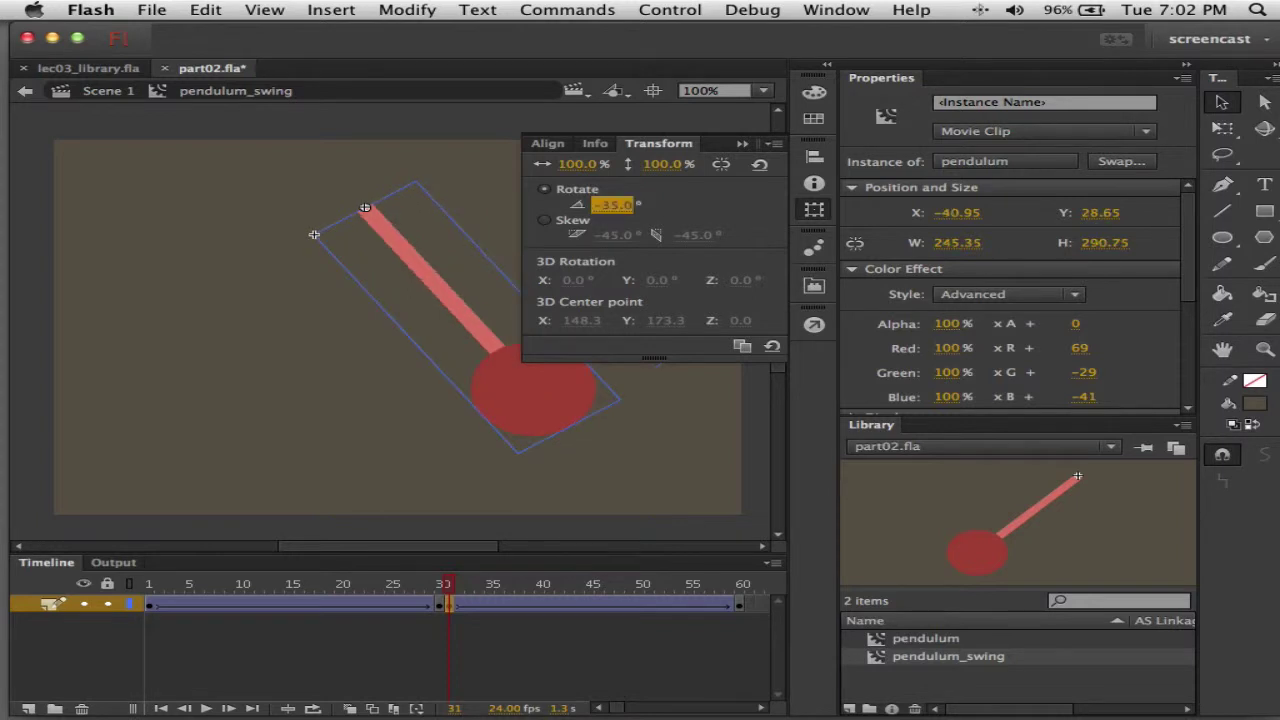
pyautogui.press('super+Return')
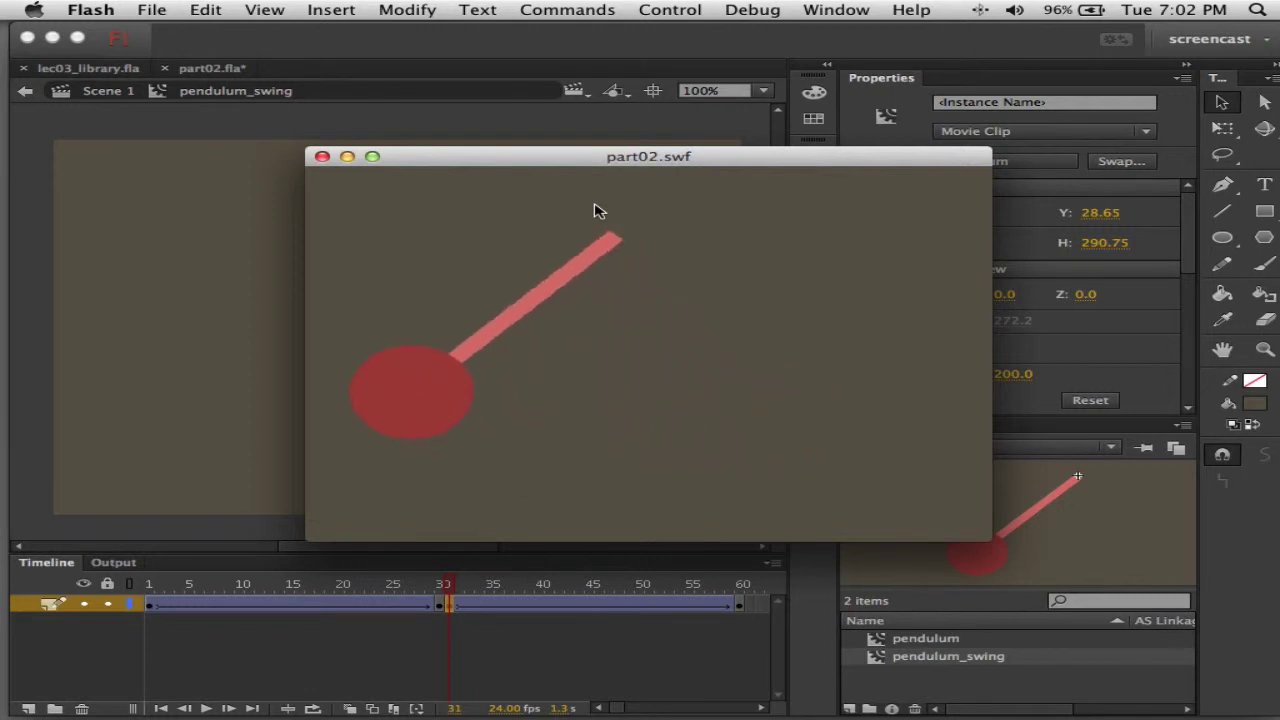
pyautogui.click(321, 155)
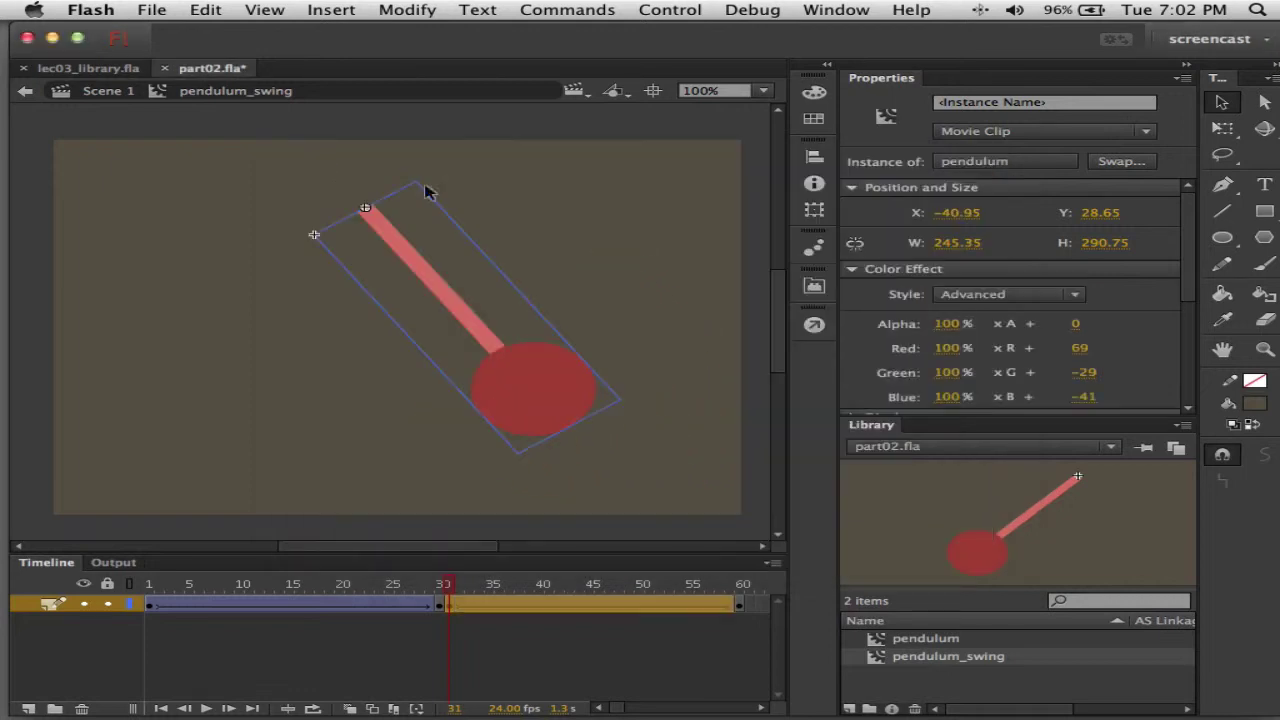
# - Set the pendulum's rotation to 25 degrees in the frame 60 keyframe and test the movie
pyautogui.click(739, 605)
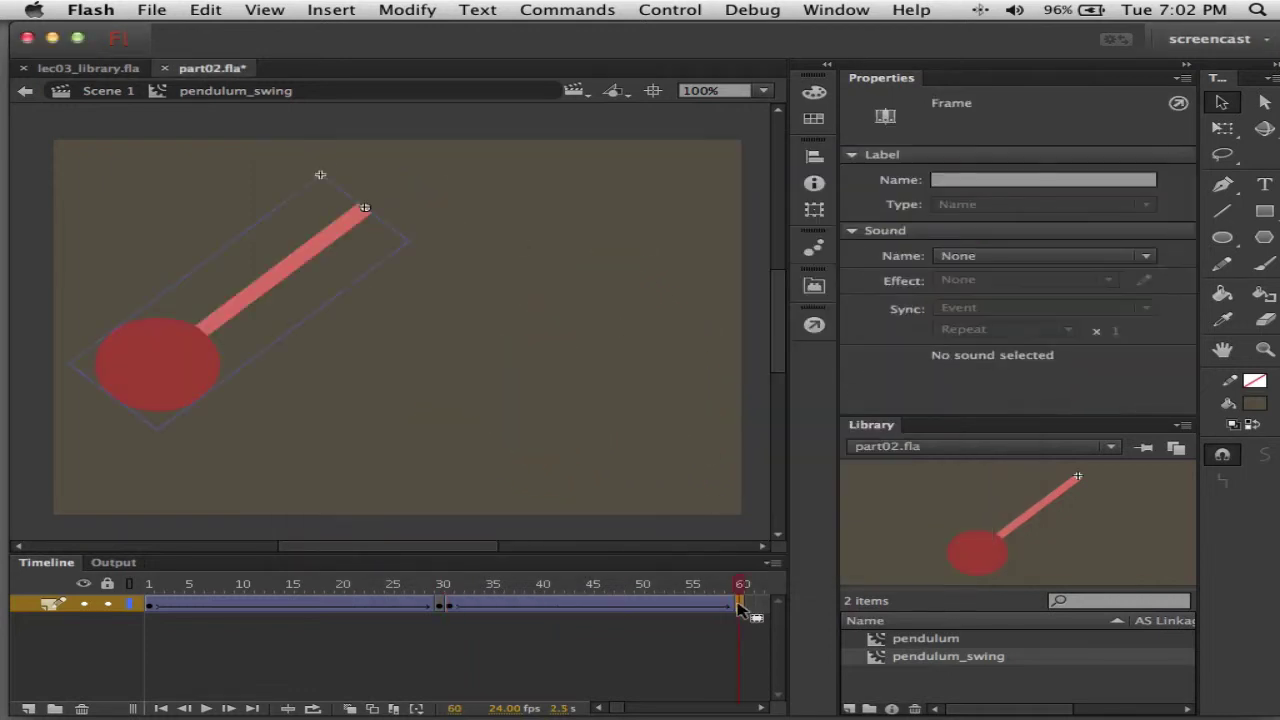
pyautogui.click(799, 163)
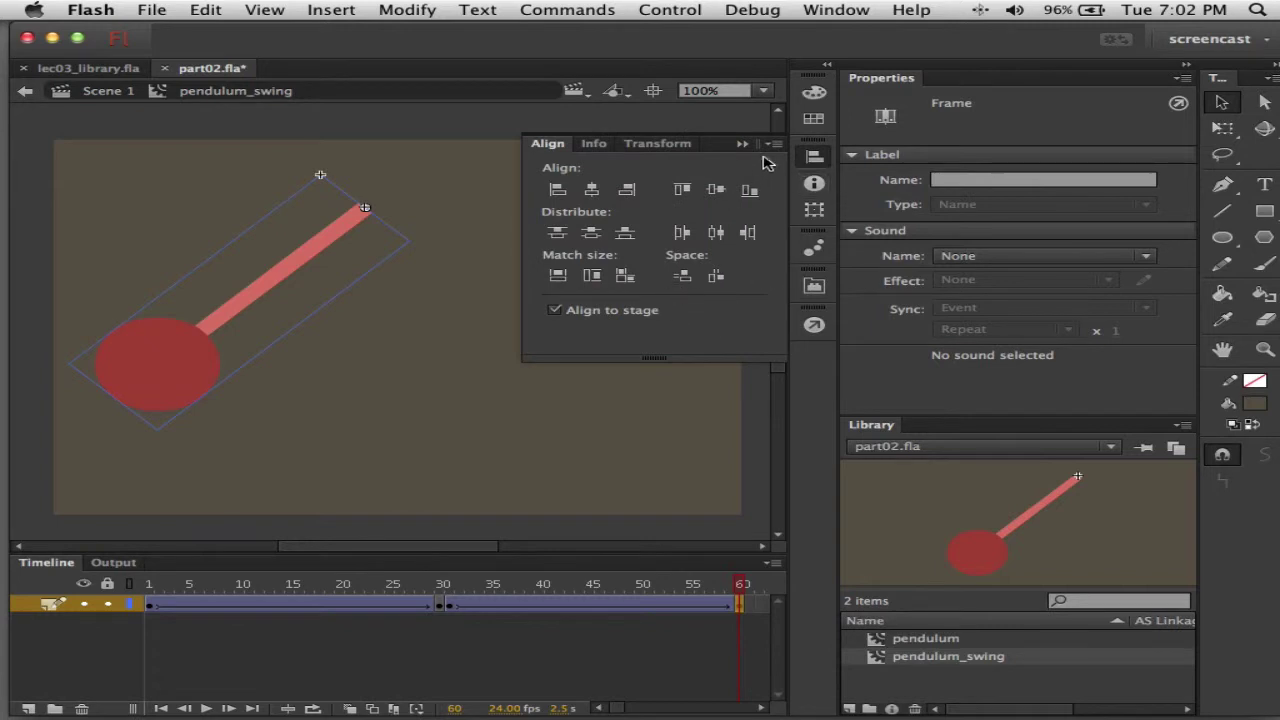
pyautogui.click(676, 145)
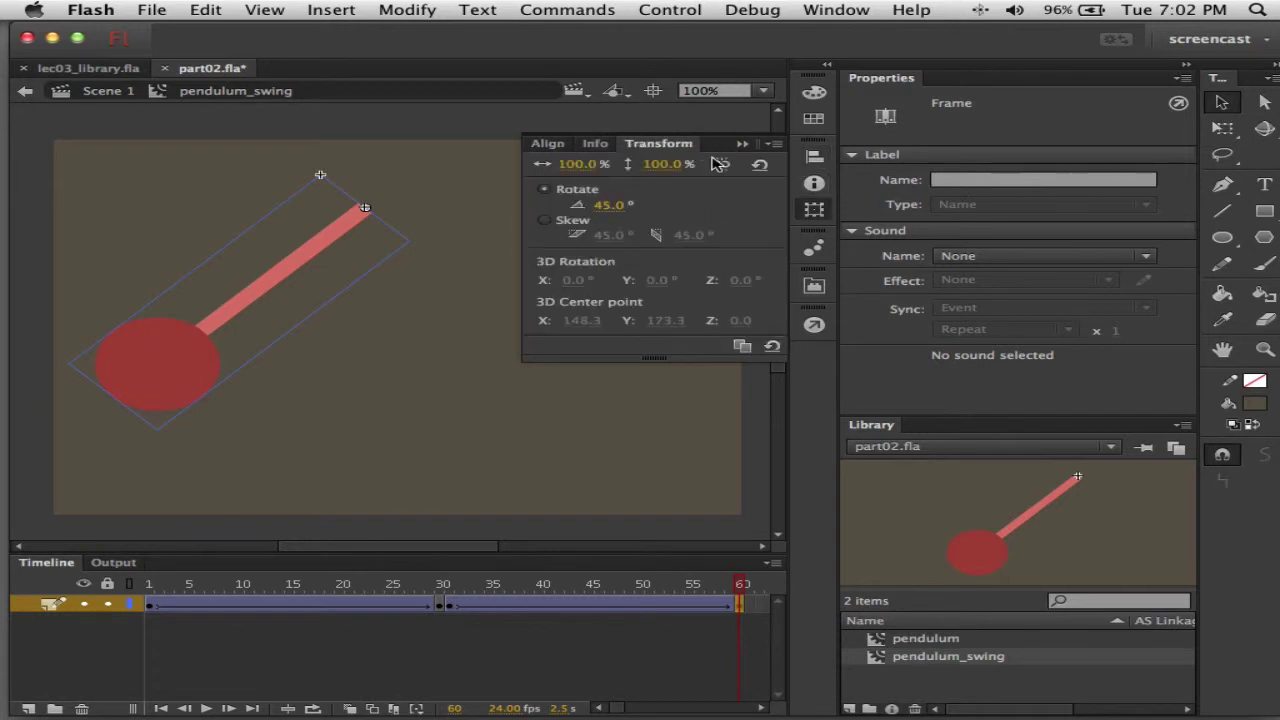
pyautogui.click(608, 207)
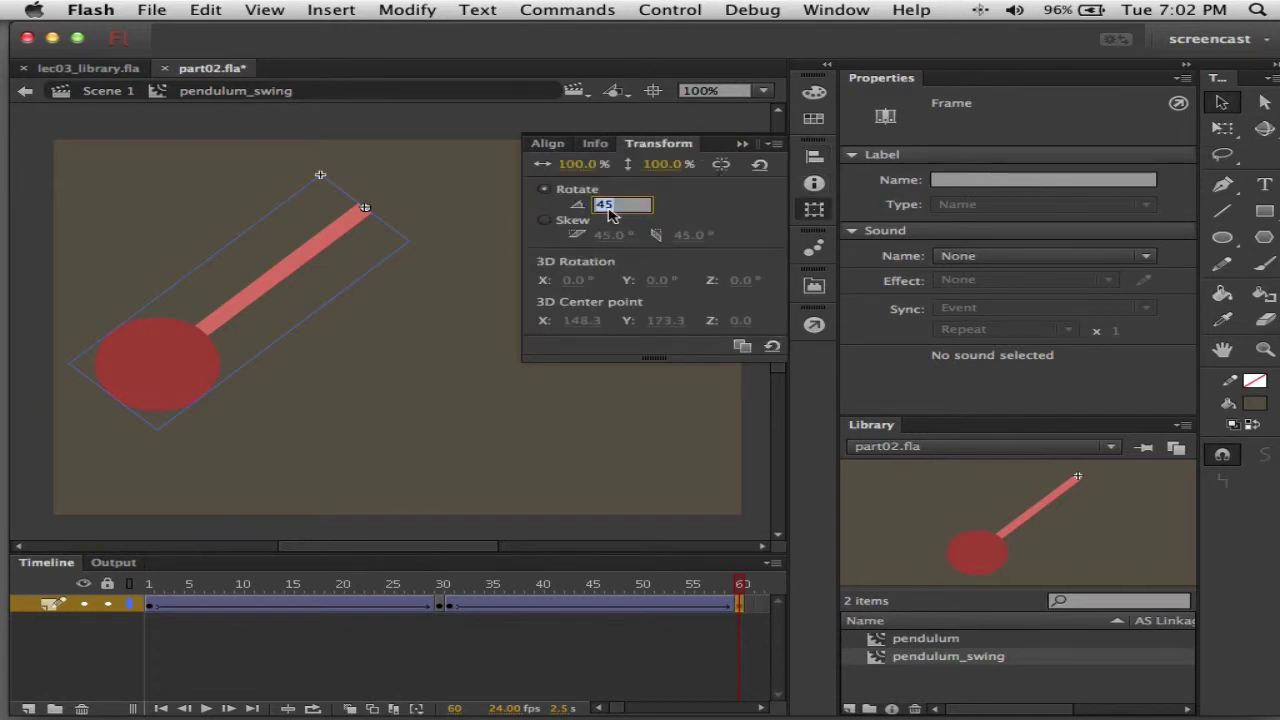
pyautogui.write('25')
pyautogui.press('Return')
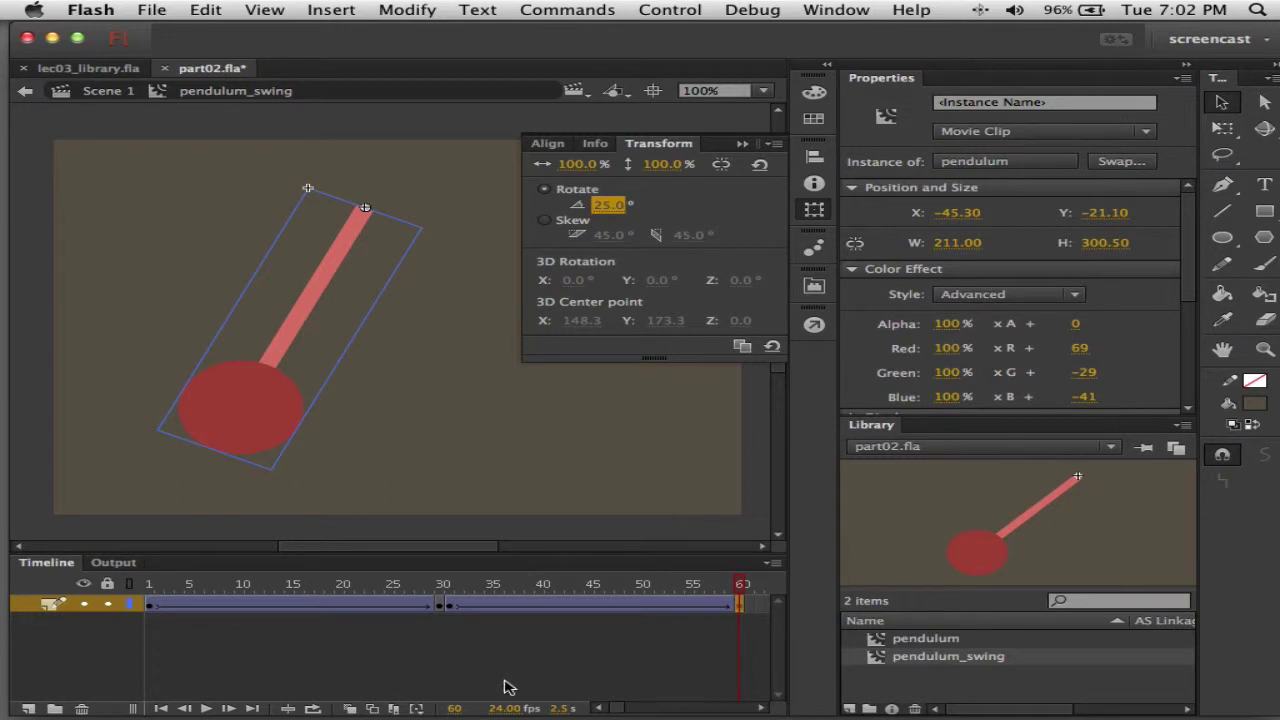
pyautogui.press('super+Return')
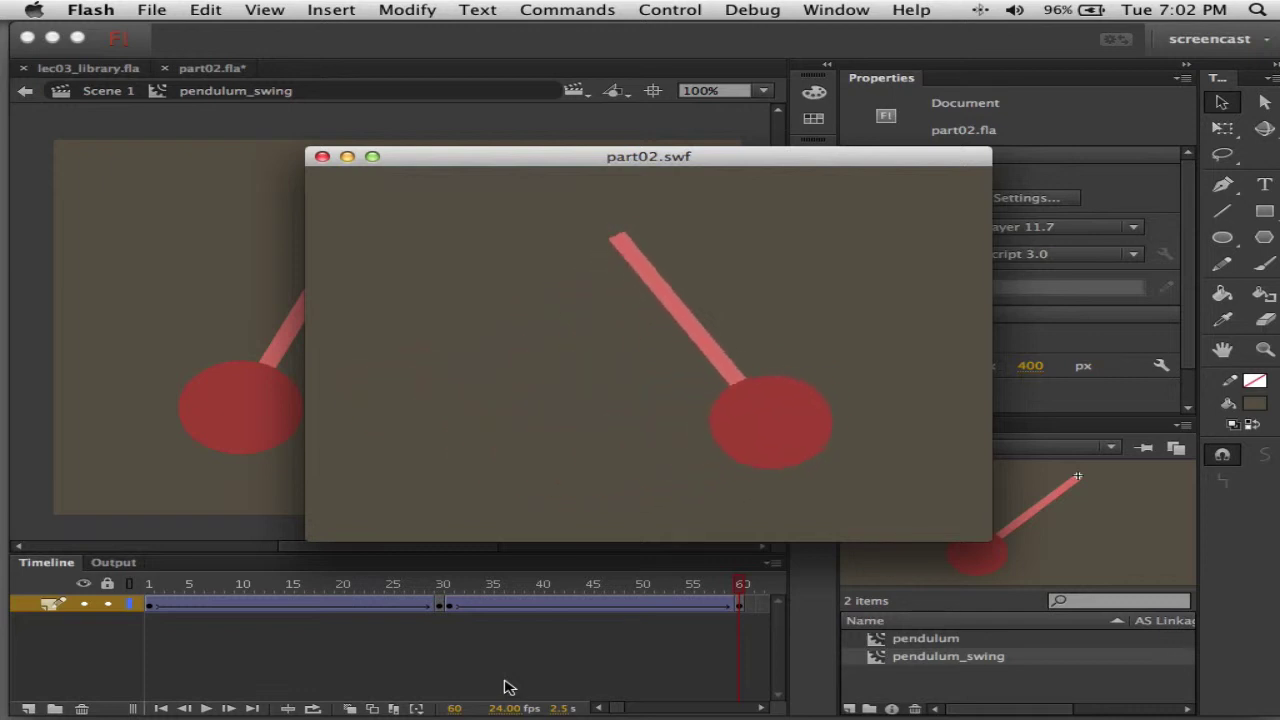
pyautogui.click(321, 157)
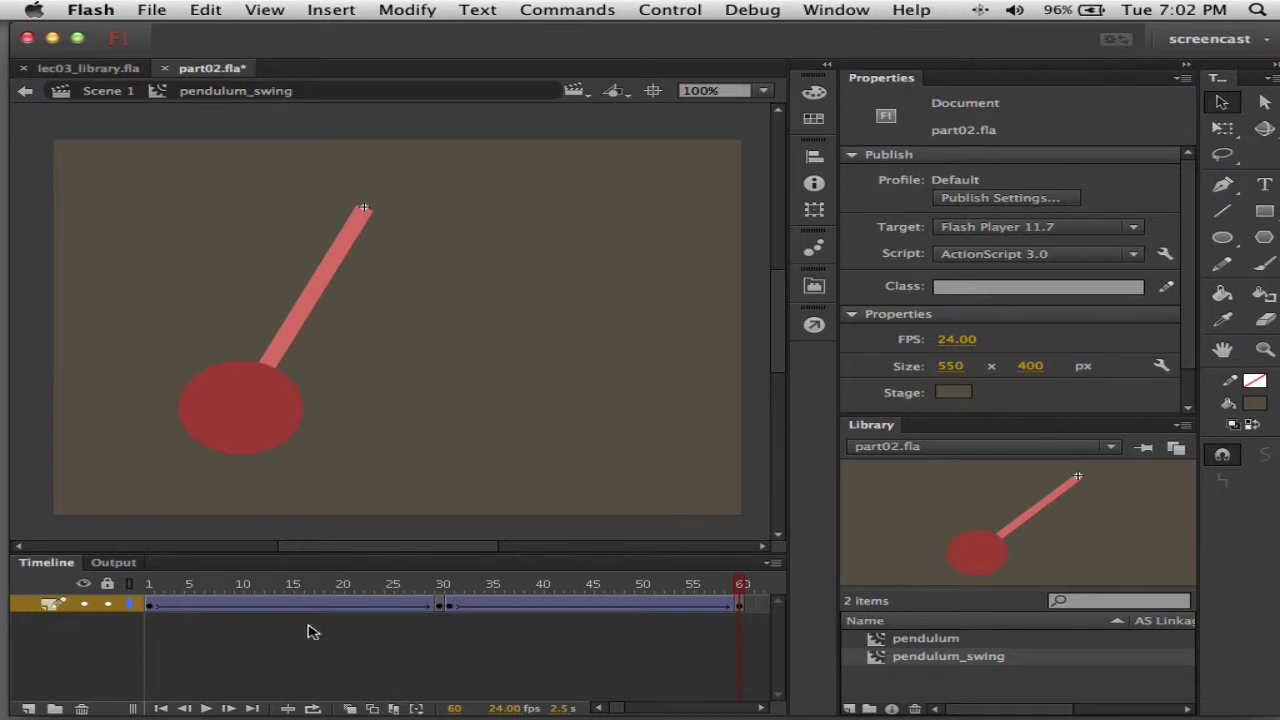
# - Collapse the side panels for more timeline room and duplicate frames 1 to 60 so the copy starts at frame 61
pyautogui.click(1185, 65)
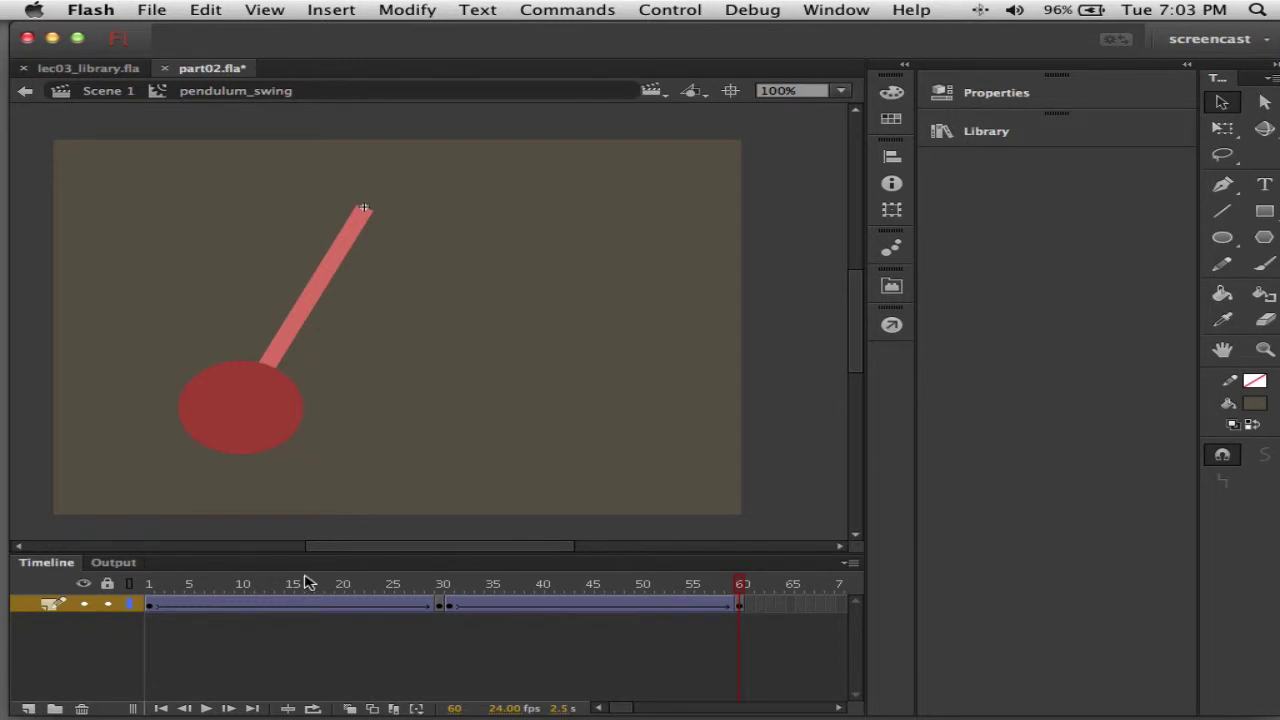
pyautogui.click(151, 607)
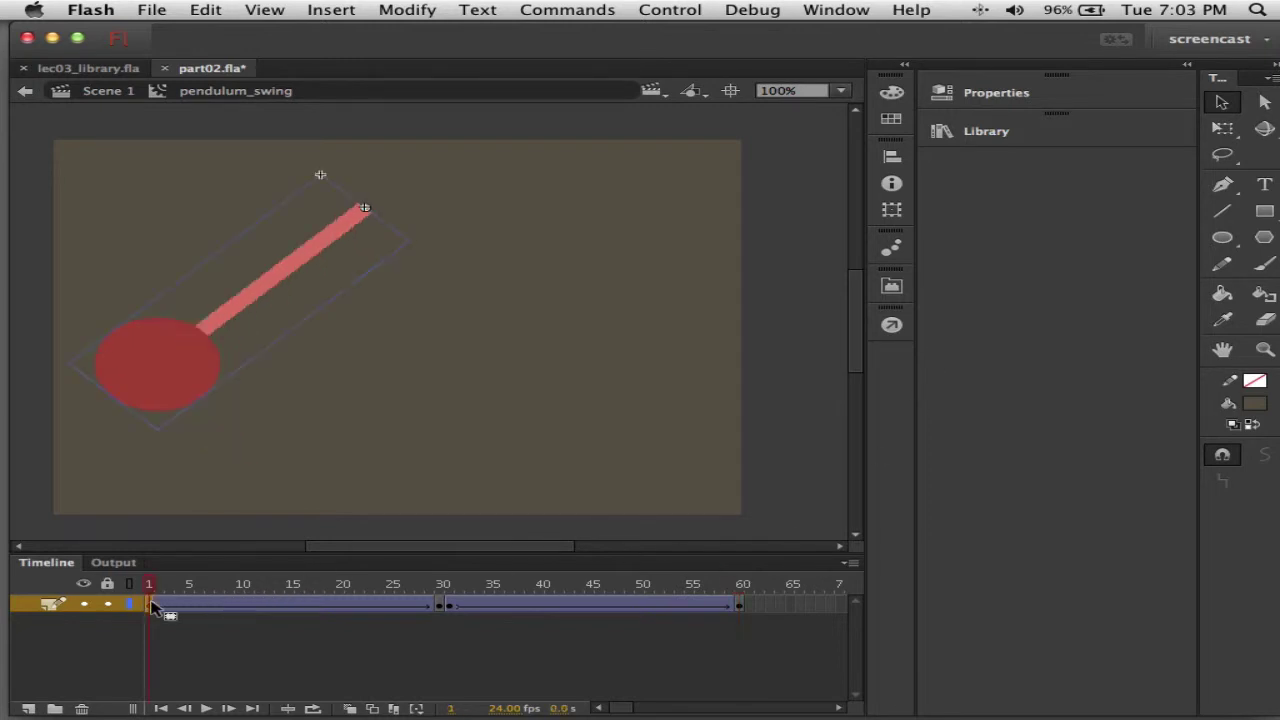
pyautogui.keyDown('shift'); pyautogui.click(739, 607); pyautogui.keyUp('shift')
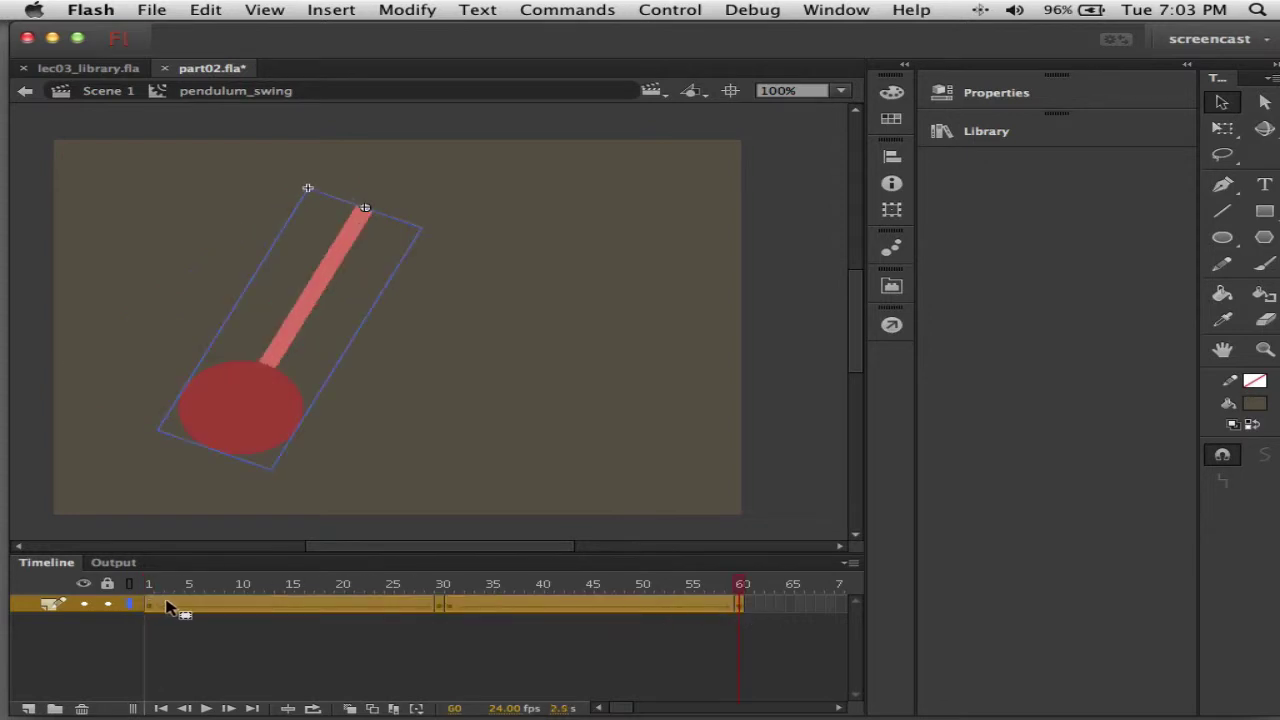
pyautogui.moveTo(168, 607); pyautogui.dragTo(774, 611)
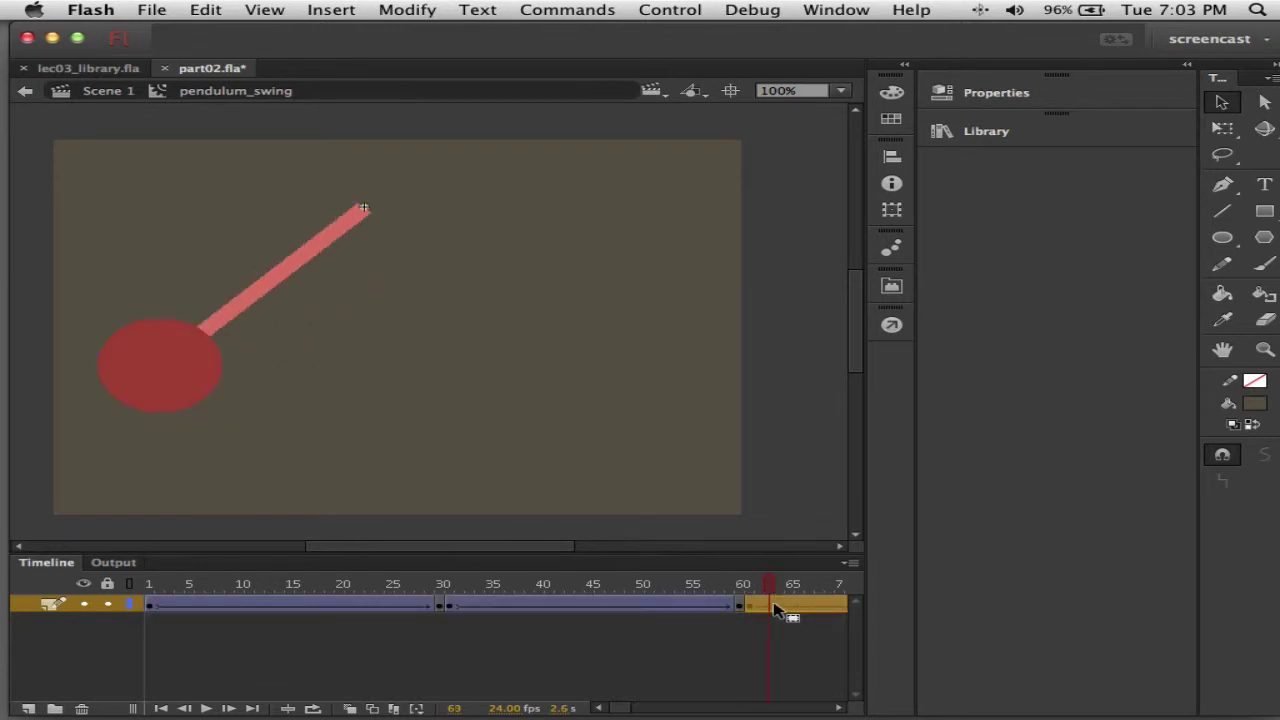
pyautogui.click(716, 644)
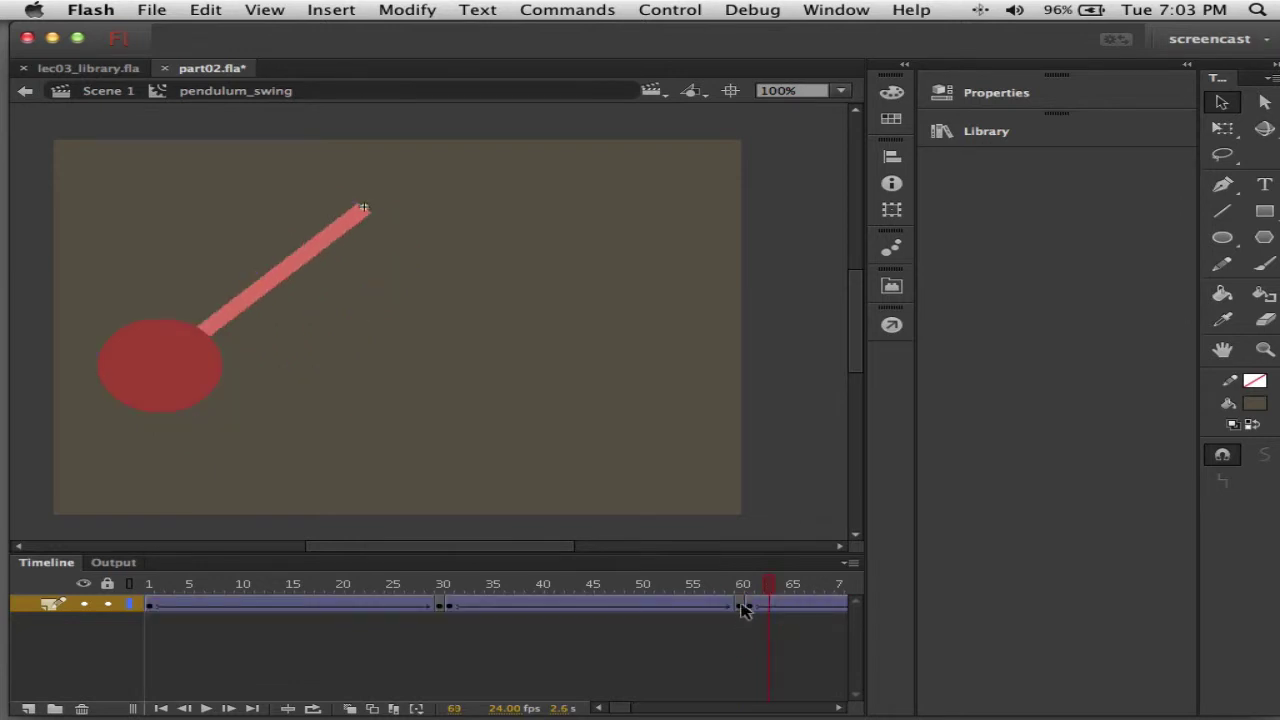
# - Check the pendulum's rotation at frame 60 and set it to 25 degrees in the frame 61 keyframe
pyautogui.click(741, 605)
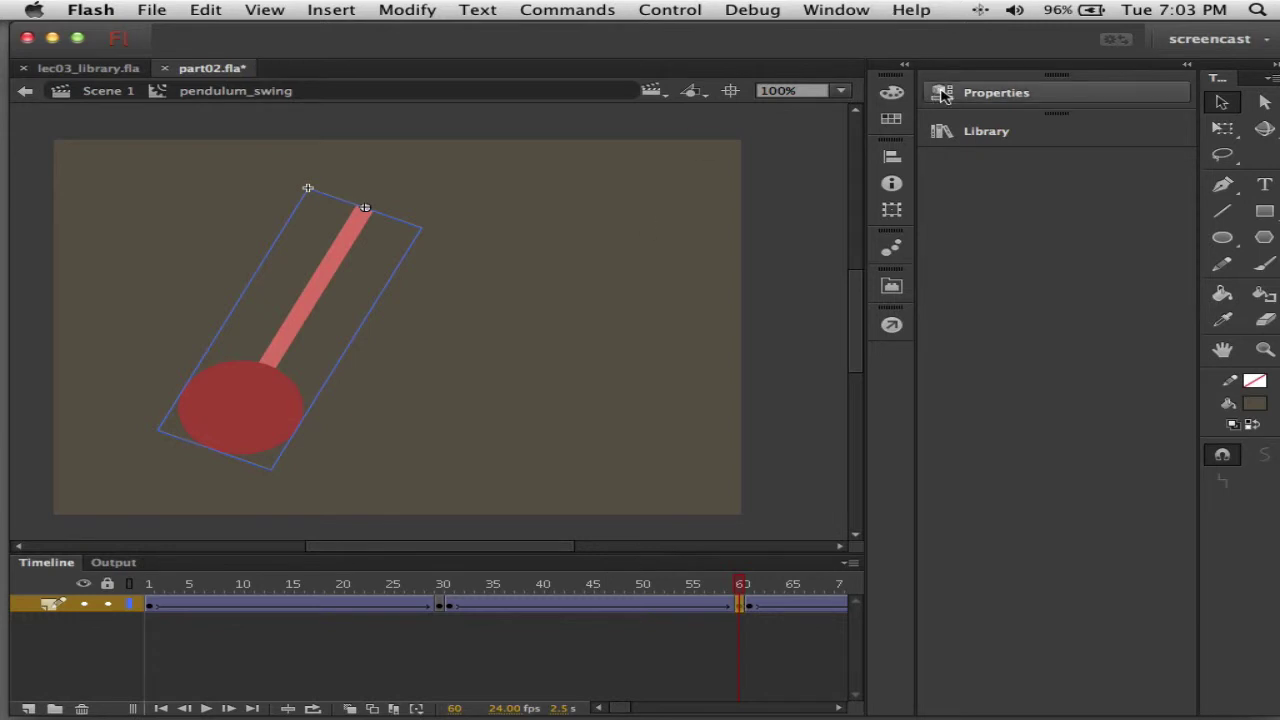
pyautogui.click(891, 209)
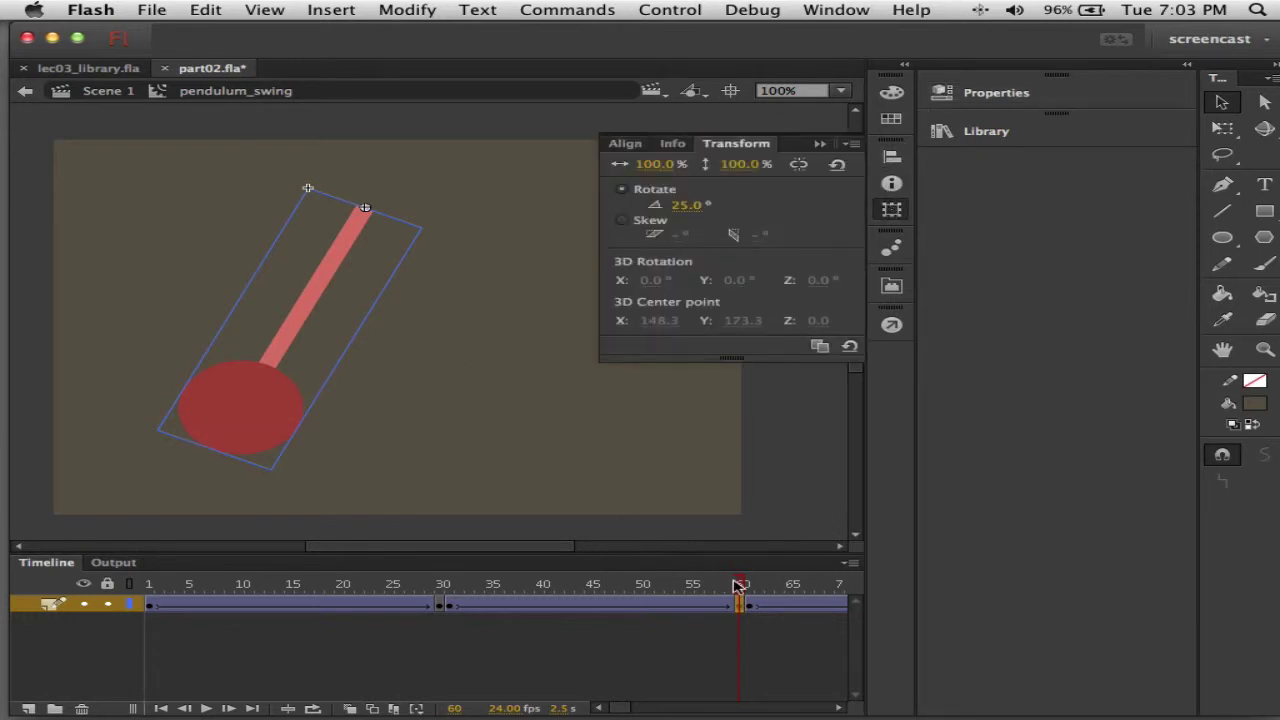
pyautogui.click(750, 606)
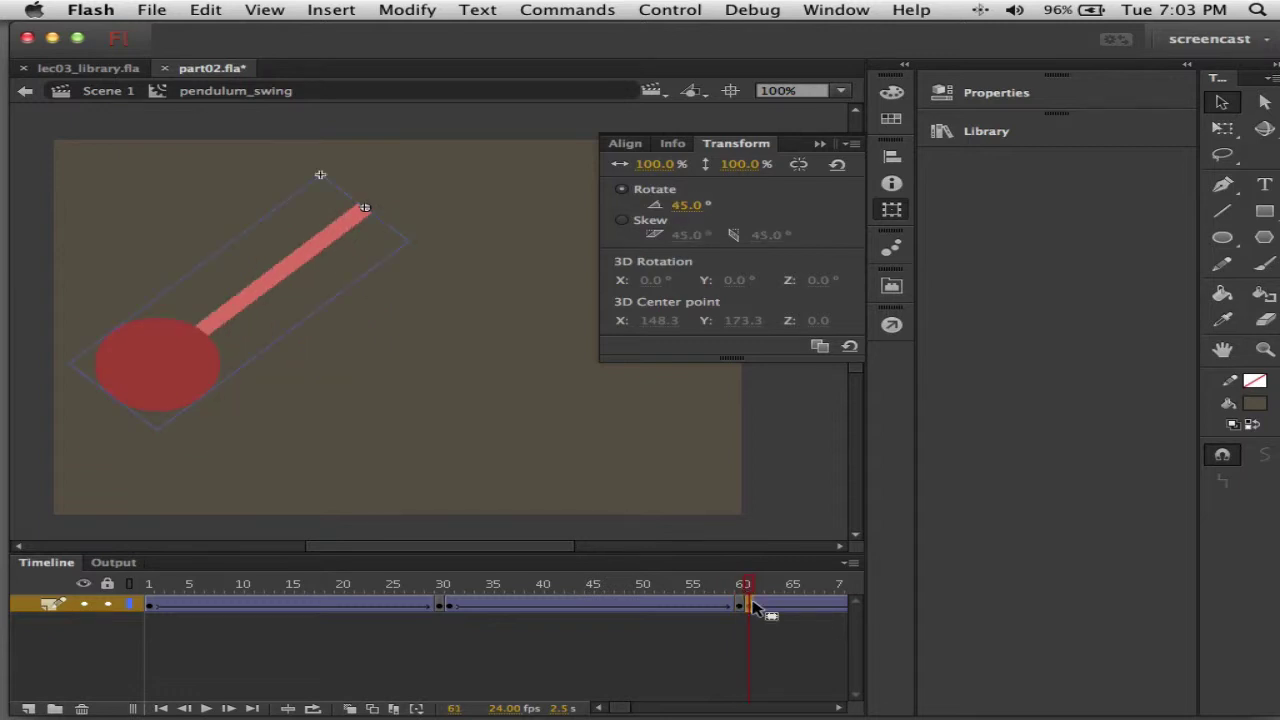
pyautogui.click(691, 208)
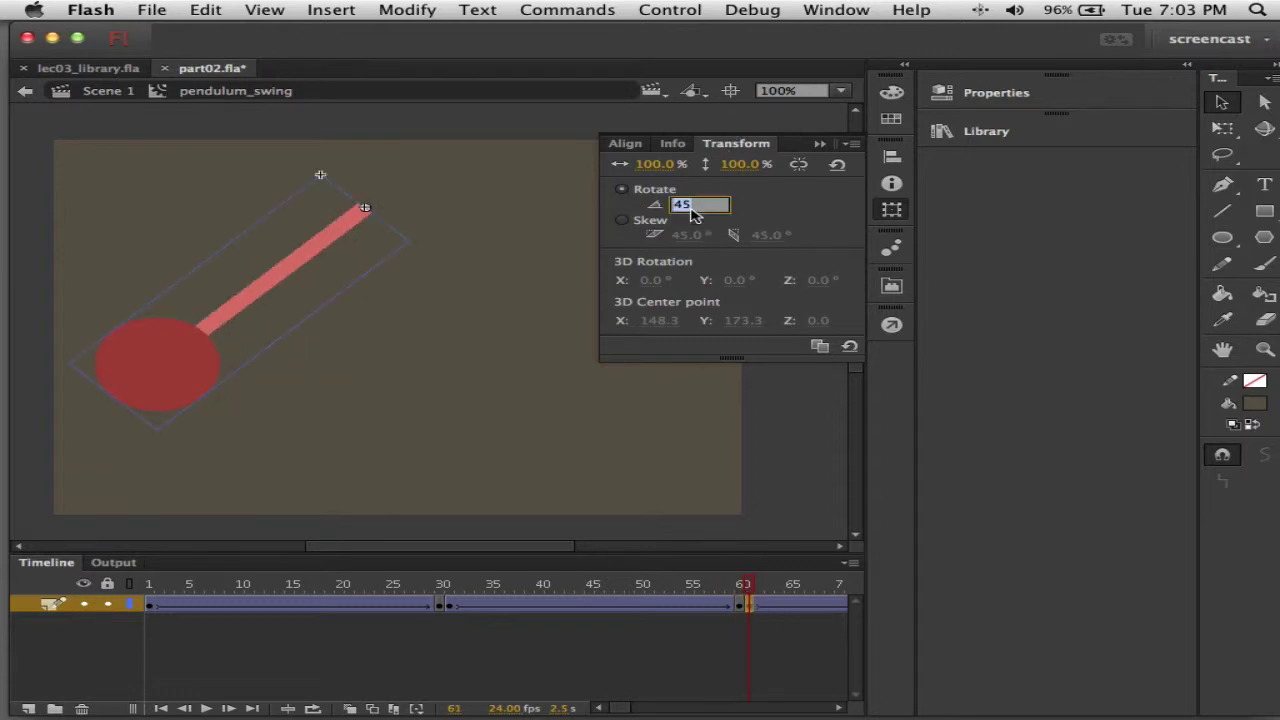
pyautogui.write('25')
pyautogui.press('Return')
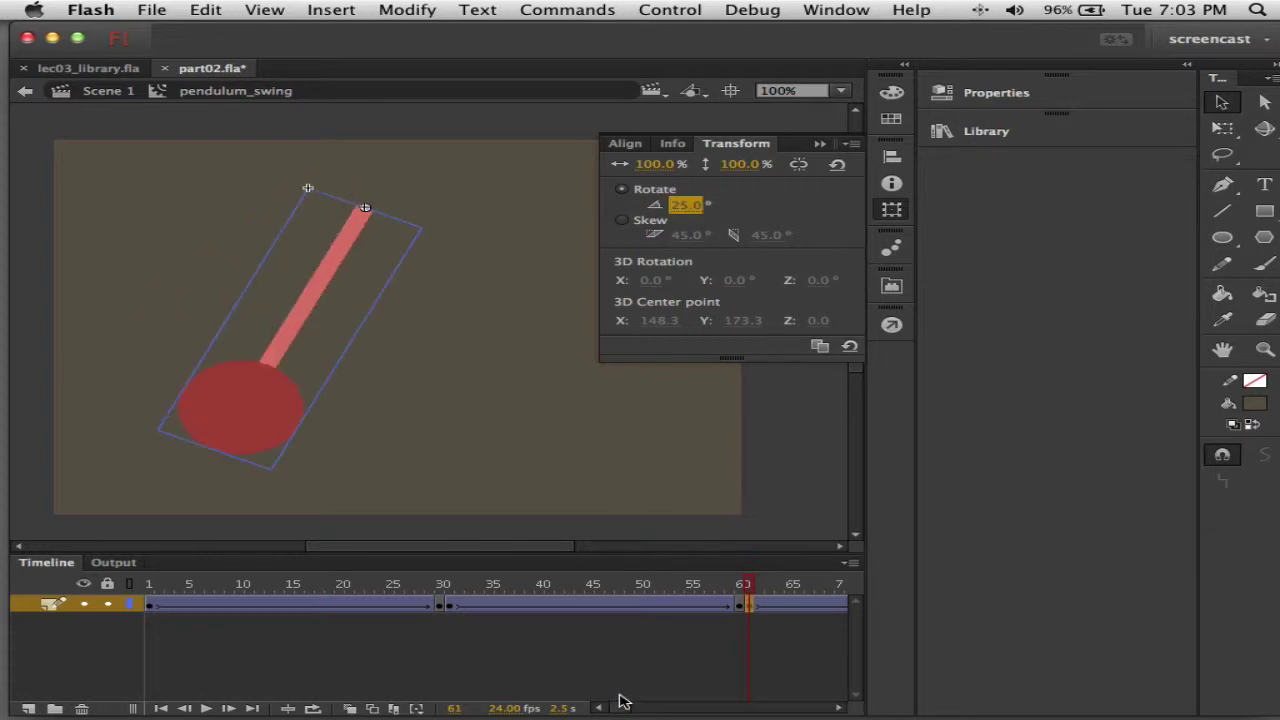
# - Set the pendulum's rotation to -20 degrees in the frame 90 keyframe and scrub through the swing from frame 61 to 90
pyautogui.moveTo(620, 708); pyautogui.dragTo(630, 708)
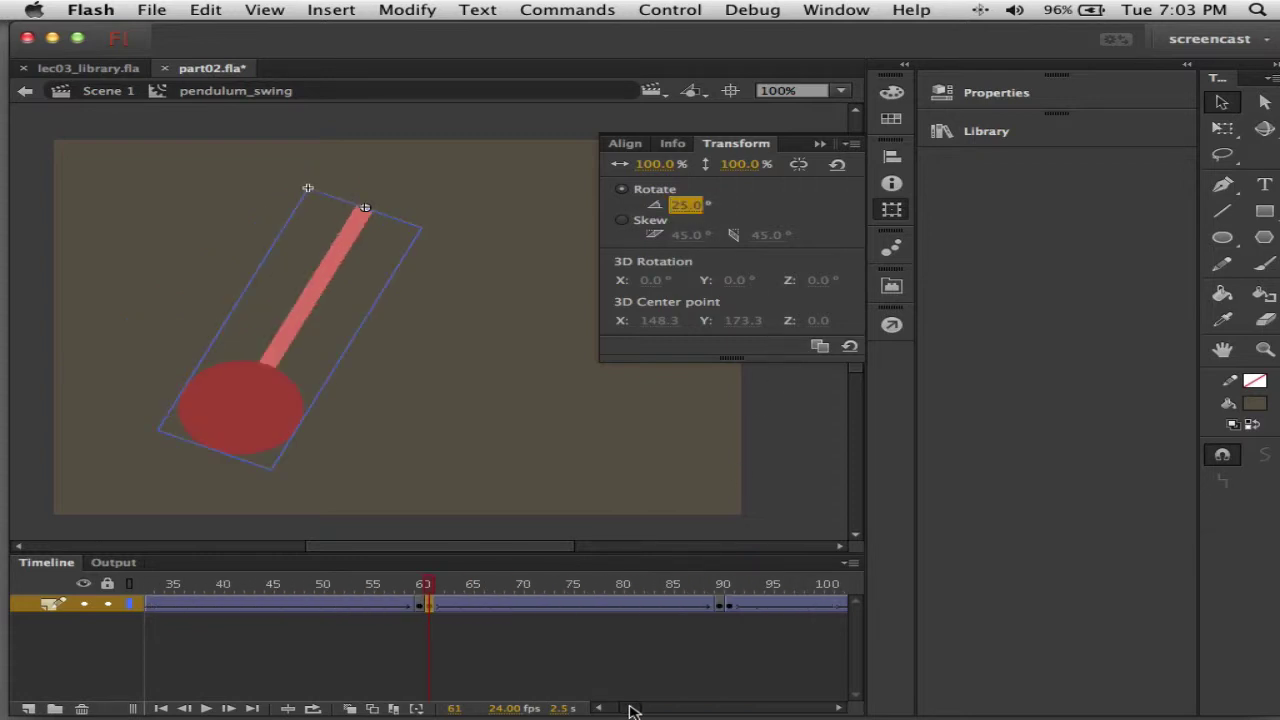
pyautogui.click(719, 604)
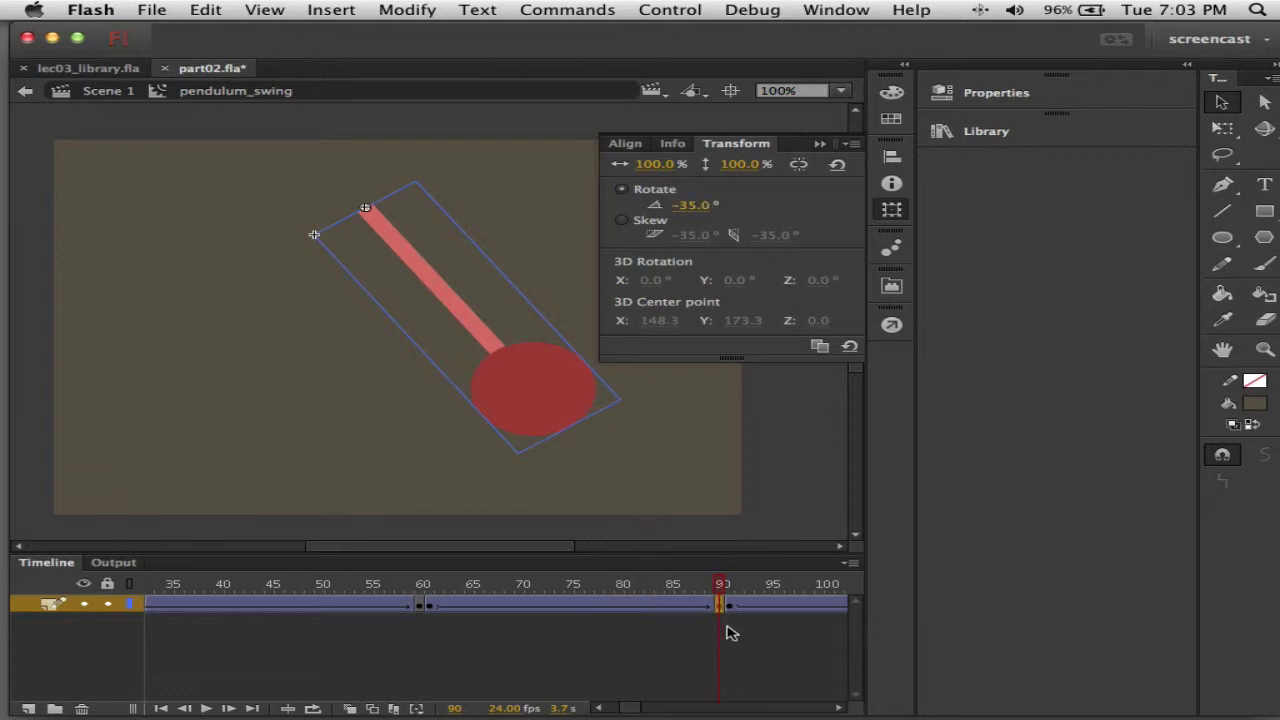
pyautogui.click(705, 207)
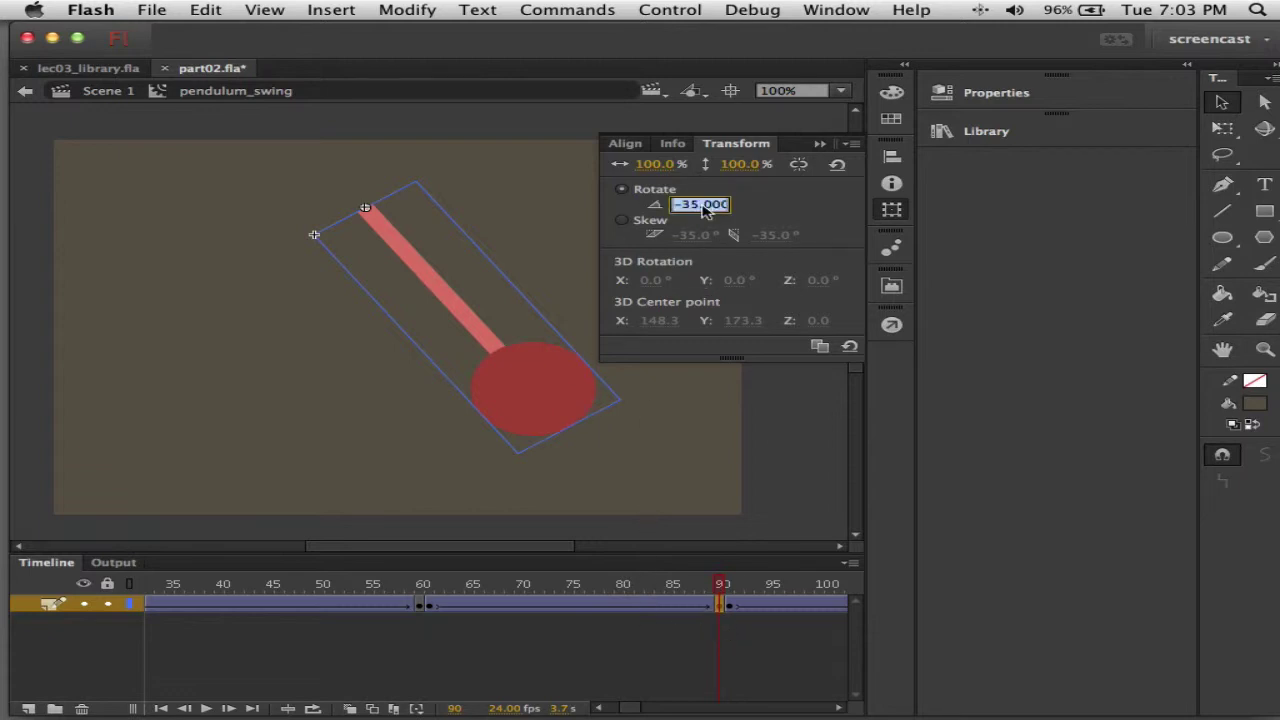
pyautogui.write('-20')
pyautogui.press('Return')
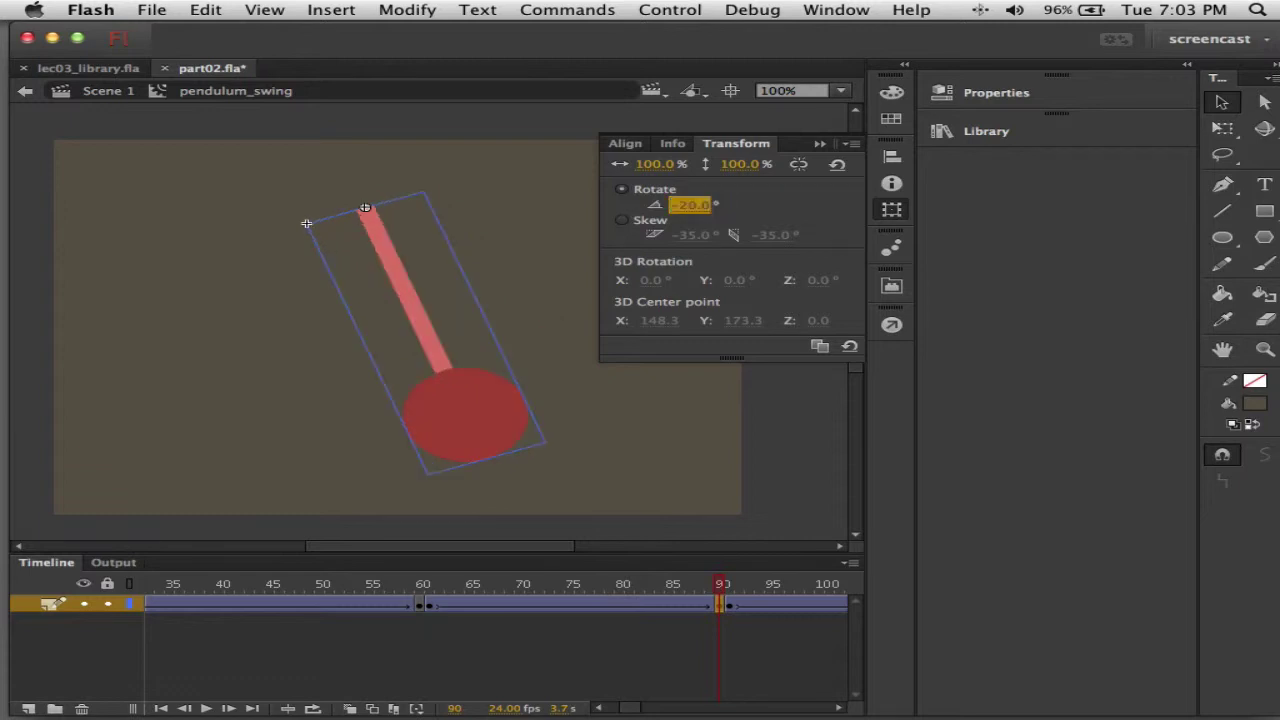
pyautogui.click(433, 606)
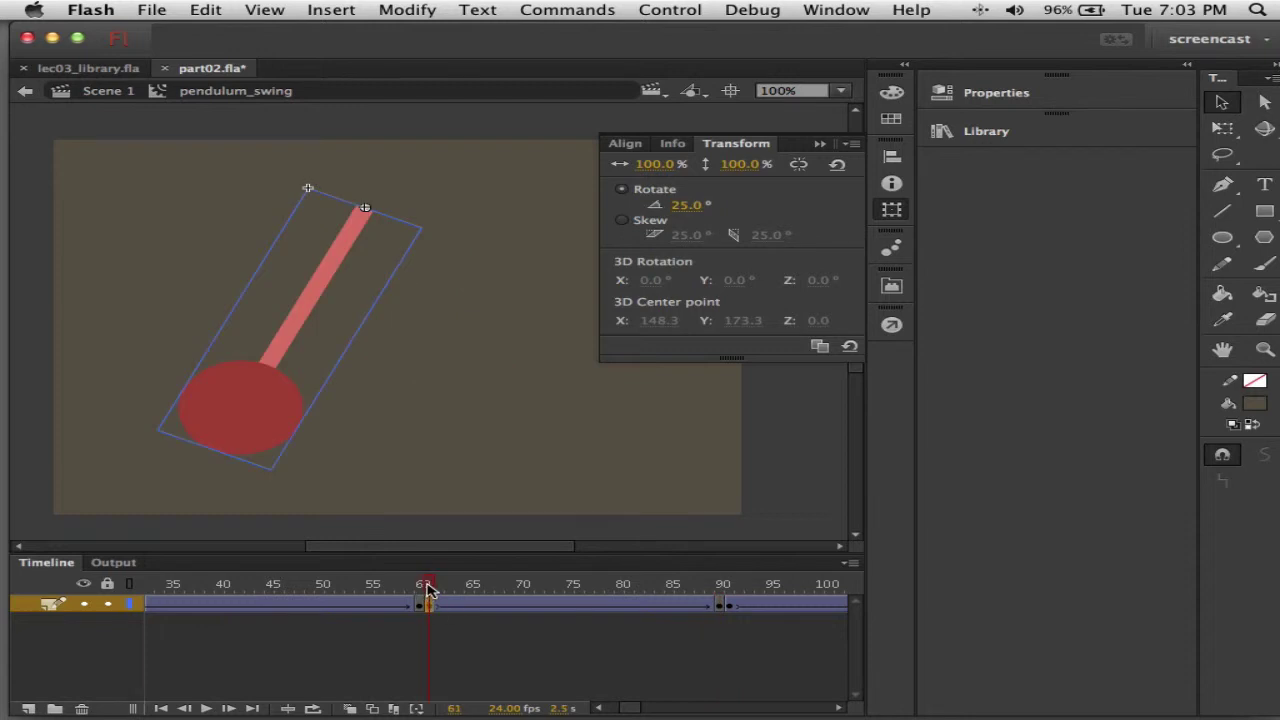
pyautogui.moveTo(428, 590); pyautogui.dragTo(725, 615)
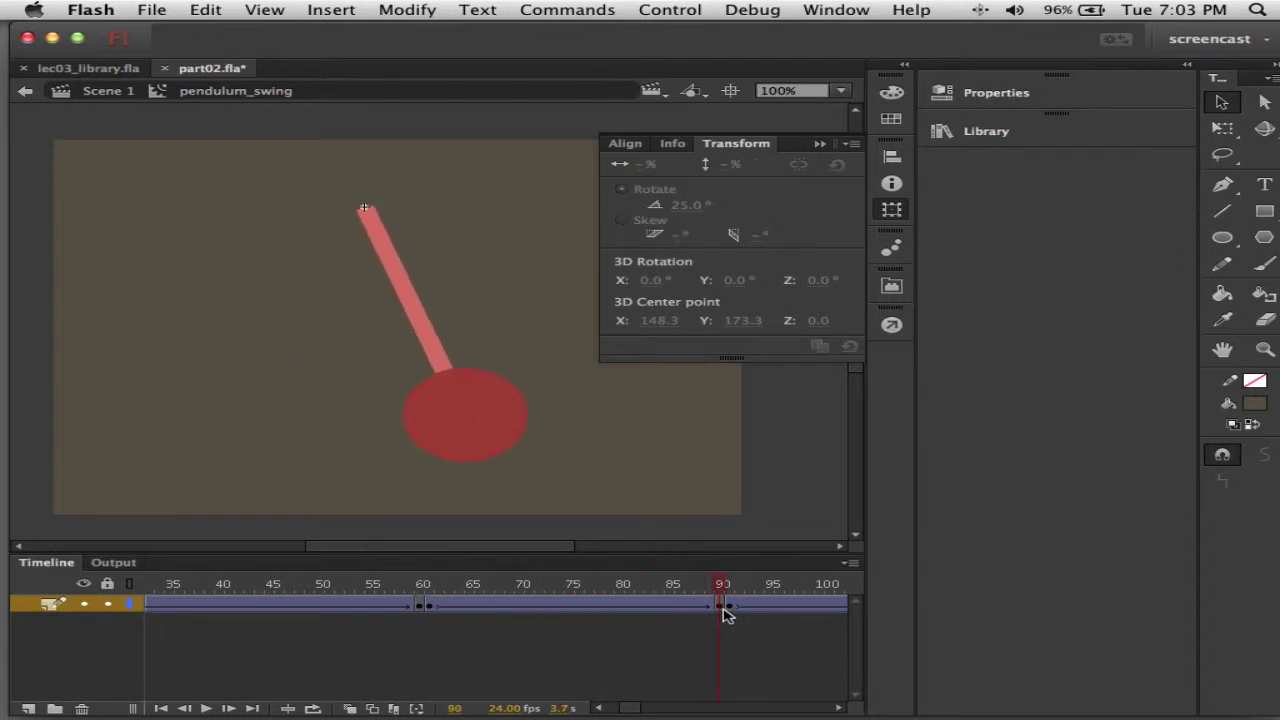
# - Set the pendulum's rotation to -20 degrees in the frame 91 keyframe
pyautogui.click(729, 607)
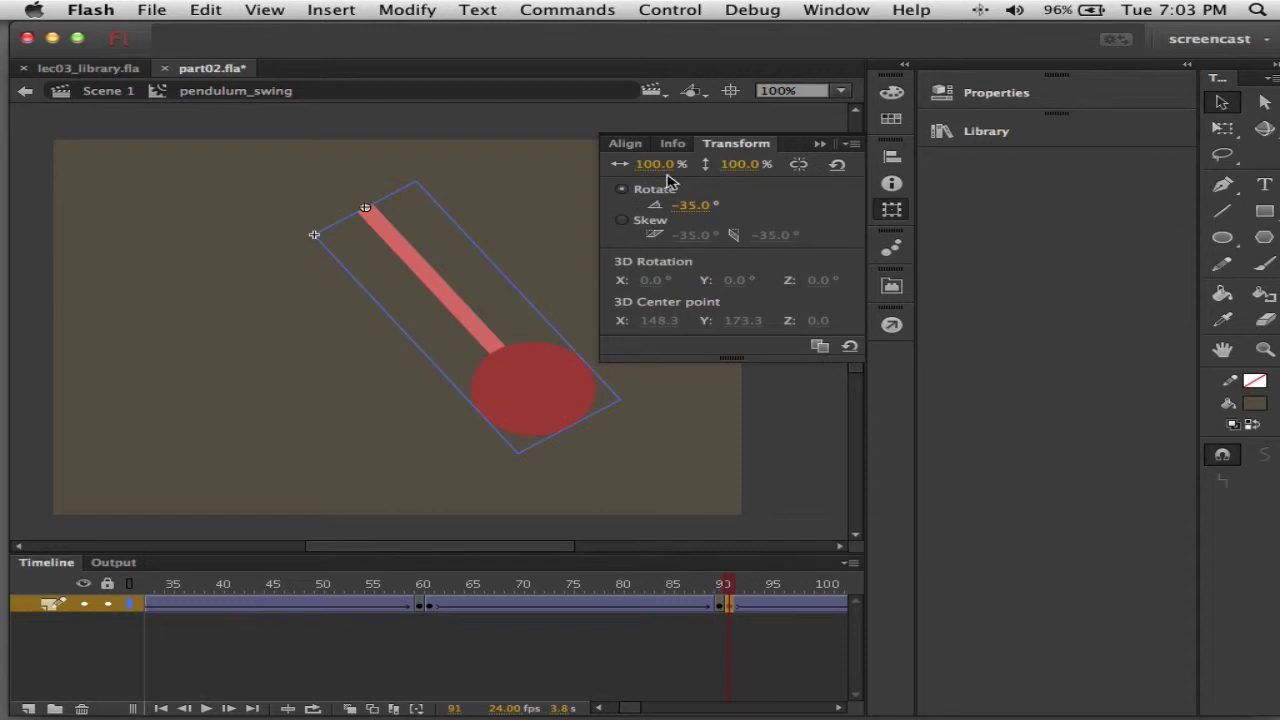
pyautogui.click(692, 208)
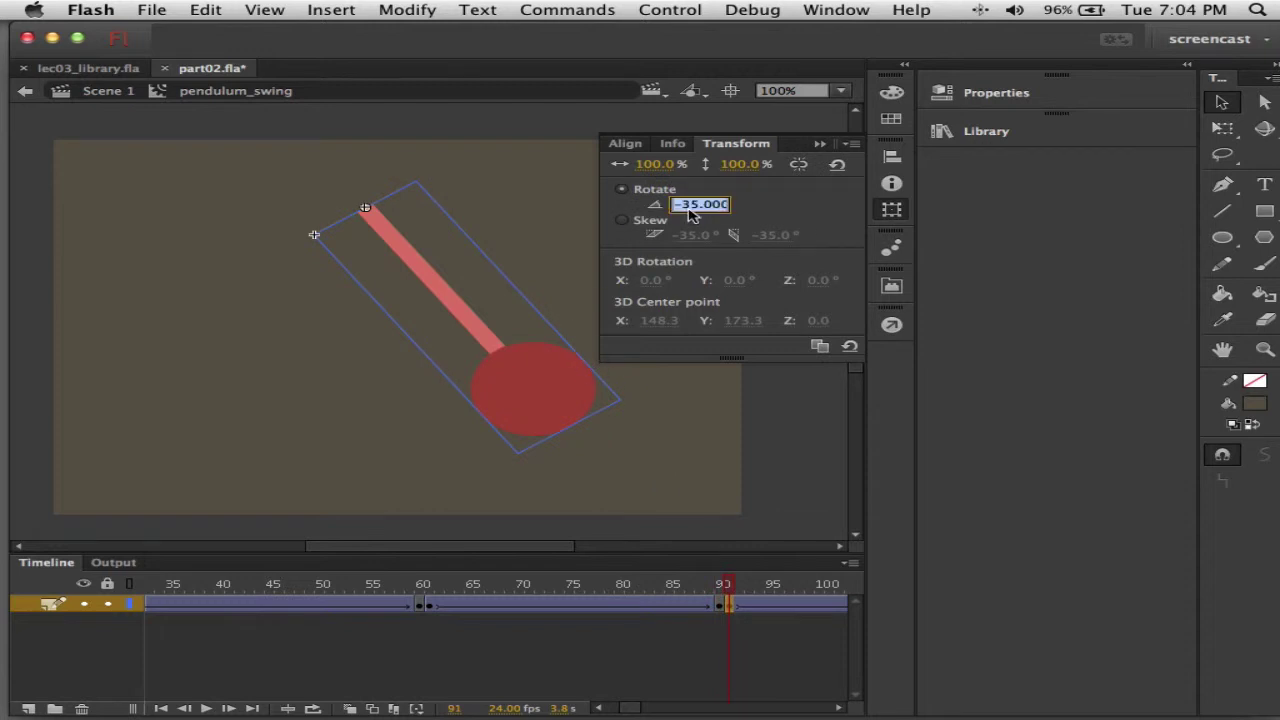
pyautogui.write('-20')
pyautogui.press('Return')
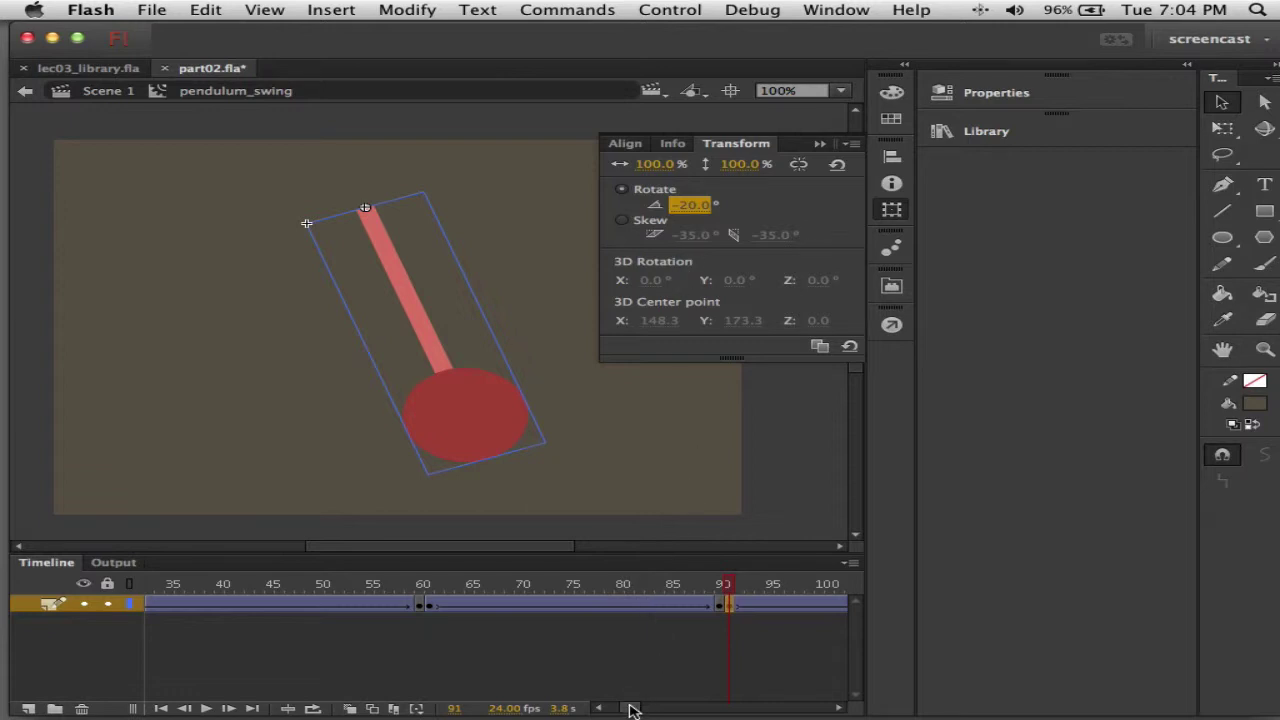
pyautogui.moveTo(632, 708); pyautogui.dragTo(640, 708)
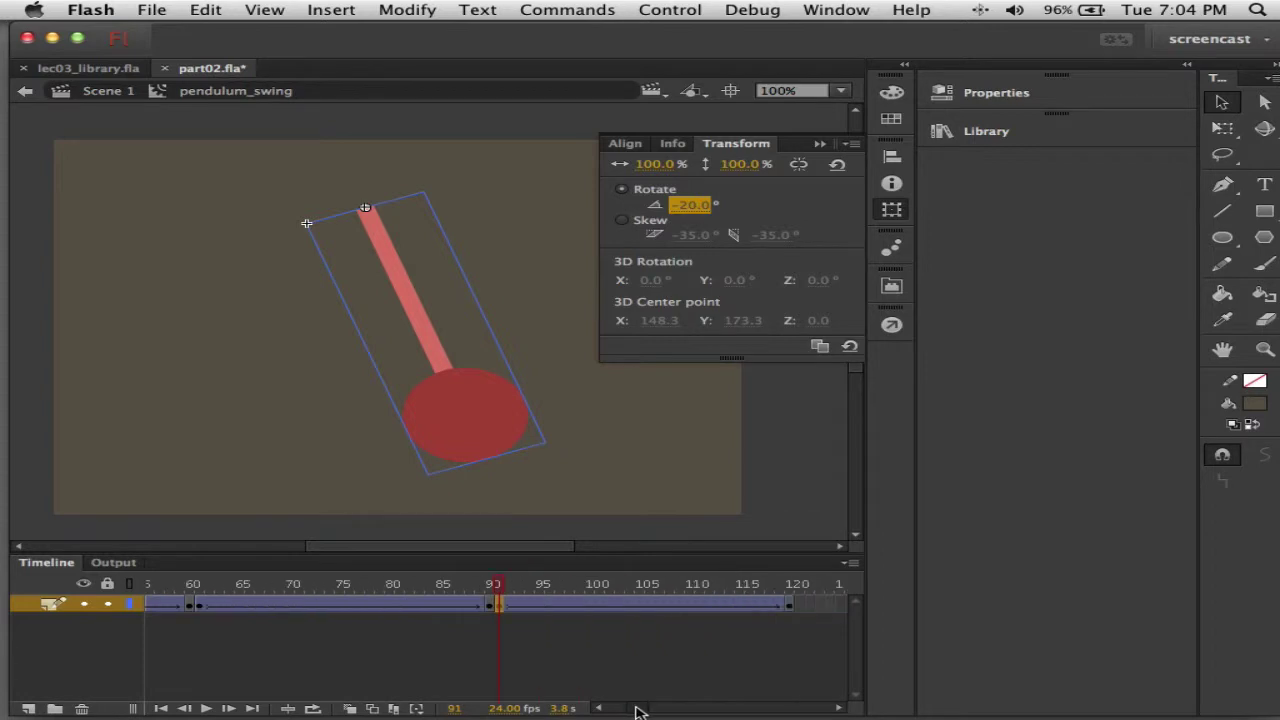
# - Set the pendulum's rotation to 15 degrees in the frame 120 keyframe and deselect it
pyautogui.click(789, 604)
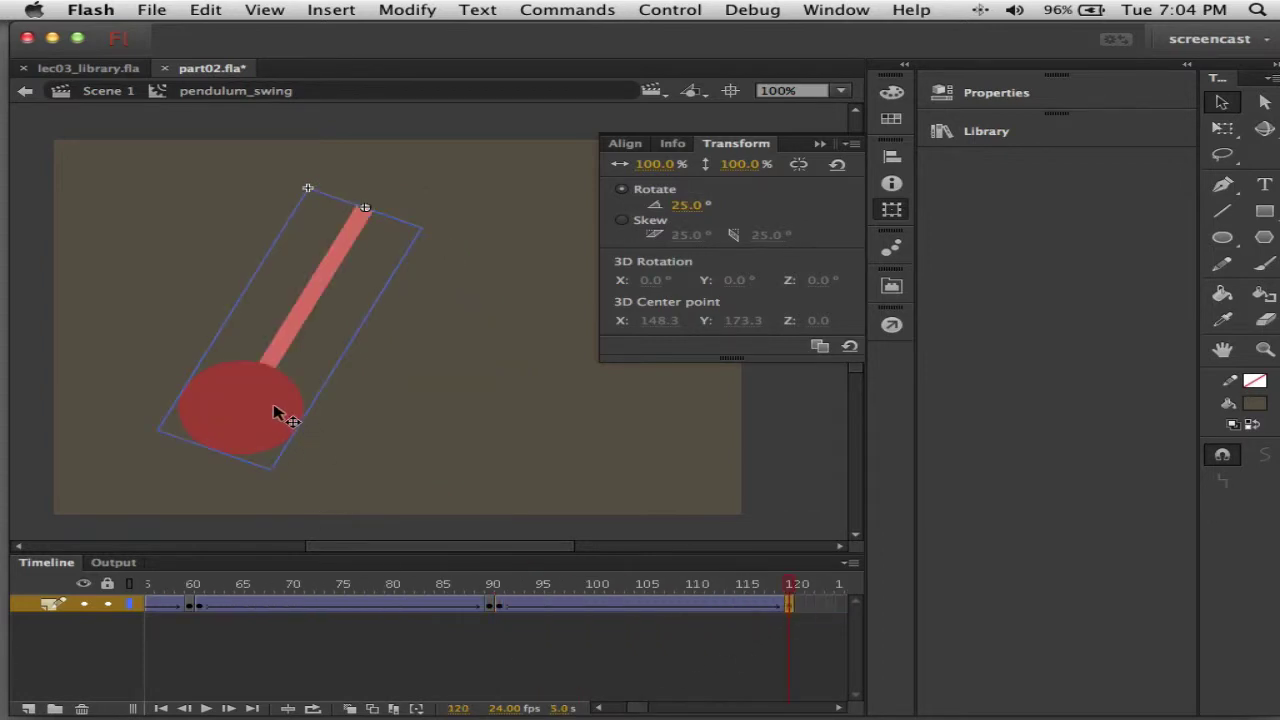
pyautogui.click(688, 206)
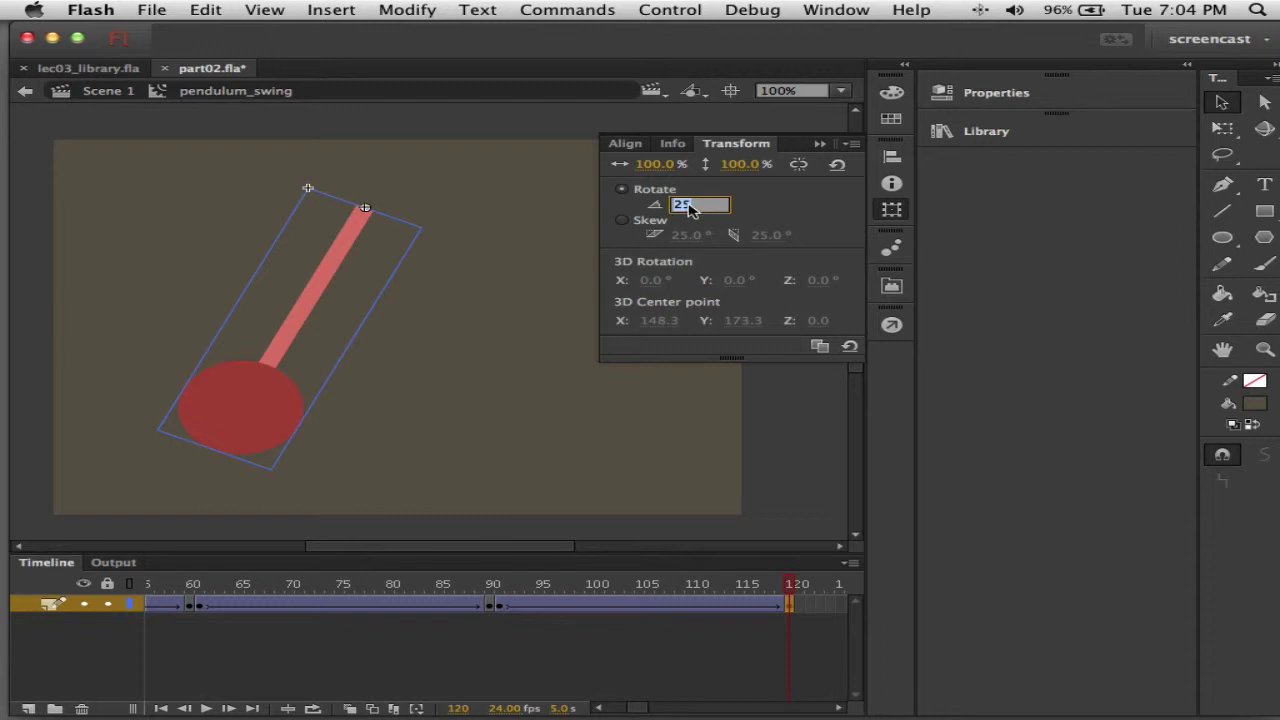
pyautogui.write('1')
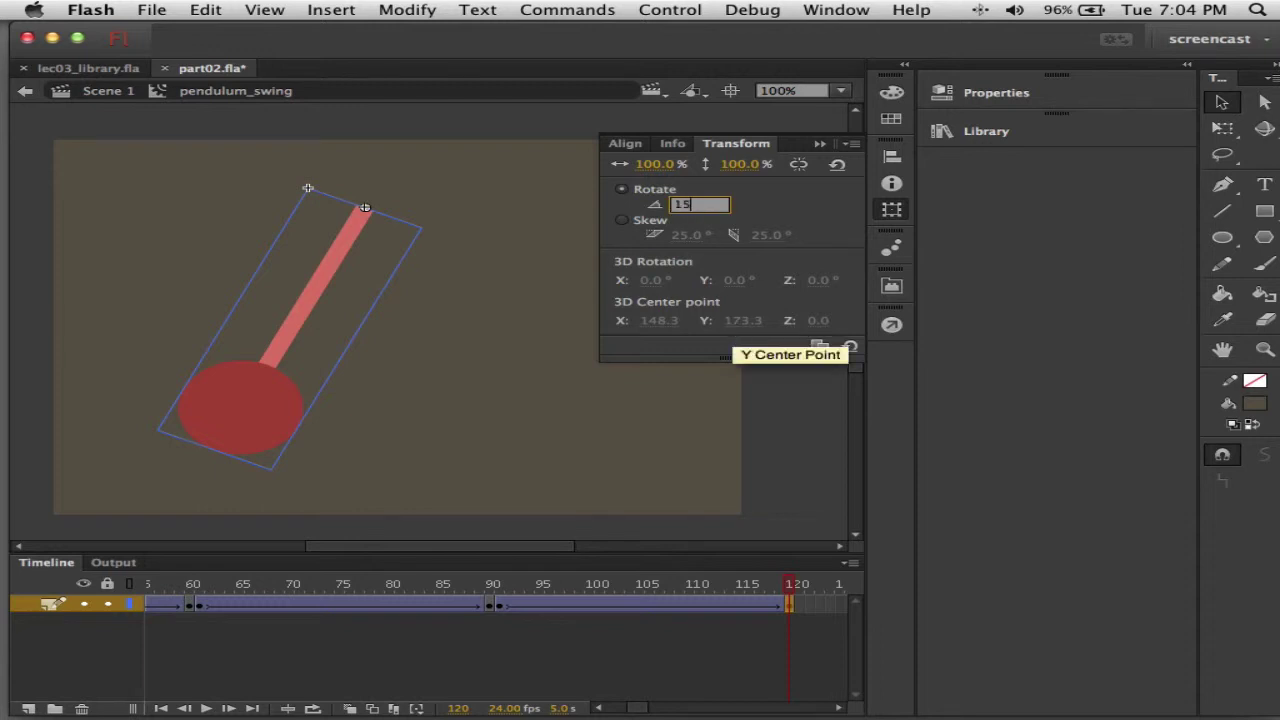
pyautogui.press('Return')
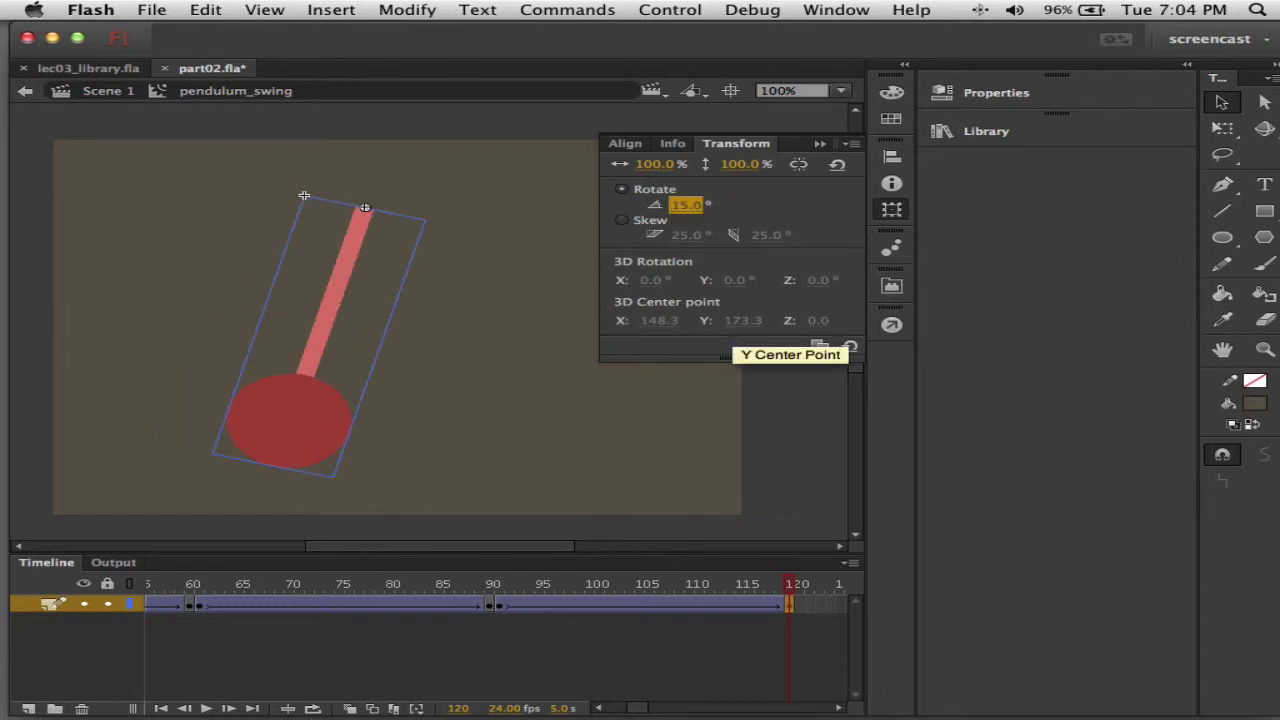
pyautogui.click(620, 640)
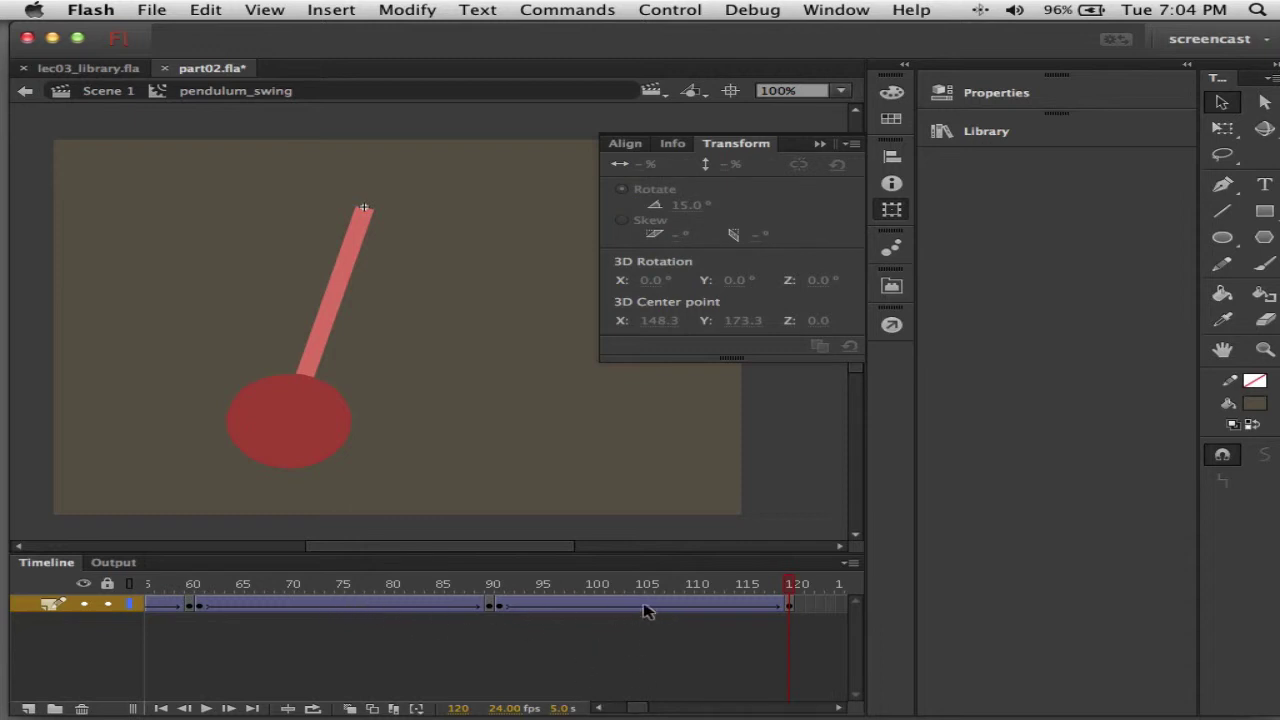
# - Select frame 99 within the last tween and reset the screencast workspace to its original layout
pyautogui.click(581, 606)
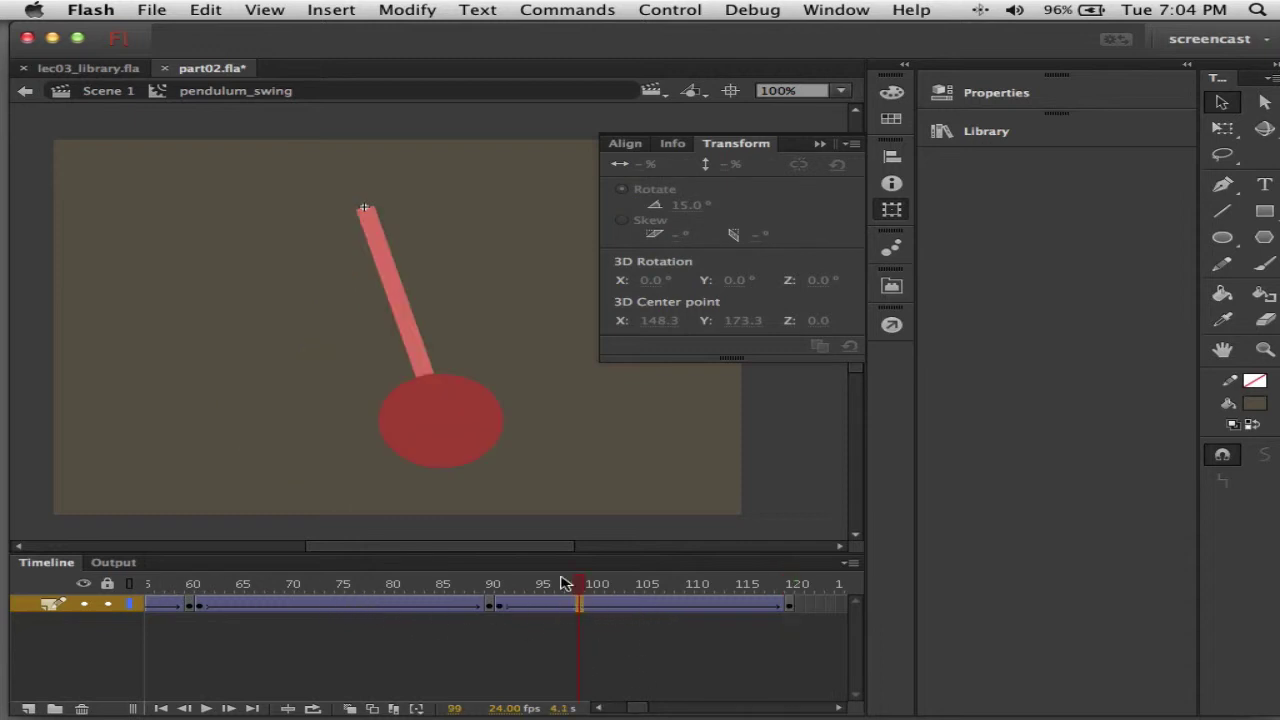
pyautogui.click(1036, 93)
pyautogui.click(988, 100)
pyautogui.click(820, 144)
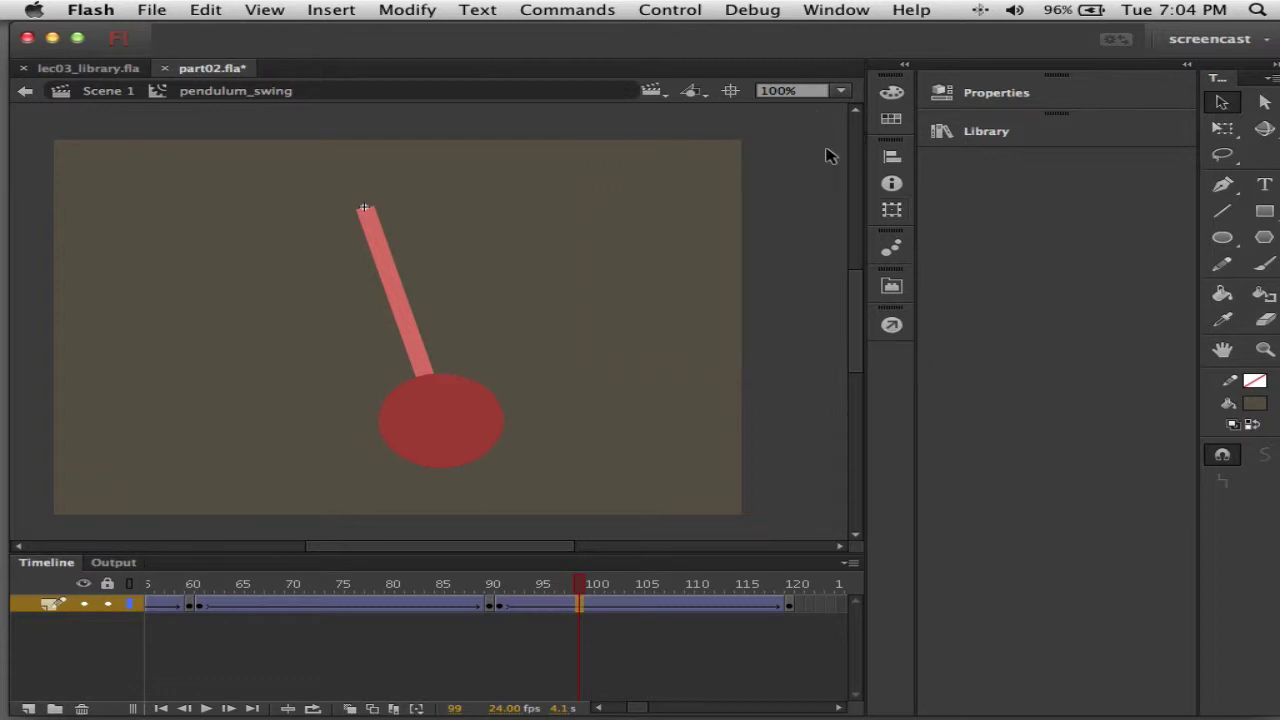
pyautogui.moveTo(826, 460)
pyautogui.mouseDown()
pyautogui.moveTo(735, 464)
pyautogui.moveTo(822, 464)
pyautogui.mouseUp()
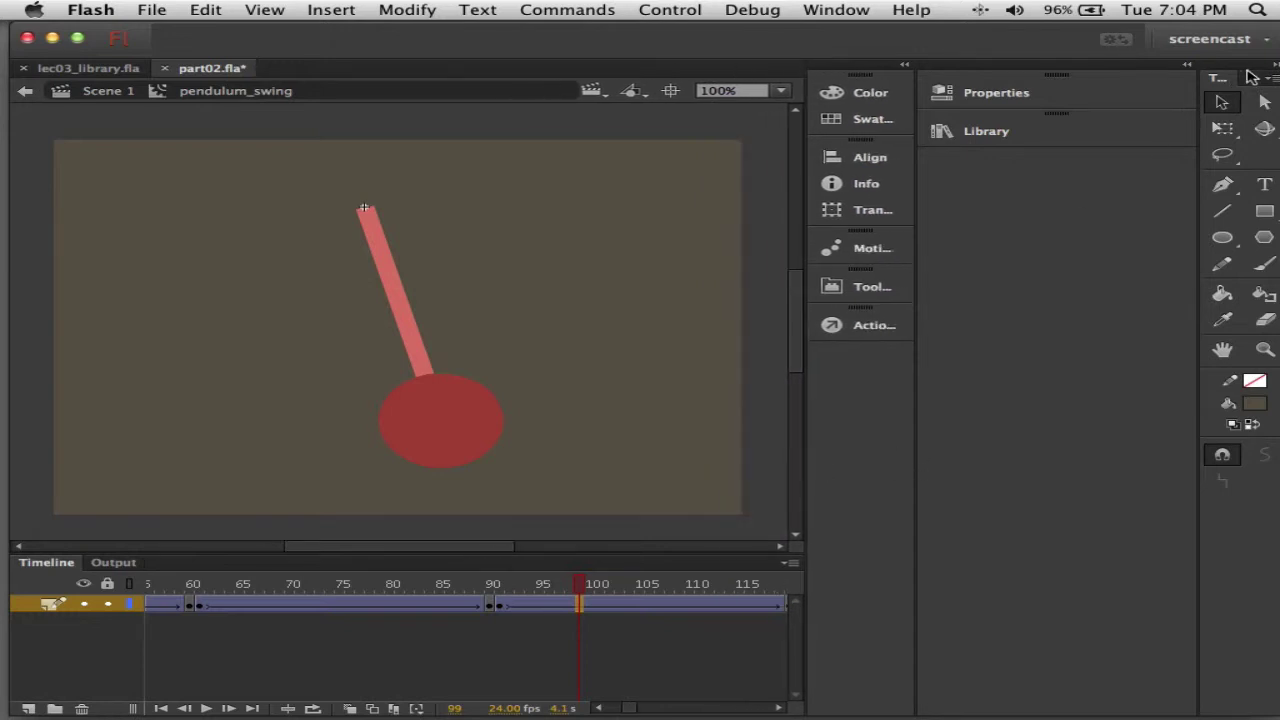
pyautogui.click(1266, 39)
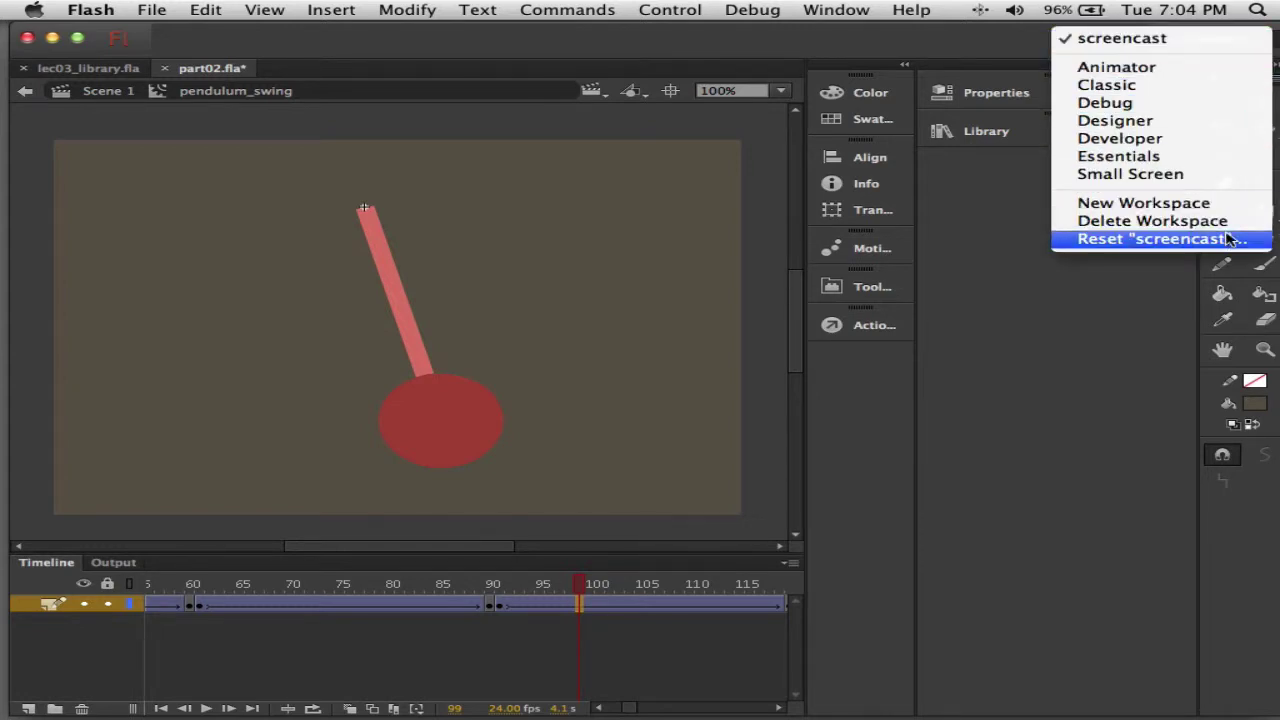
pyautogui.click(1150, 239)
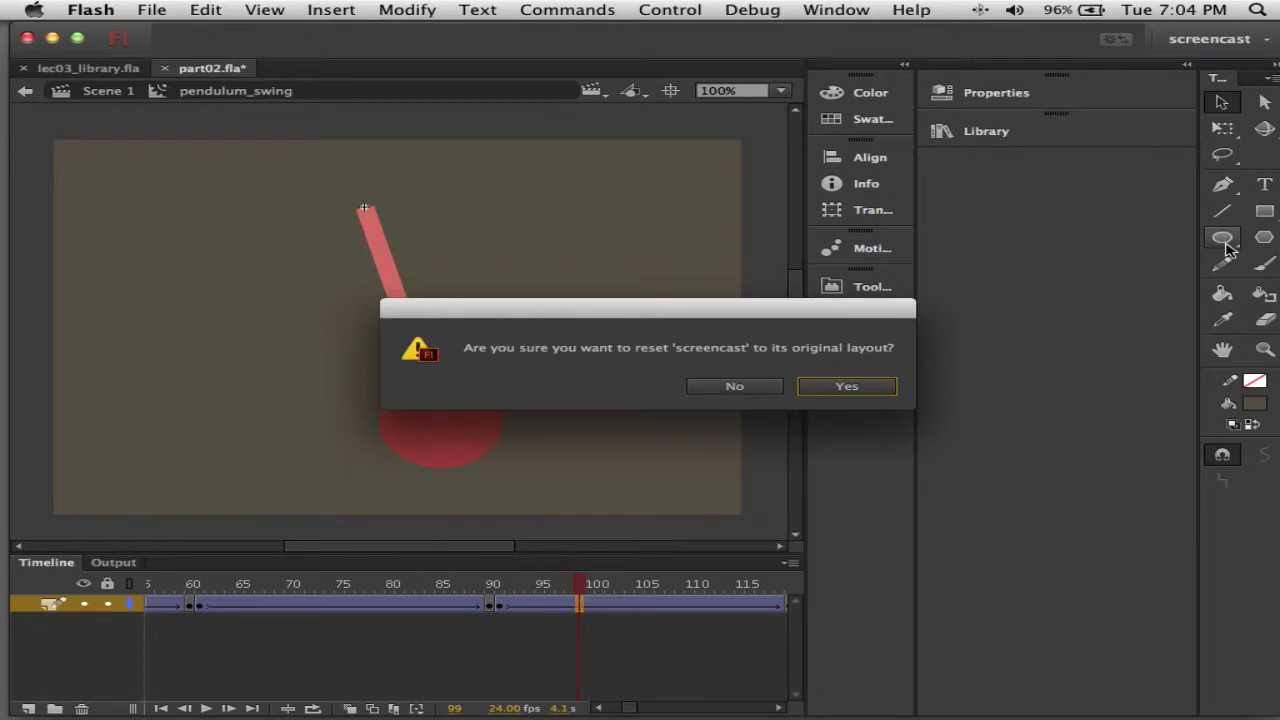
pyautogui.click(871, 388)
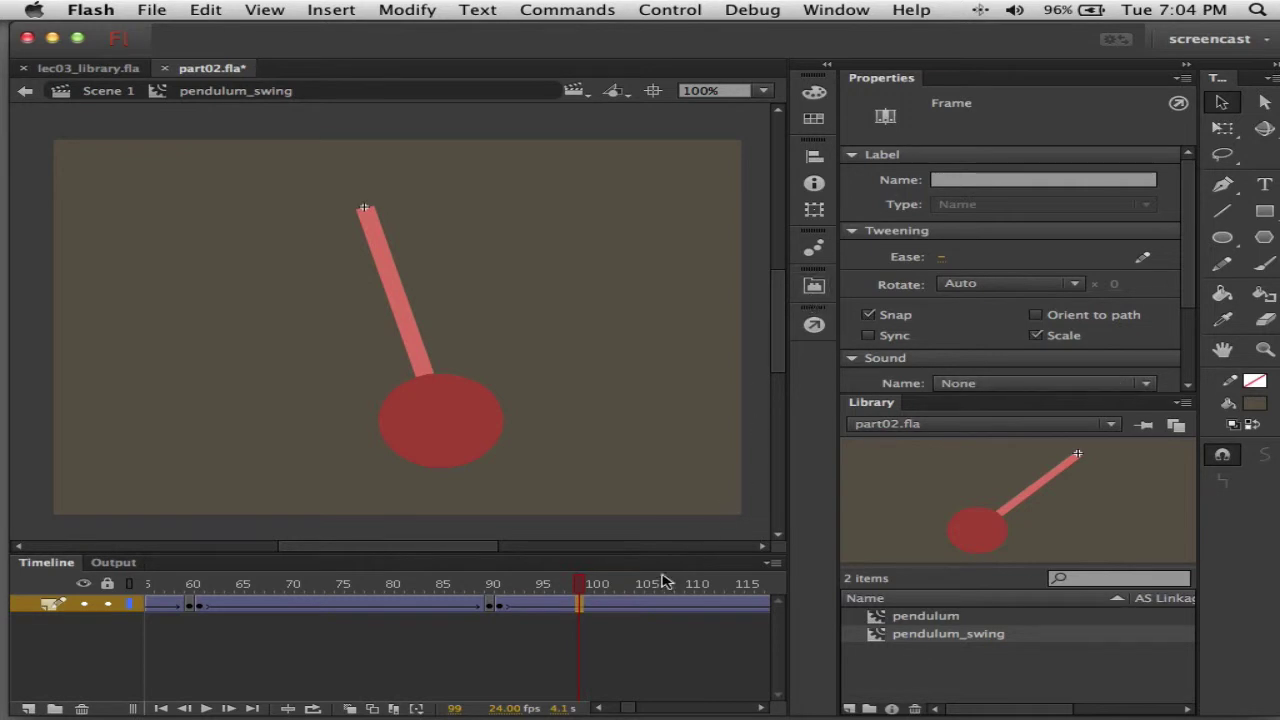
# - Inspect the custom ease curves of the tweens spanning frames 91 to 120 and frames 61 to 90
pyautogui.click(1143, 257)
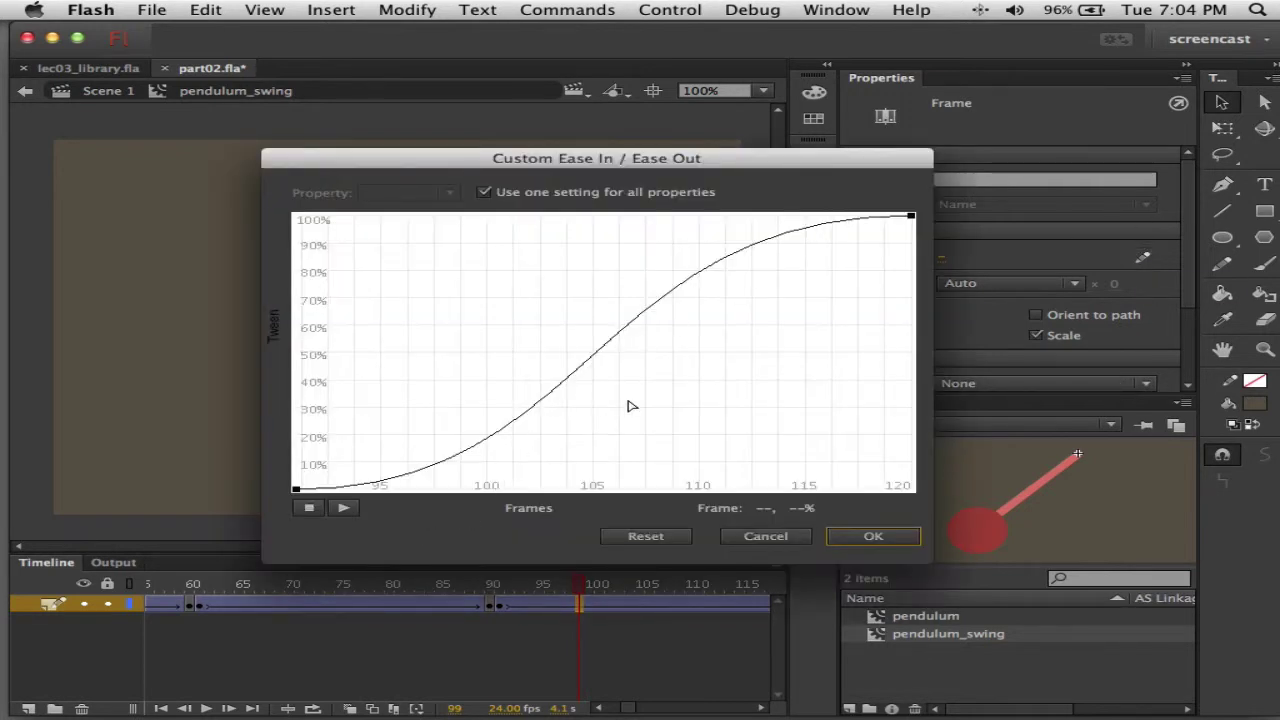
pyautogui.click(845, 538)
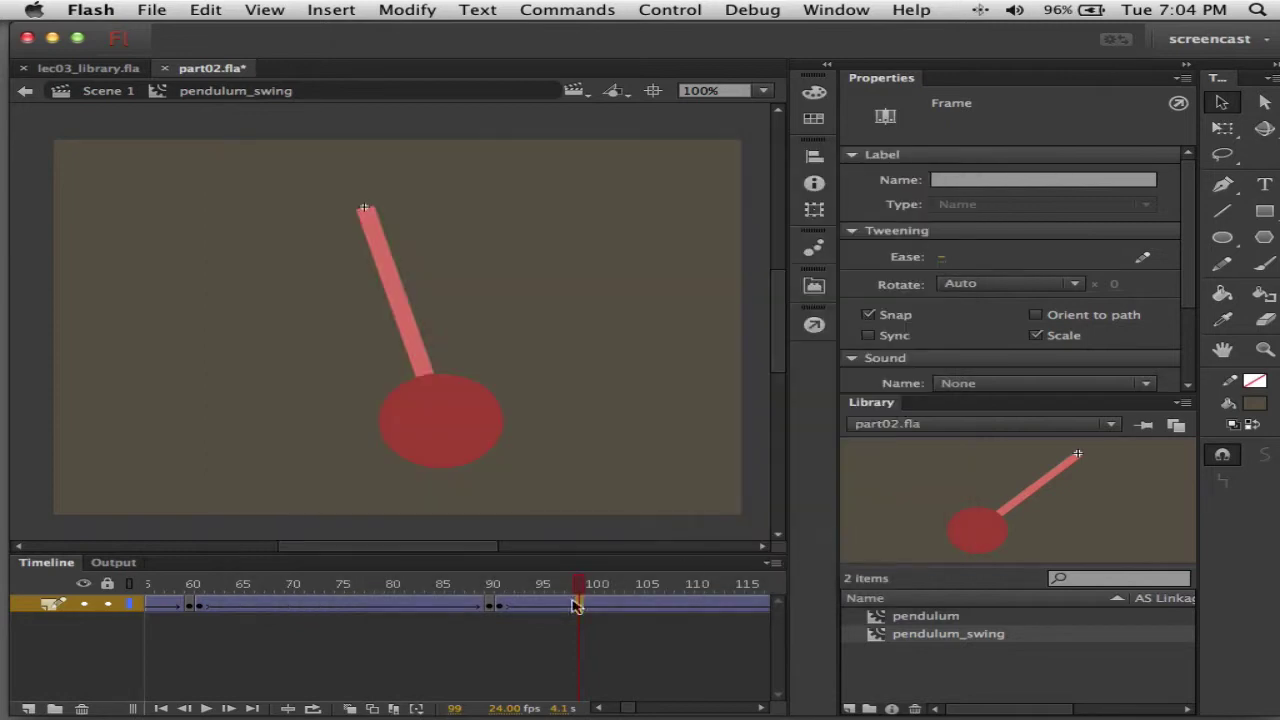
pyautogui.click(393, 605)
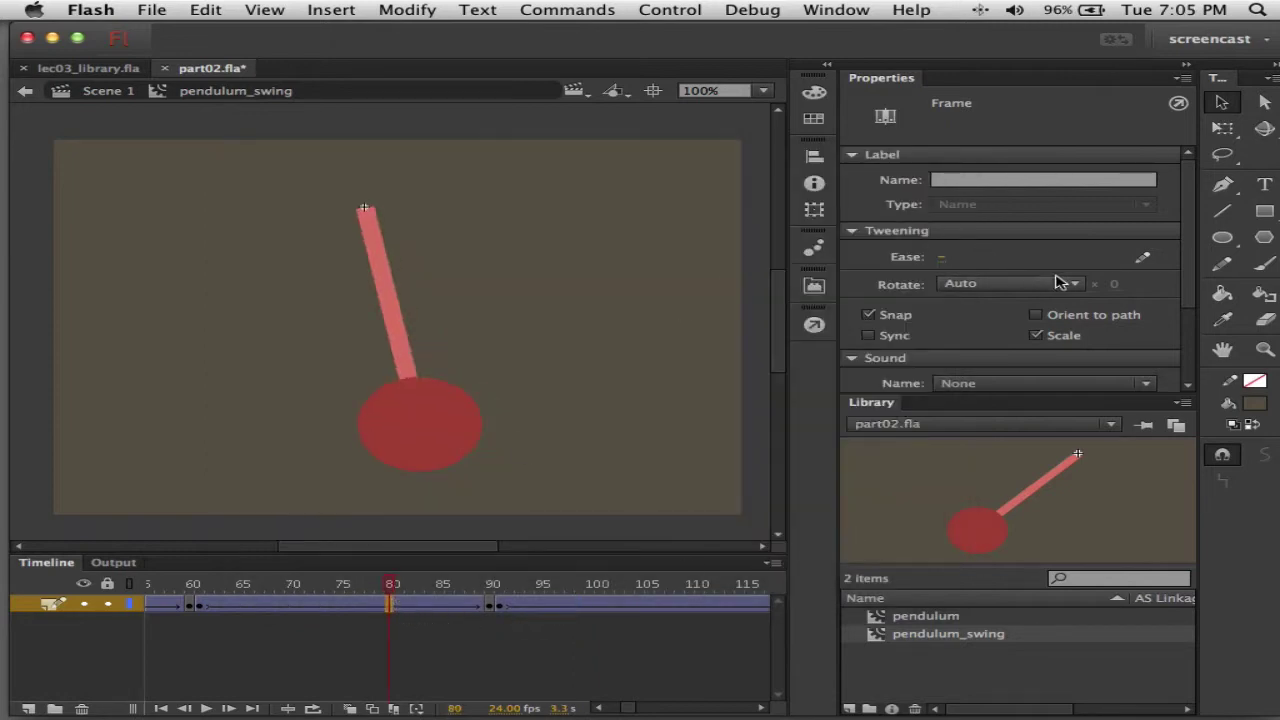
pyautogui.click(1148, 258)
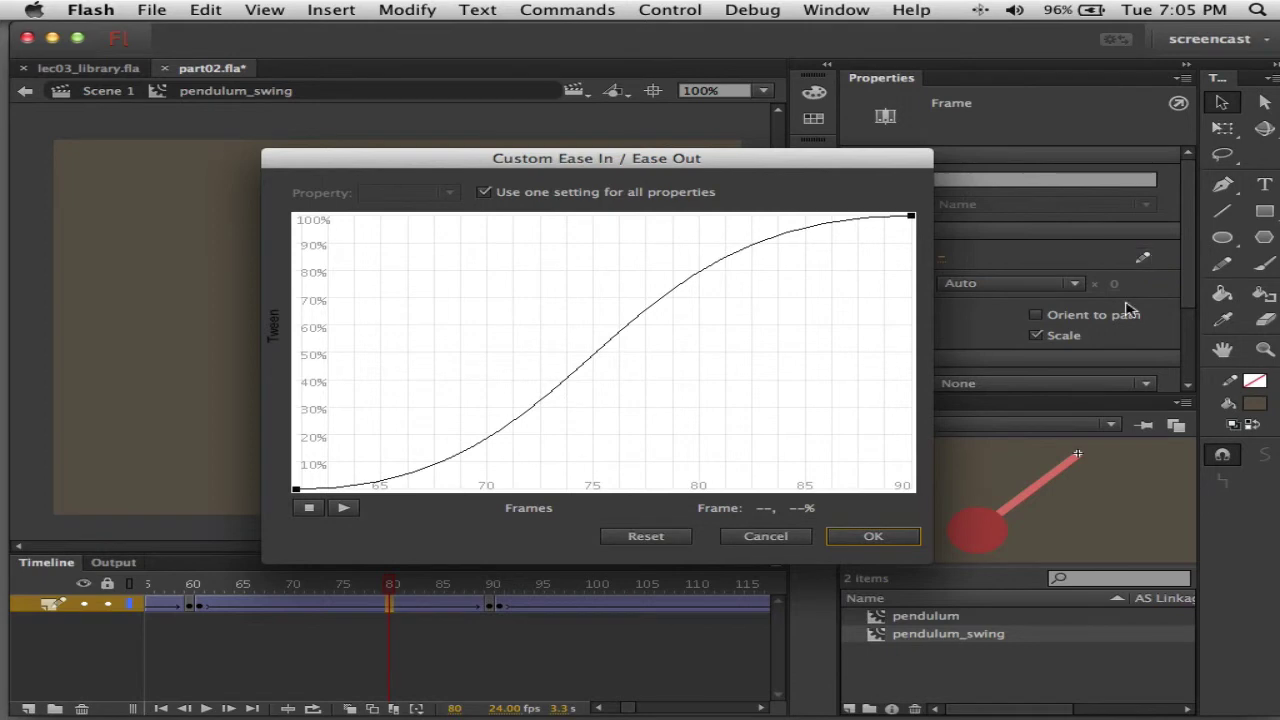
pyautogui.click(900, 541)
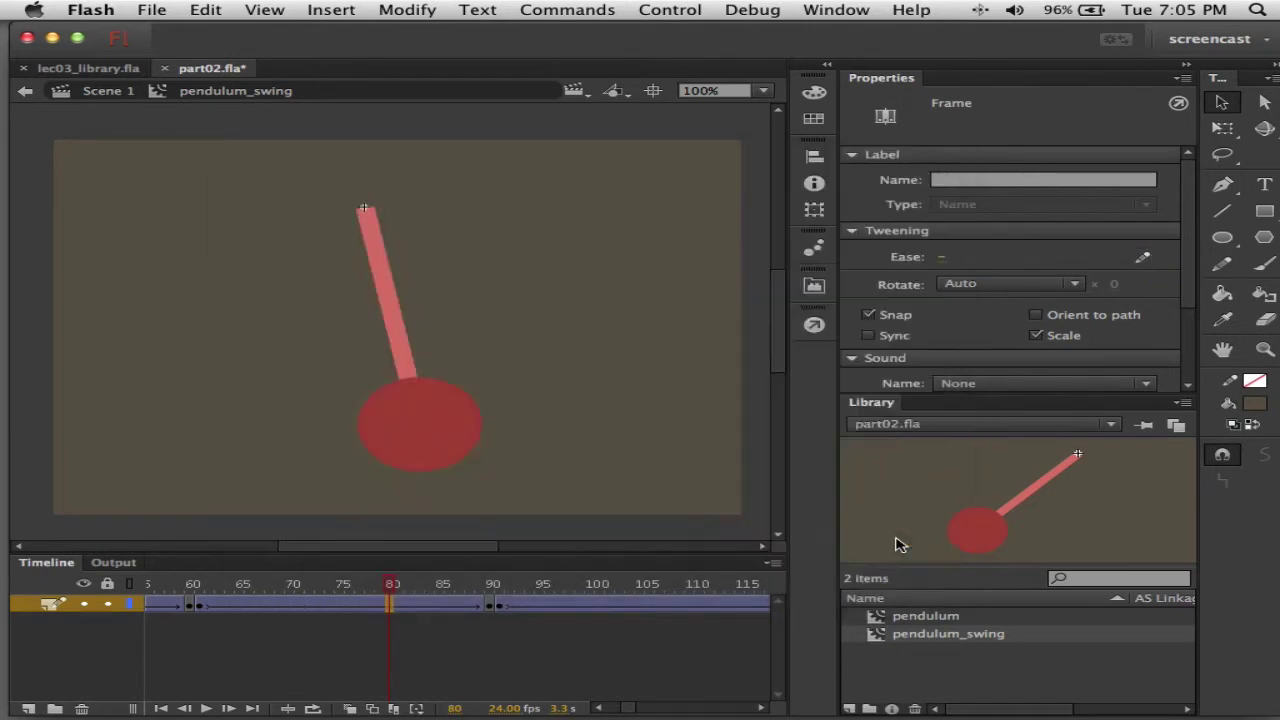
# - Test the movie to watch the pendulum's decreasing swing, and close the preview
pyautogui.click(668, 634)
pyautogui.press('super+Return')
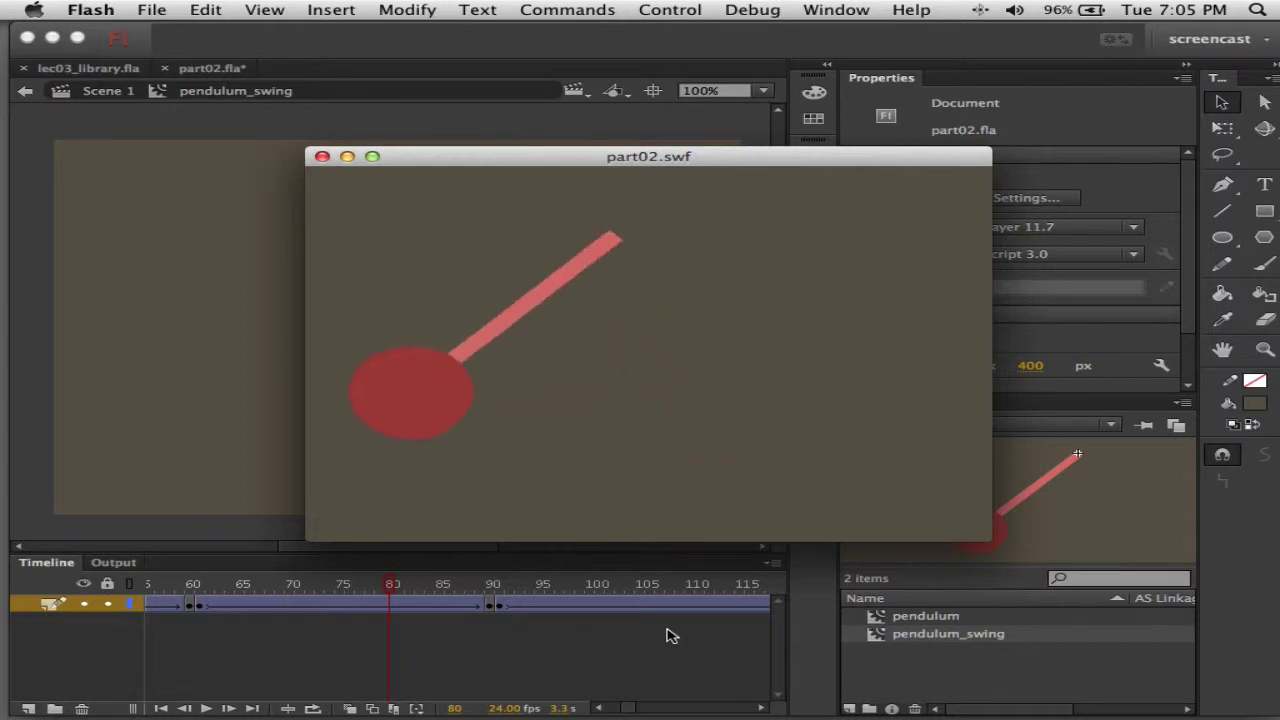
pyautogui.click(322, 157)
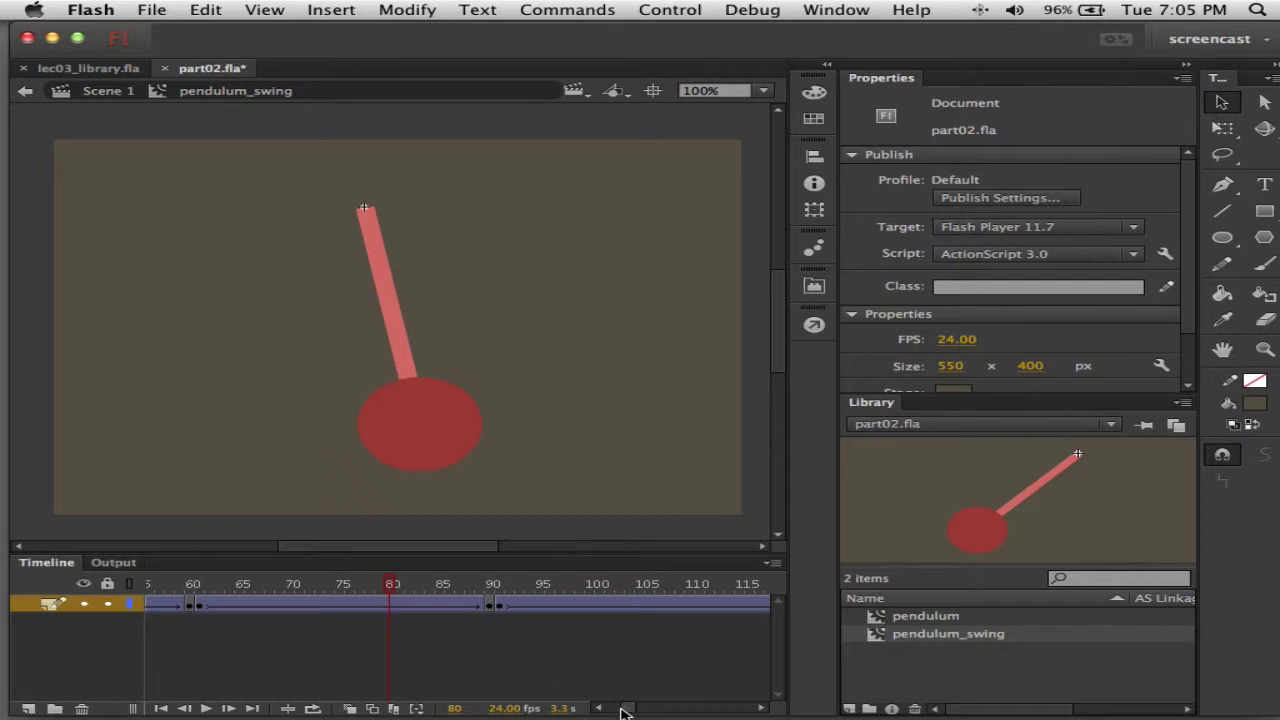
# - Duplicate frames 61 to 120 so the copy starts at frame 121
pyautogui.moveTo(620, 711); pyautogui.dragTo(621, 711)
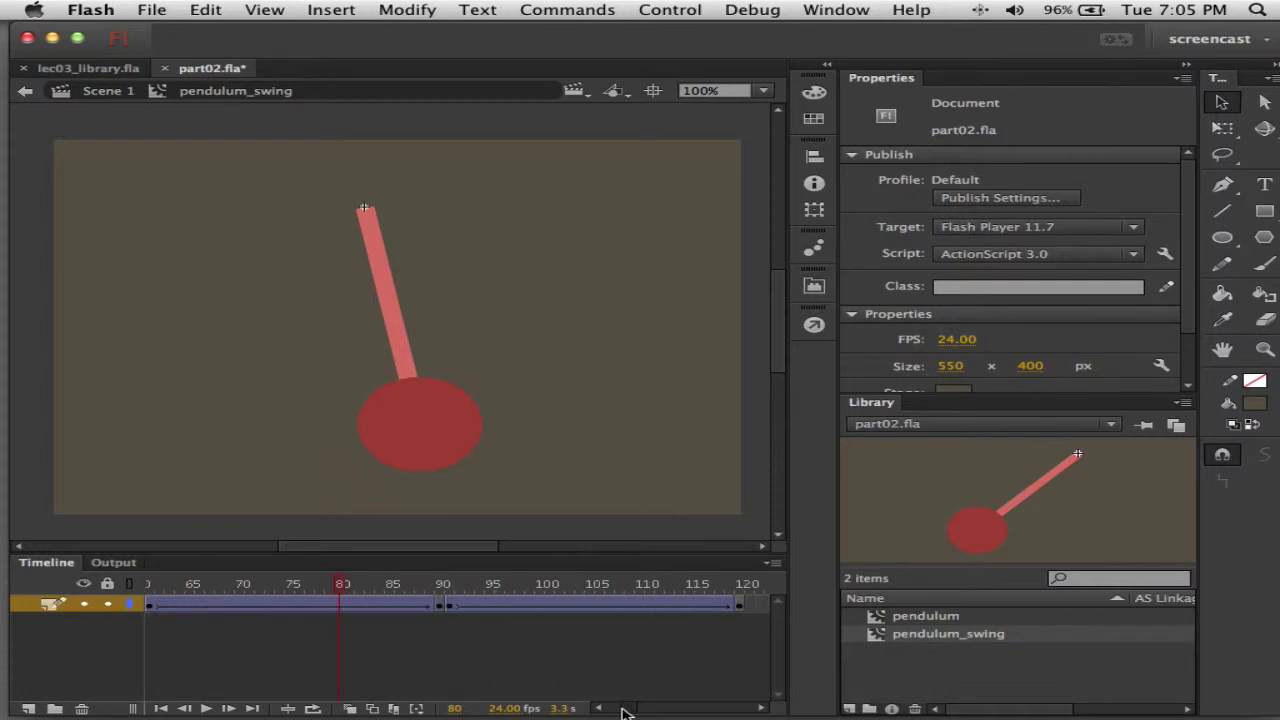
pyautogui.click(150, 607)
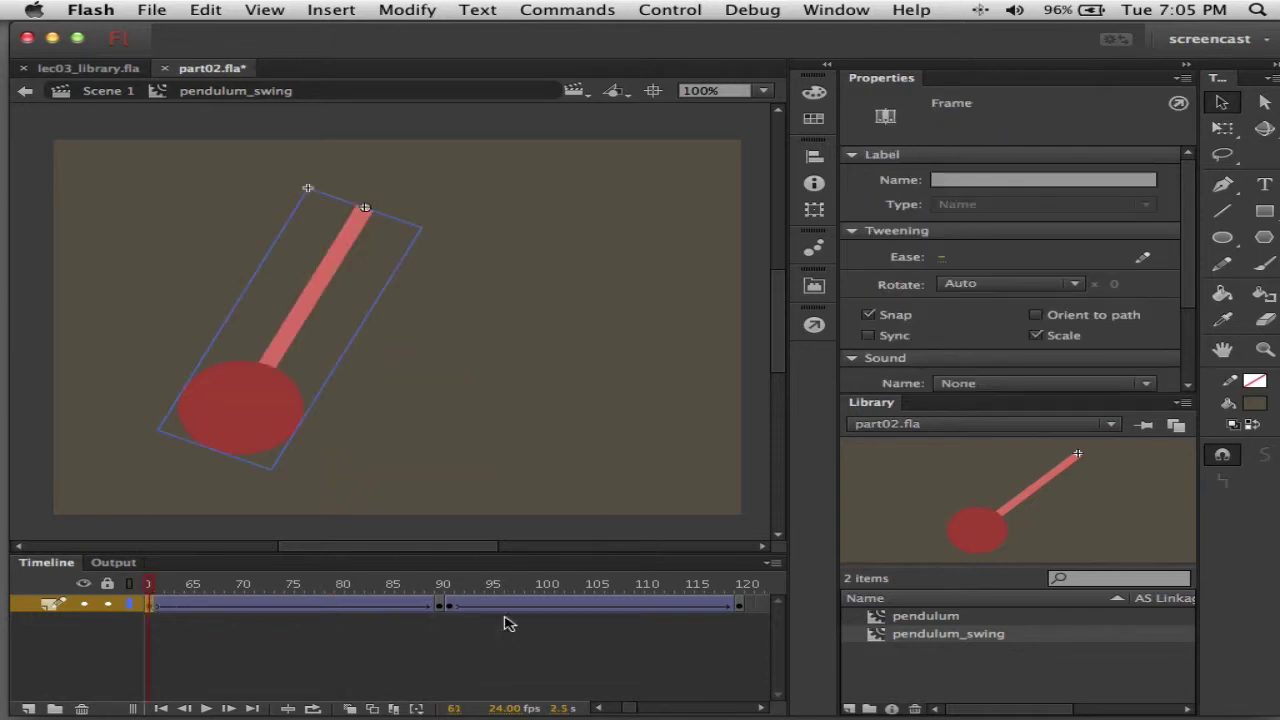
pyautogui.click(740, 610)
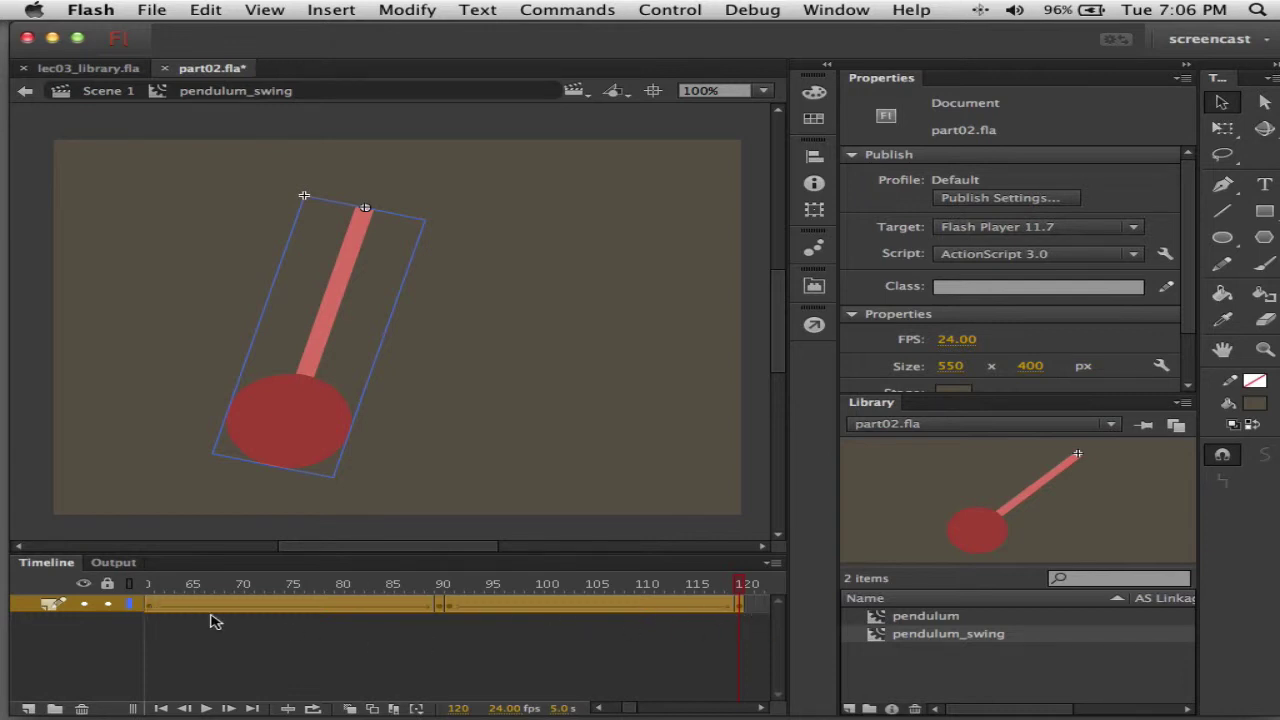
pyautogui.click(149, 606)
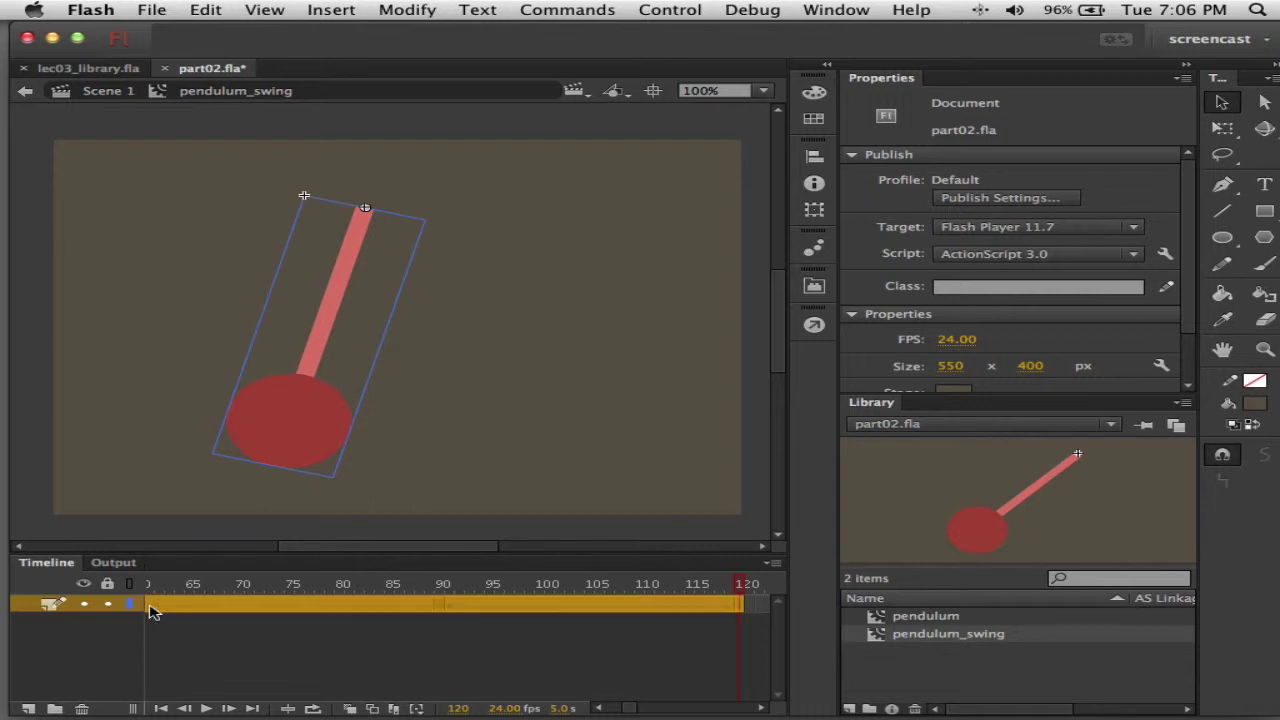
pyautogui.moveTo(149, 612); pyautogui.dragTo(754, 608)
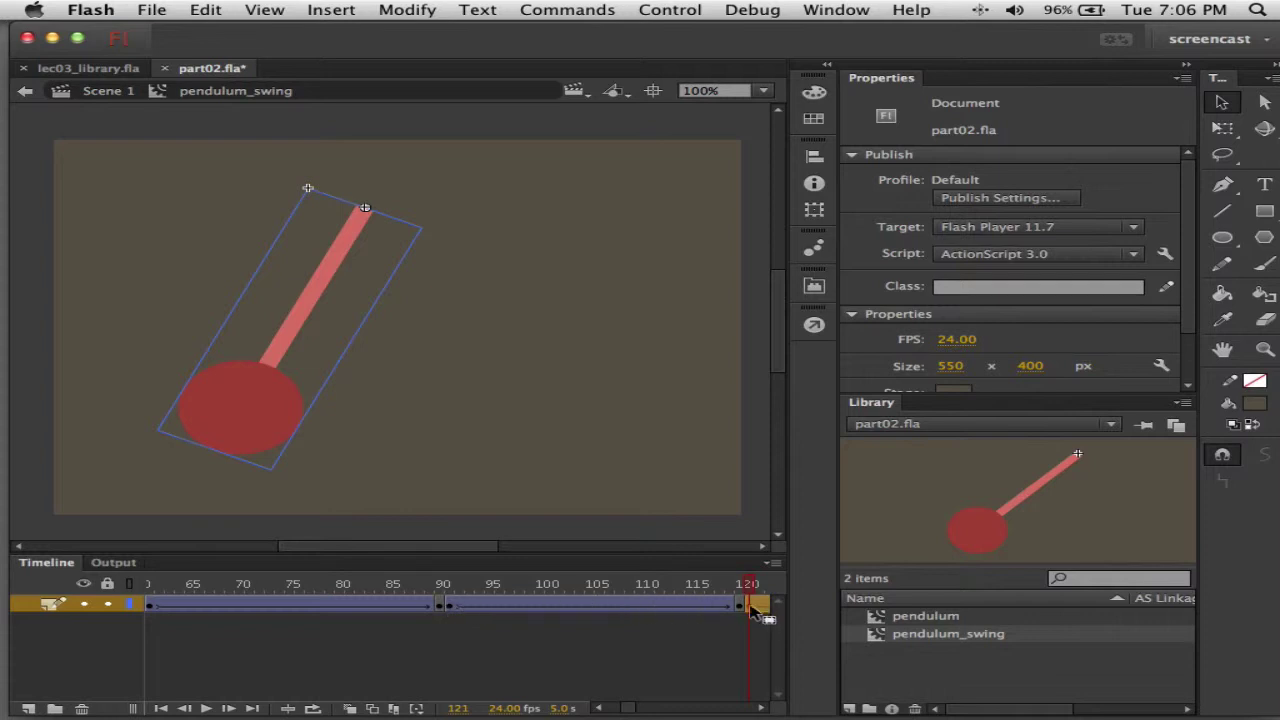
# - Check the pendulum's rotation at frame 120 and set it to 15 degrees in the frame 121 keyframe
pyautogui.click(743, 606)
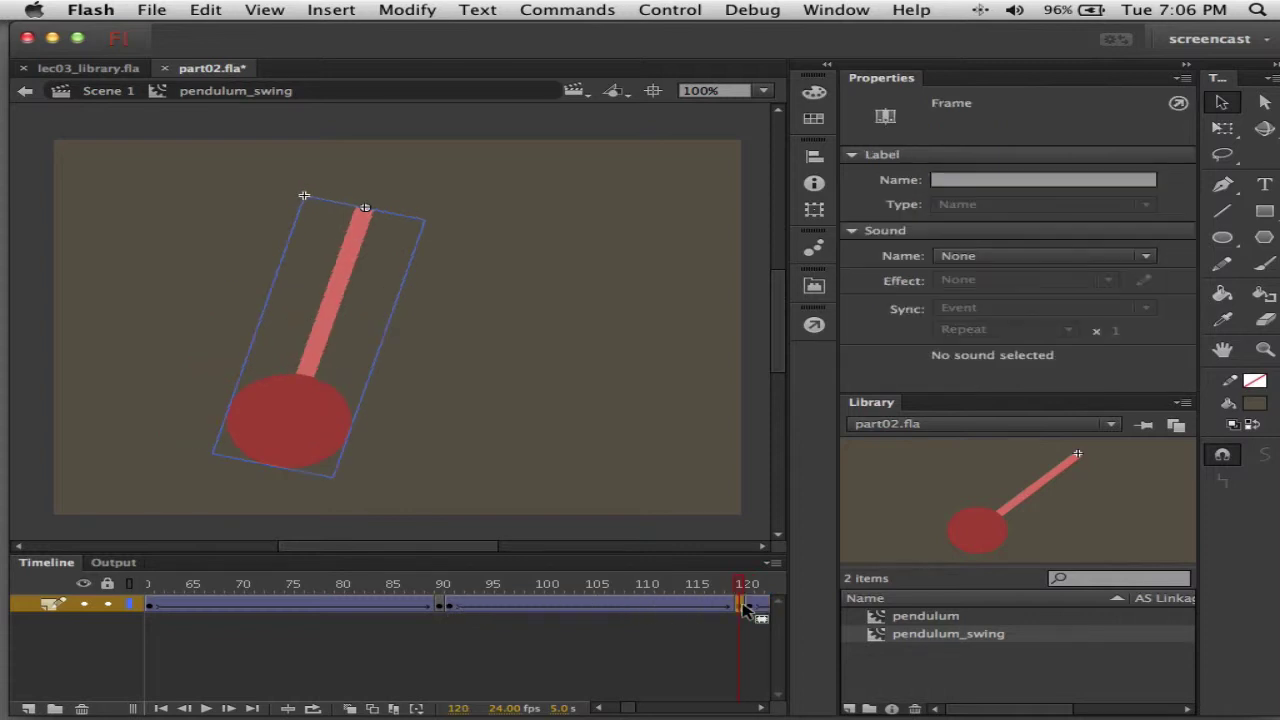
pyautogui.click(297, 414)
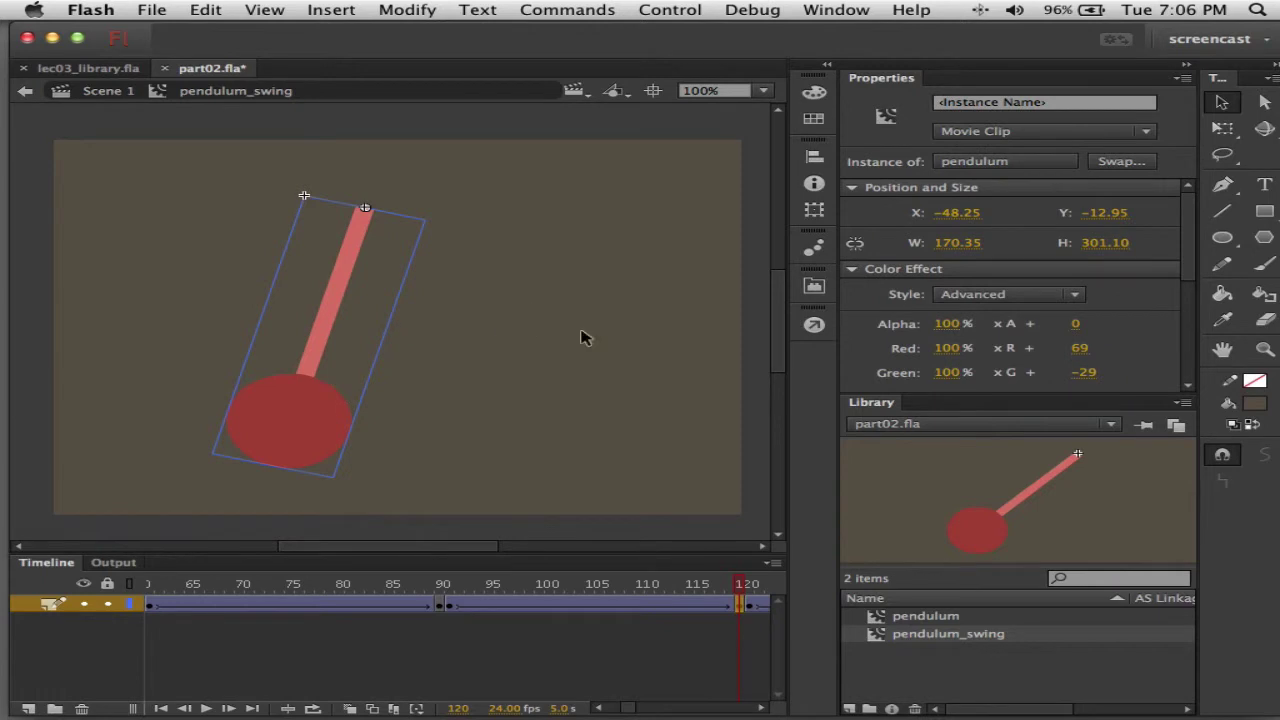
pyautogui.click(813, 211)
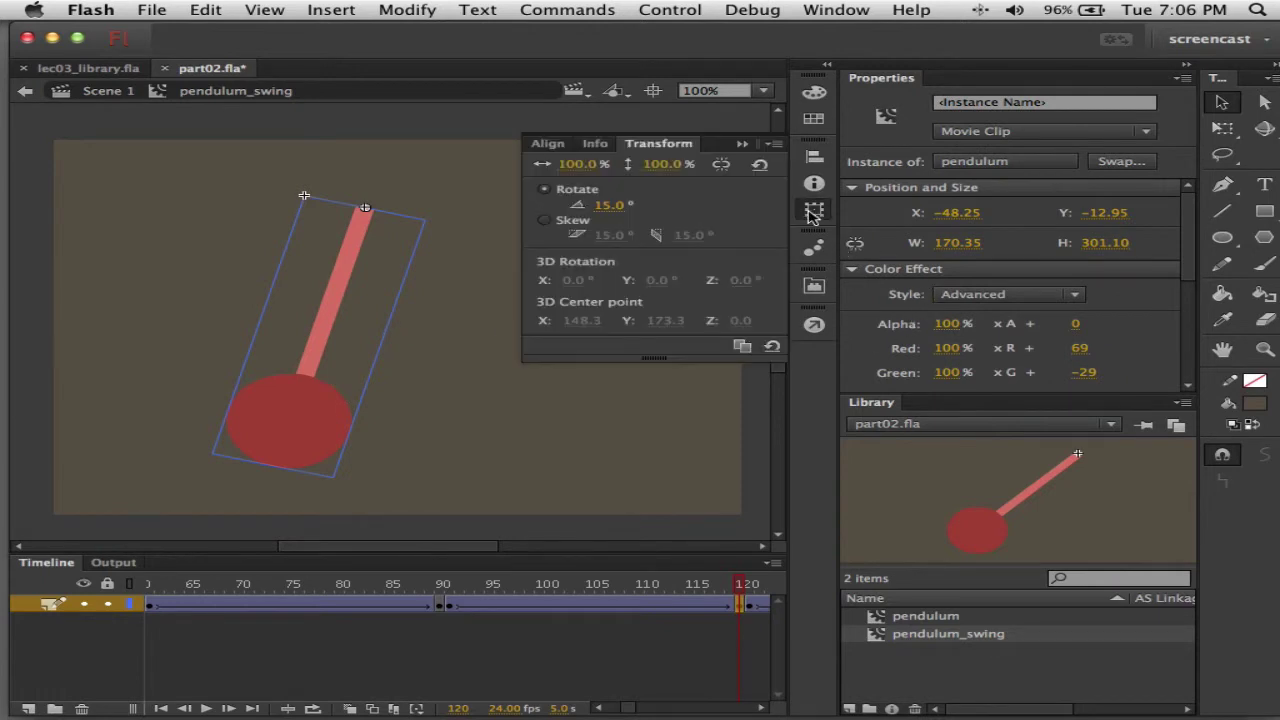
pyautogui.click(753, 611)
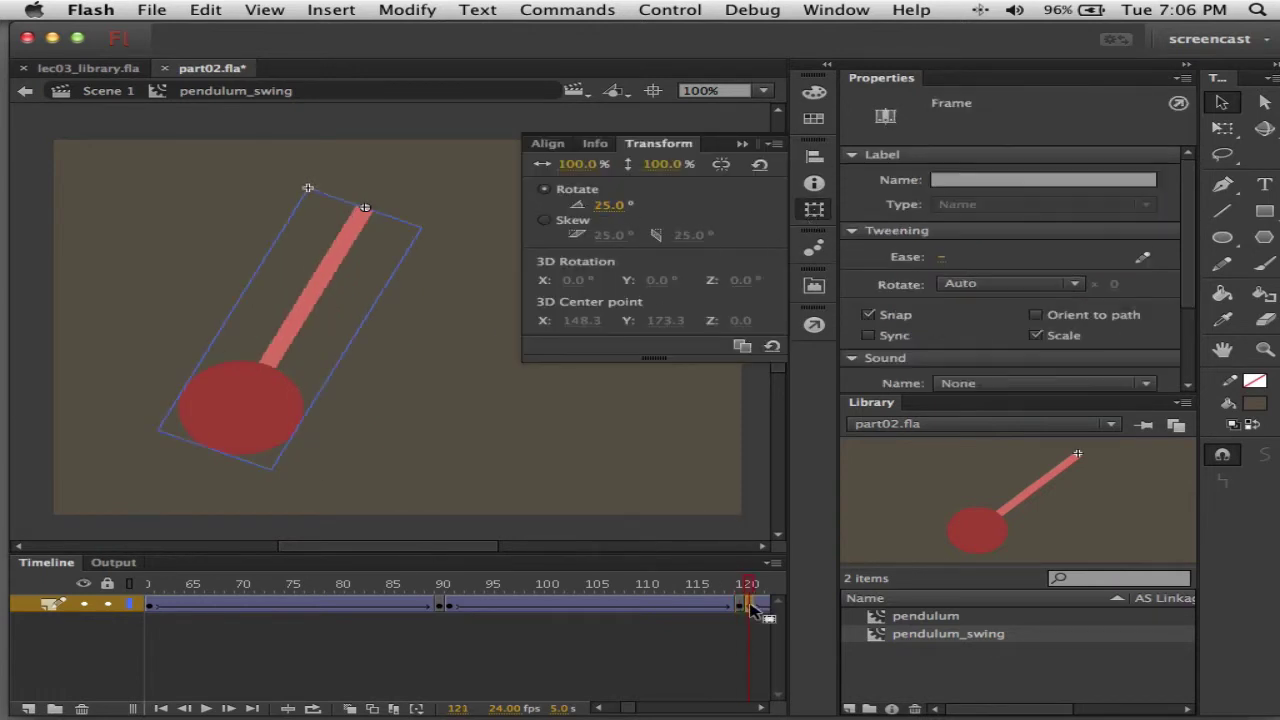
pyautogui.click(226, 424)
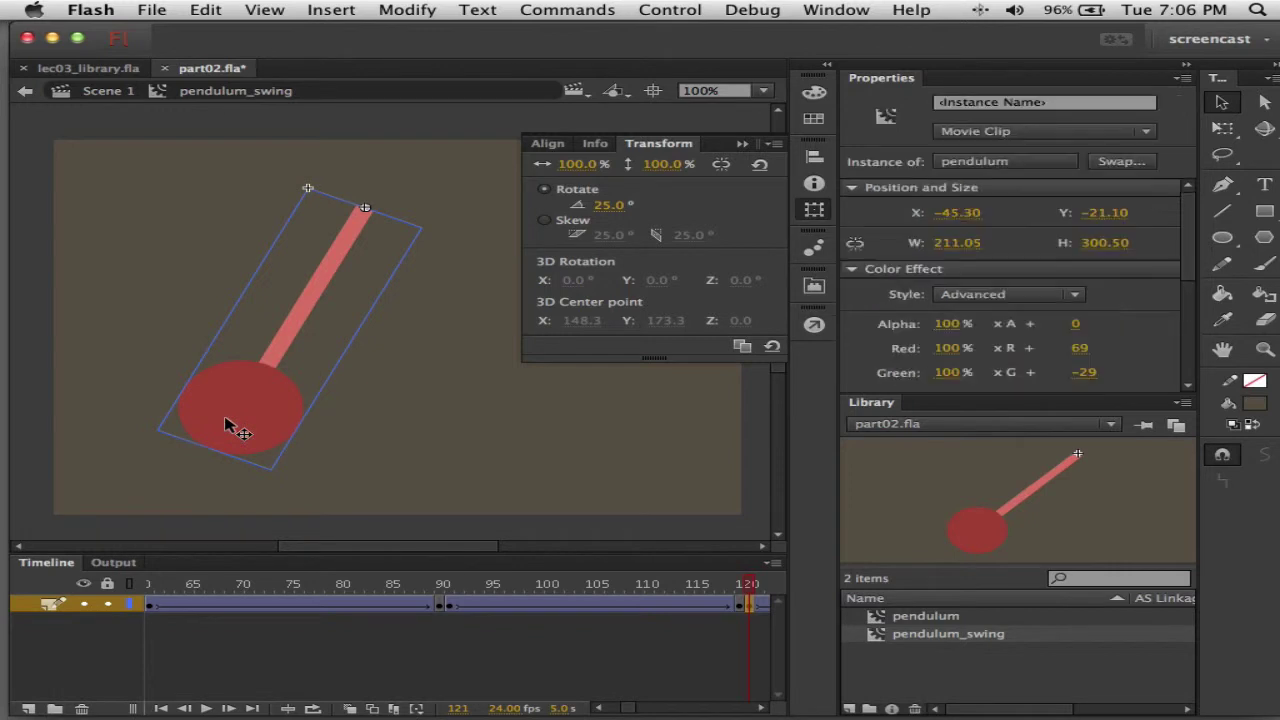
pyautogui.click(606, 208)
pyautogui.write('1')
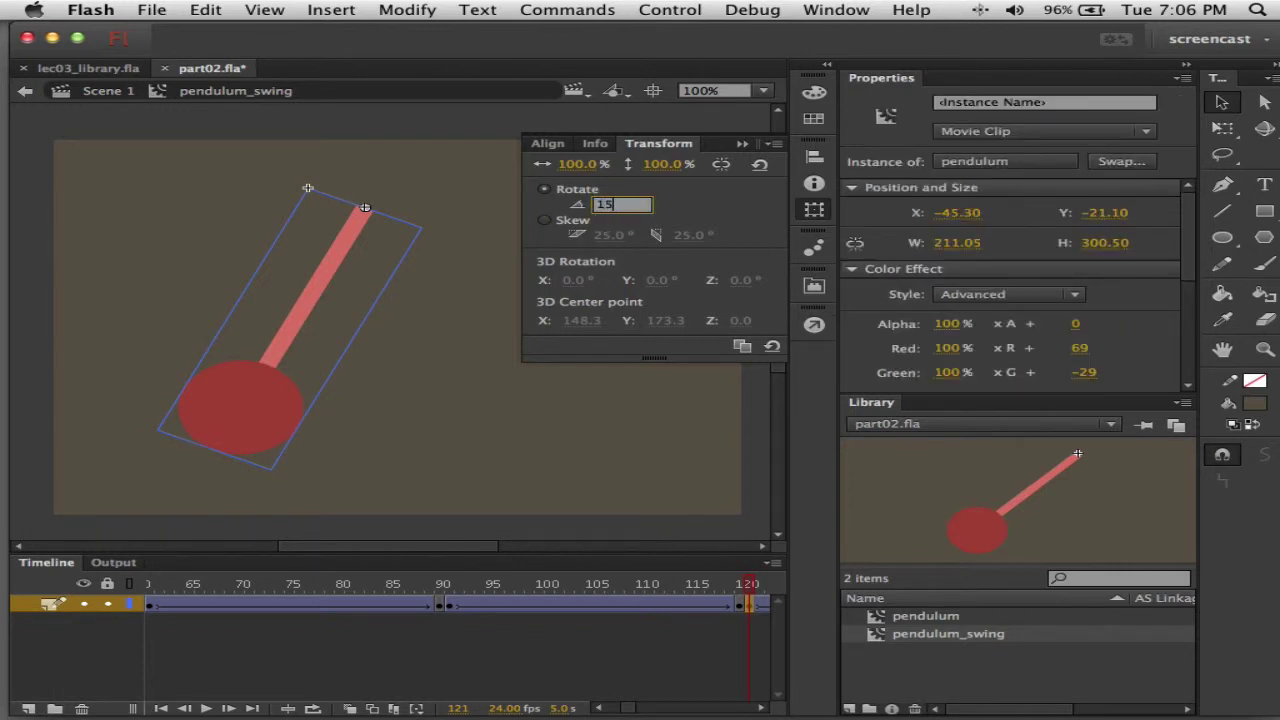
pyautogui.write('5')
pyautogui.press('Return')
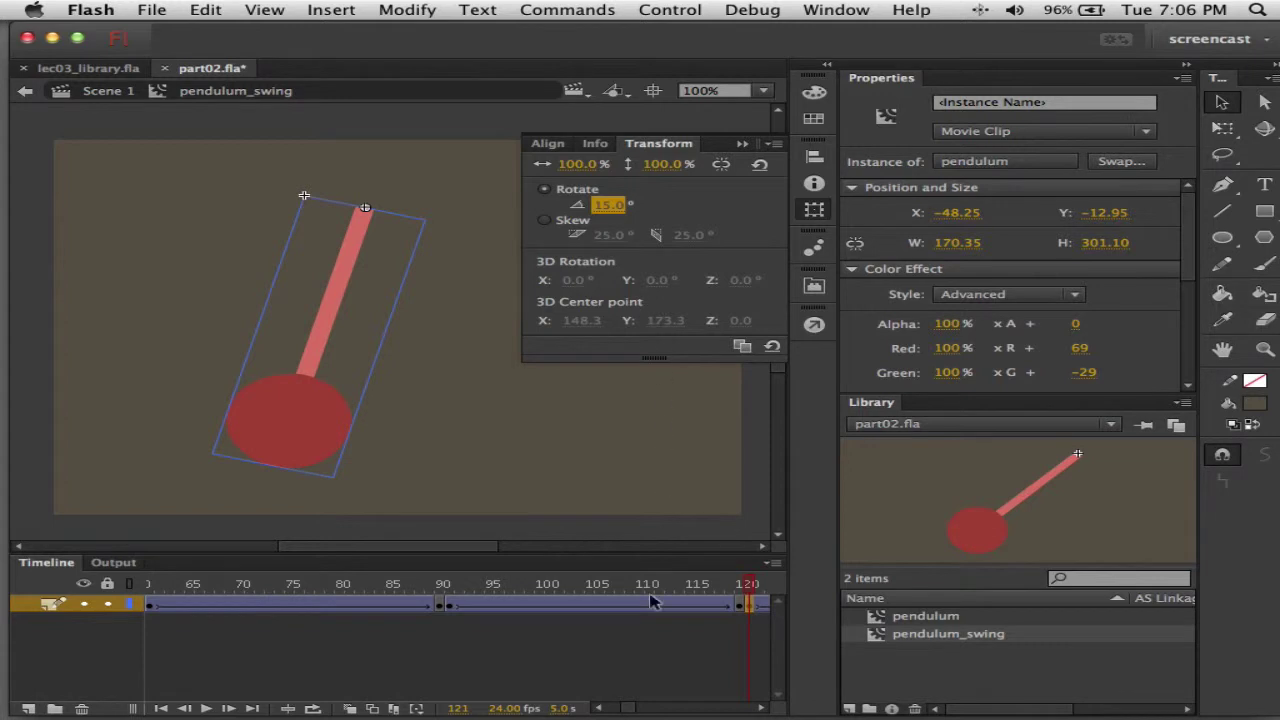
# - Set the pendulum's rotation to -10 degrees in the frame 150 keyframe
pyautogui.hscroll(6, 632, 709)
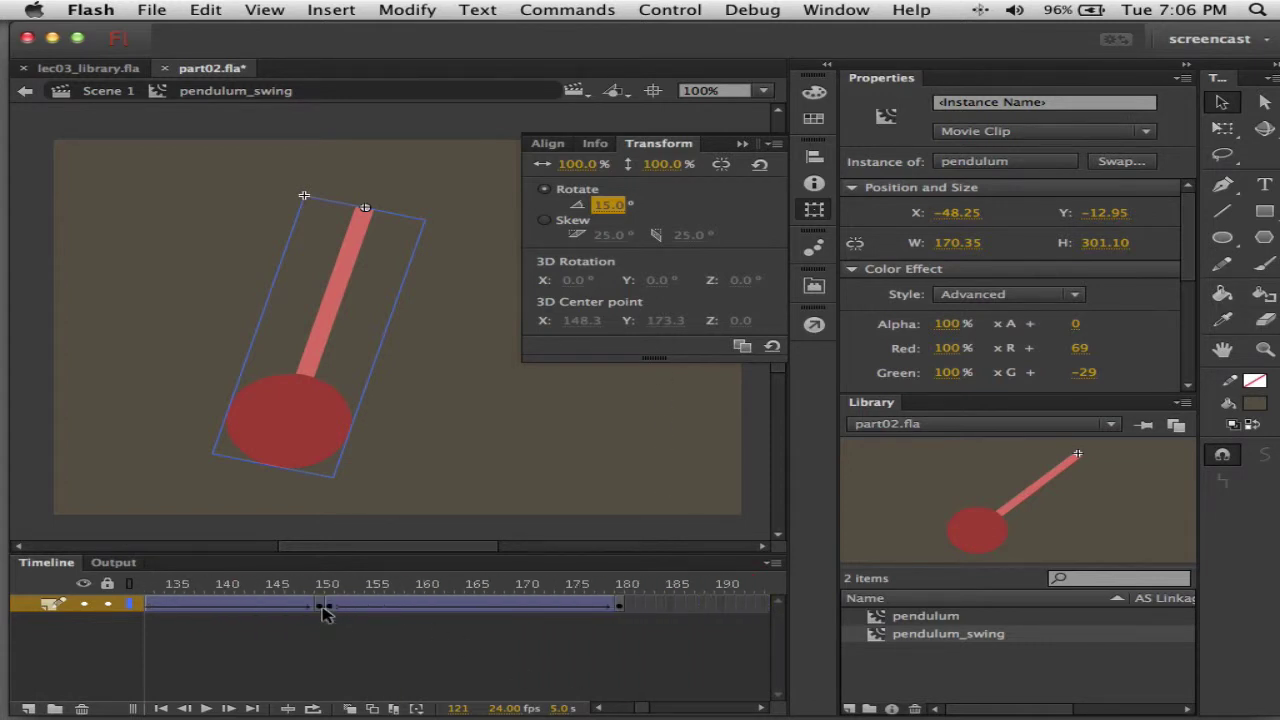
pyautogui.click(323, 608)
pyautogui.click(452, 449)
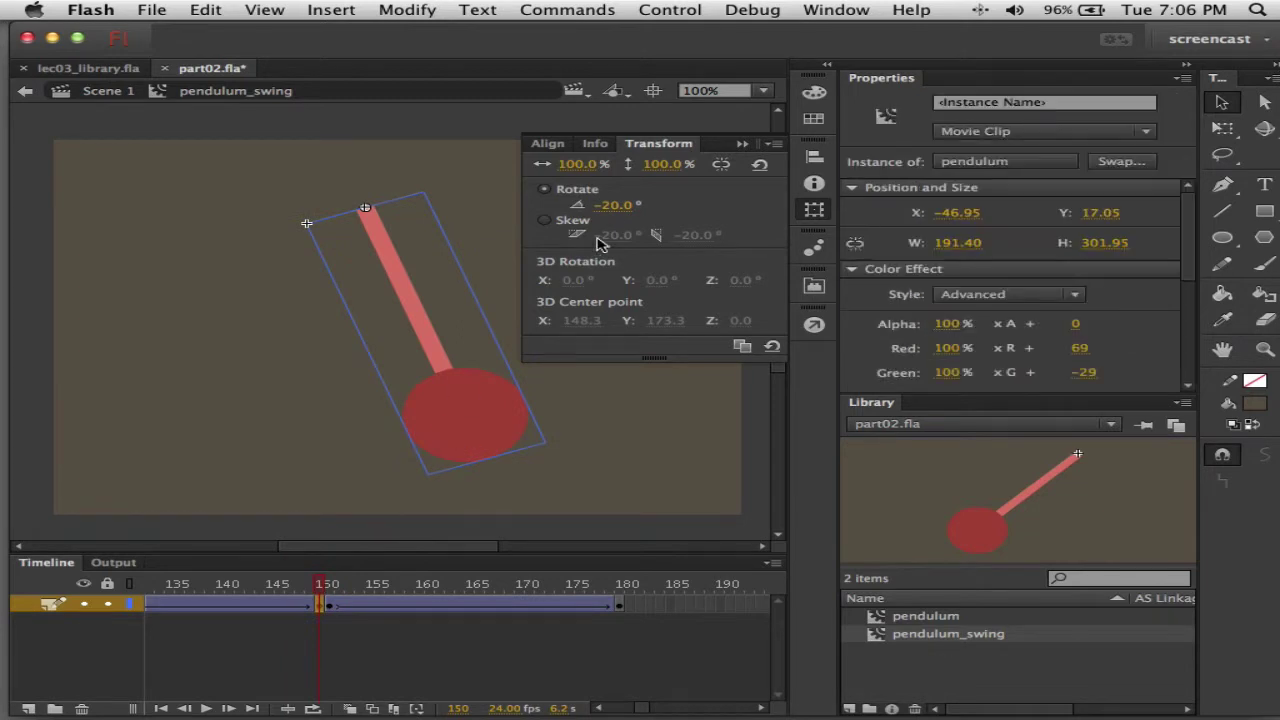
pyautogui.click(615, 206)
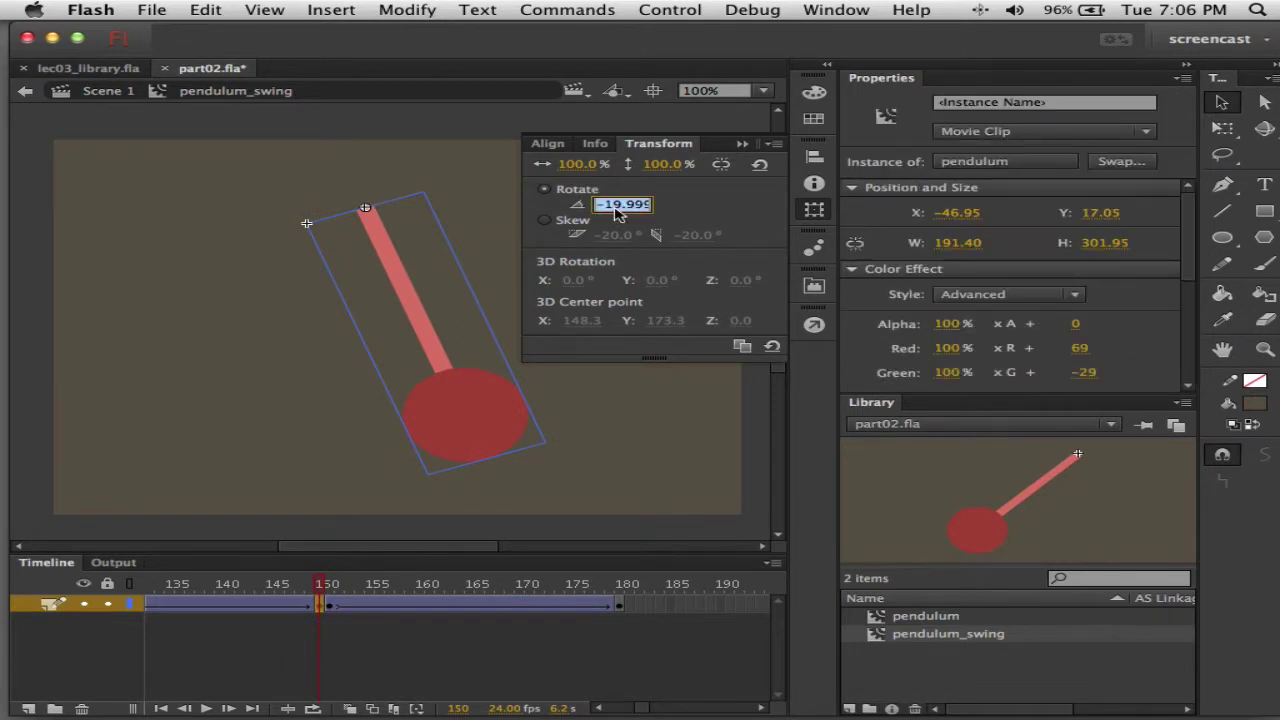
pyautogui.write('-10')
pyautogui.press('Return')
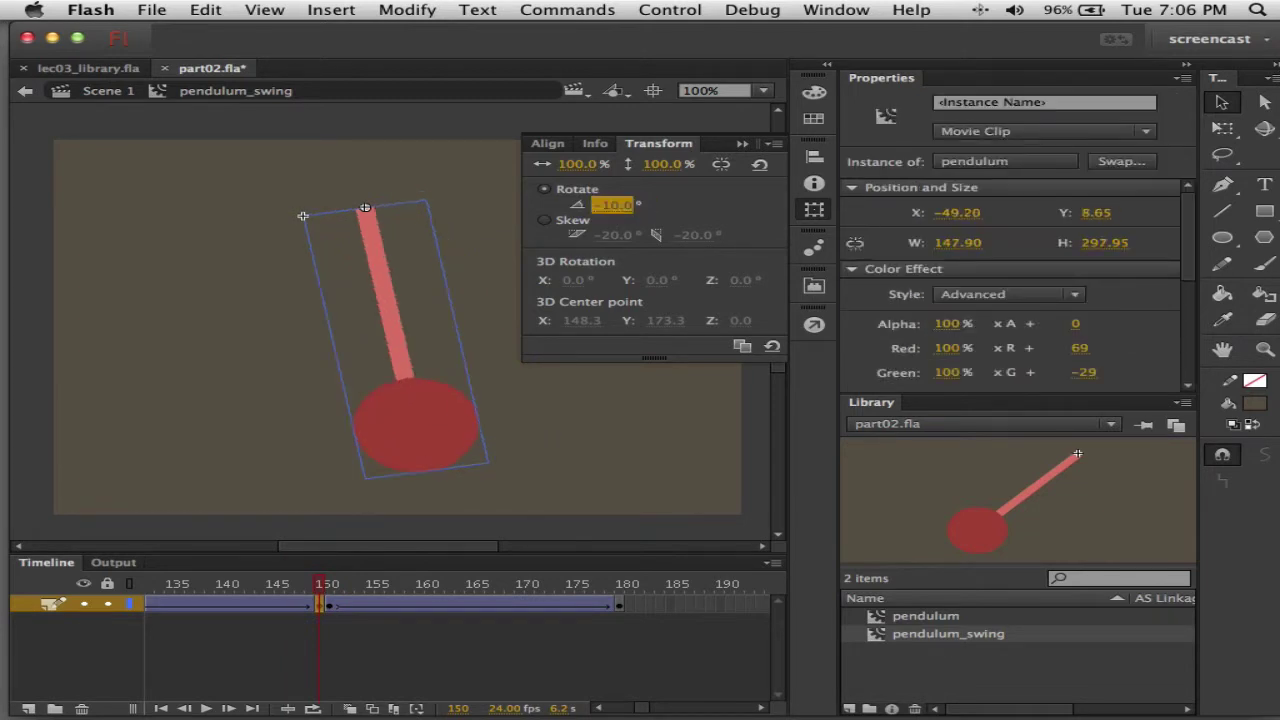
# - Set the pendulum's rotation to -10 degrees in the frame 151 keyframe
pyautogui.click(333, 605)
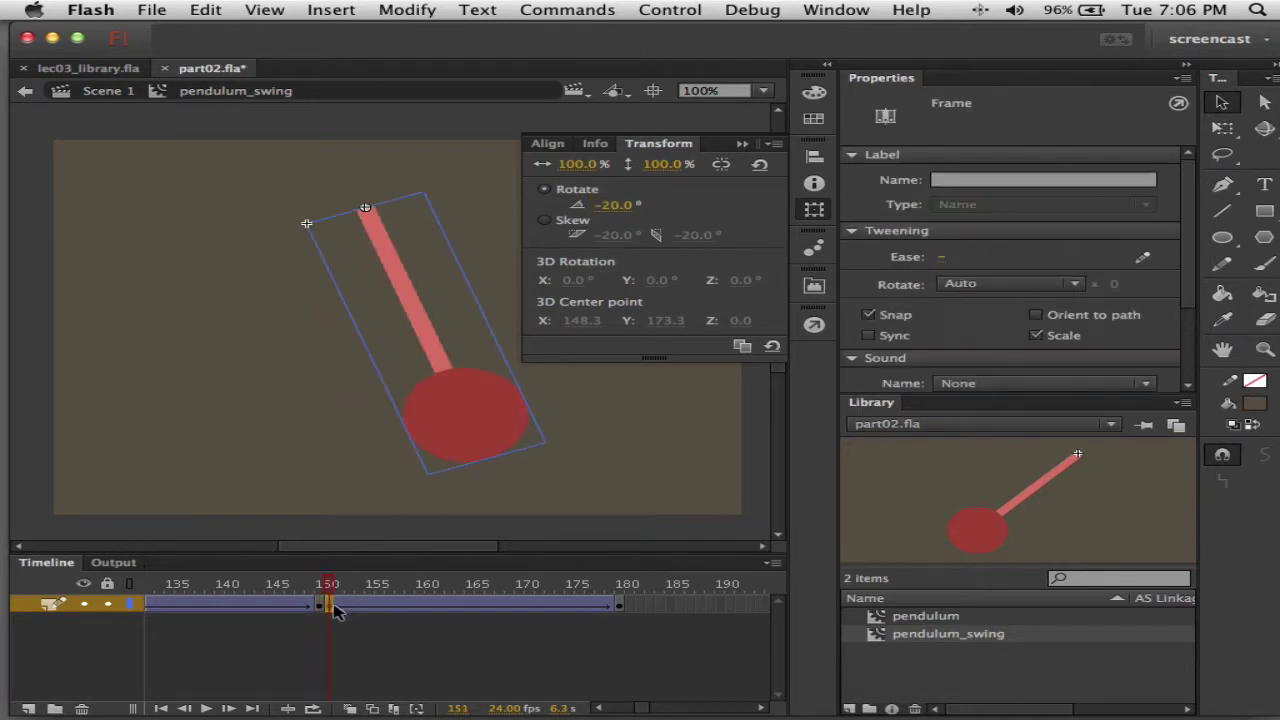
pyautogui.click(607, 206)
pyautogui.write('-10')
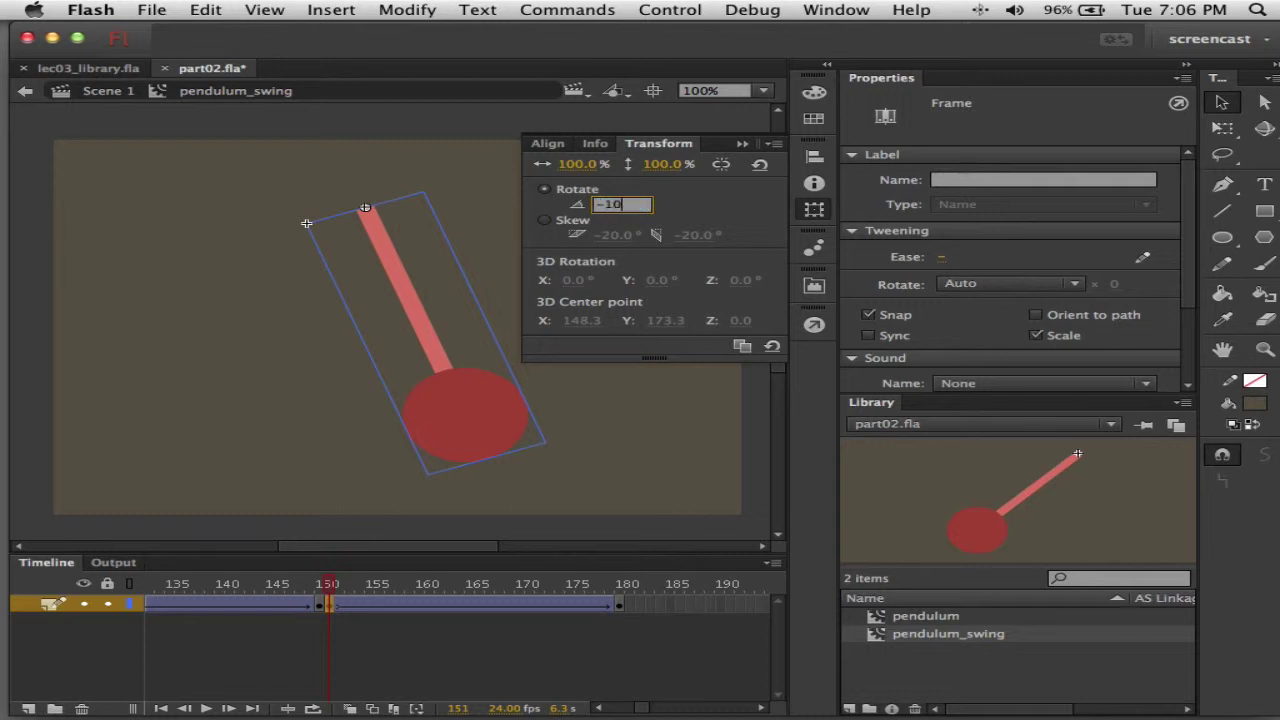
pyautogui.press('Return')
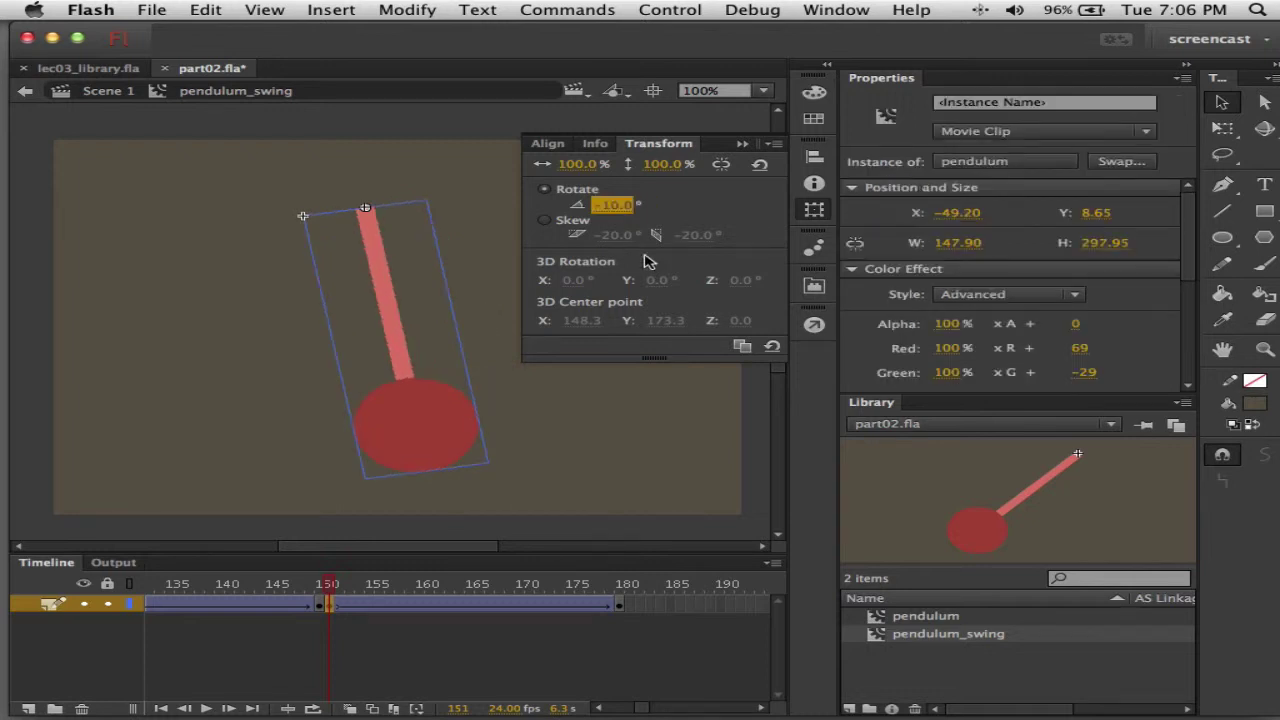
# - Set the pendulum's rotation to 5 degrees in the frame 180 keyframe, and test the movie
pyautogui.click(620, 604)
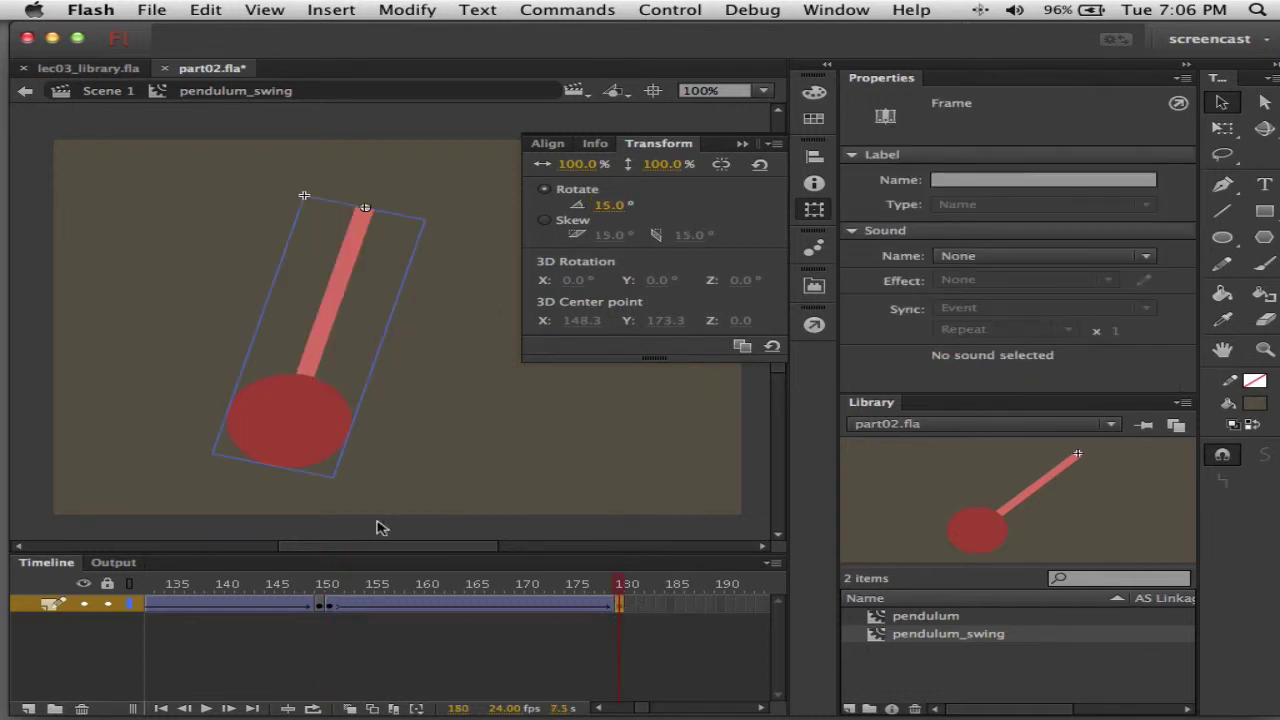
pyautogui.click(603, 208)
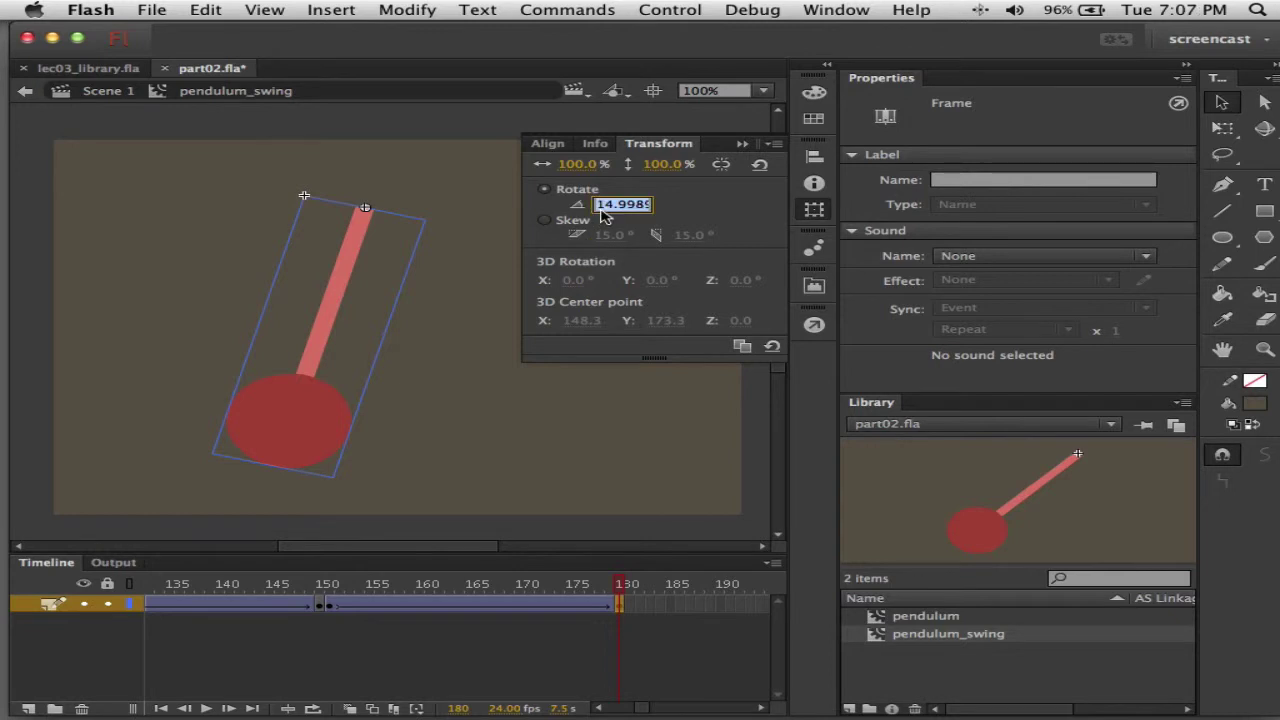
pyautogui.write('5')
pyautogui.press('Return')
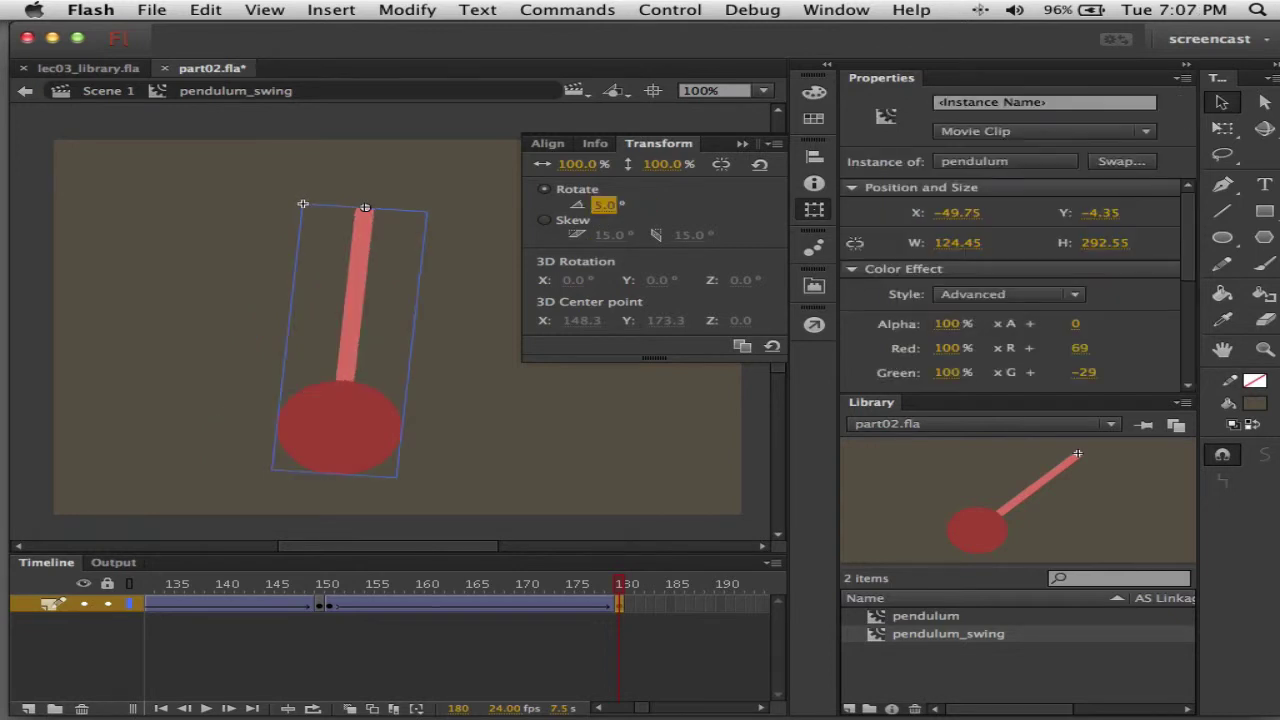
pyautogui.press('super+Return')
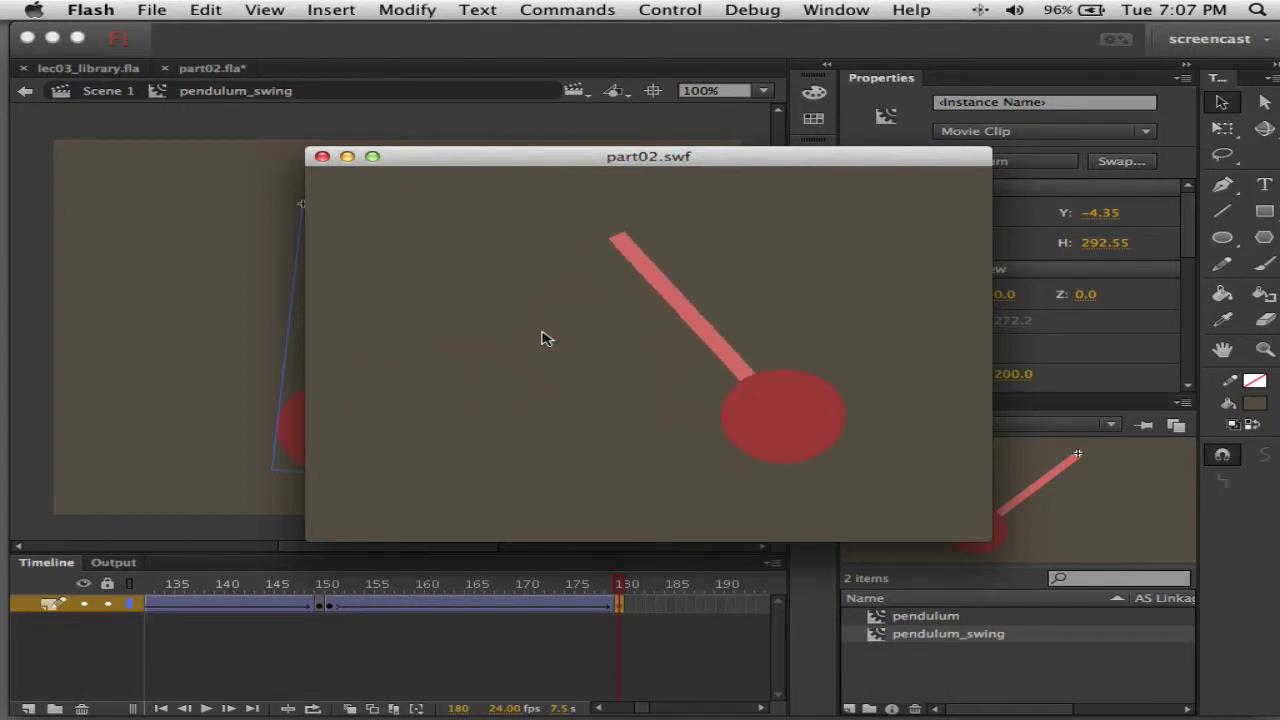
pyautogui.click(322, 158)
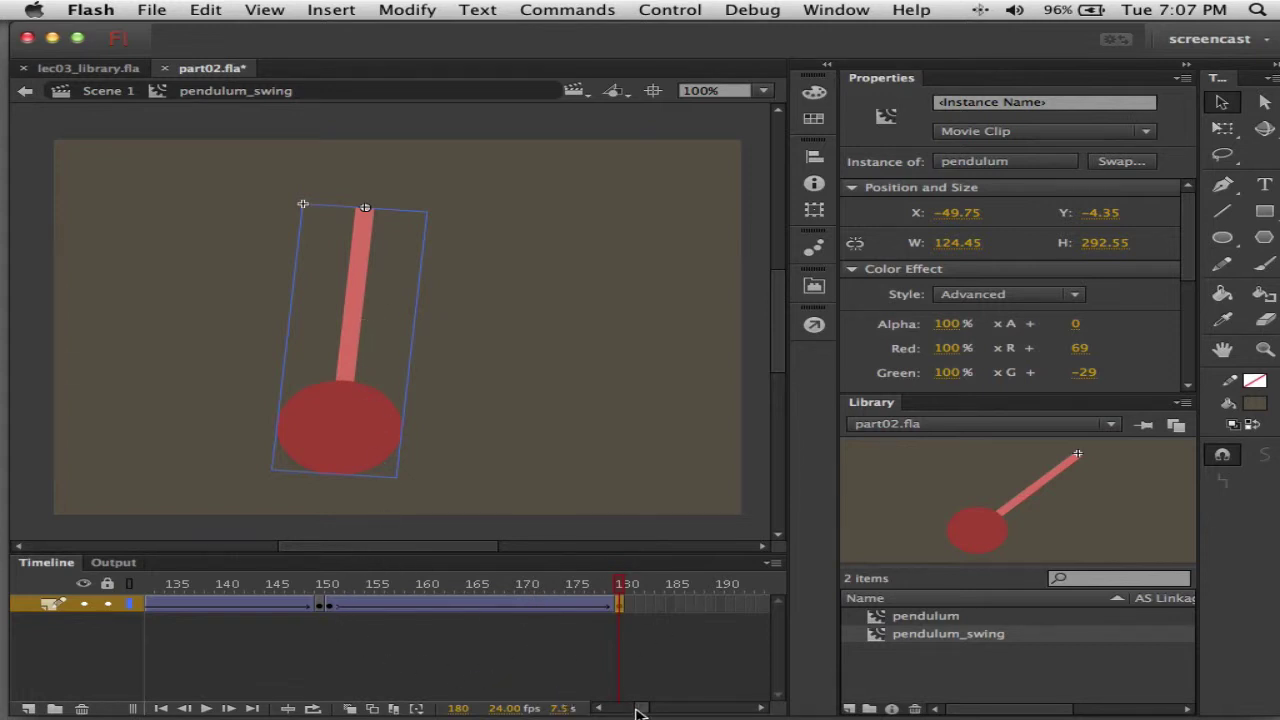
# - Duplicate frames 151 to 180 so the copy starts at frame 181
pyautogui.click(330, 604)
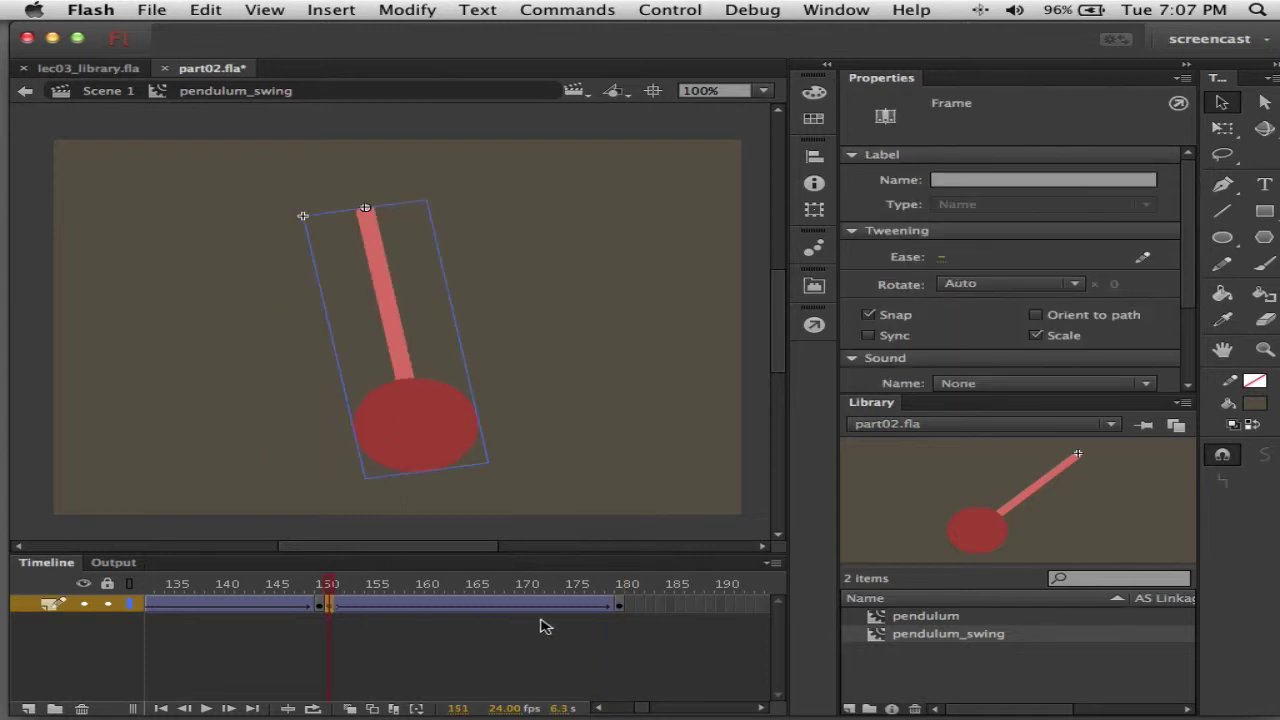
pyautogui.keyDown('shift'); pyautogui.click(620, 606); pyautogui.keyUp('shift')
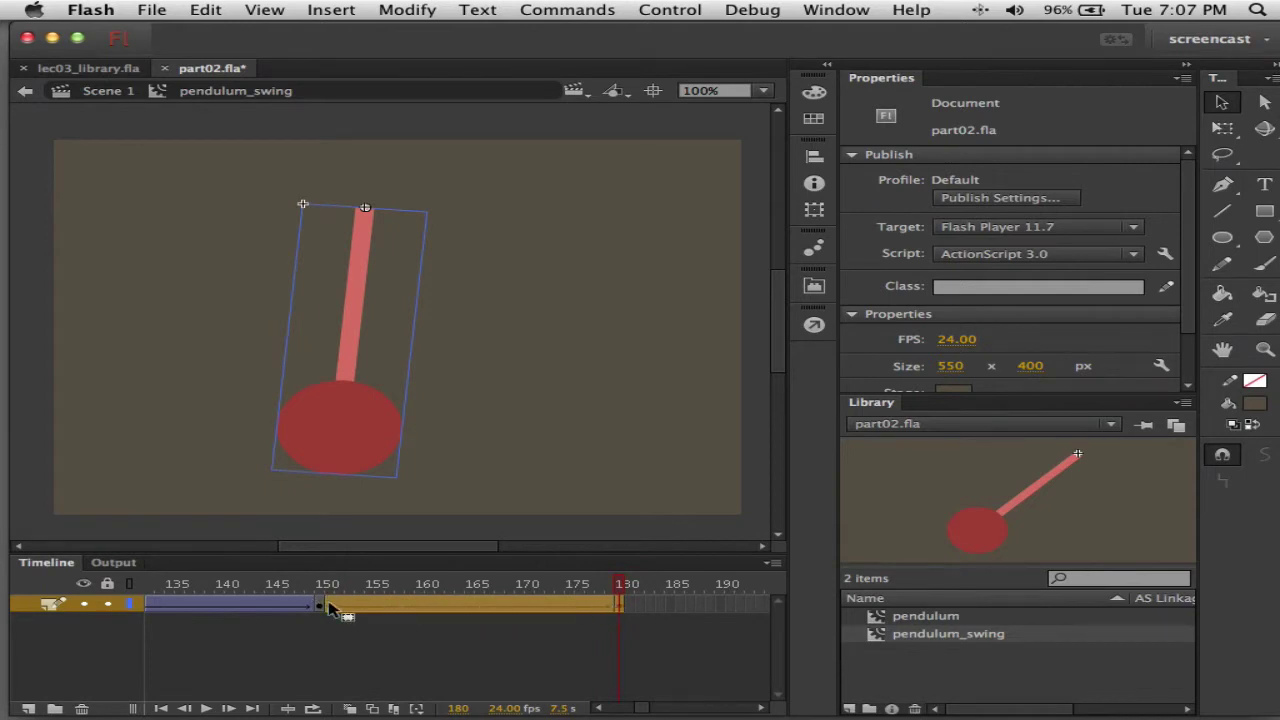
pyautogui.moveTo(330, 606); pyautogui.dragTo(631, 598)
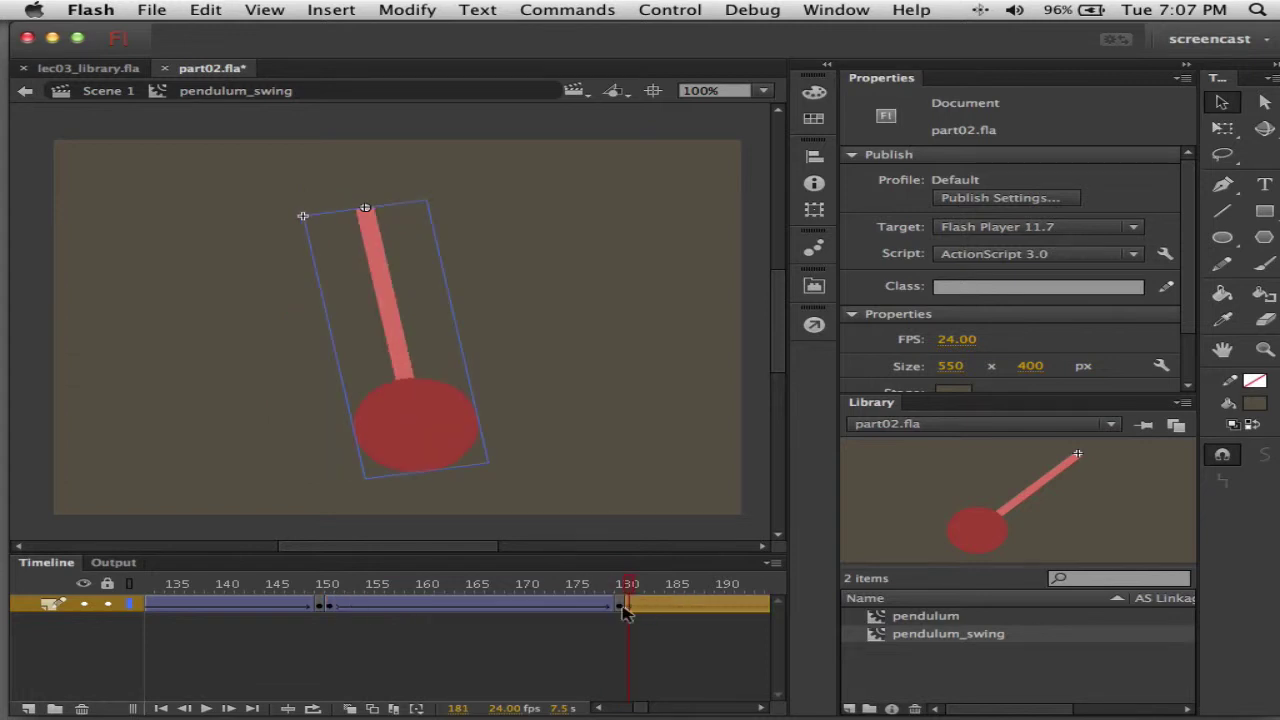
# - Check the pendulum's rotation at frame 180 and set it to 5 degrees in the frame 181 keyframe
pyautogui.click(622, 607)
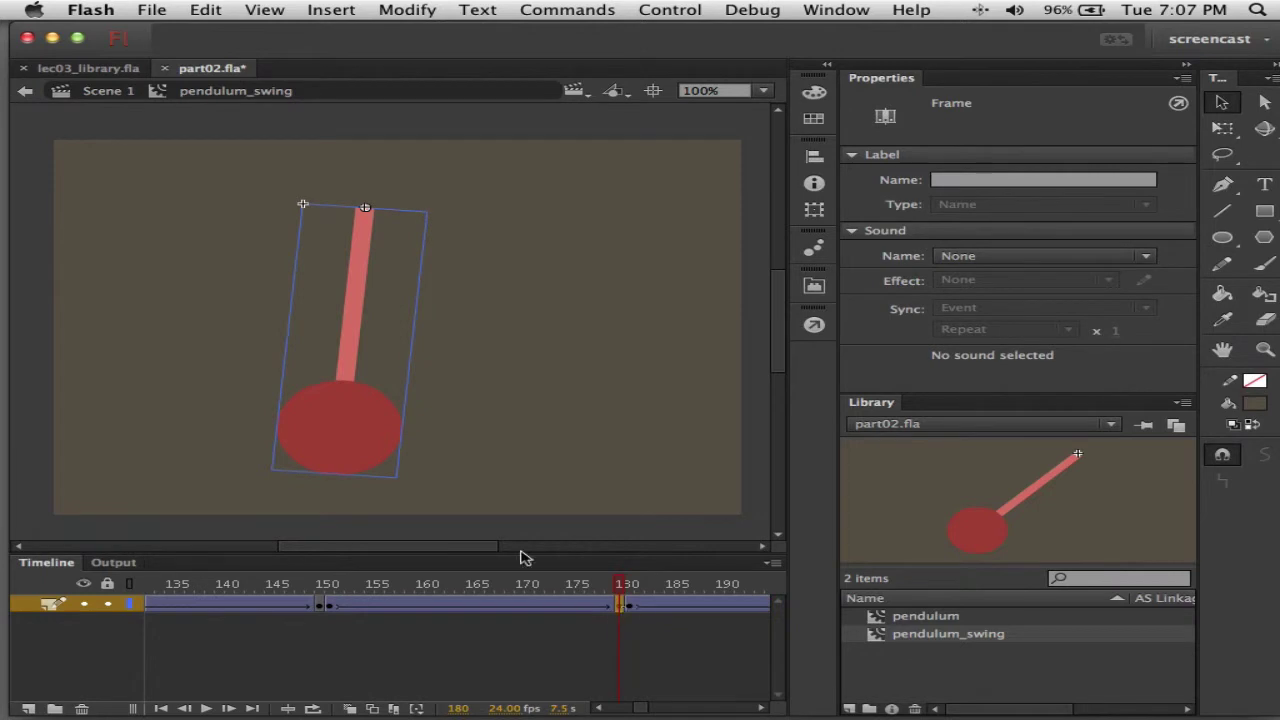
pyautogui.click(380, 437)
pyautogui.click(812, 210)
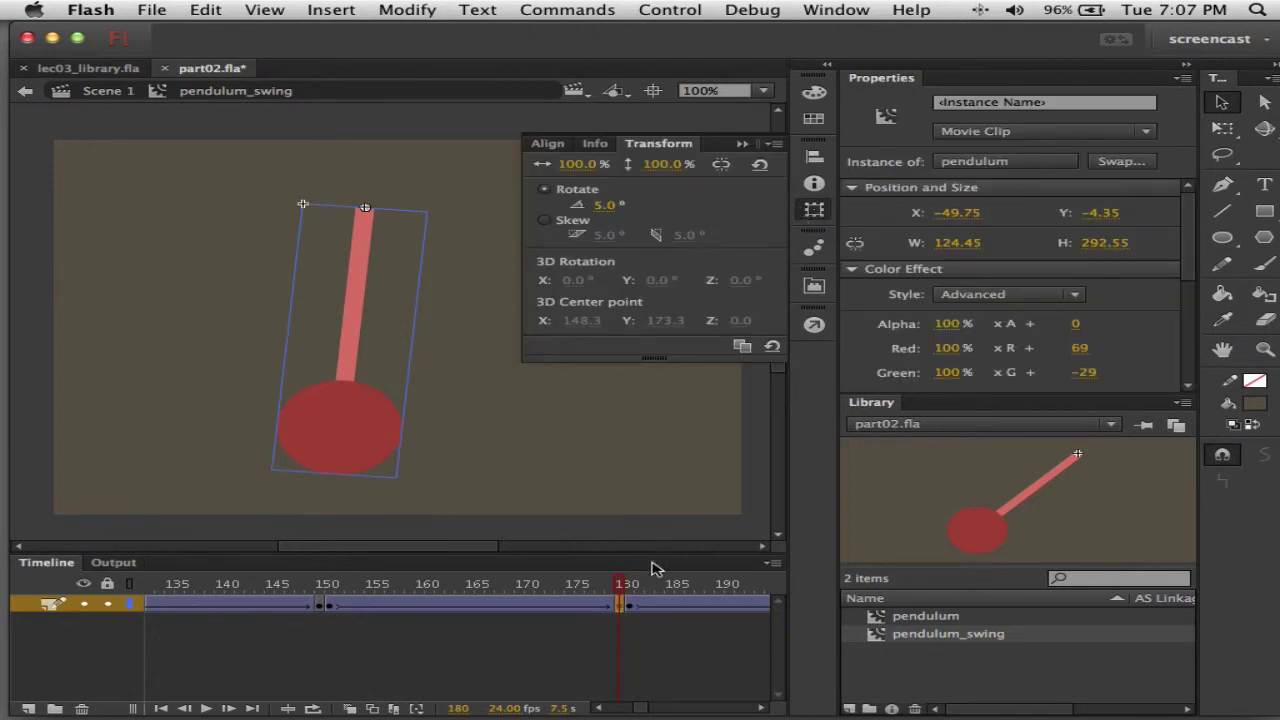
pyautogui.click(636, 608)
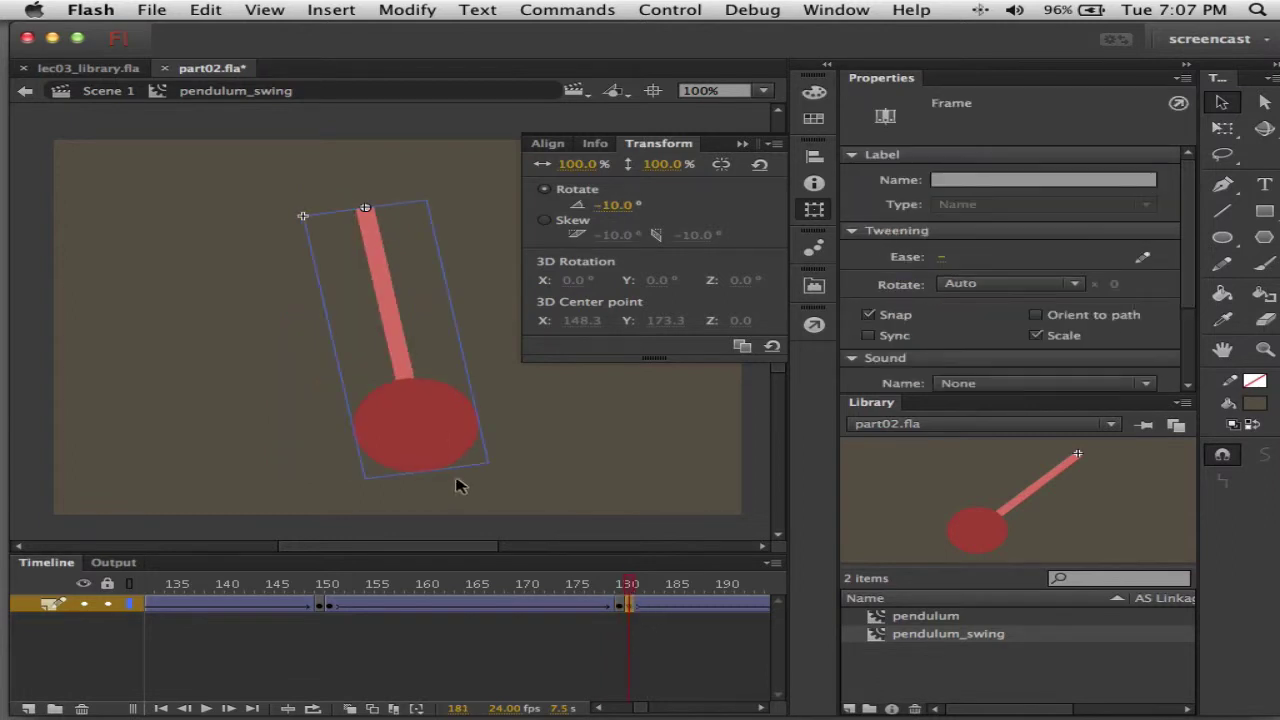
pyautogui.click(443, 429)
pyautogui.click(617, 207)
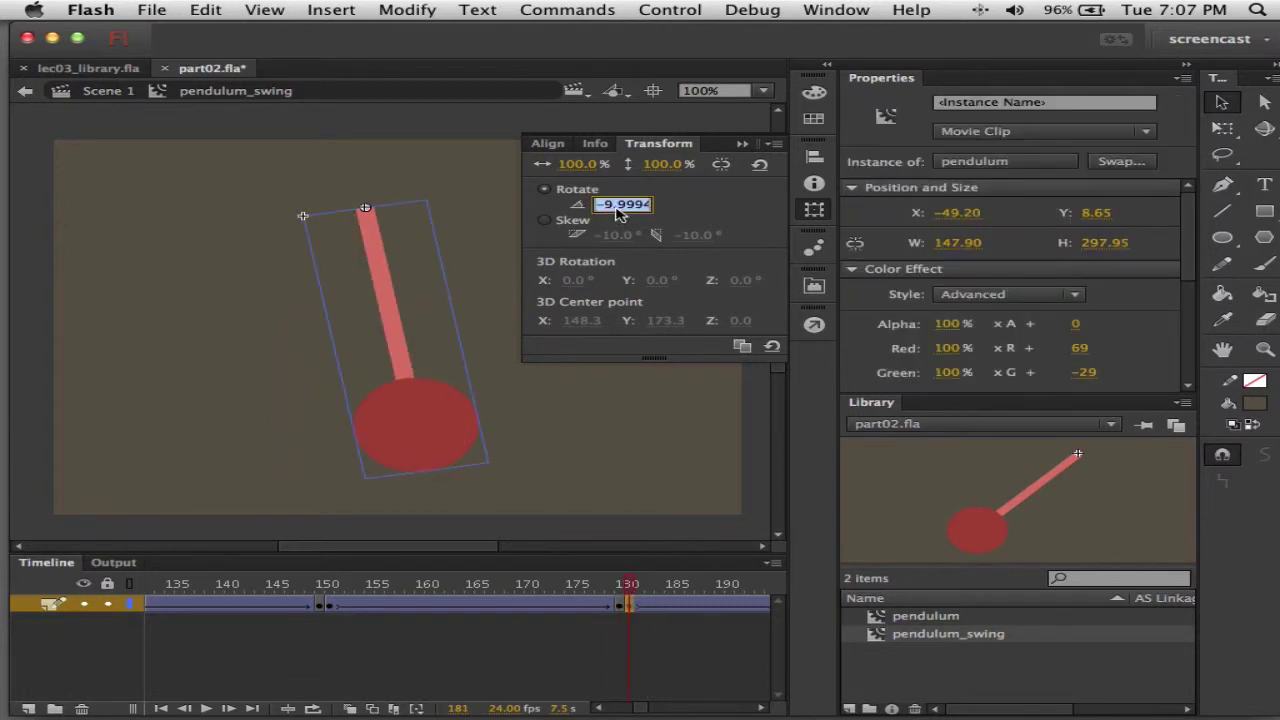
pyautogui.write('5')
pyautogui.press('Return')
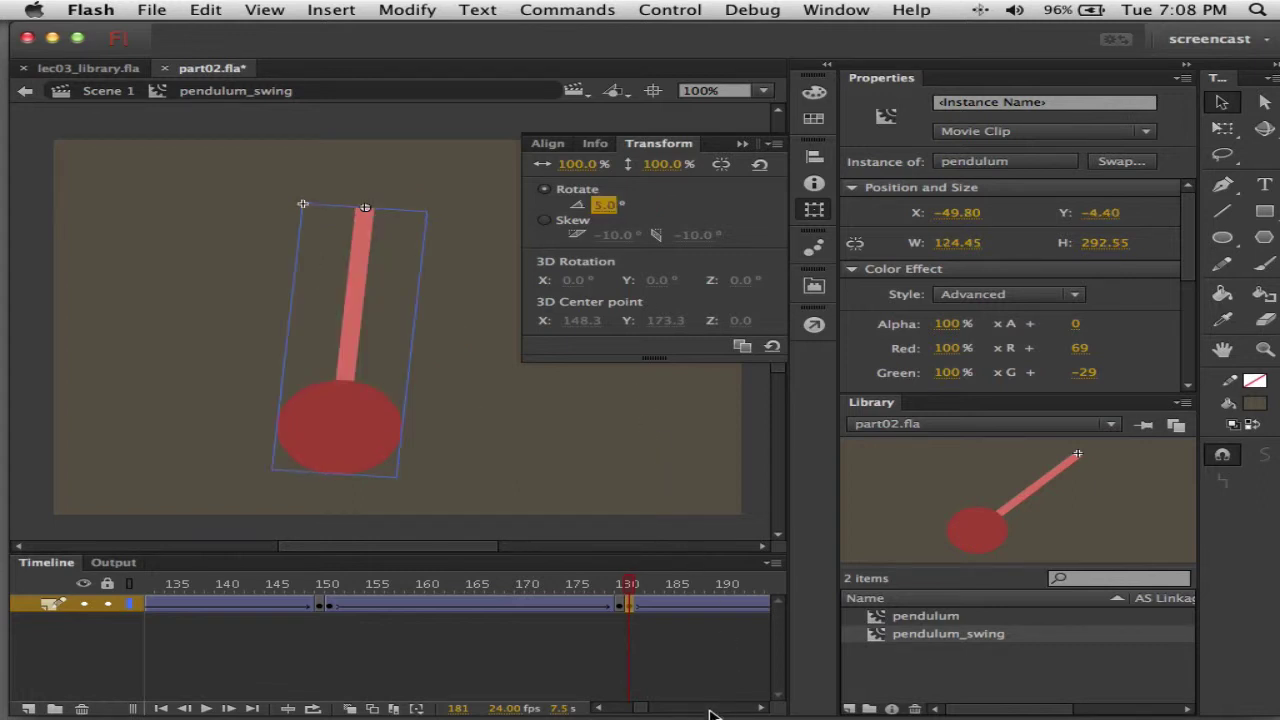
# - Set the pendulum's rotation to 0 degrees in the final keyframe at frame 210
pyautogui.moveTo(644, 710); pyautogui.dragTo(662, 710)
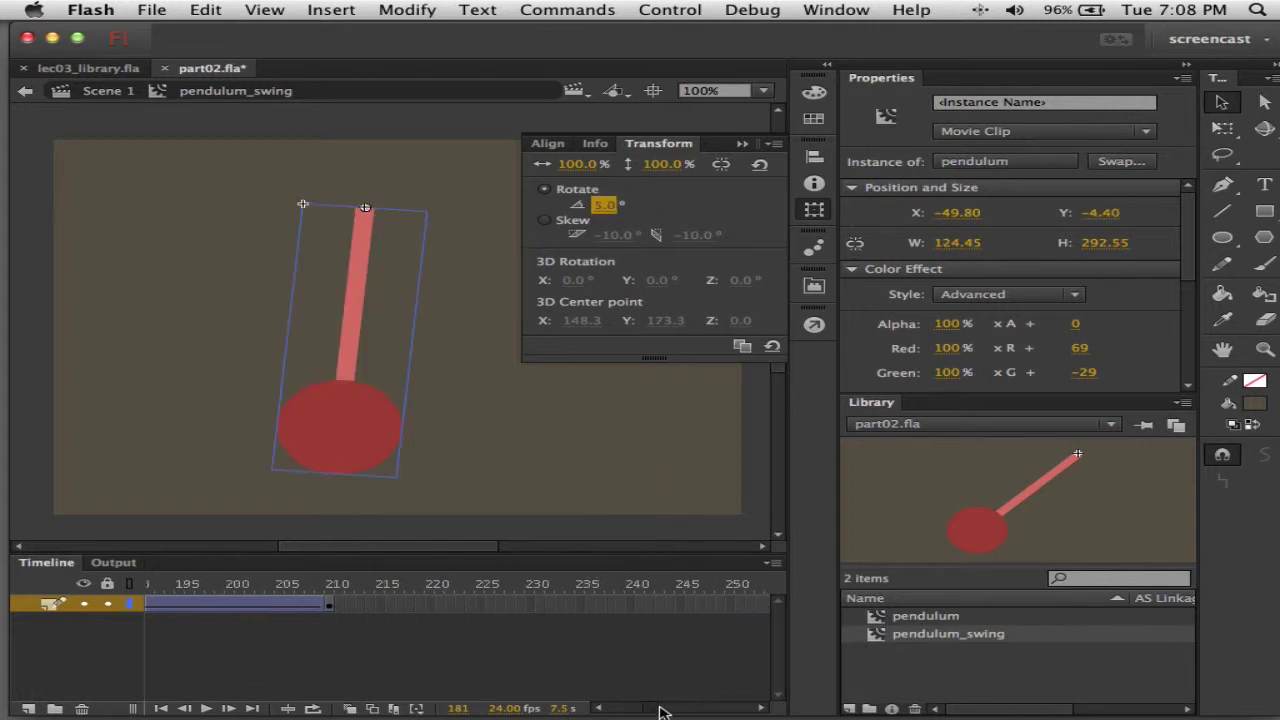
pyautogui.click(600, 710)
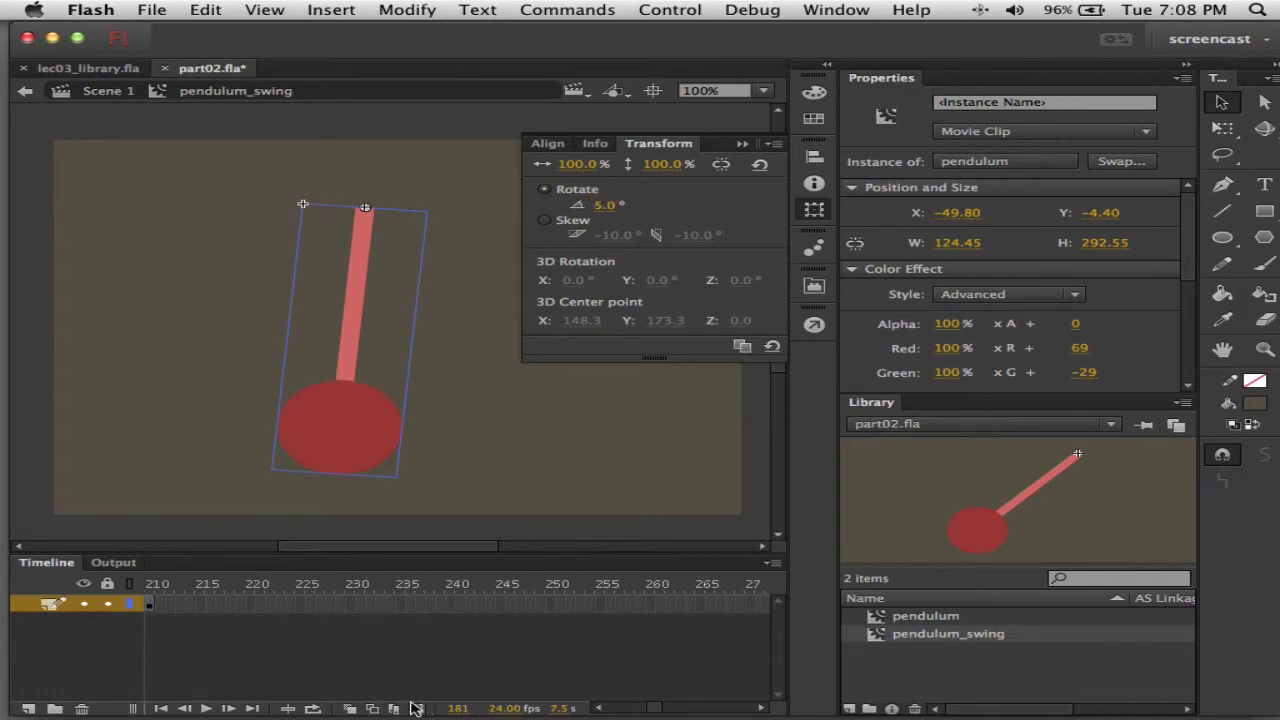
pyautogui.click(228, 710)
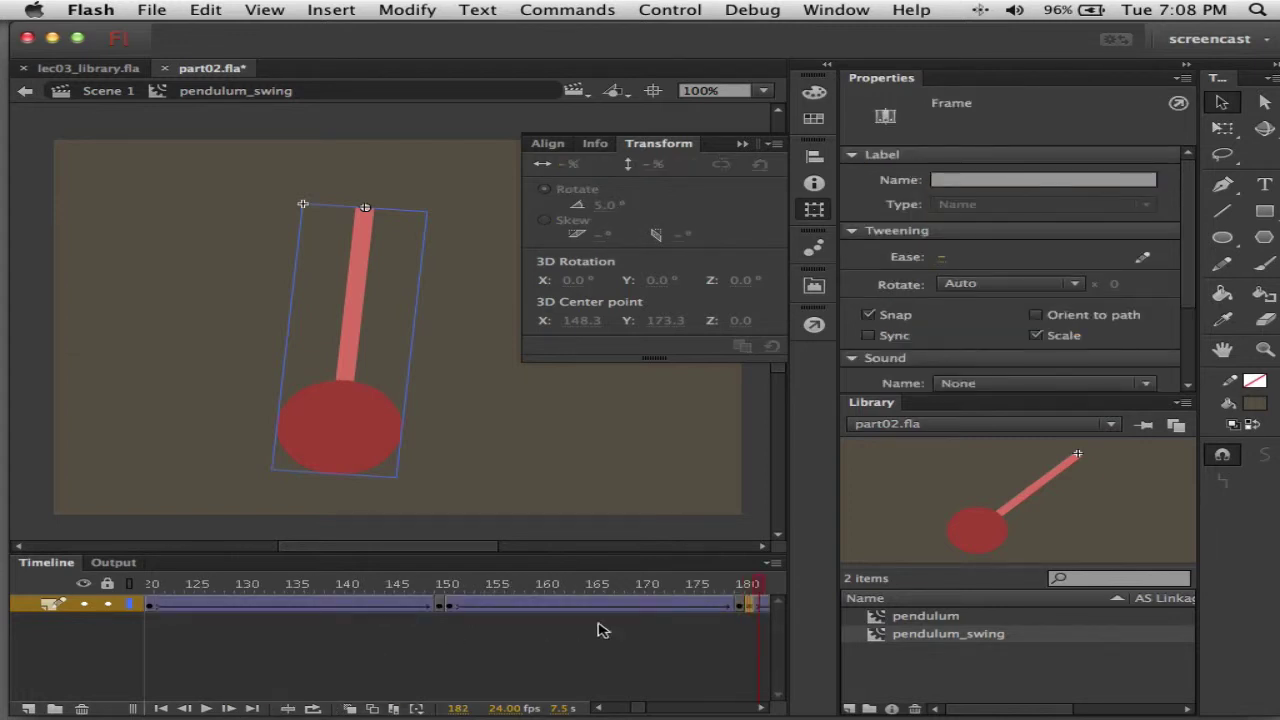
pyautogui.click(251, 709)
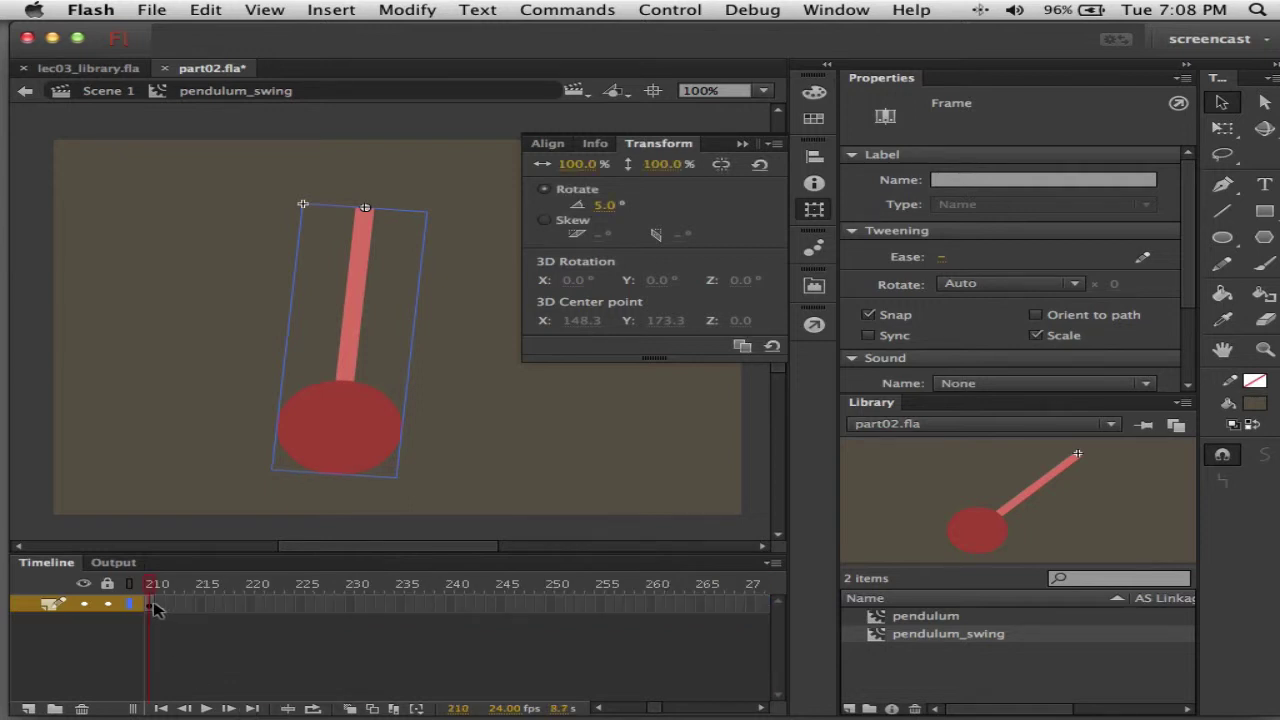
pyautogui.click(336, 452)
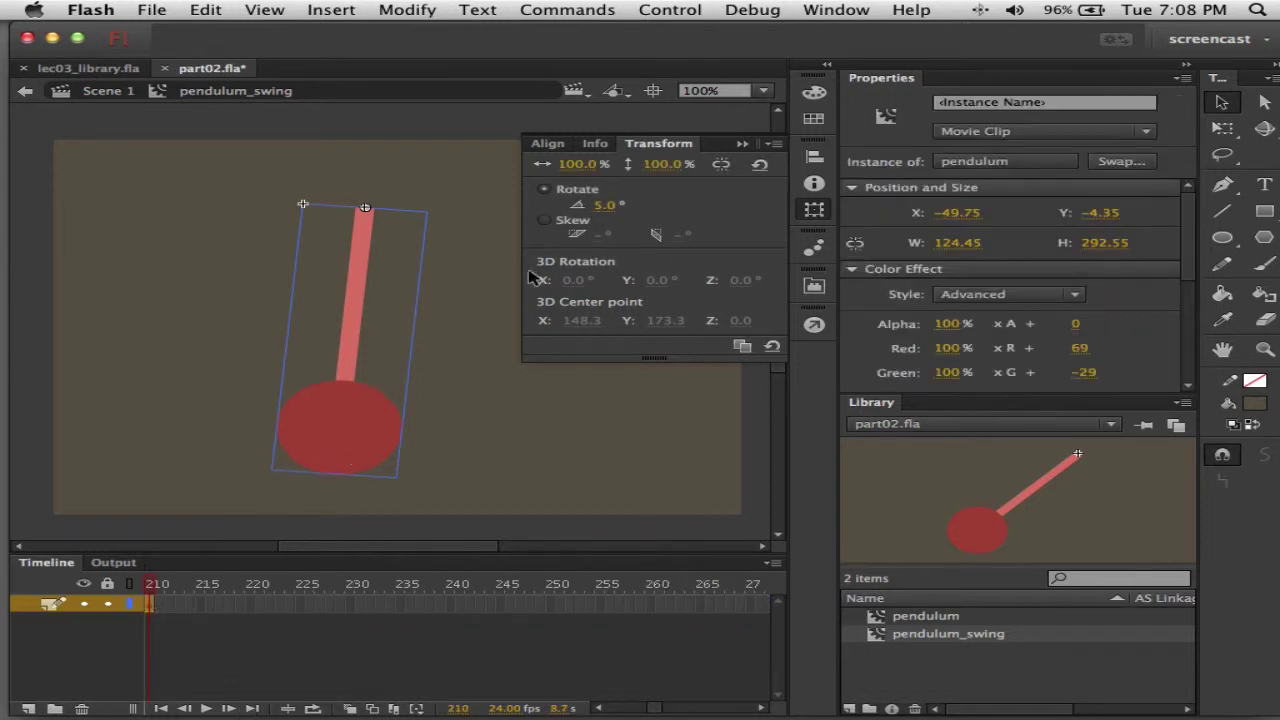
pyautogui.click(608, 207)
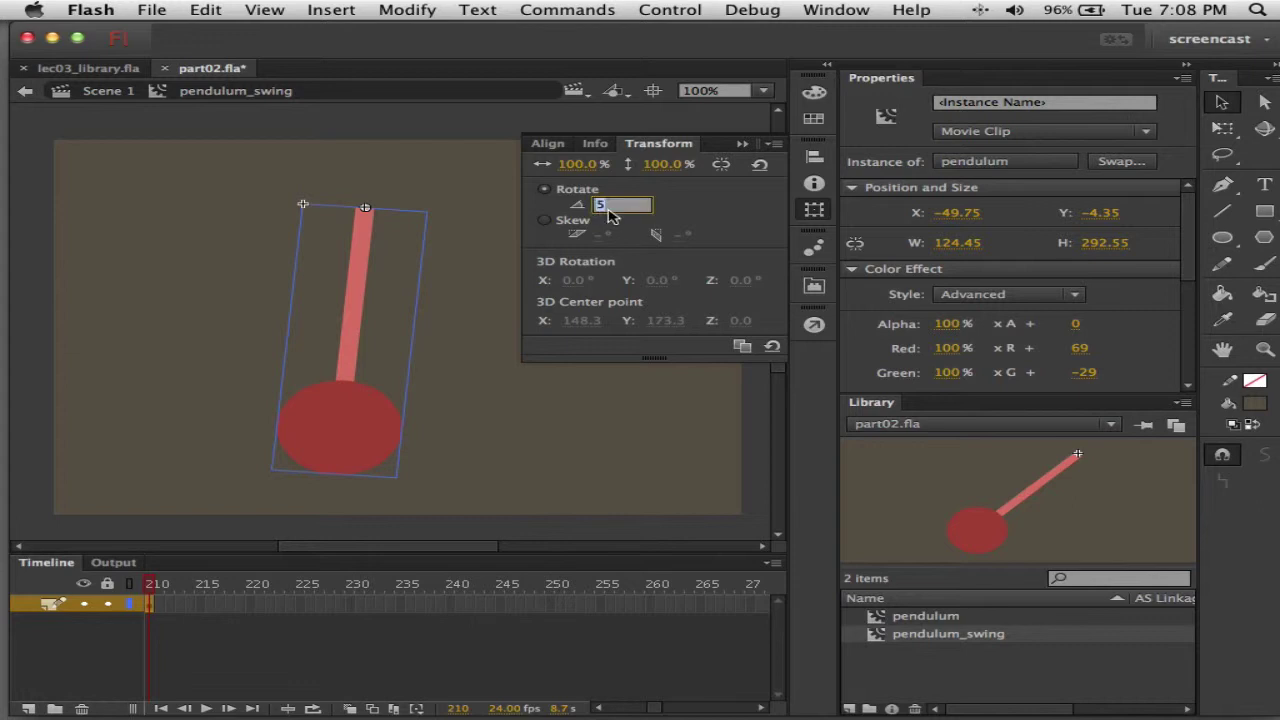
pyautogui.press('Return')
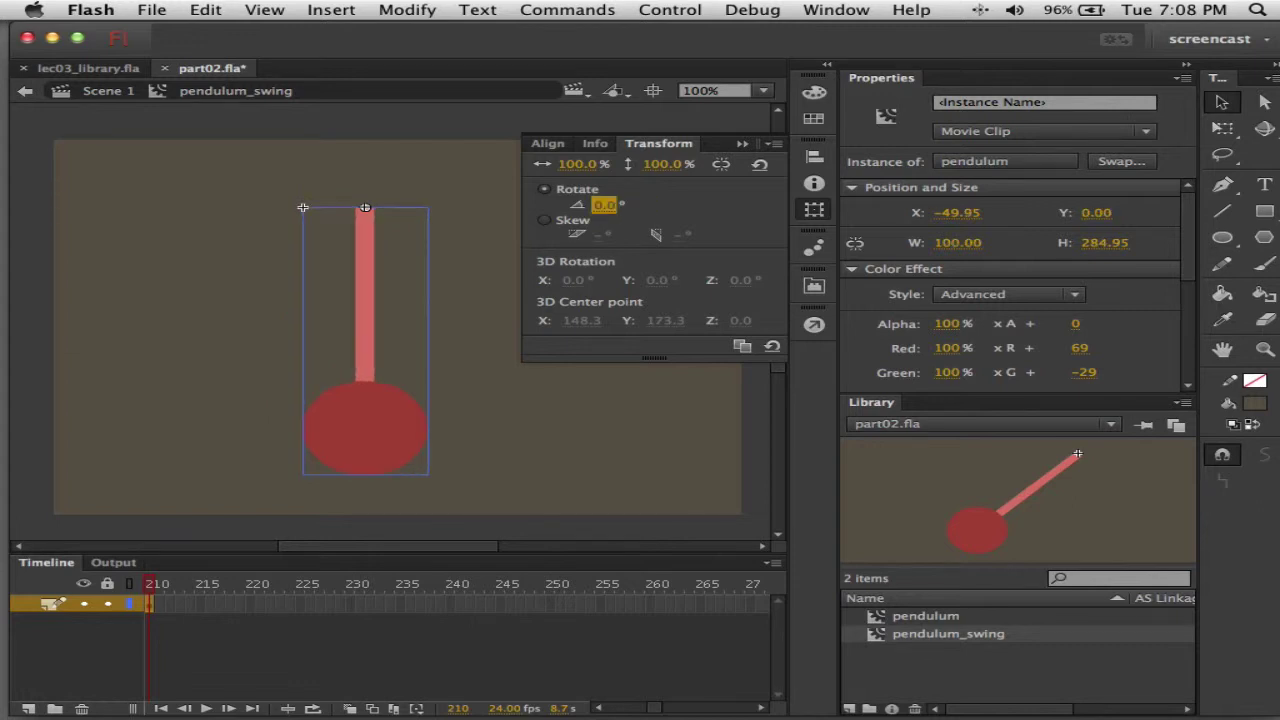
# - Deselect the pendulum, test the movie to watch the swing come to rest, and close the preview
pyautogui.click(591, 465)
pyautogui.press('super+Return')
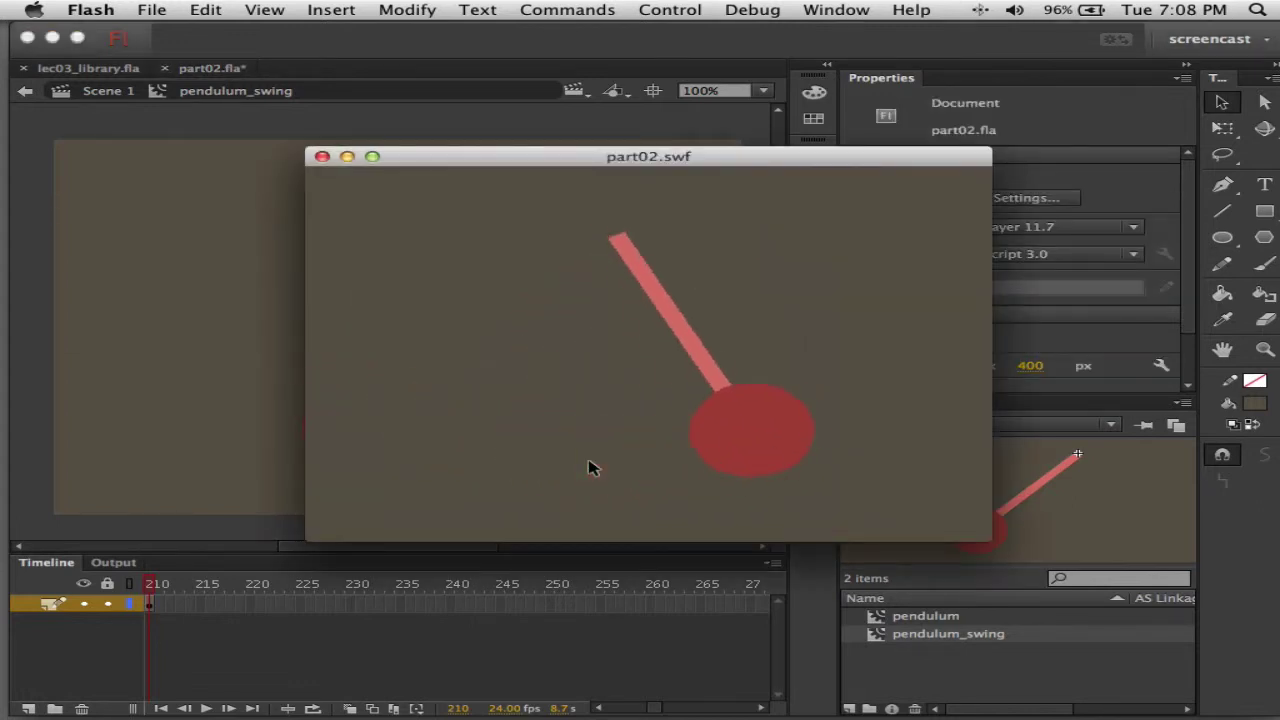
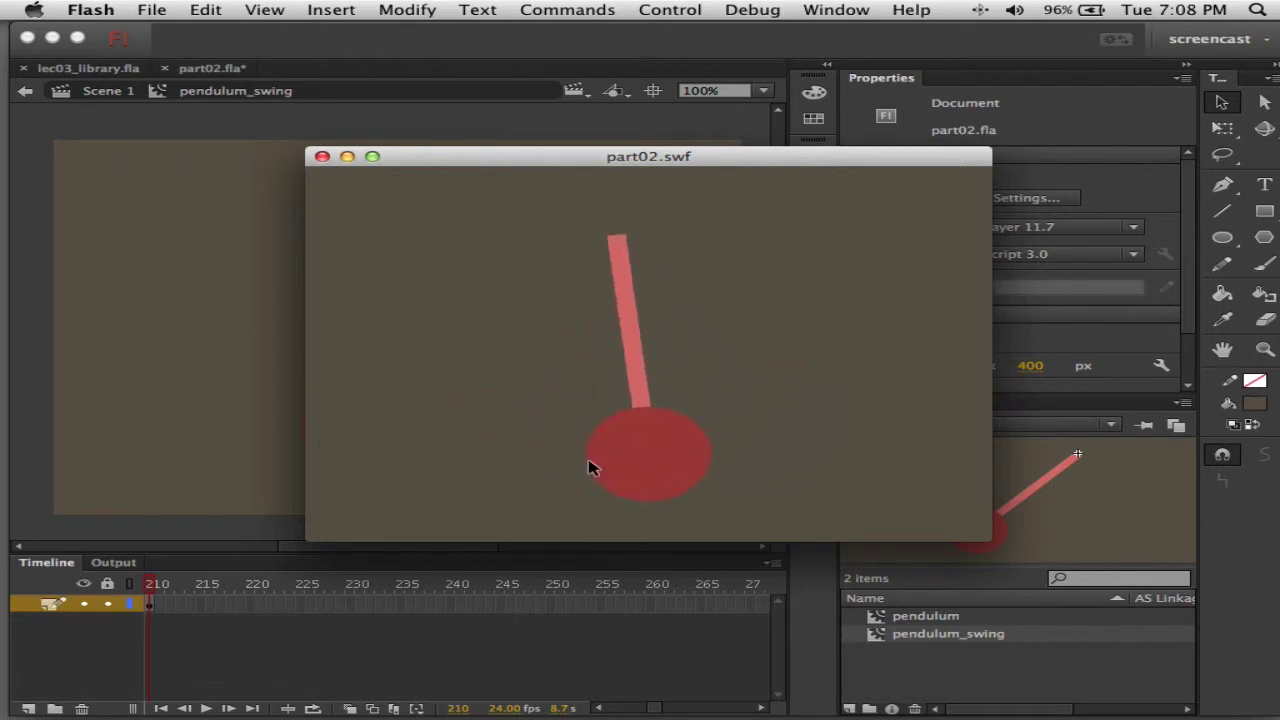
pyautogui.click(321, 157)
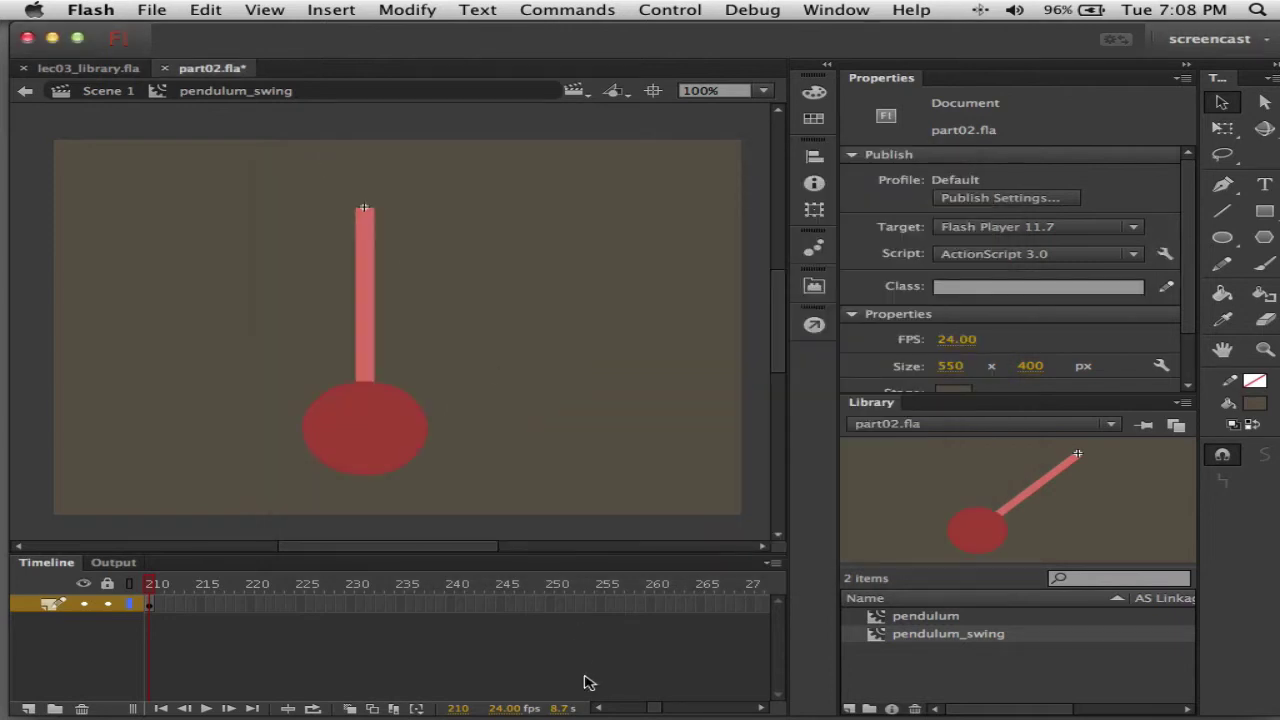
# - Reset the custom ease of the frame 181–210 tween and shape an ease-out only, raising the end handle to about 93% near frame 199
pyautogui.moveTo(601, 708); pyautogui.dragTo(601, 708)
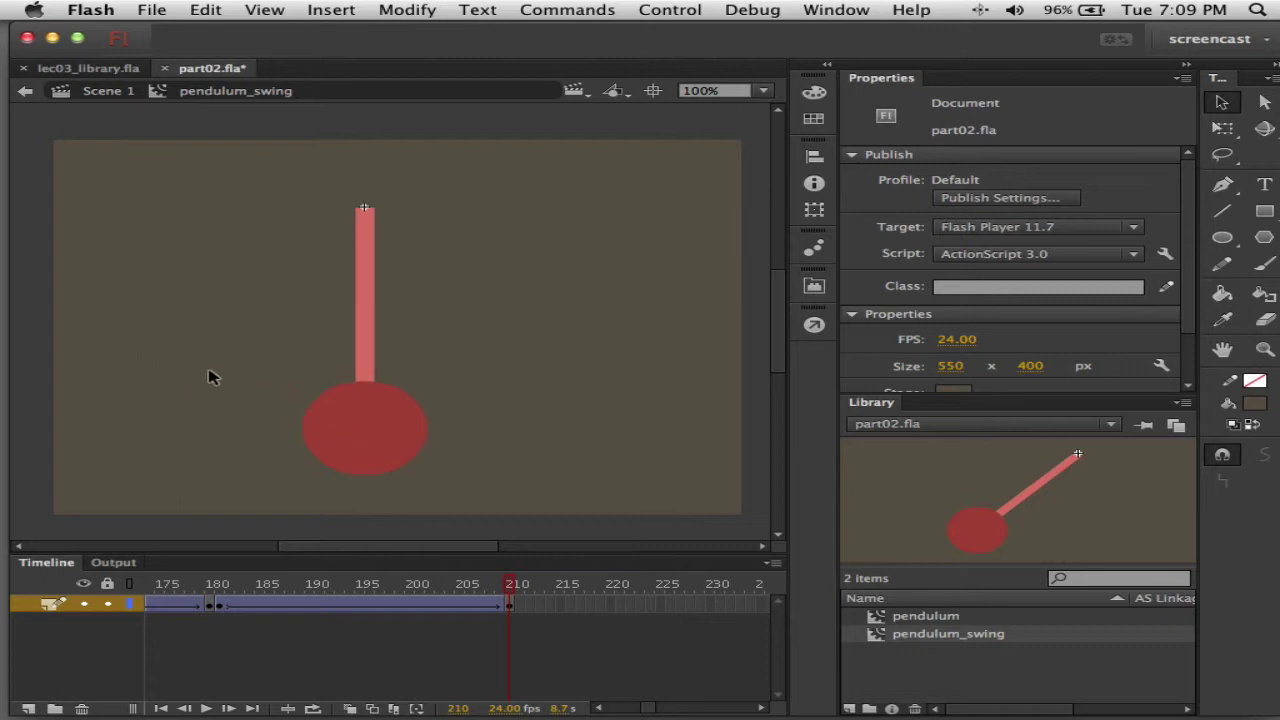
pyautogui.click(390, 605)
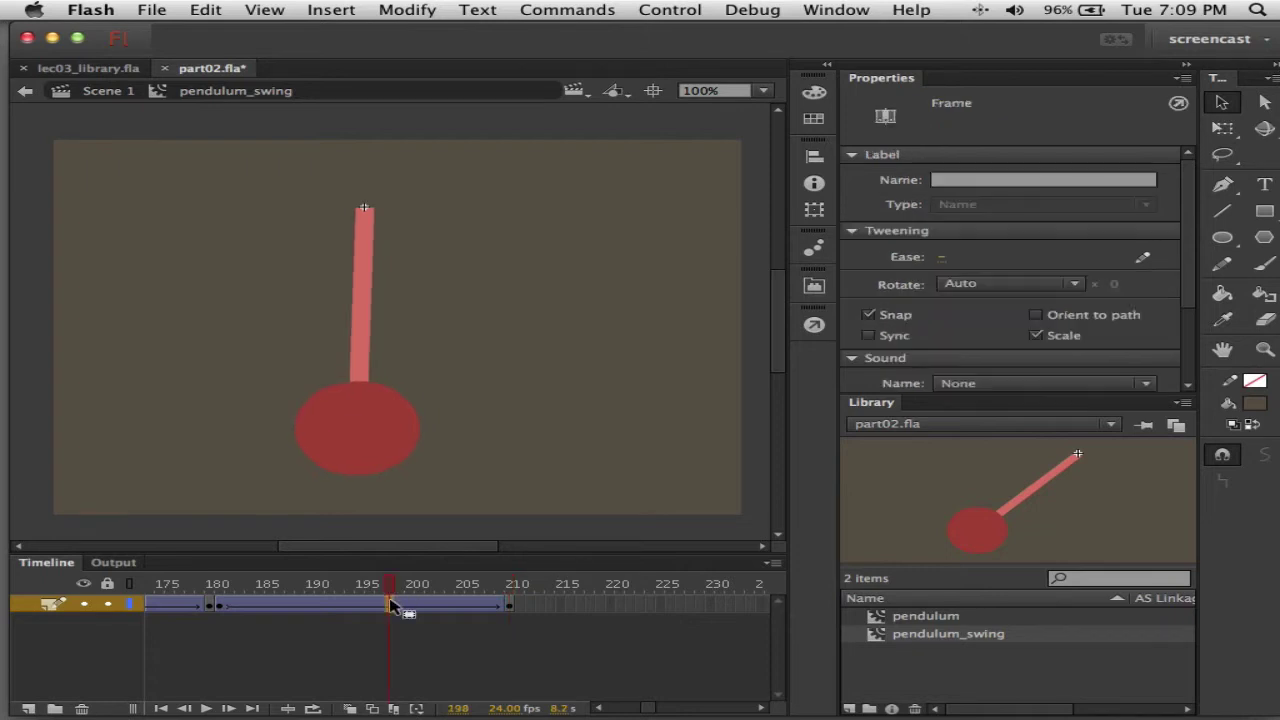
pyautogui.click(1143, 258)
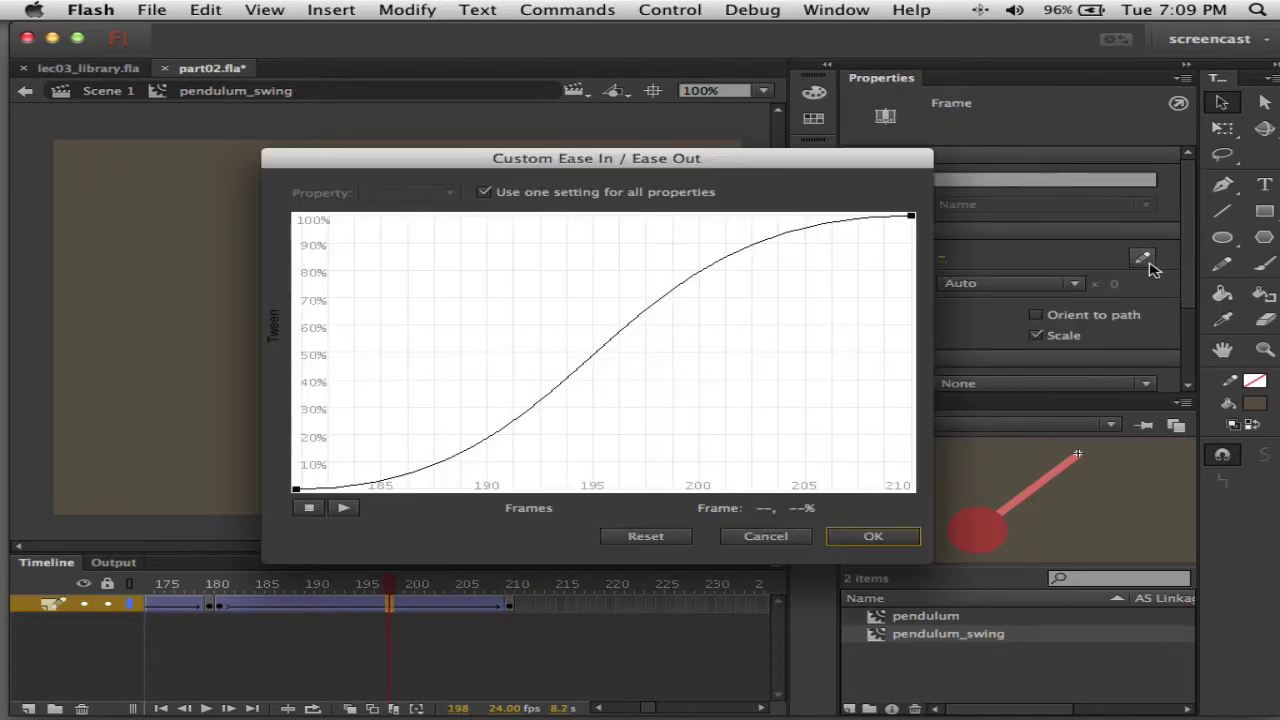
pyautogui.click(645, 536)
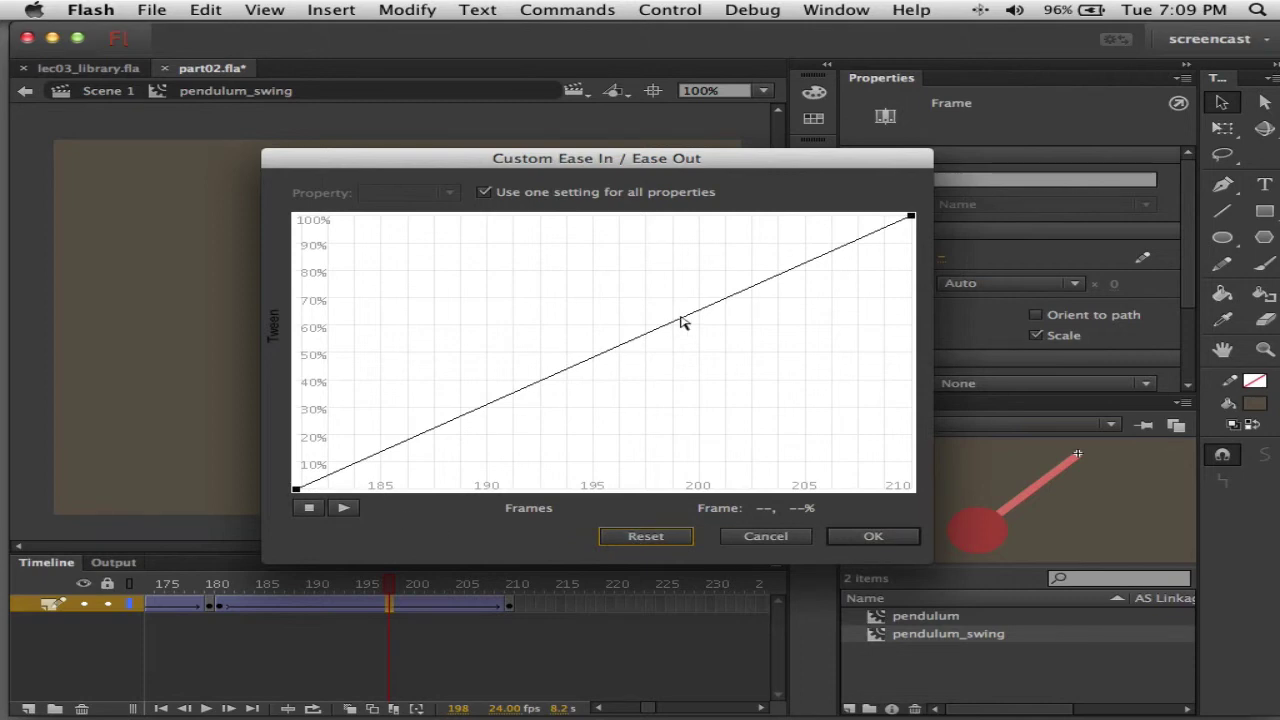
pyautogui.click(913, 220)
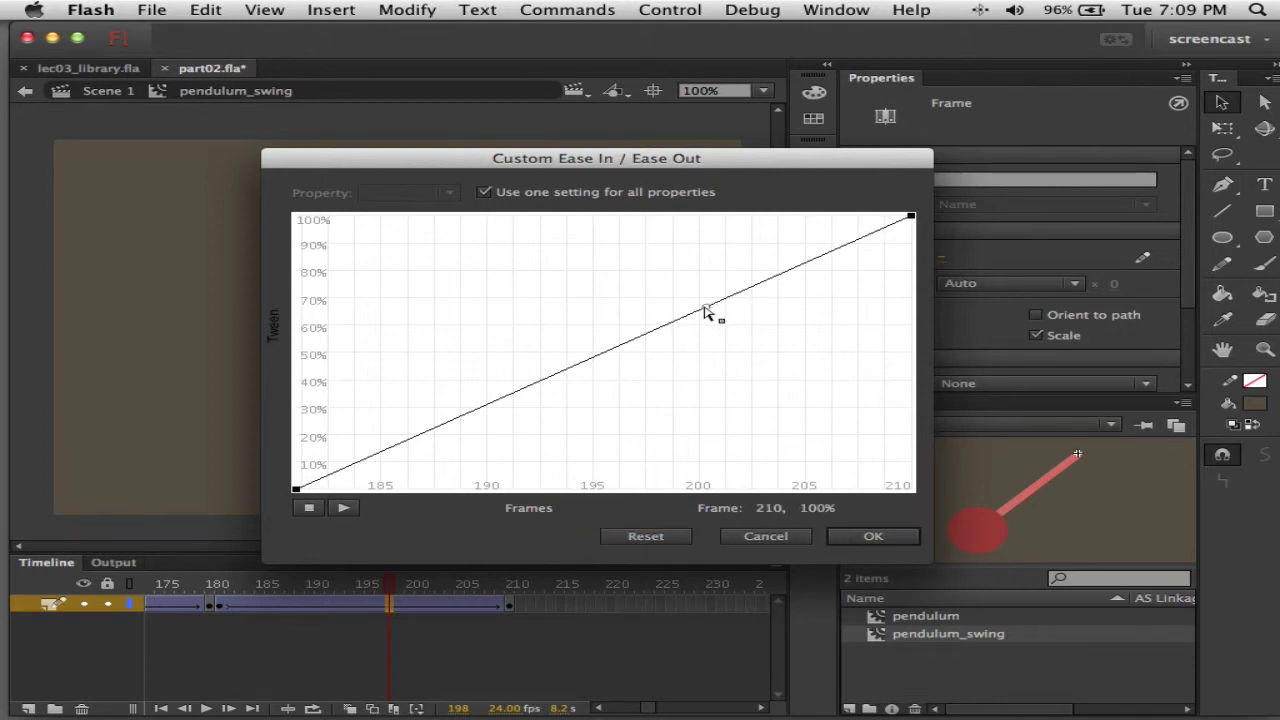
pyautogui.moveTo(705, 312); pyautogui.dragTo(676, 238)
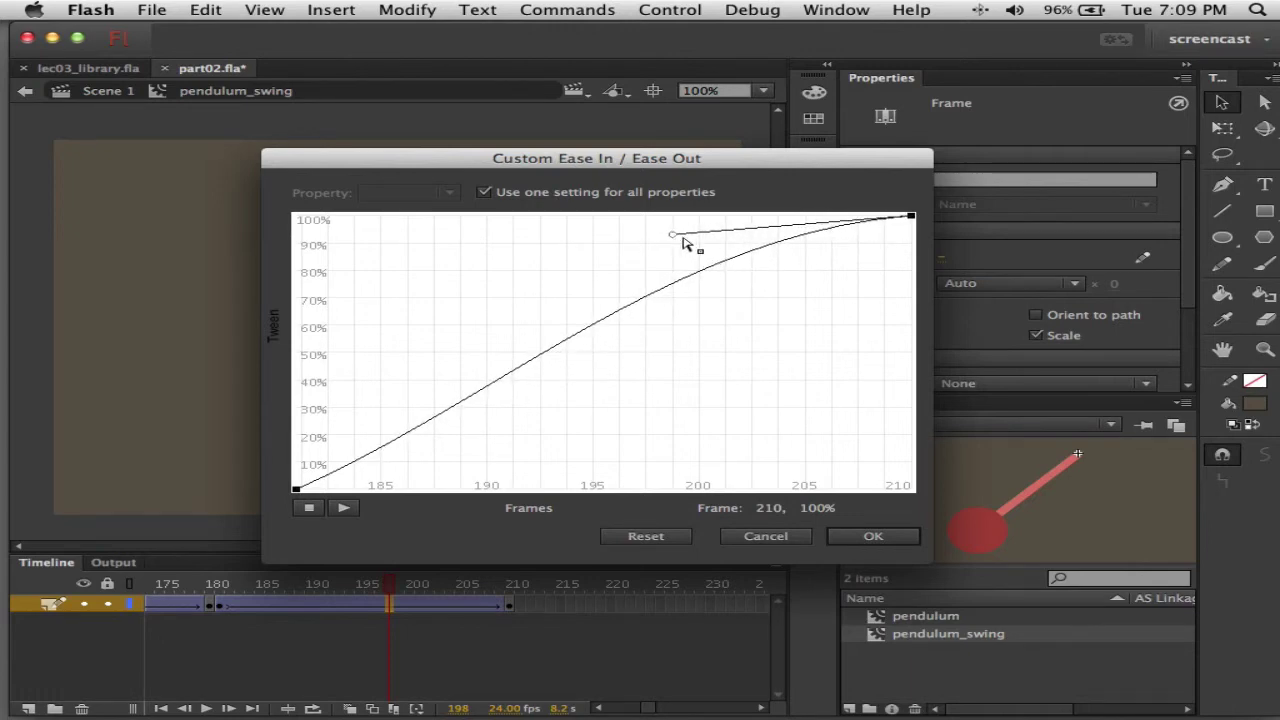
pyautogui.click(873, 536)
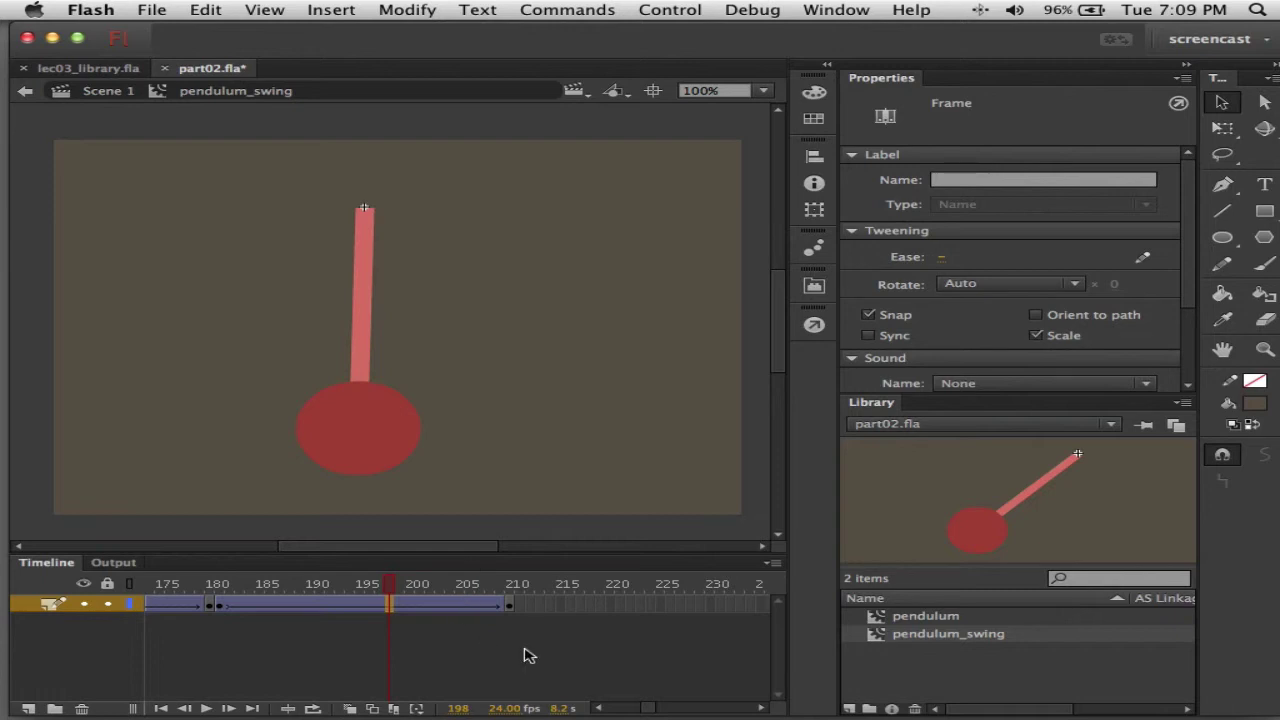
# - Test the movie to watch the final swing with its new ease-out, and close the preview
pyautogui.press('super+Return')
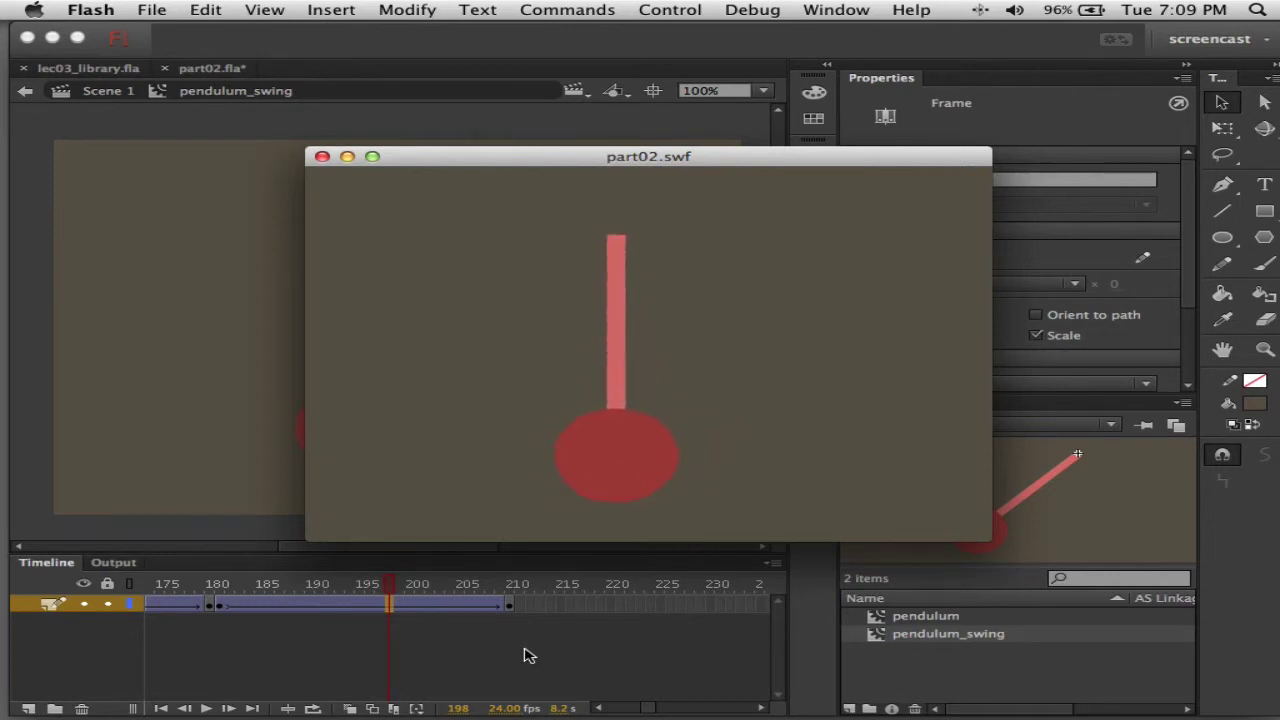
pyautogui.click(322, 156)
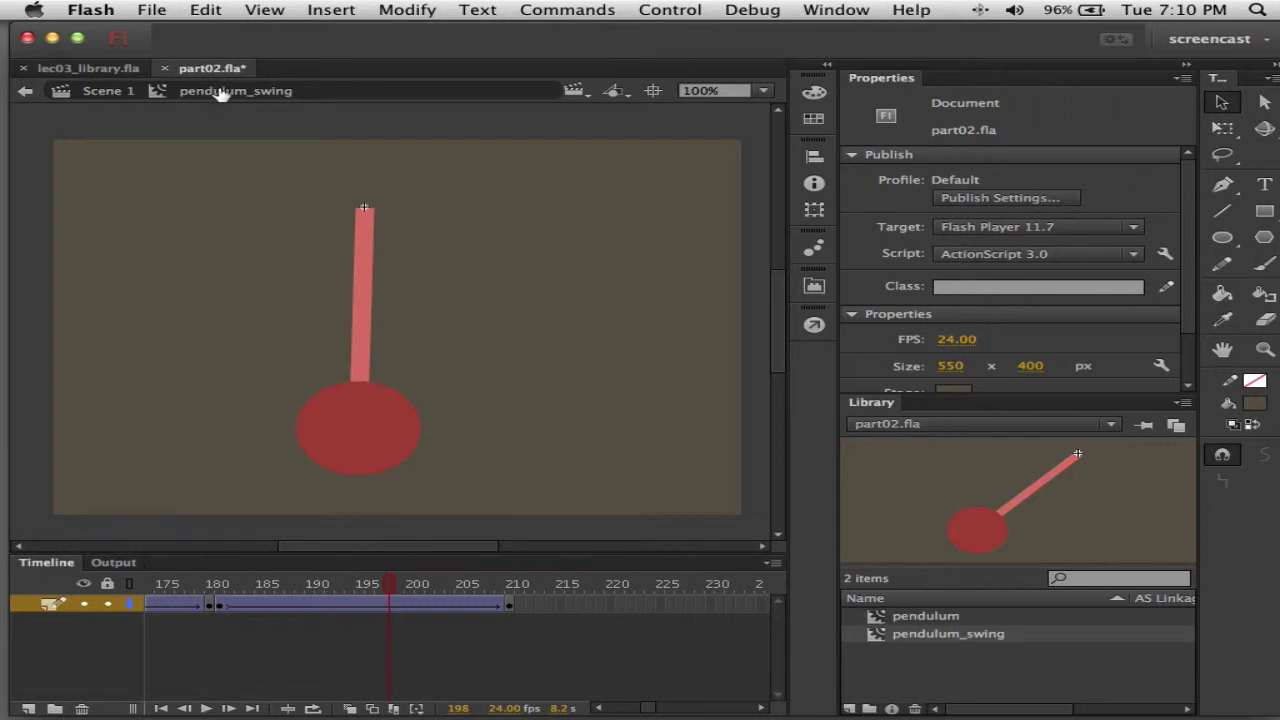
# - Rename the pendulum_swing movie clip in the library to pendulum_swing_decay
pyautogui.doubleClick(930, 636)
pyautogui.click(1027, 636)
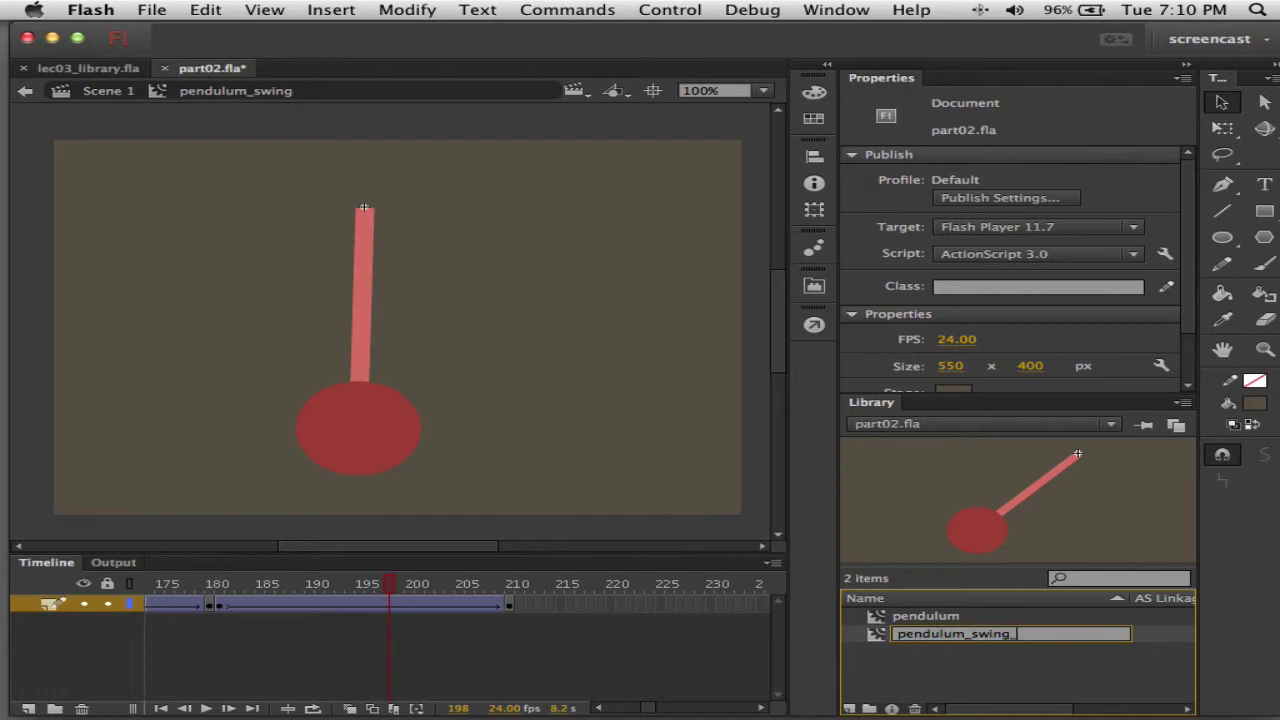
pyautogui.press('Return')
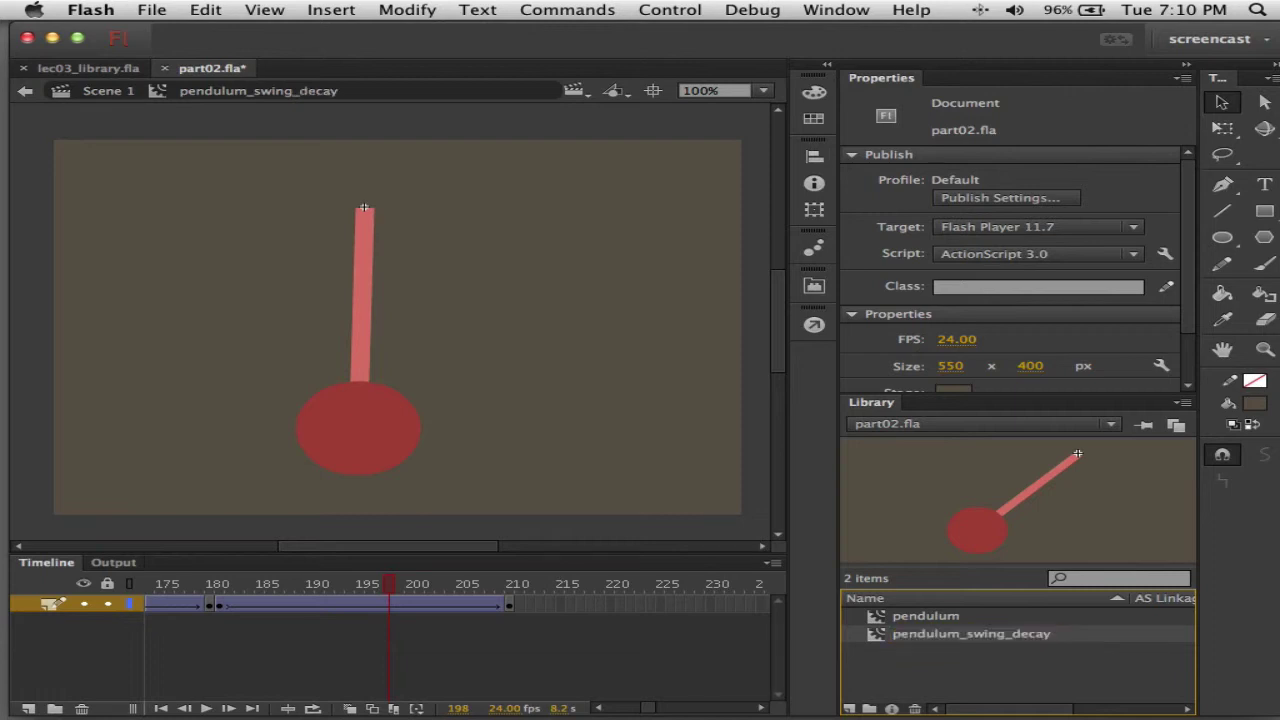
# - Duplicate the pendulum_swing_decay symbol as a movie clip named pendulum_swing
pyautogui.rightClick(882, 640)
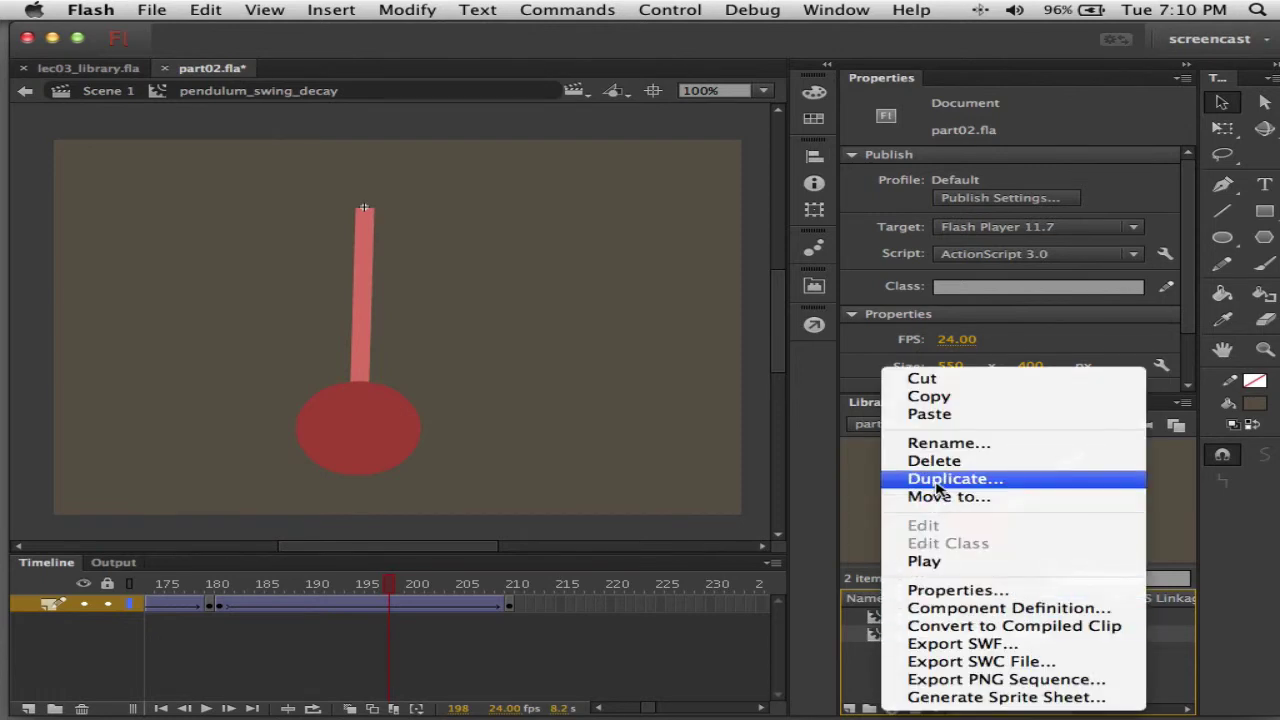
pyautogui.click(860, 677)
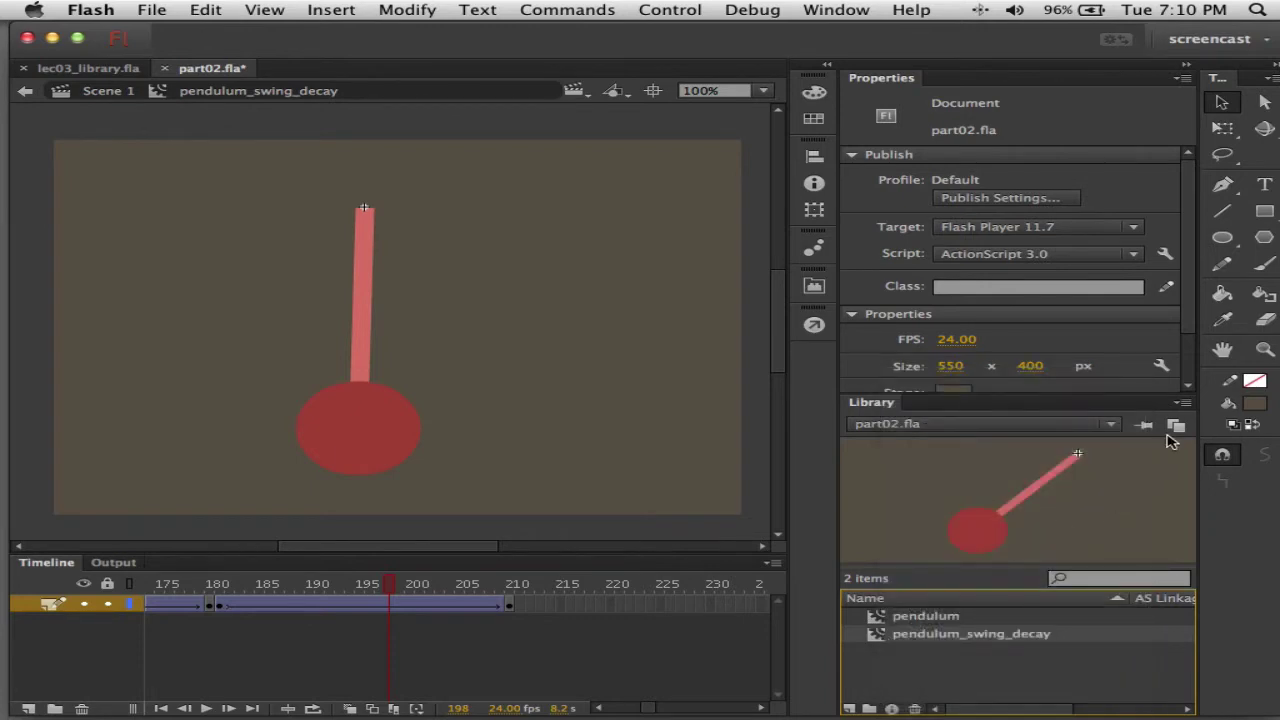
pyautogui.click(1183, 405)
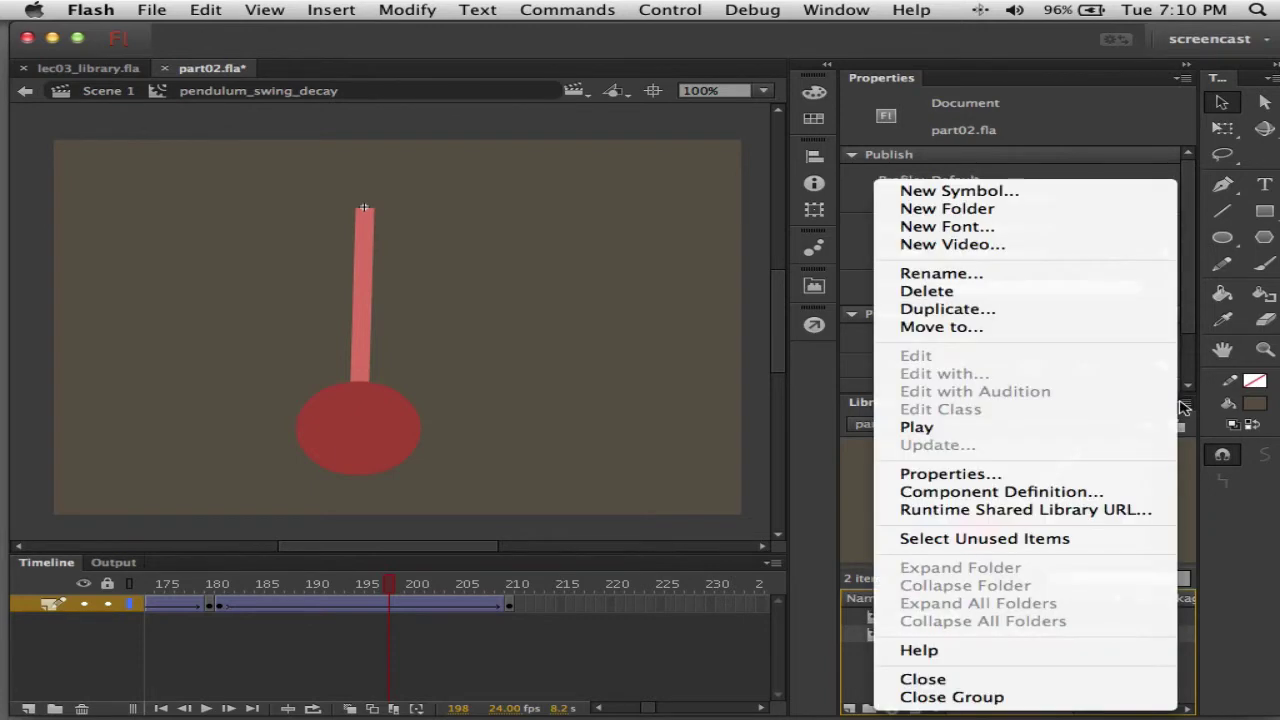
pyautogui.click(1057, 309)
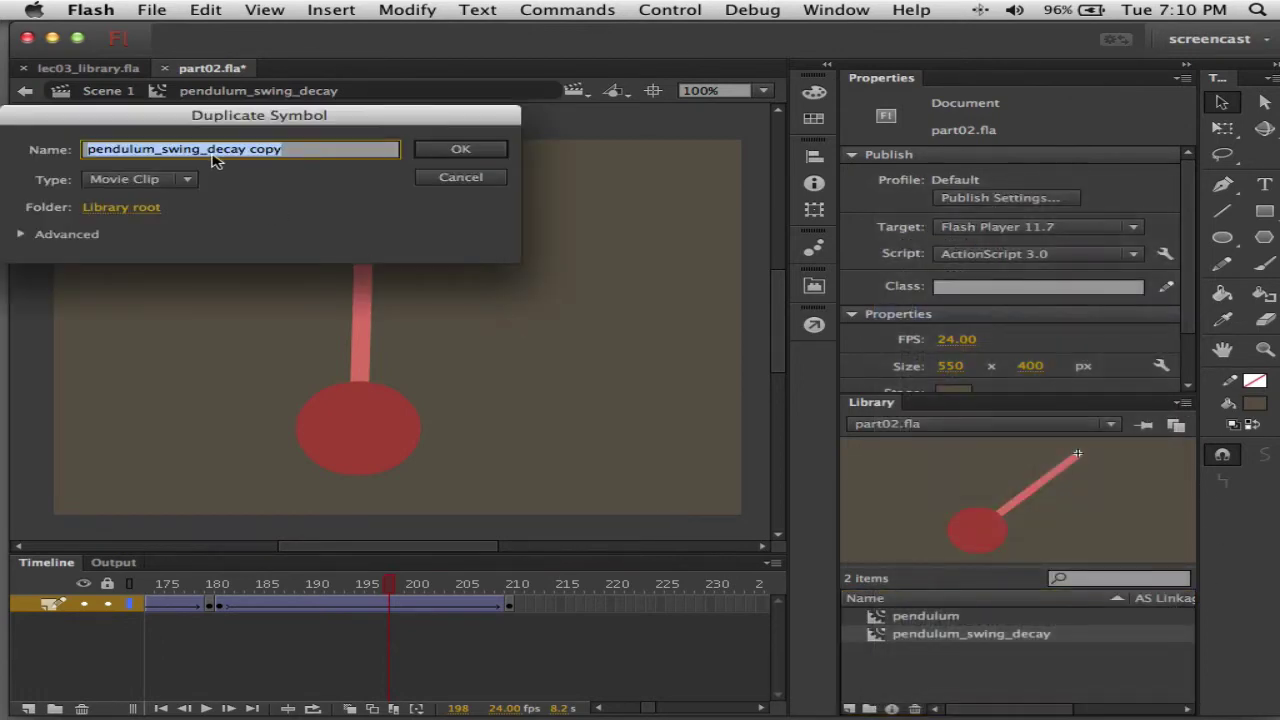
pyautogui.moveTo(204, 148); pyautogui.dragTo(270, 152)
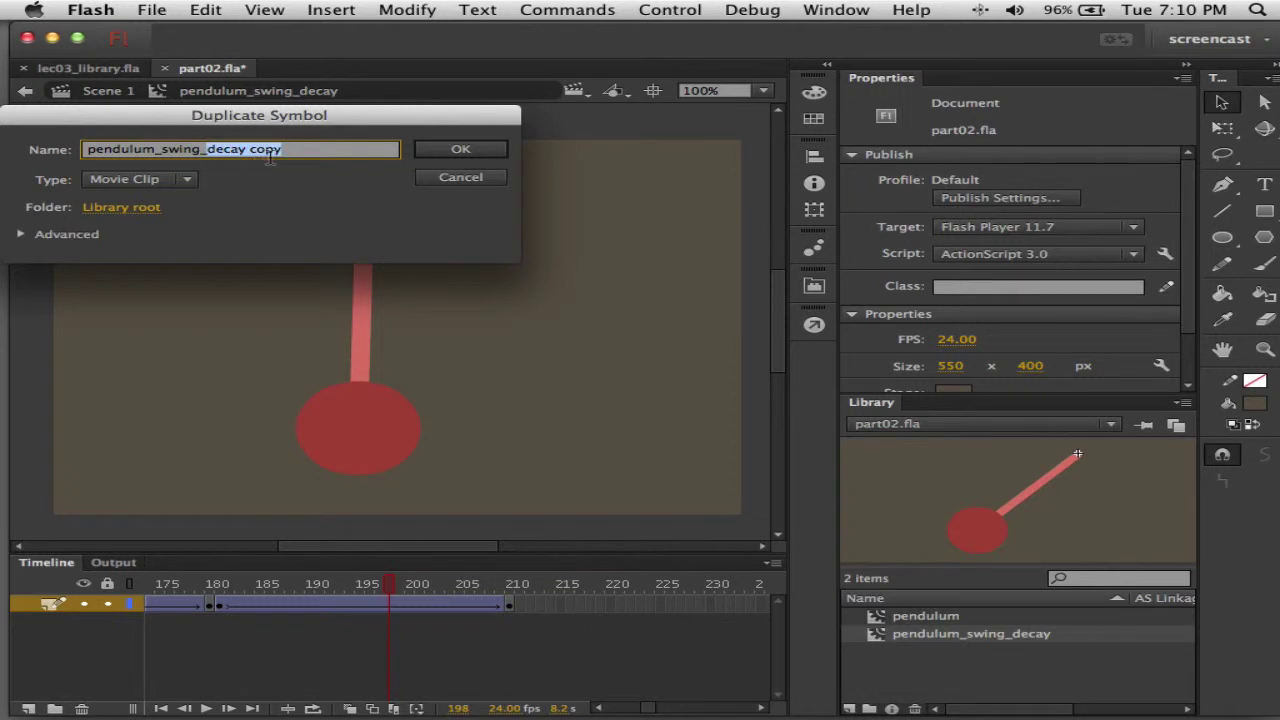
pyautogui.press('BackSpace')
pyautogui.press('BackSpace')
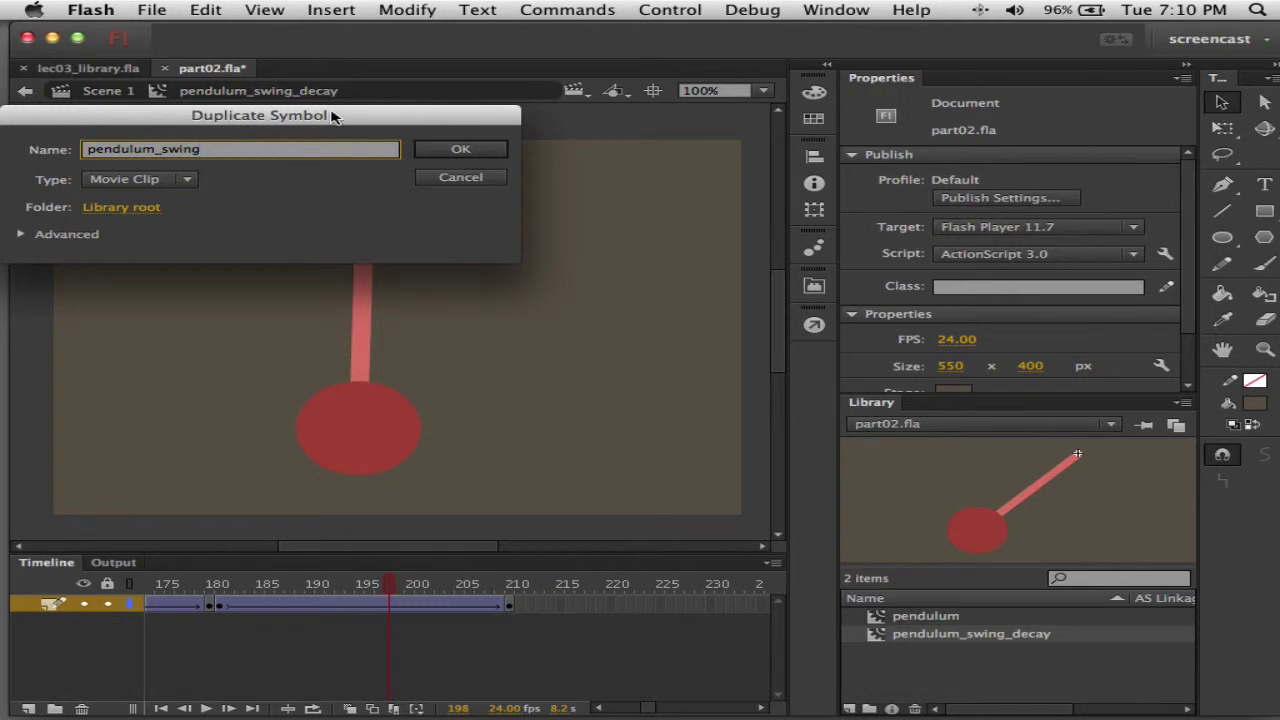
pyautogui.click(460, 150)
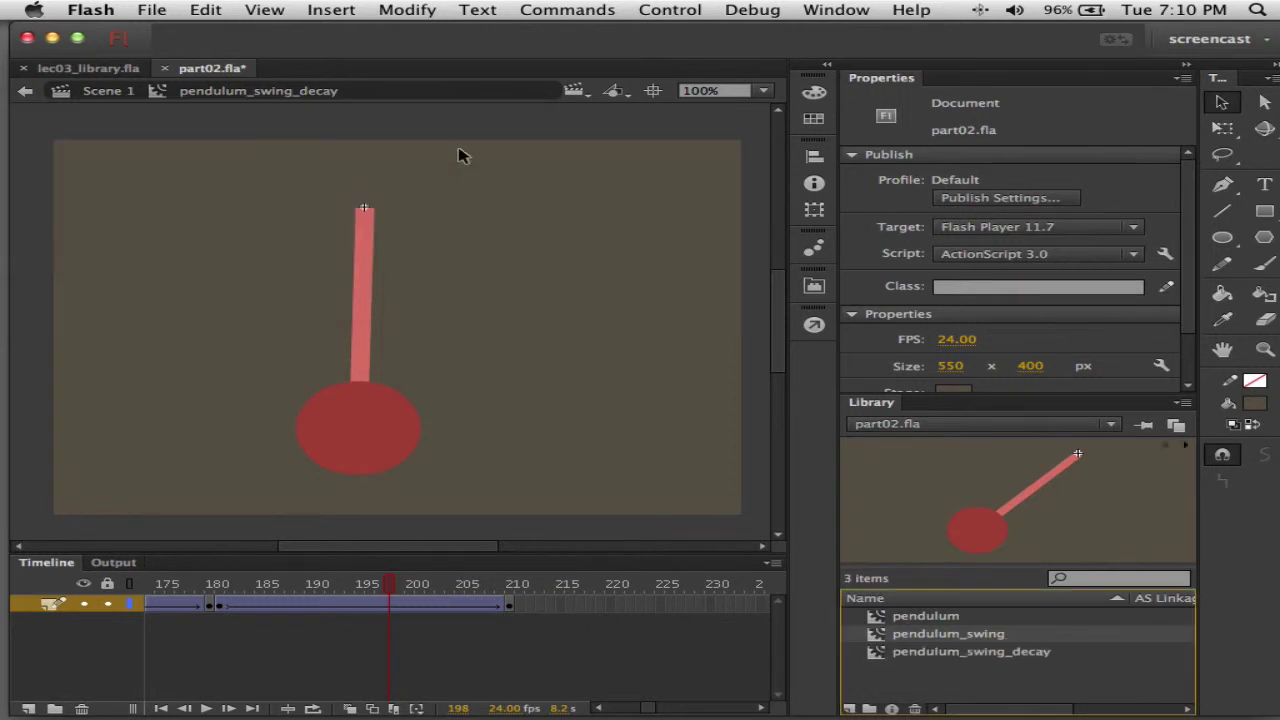
# - Remove frames 61 to 210 from the pendulum_swing clip's timeline and play back the remaining swing
pyautogui.doubleClick(877, 641)
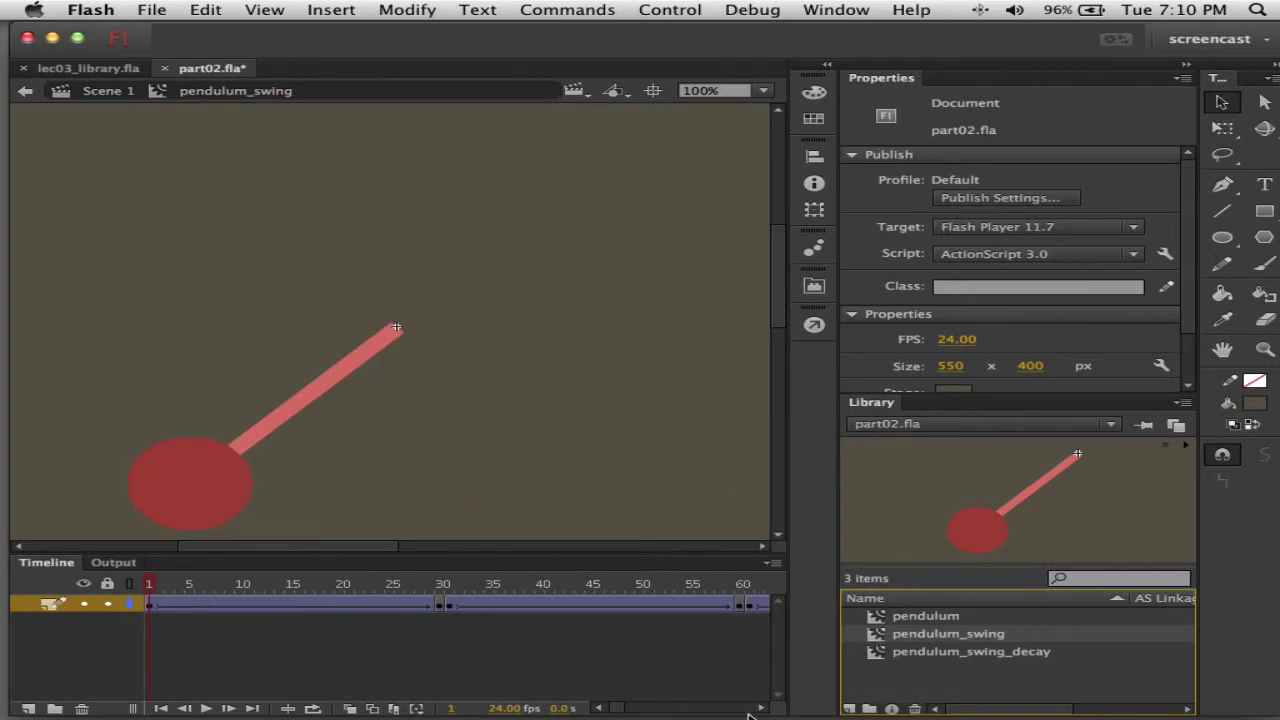
pyautogui.moveTo(762, 709); pyautogui.dragTo(762, 709)
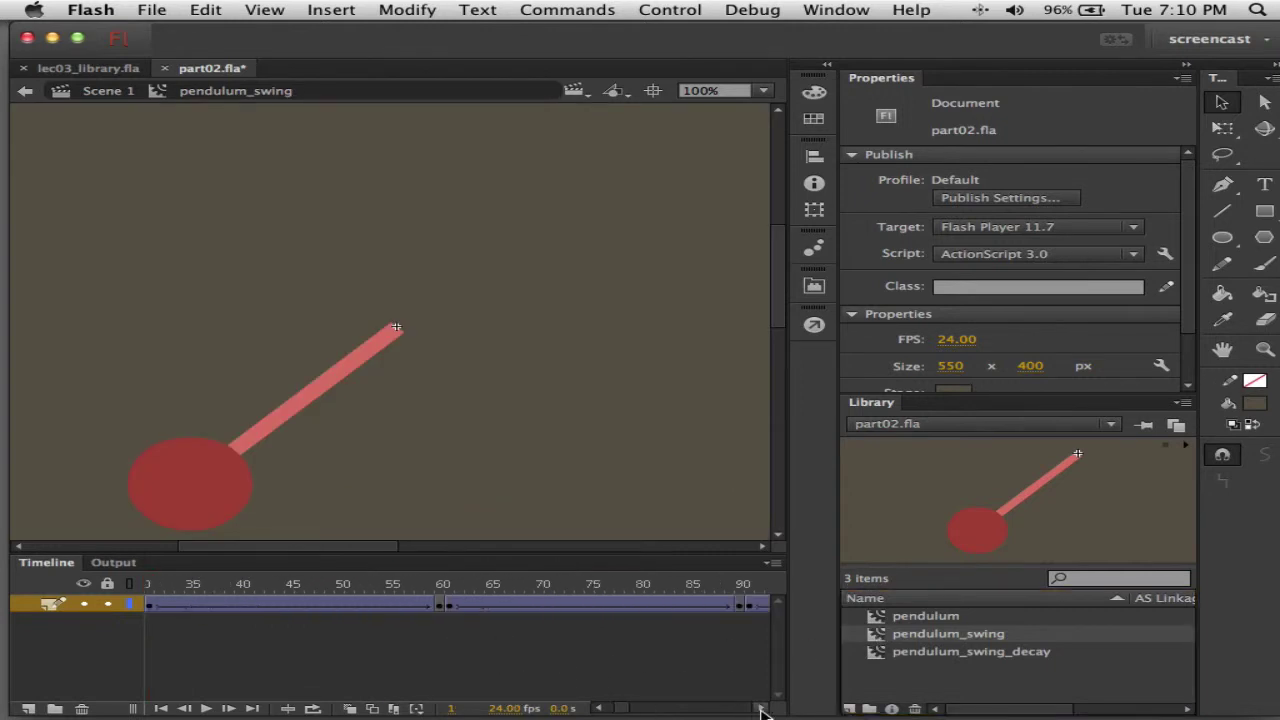
pyautogui.click(450, 606)
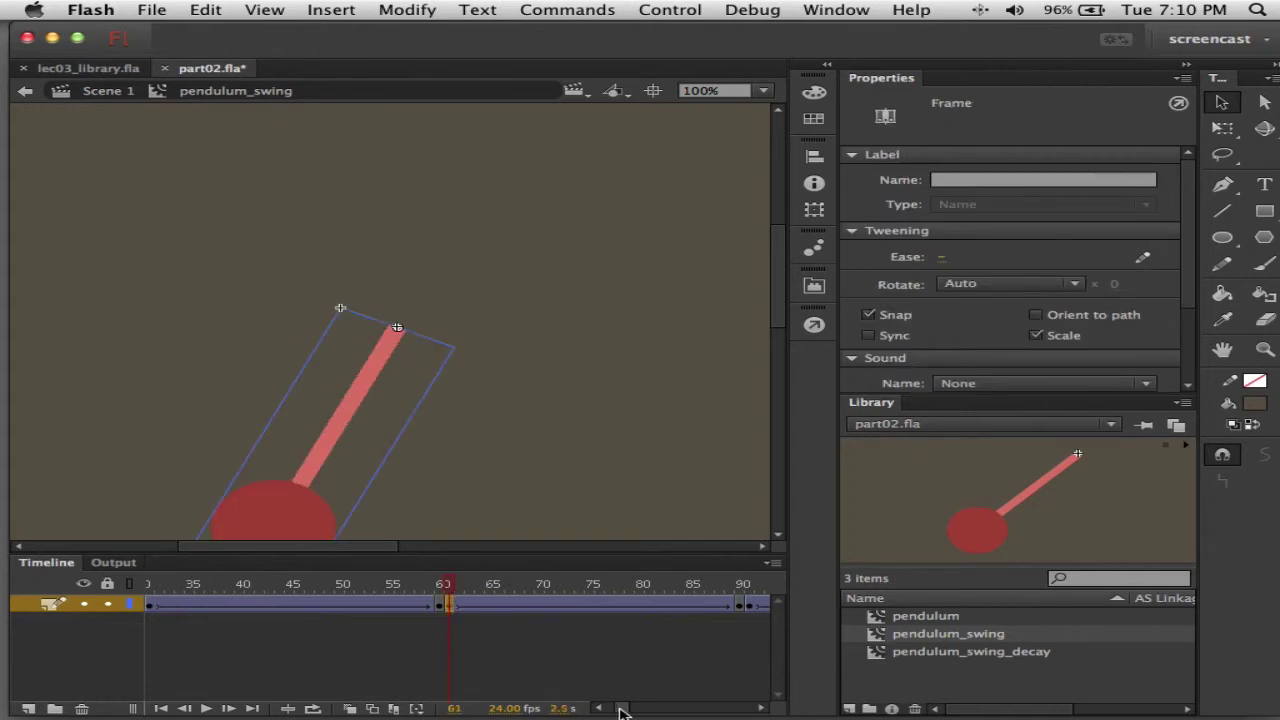
pyautogui.moveTo(620, 710); pyautogui.dragTo(648, 712)
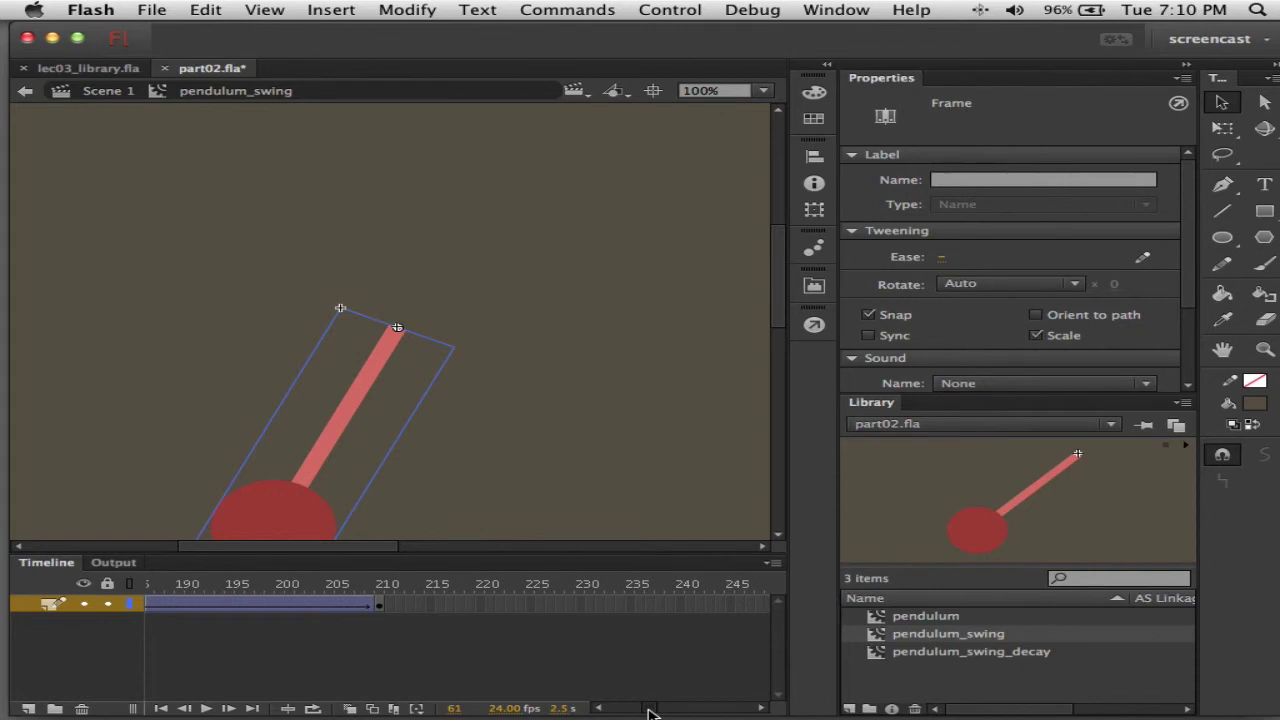
pyautogui.click(378, 608)
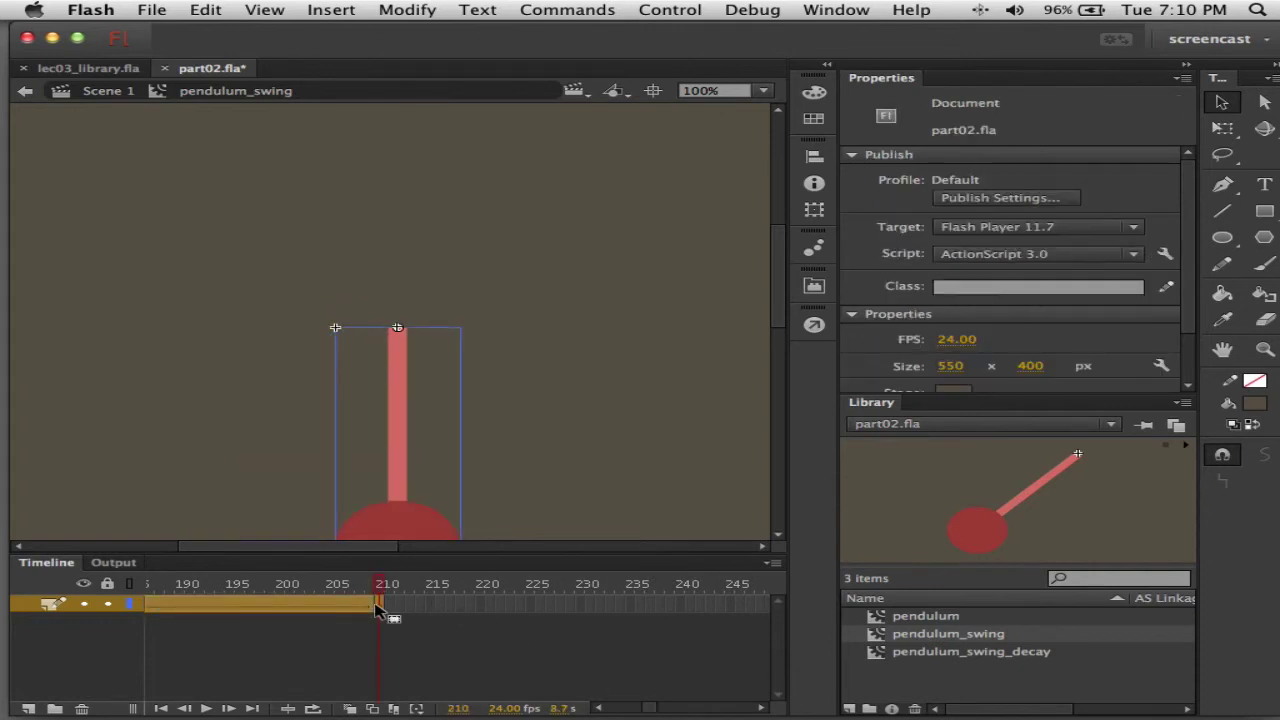
pyautogui.rightClick(377, 607)
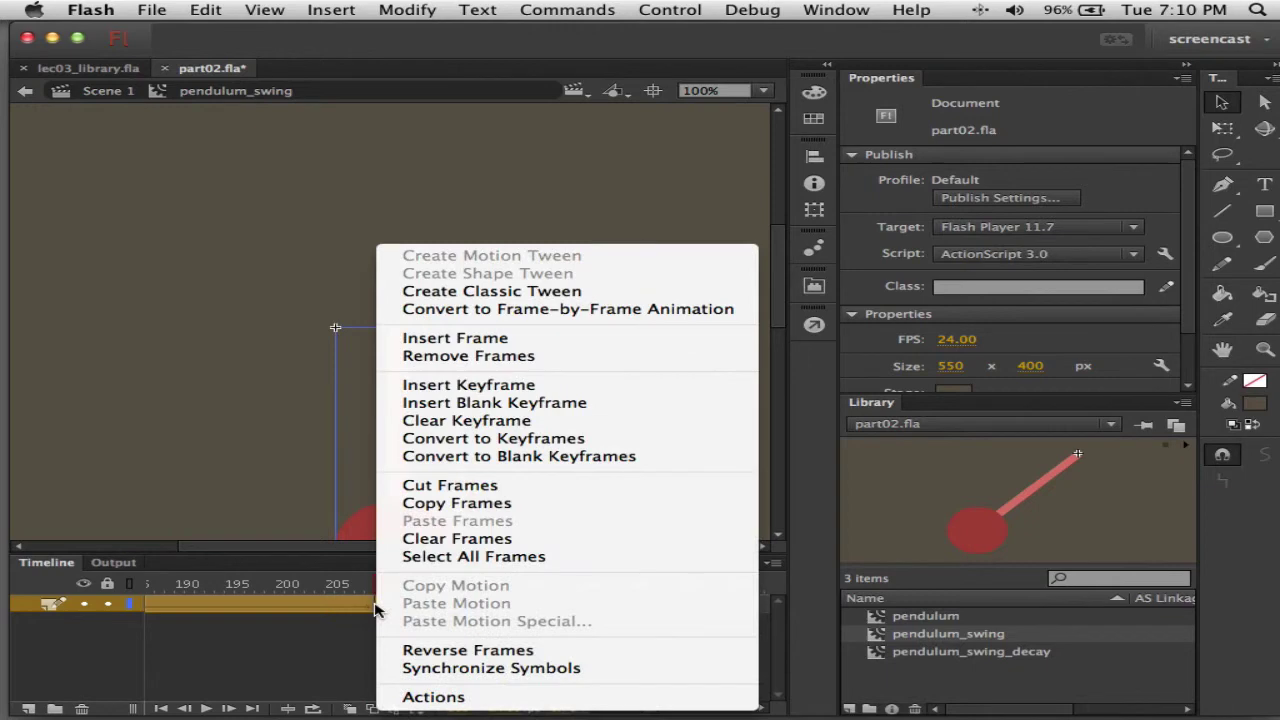
pyautogui.click(455, 358)
pyautogui.click(666, 662)
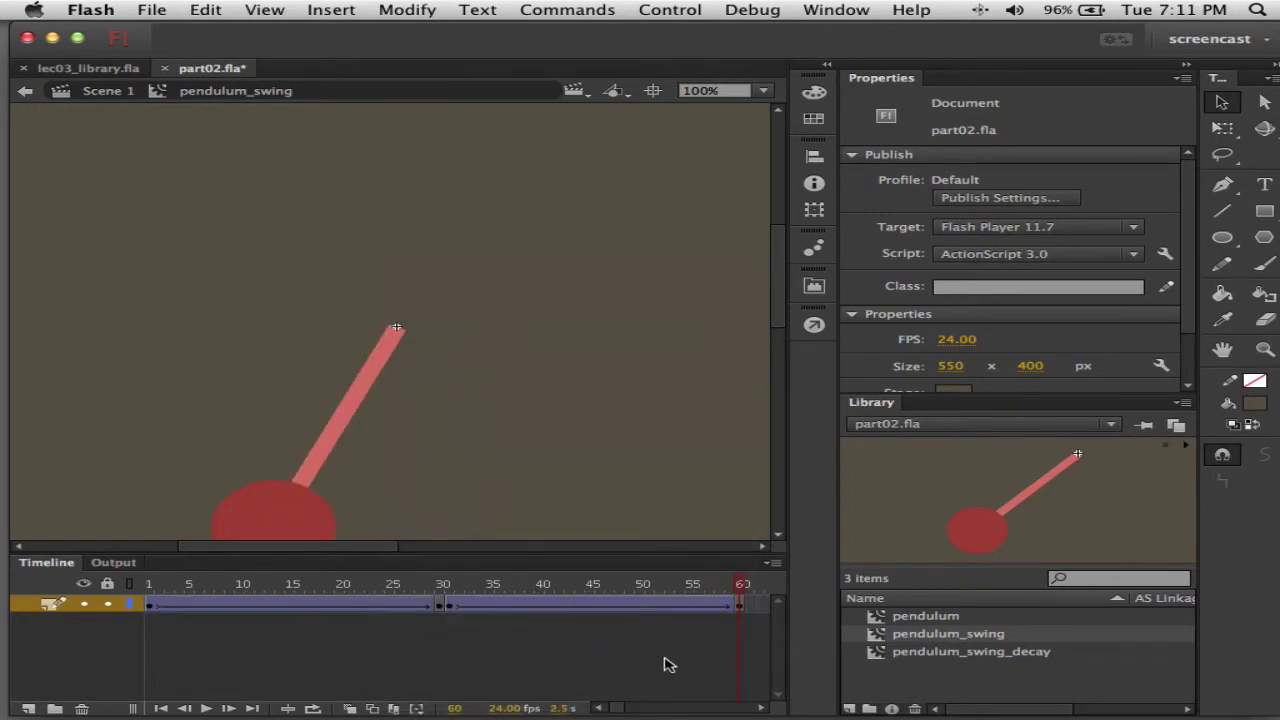
pyautogui.press('Return')
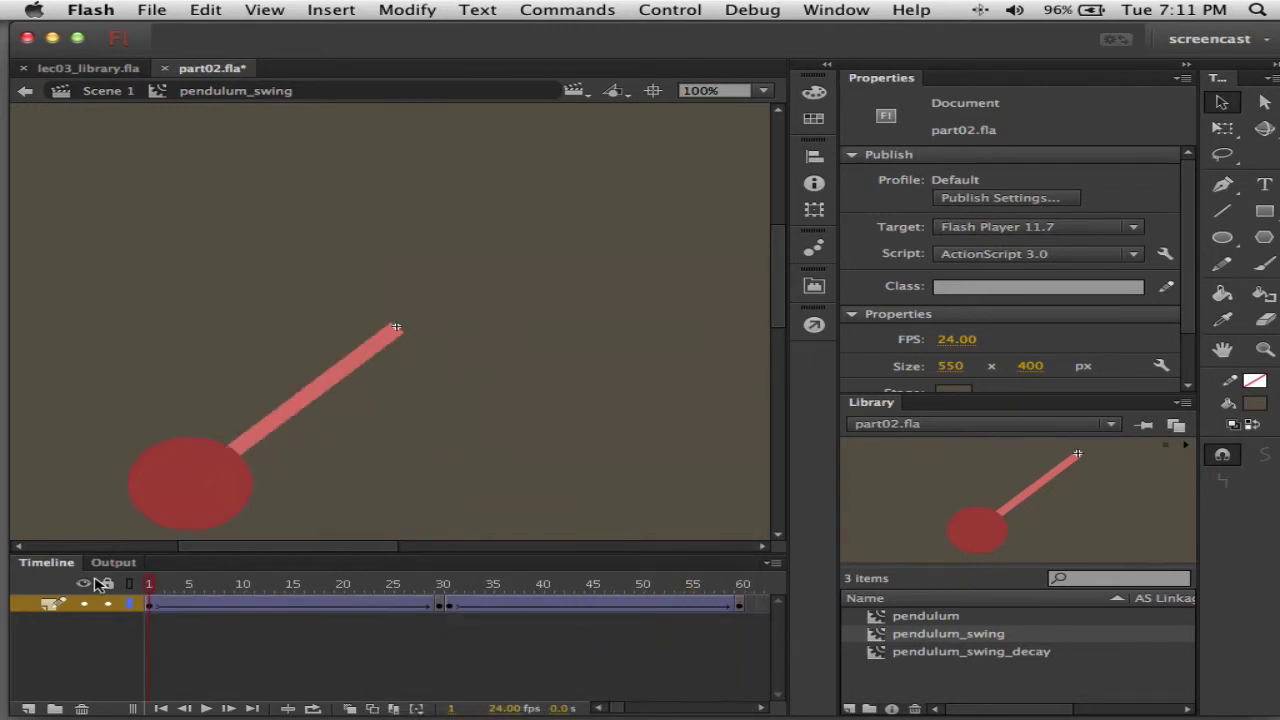
pyautogui.press('Return')
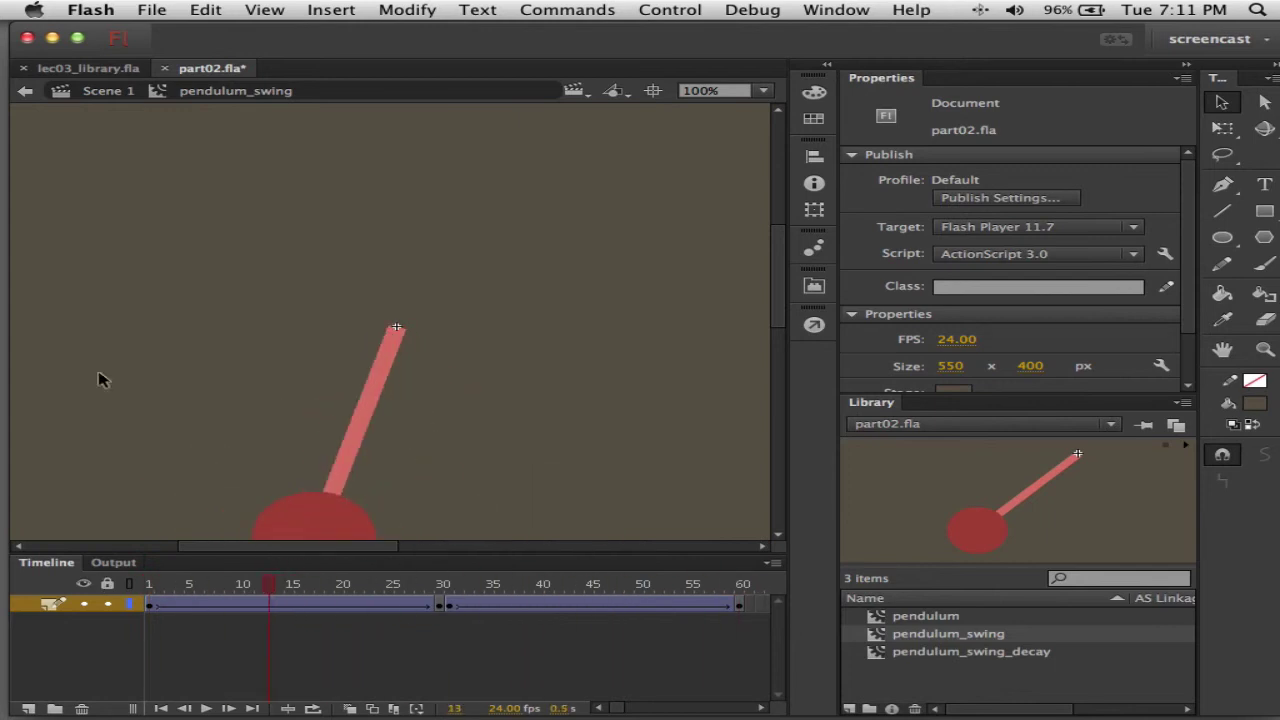
# - Place a pendulum_swing instance on the Scene 1 stage and scale it proportionally to about 138 px wide
pyautogui.click(106, 91)
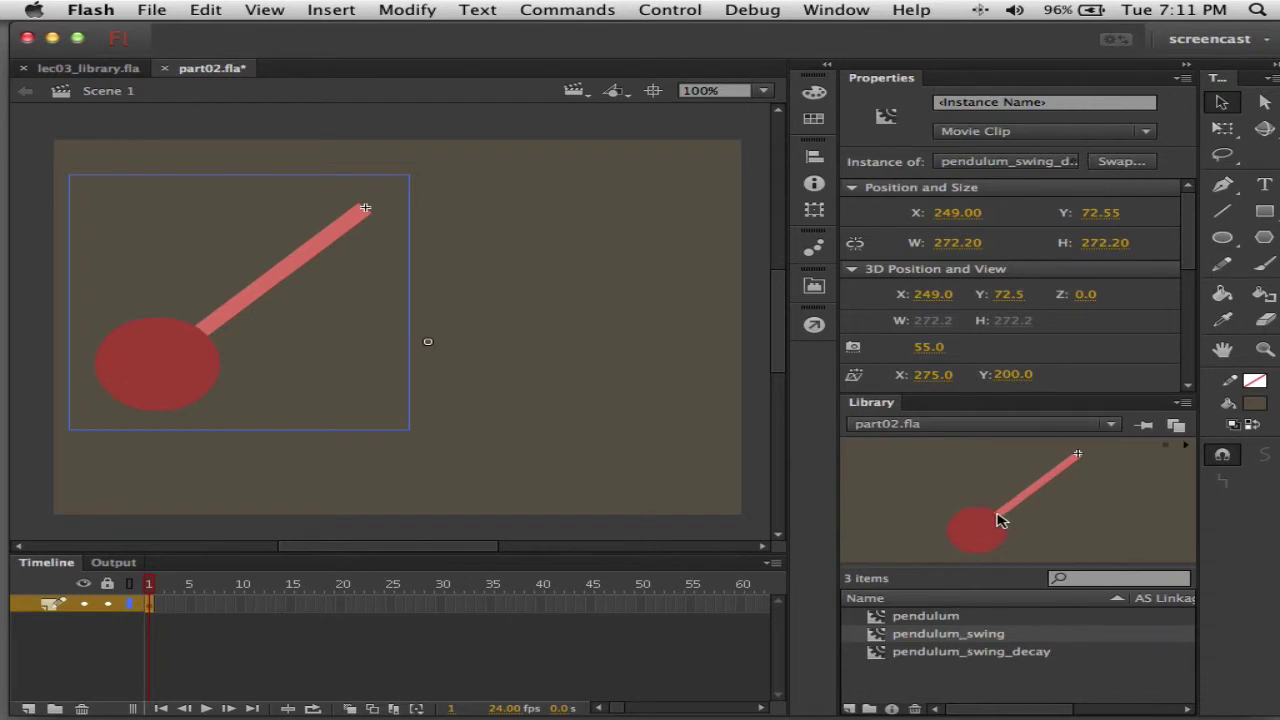
pyautogui.moveTo(987, 538); pyautogui.dragTo(660, 408)
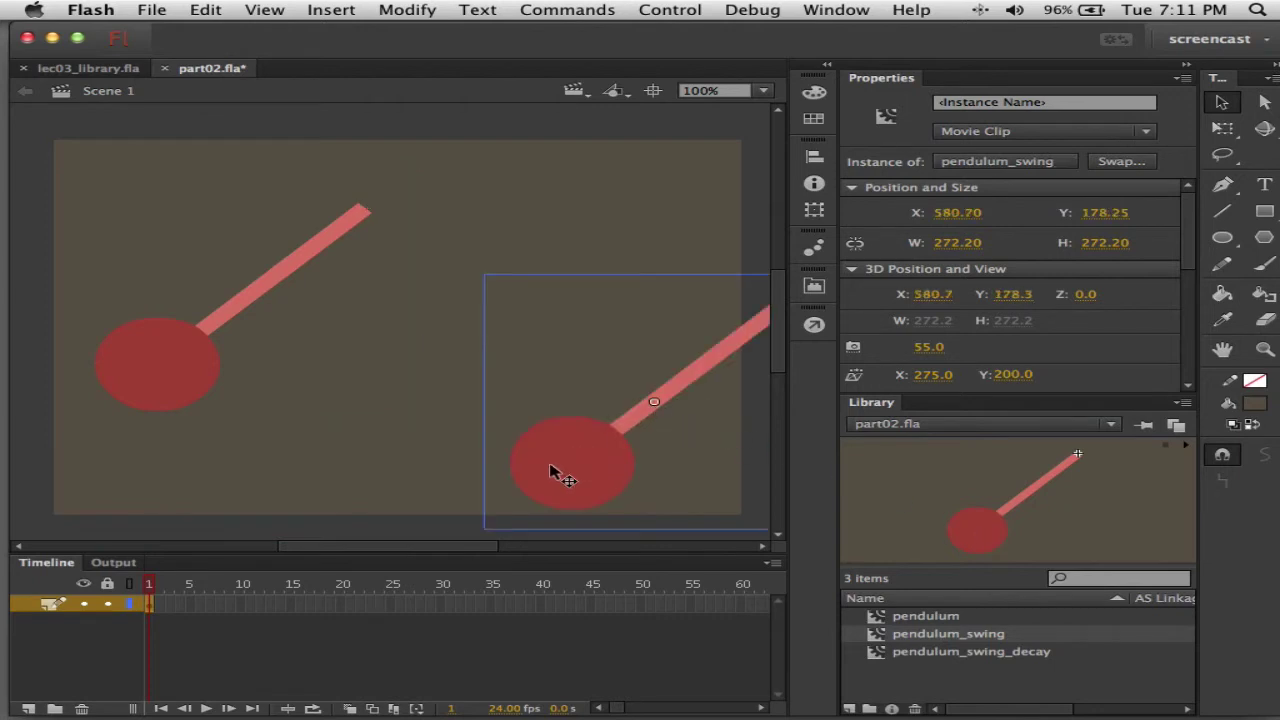
pyautogui.press('q')
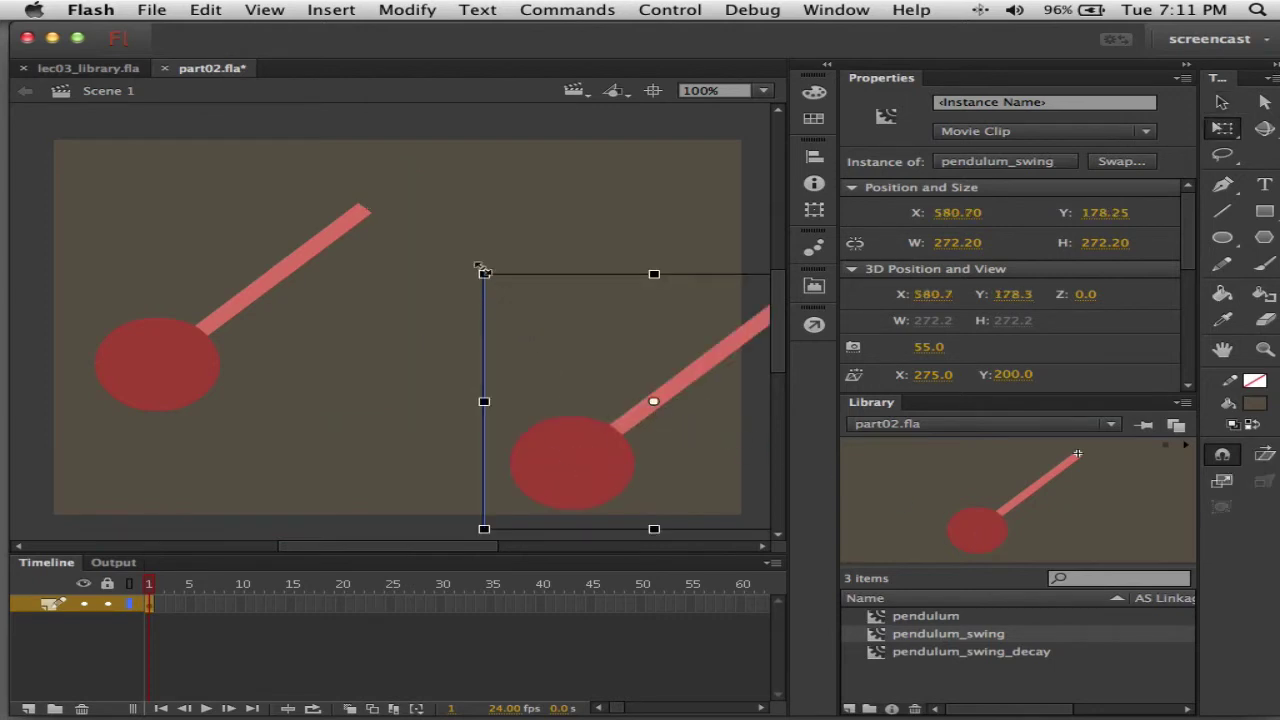
pyautogui.moveTo(481, 269); pyautogui.dragTo(558, 331)
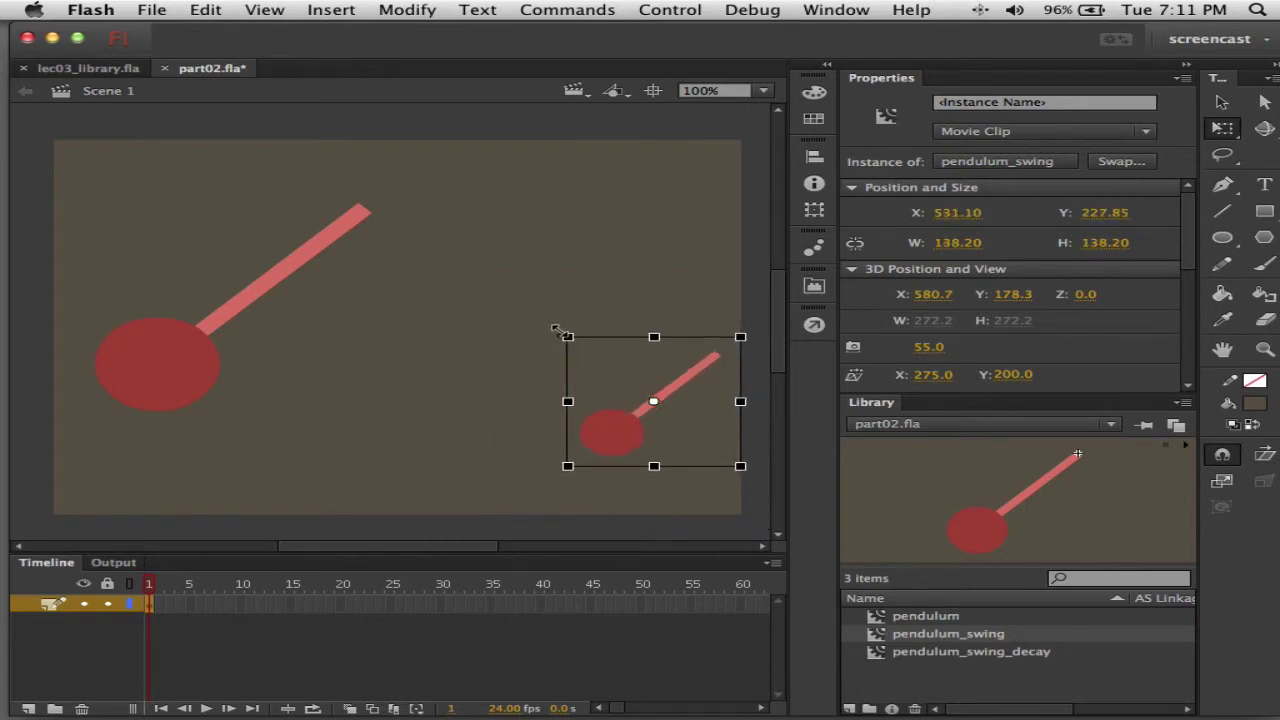
# - Scale the pendulum_swing_decay instance to about 136 px wide and move it to about X 197, Y 75 on the stage
pyautogui.click(160, 374)
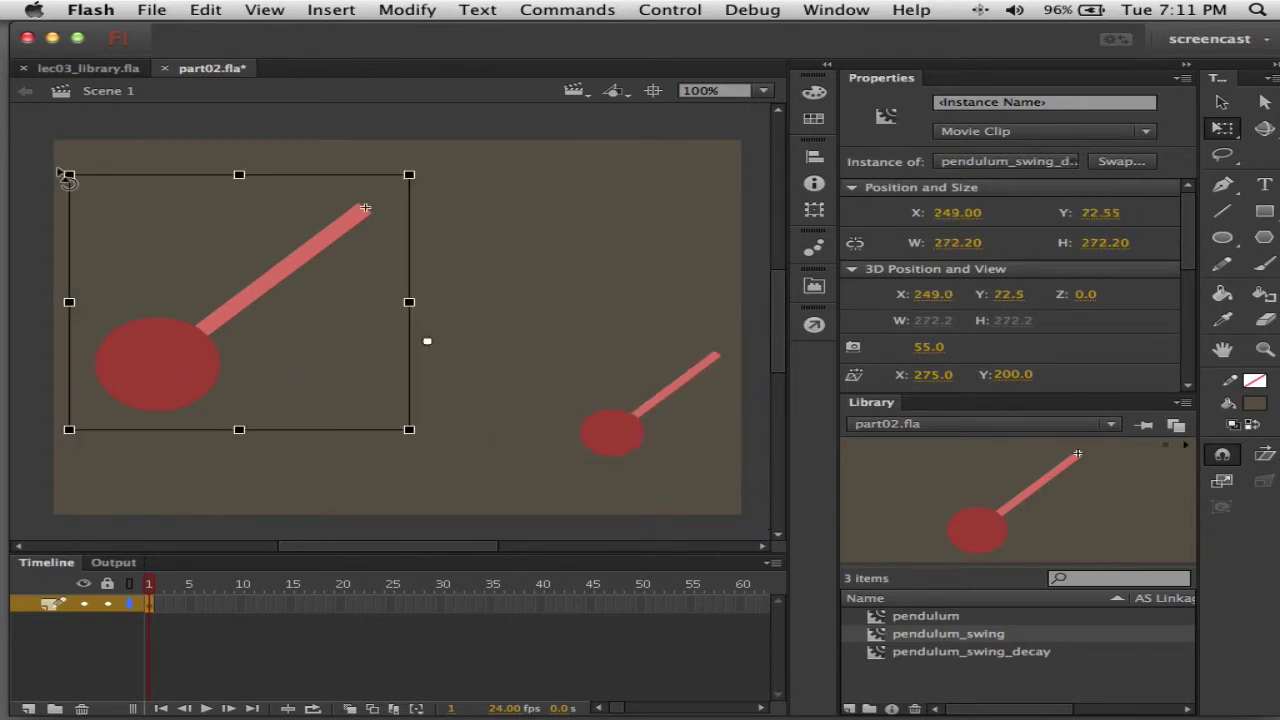
pyautogui.moveTo(68, 174); pyautogui.dragTo(249, 258)
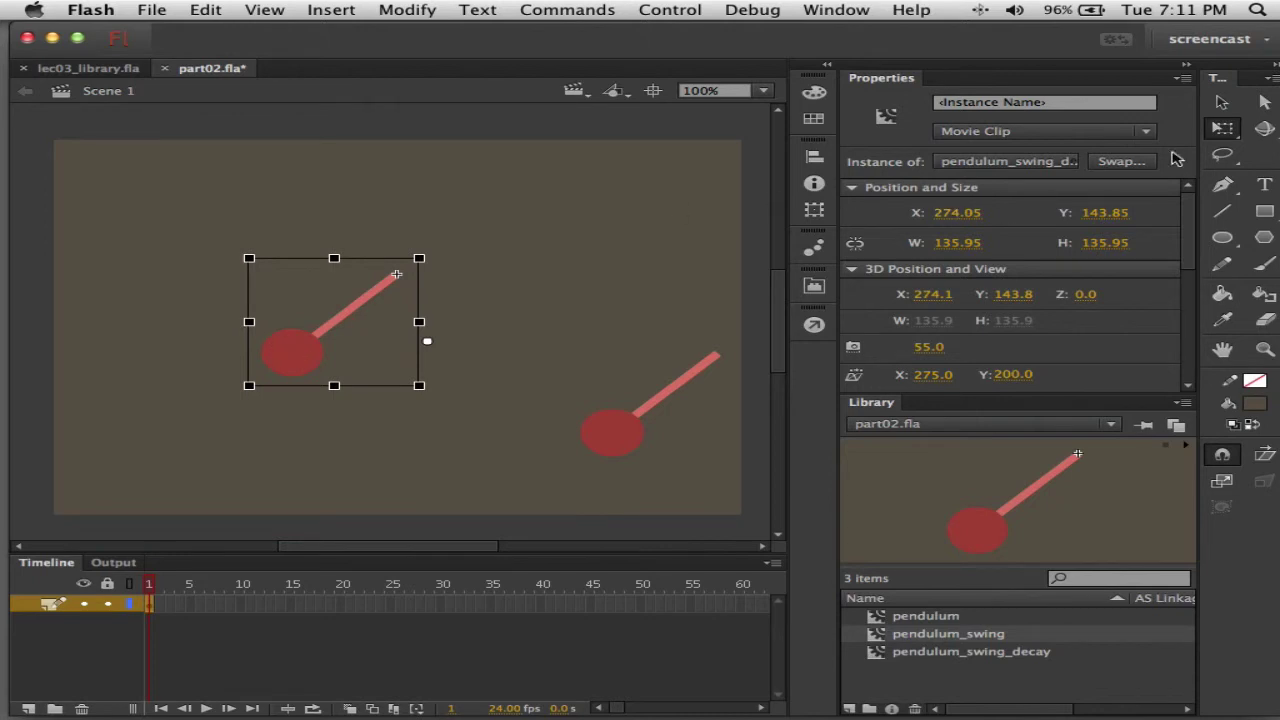
pyautogui.click(1218, 130)
pyautogui.moveTo(310, 358); pyautogui.dragTo(236, 370)
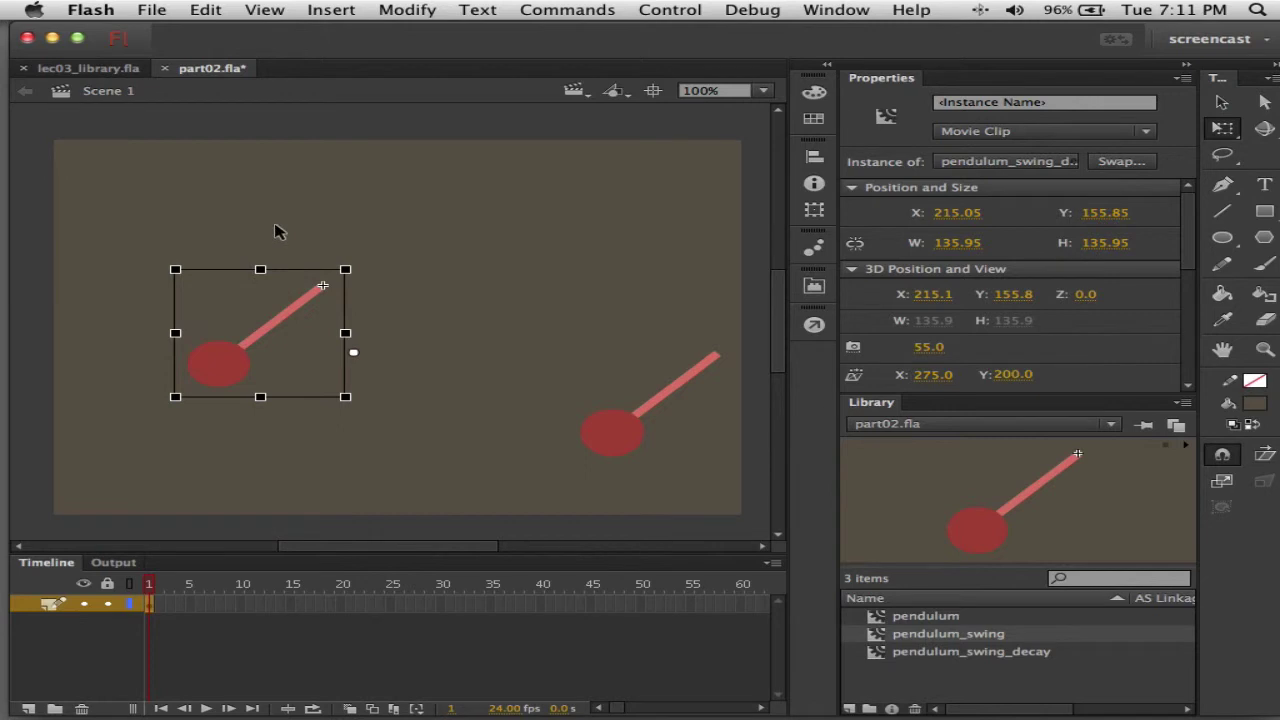
pyautogui.press('v')
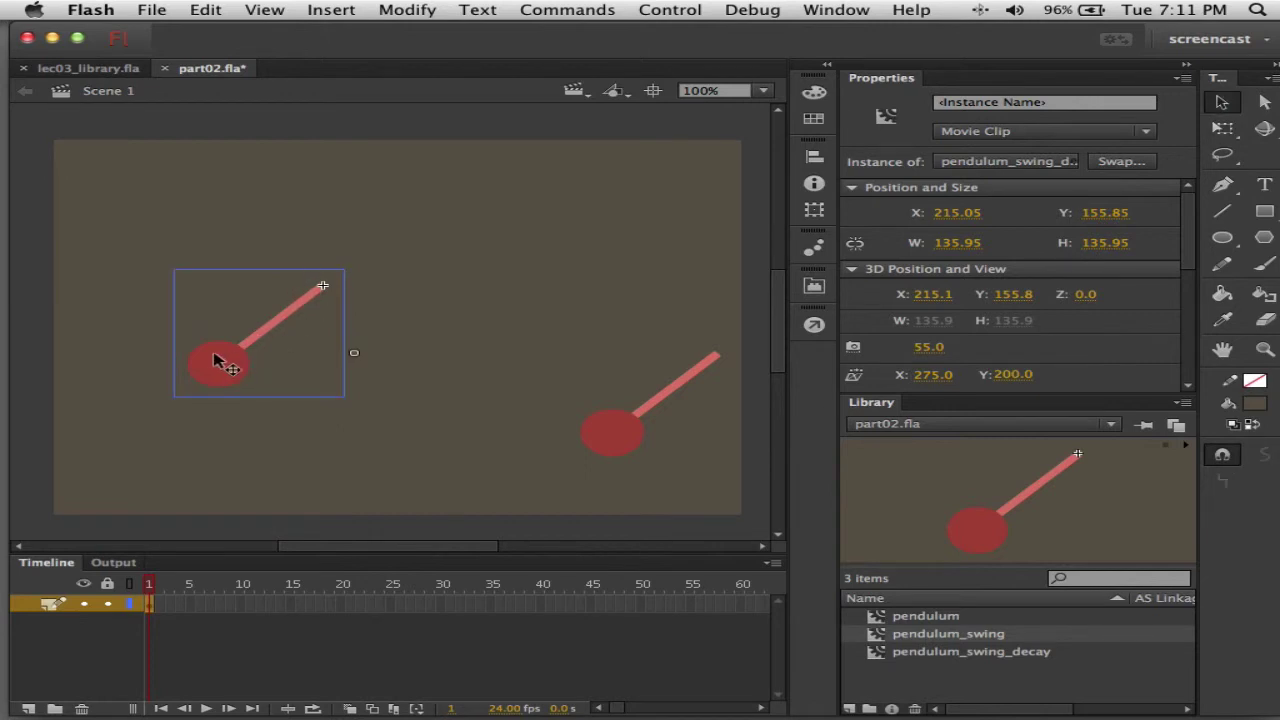
pyautogui.moveTo(220, 363); pyautogui.dragTo(188, 285)
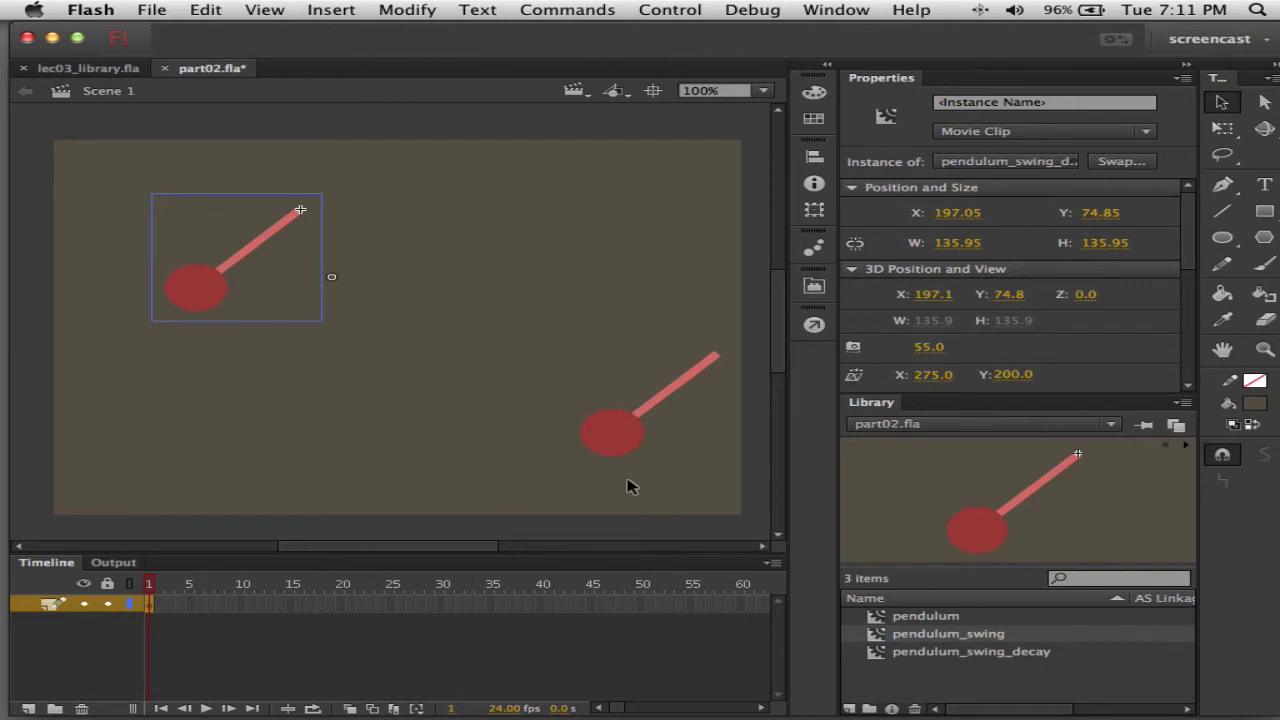
# - Move the pendulum_swing instance up and inward on the stage, below and to the right of the decaying pendulum
pyautogui.press('q')
pyautogui.click(607, 432)
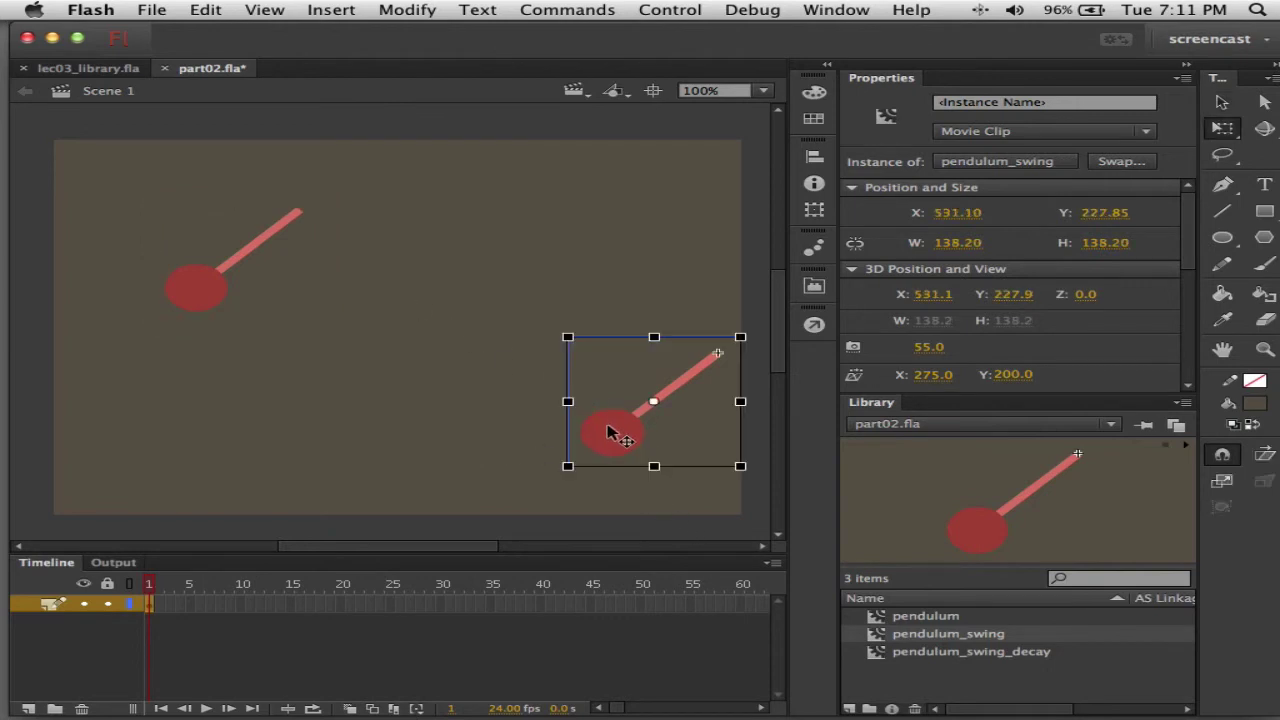
pyautogui.moveTo(605, 437); pyautogui.dragTo(480, 457)
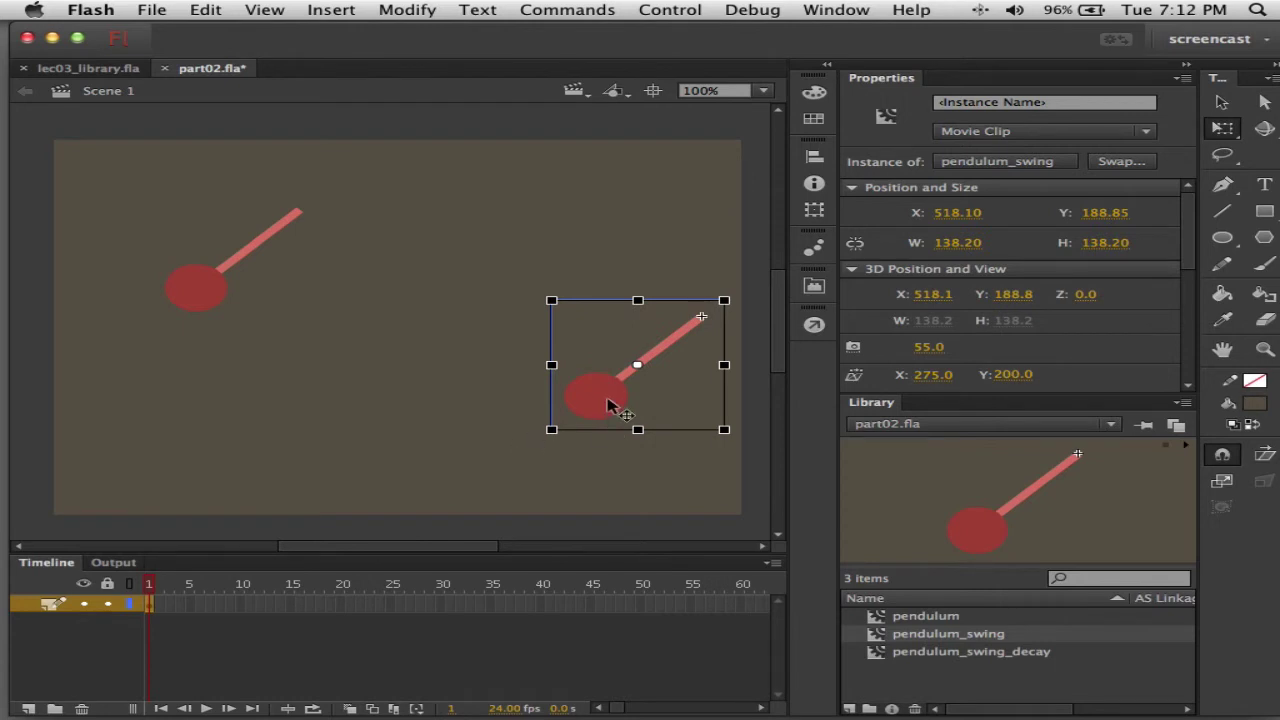
pyautogui.press('v')
pyautogui.moveTo(606, 402); pyautogui.dragTo(480, 410)
# - Deselect the pendulums, test the movie to compare both swings, and close the preview
pyautogui.click(338, 430)
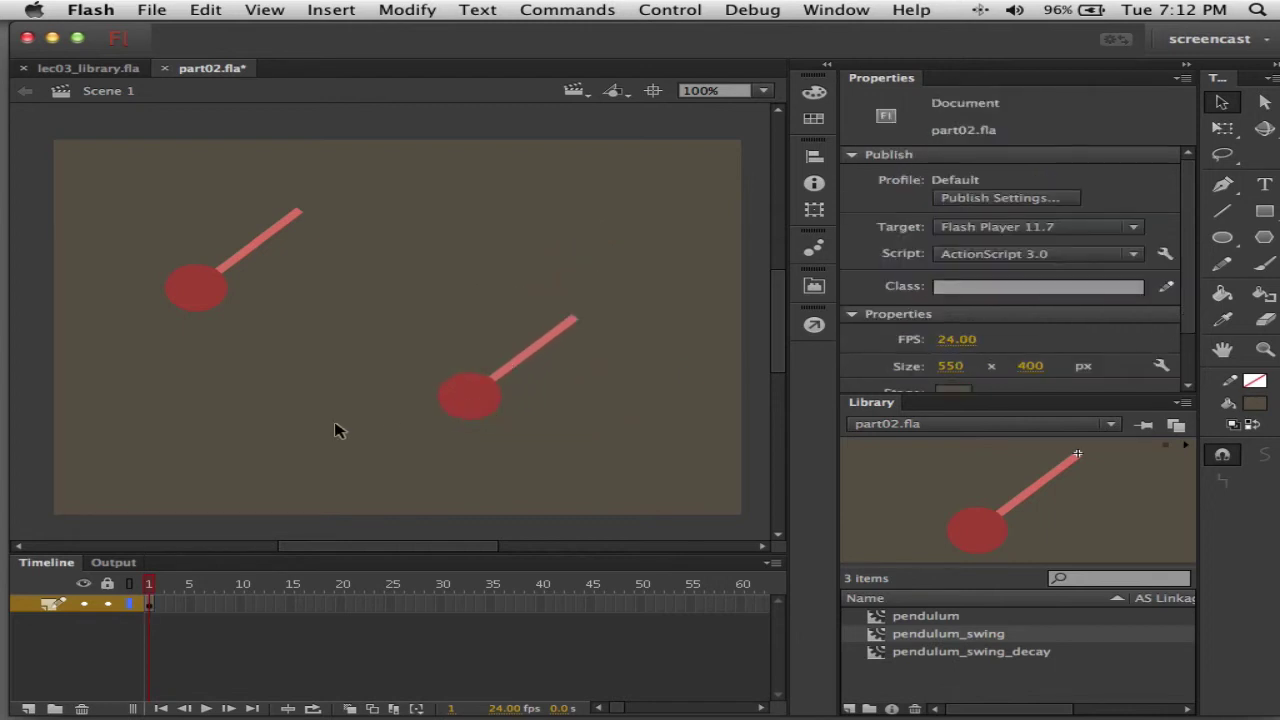
pyautogui.press('super+Return')
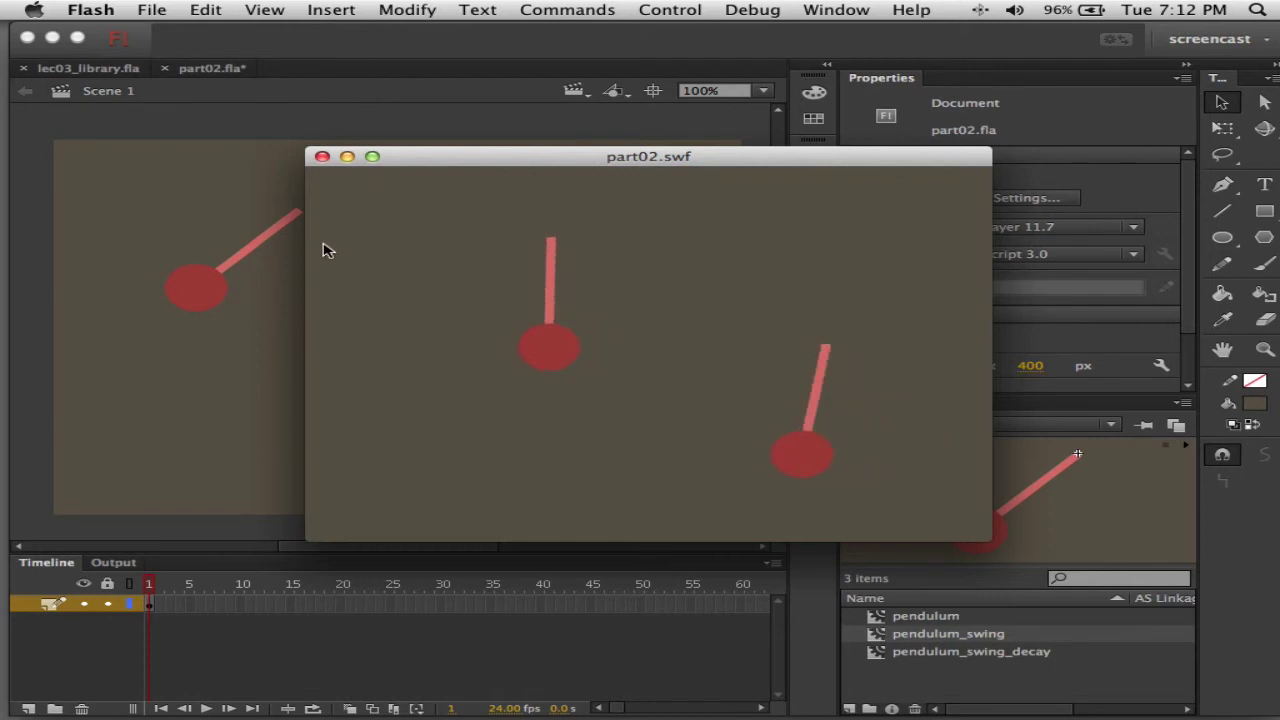
pyautogui.click(322, 157)
# - Open the pendulum_swing symbol for editing and set the pendulum's rotation at the frame 30 keyframe to -45°
pyautogui.doubleClick(880, 636)
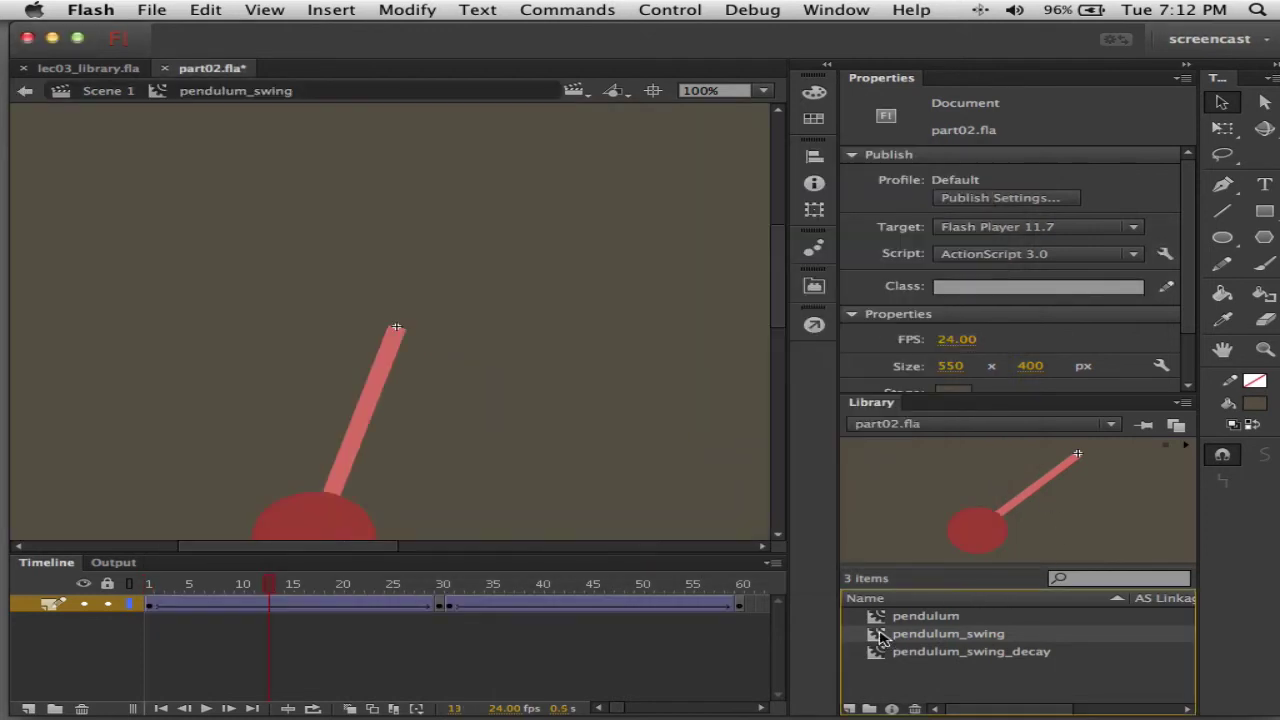
pyautogui.click(442, 606)
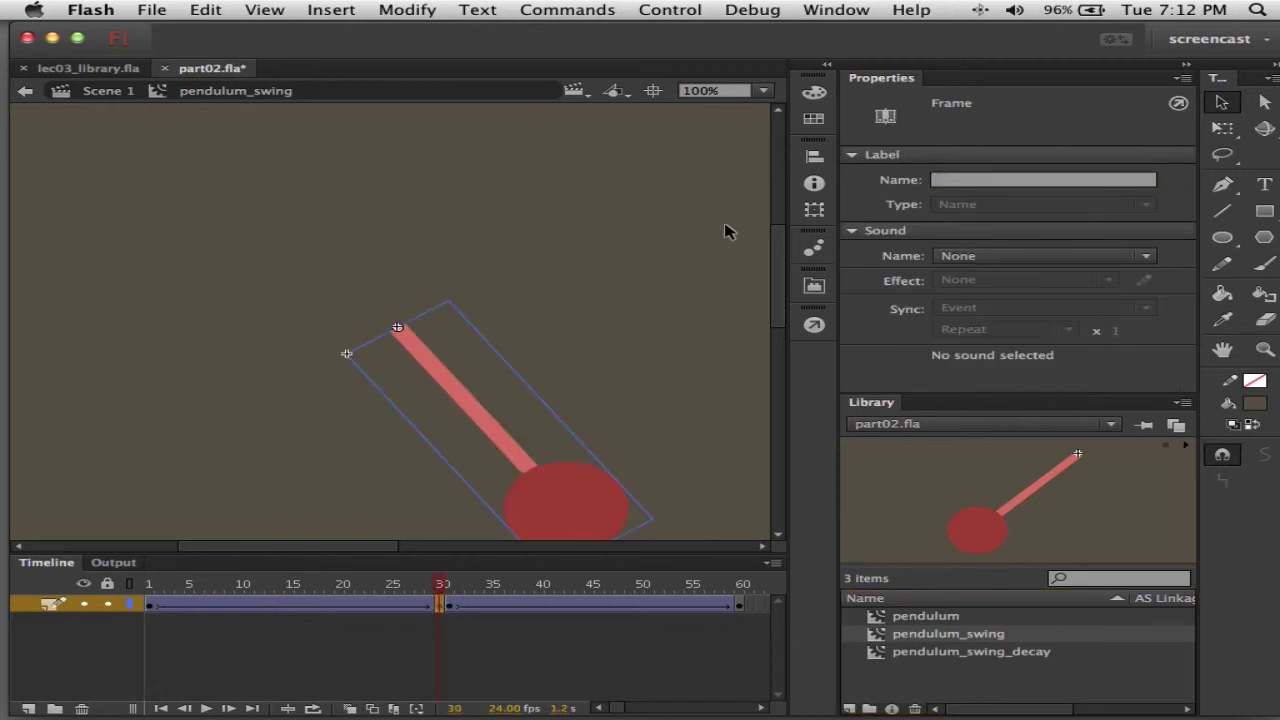
pyautogui.click(814, 209)
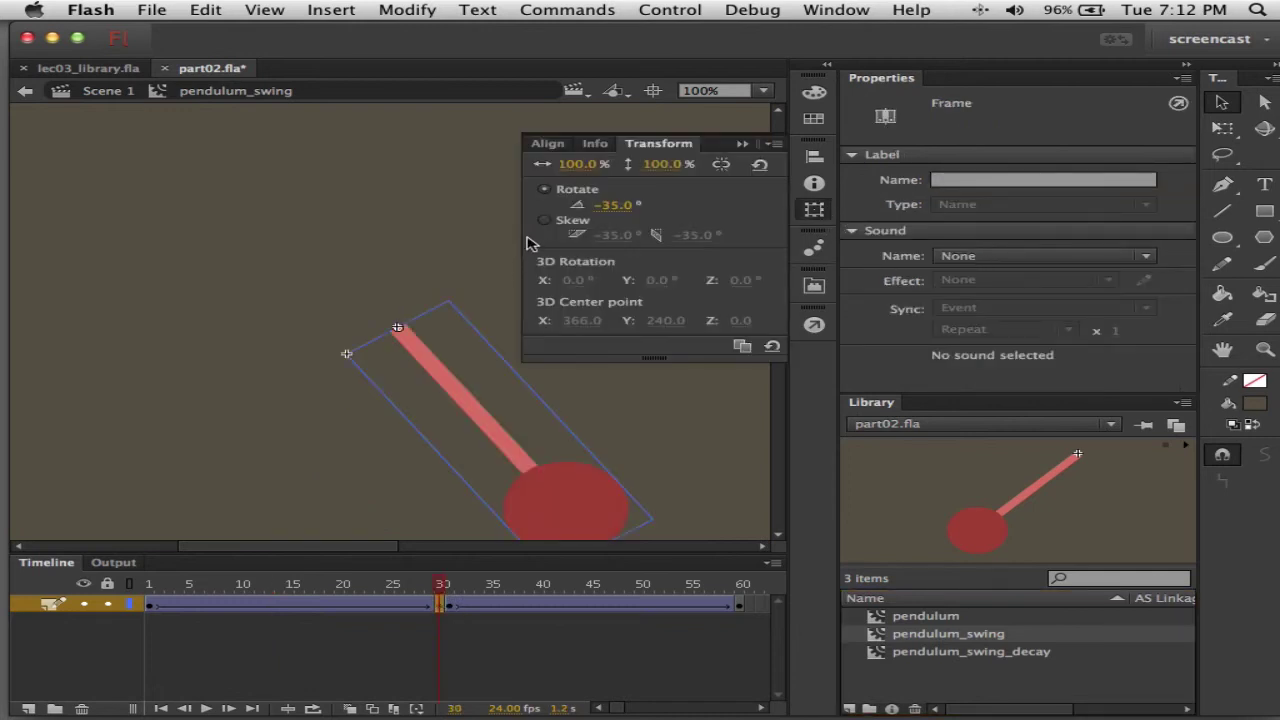
pyautogui.click(614, 206)
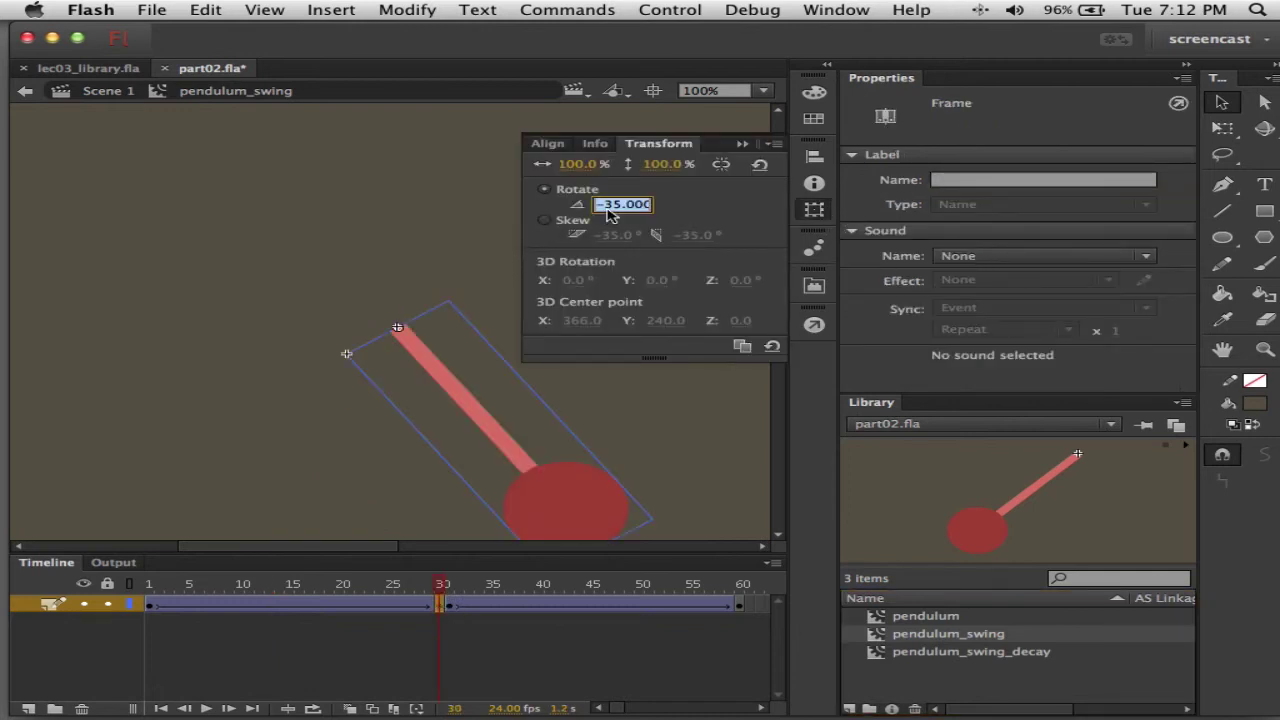
pyautogui.write('-4')
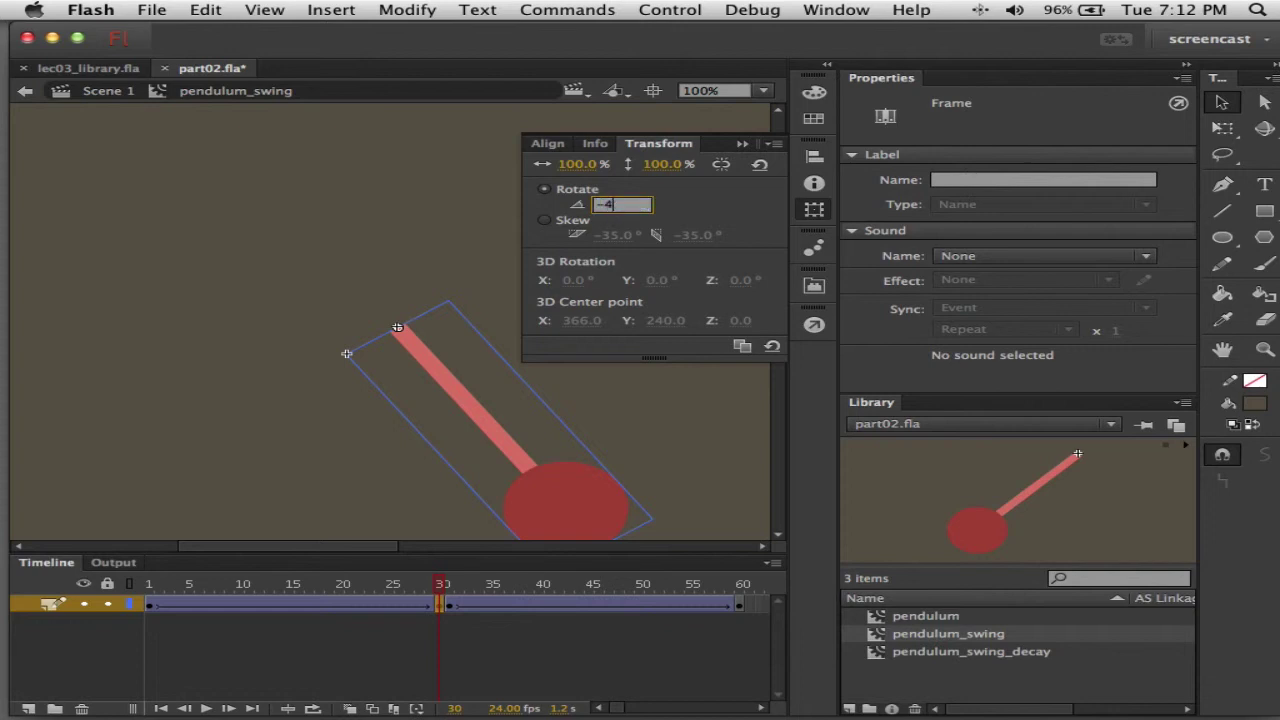
pyautogui.write('5')
pyautogui.press('Return')
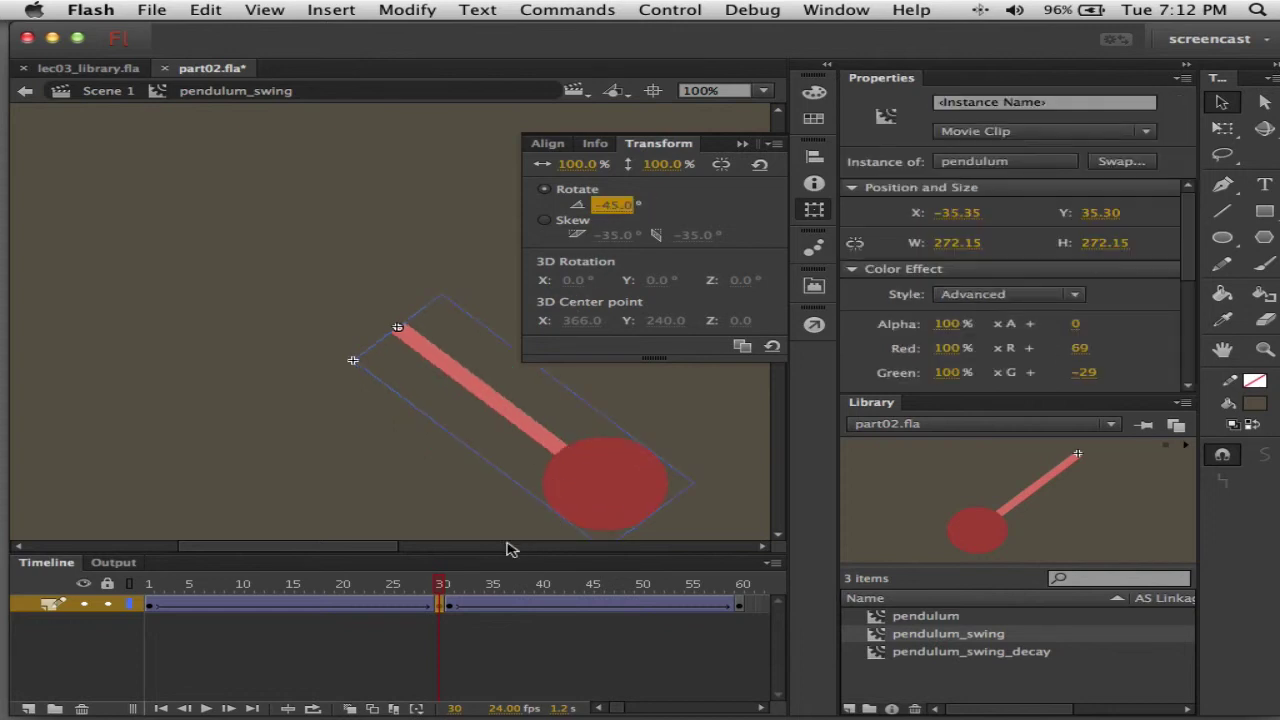
# - Set the pendulum's rotation at the frame 31 keyframe to -45°
pyautogui.click(449, 606)
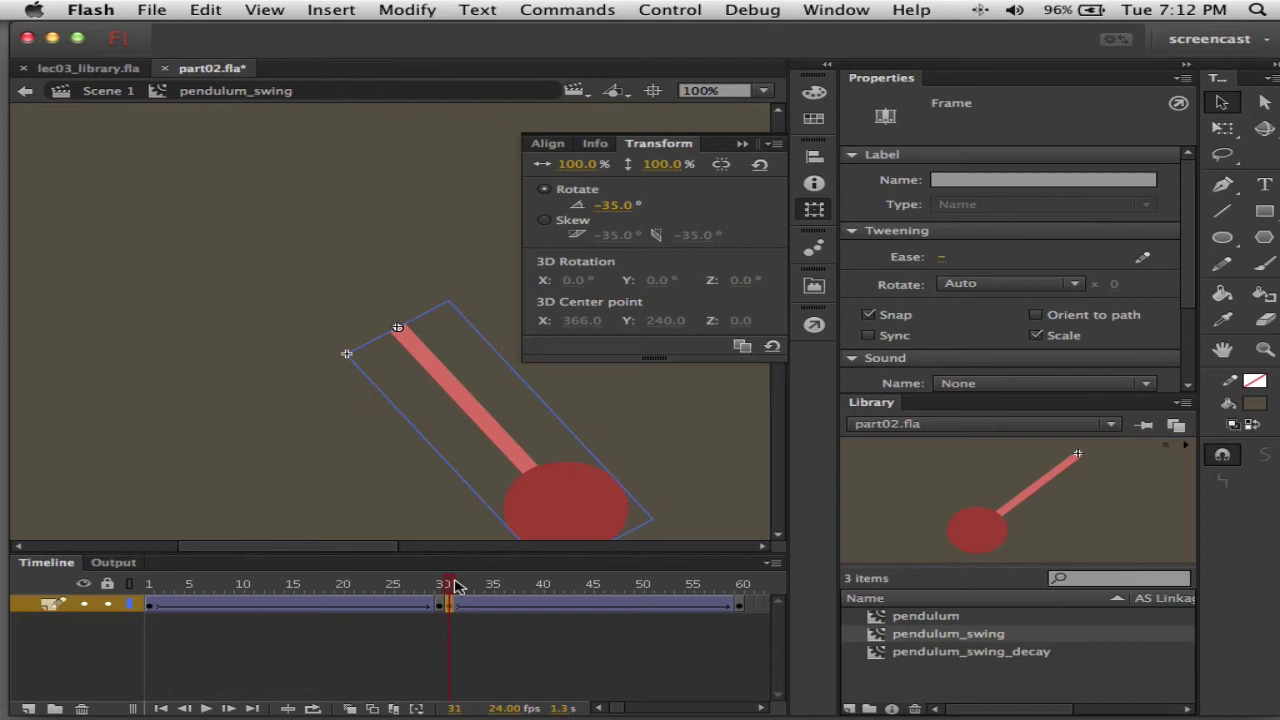
pyautogui.click(545, 517)
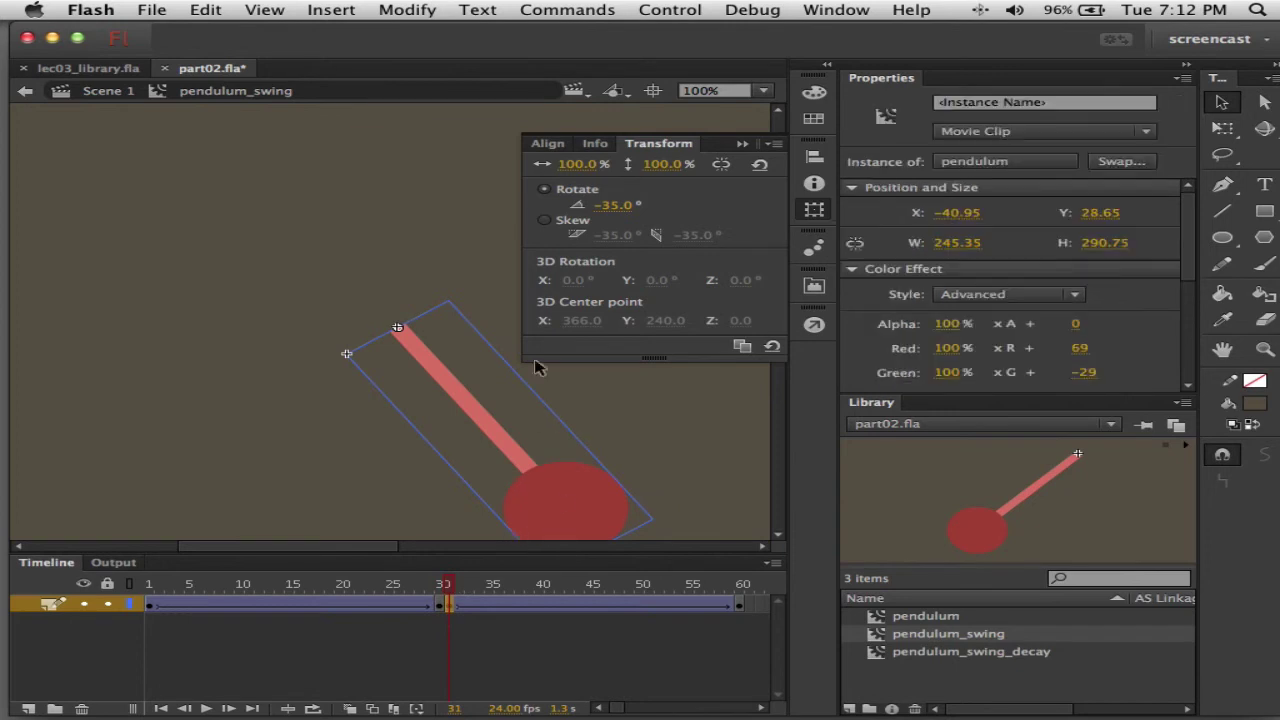
pyautogui.click(614, 206)
pyautogui.write('-')
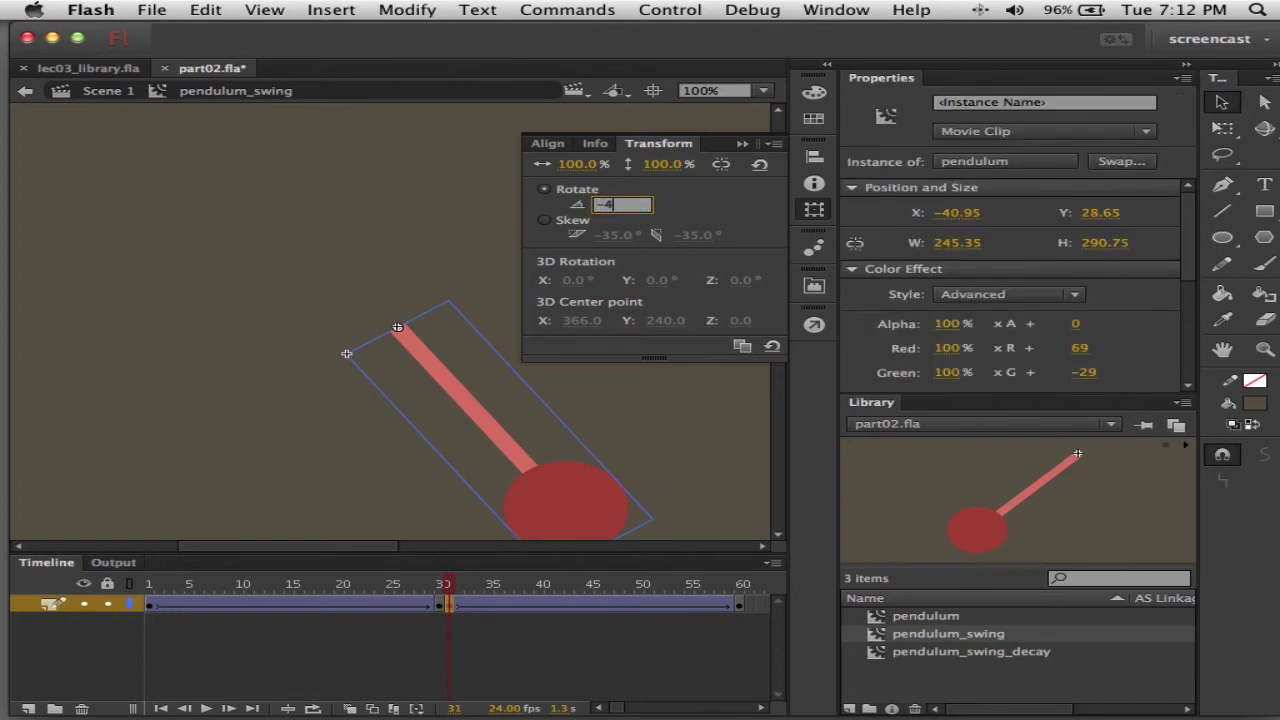
pyautogui.write('45')
pyautogui.press('Return')
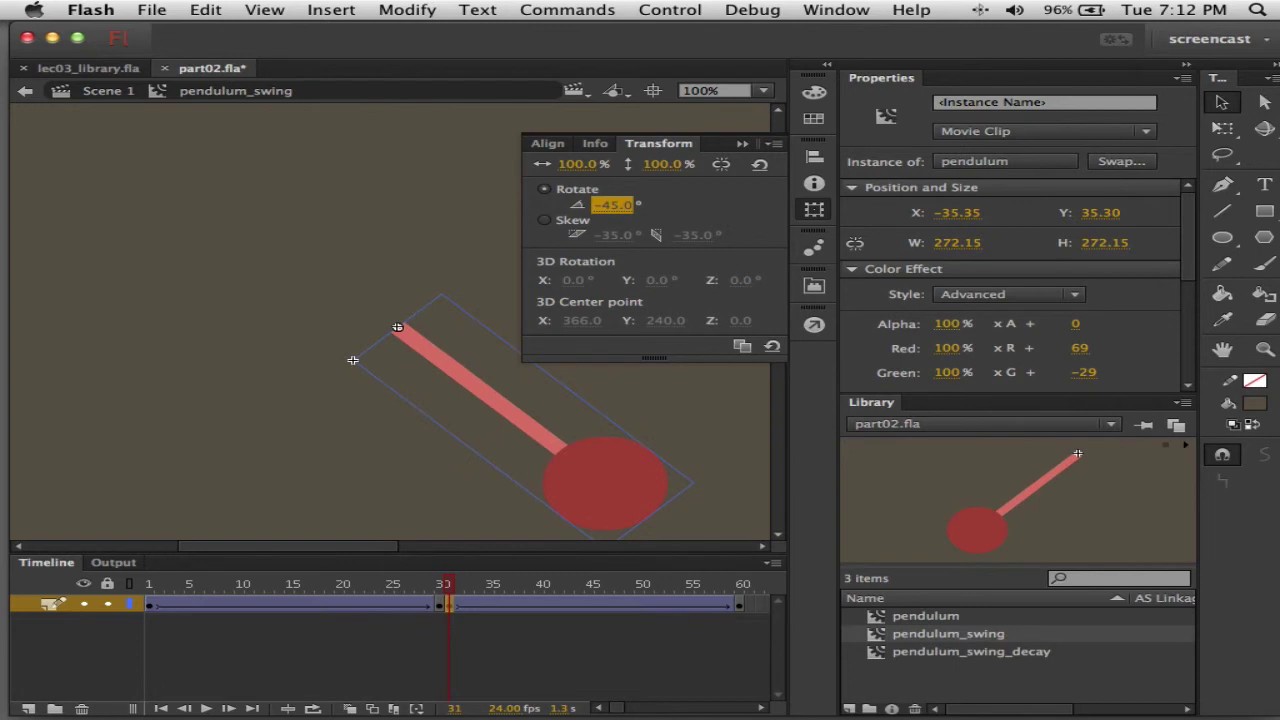
# - Set the pendulum's rotation at the frame 60 keyframe to 45°, deselect it and collapse the transform settings
pyautogui.click(740, 606)
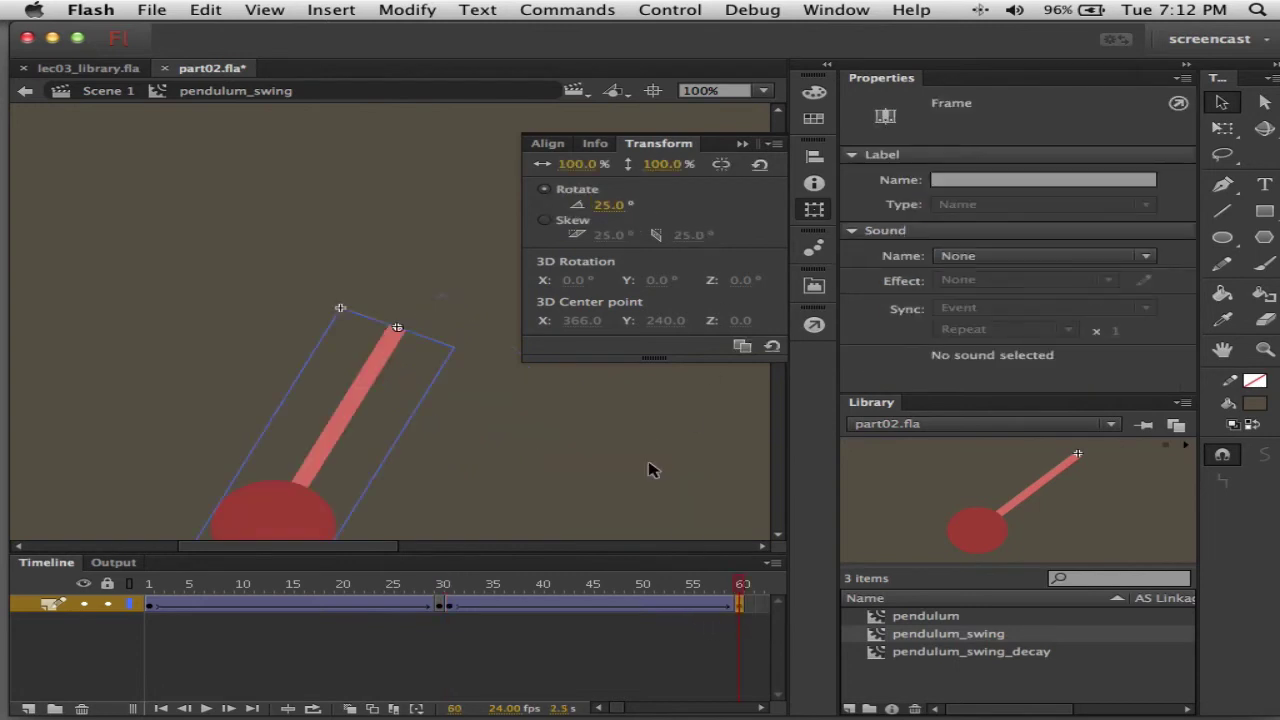
pyautogui.click(610, 205)
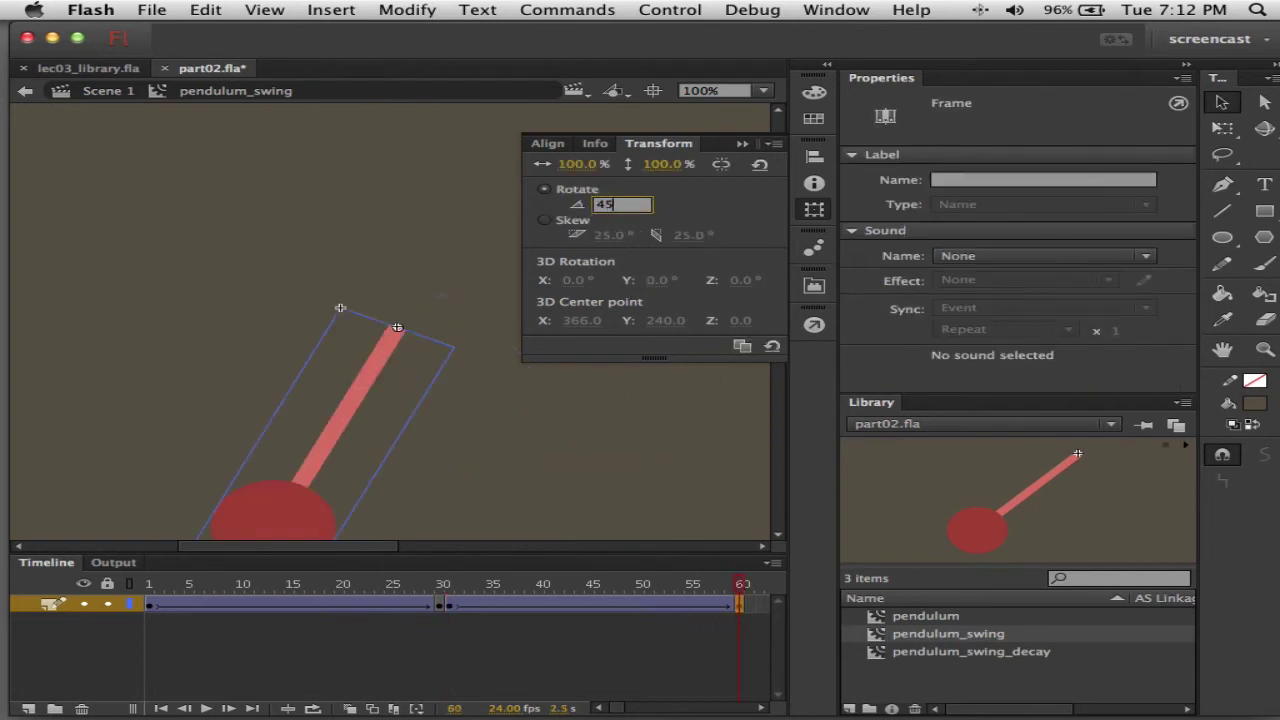
pyautogui.write('45')
pyautogui.press('Return')
pyautogui.click(558, 427)
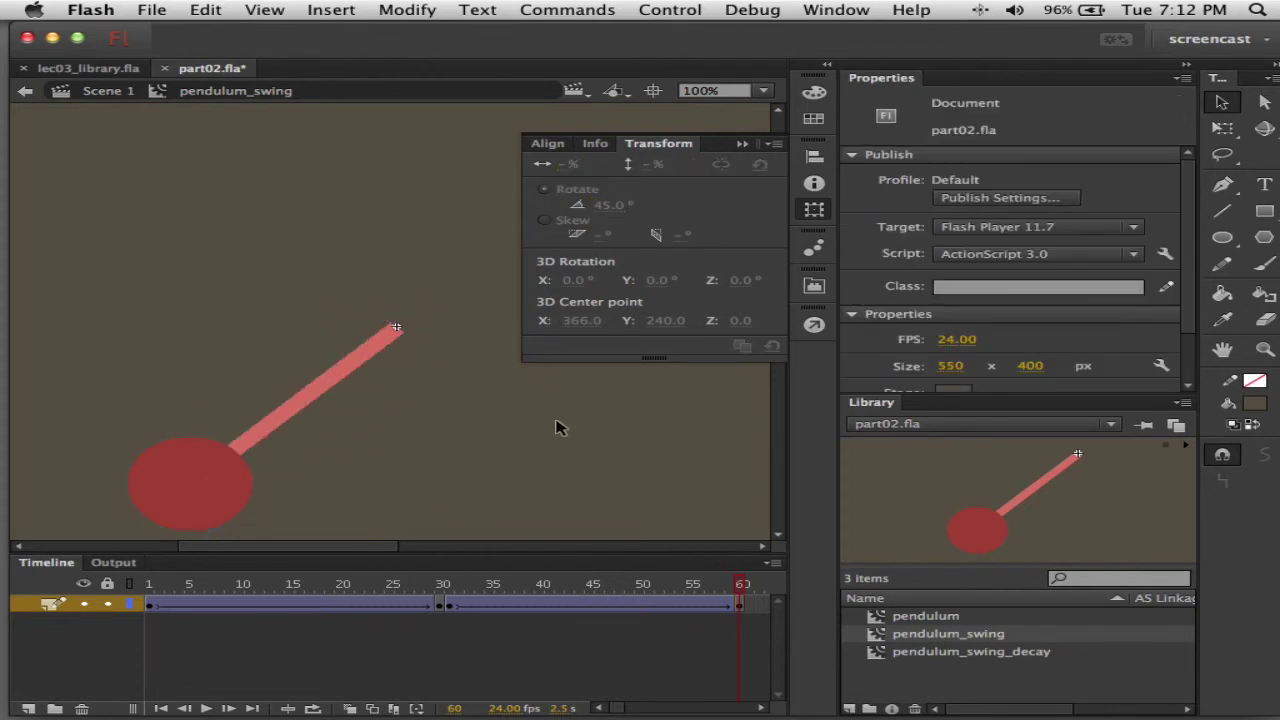
pyautogui.click(738, 146)
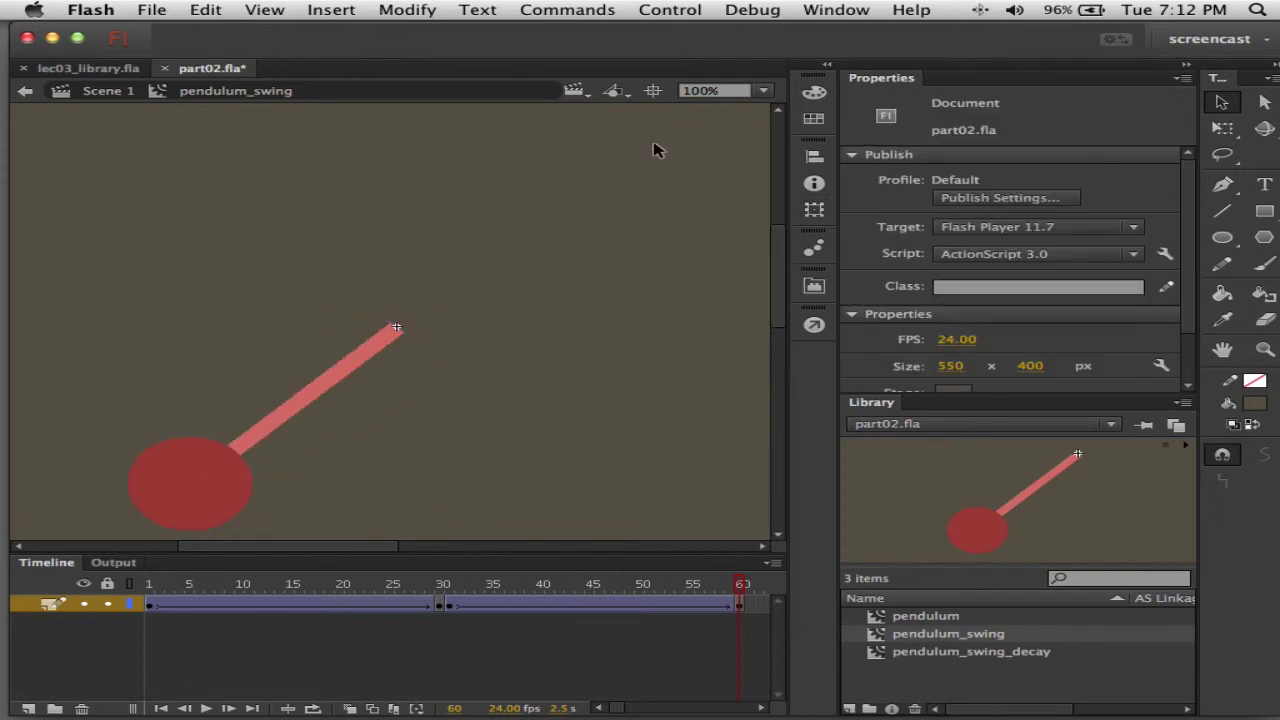
# - Return to Scene 1, test the movie to check the wider continuous swing, and close the preview
pyautogui.click(104, 91)
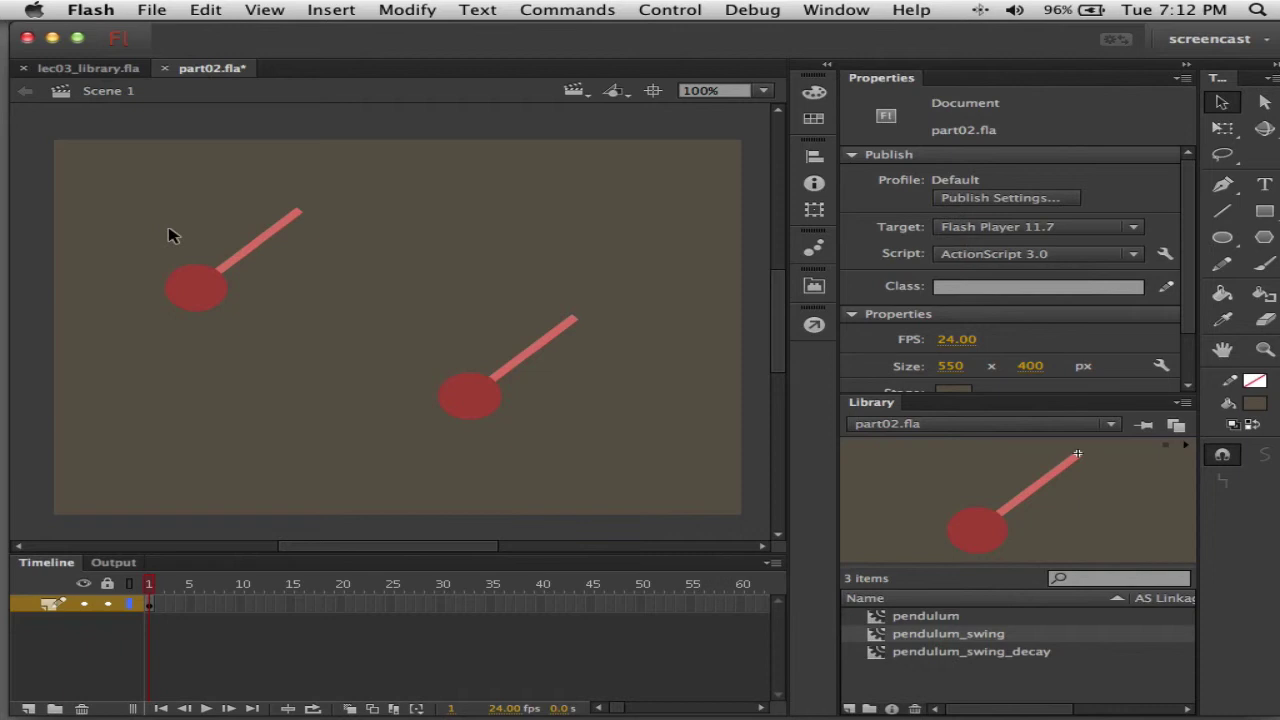
pyautogui.press('super+Return')
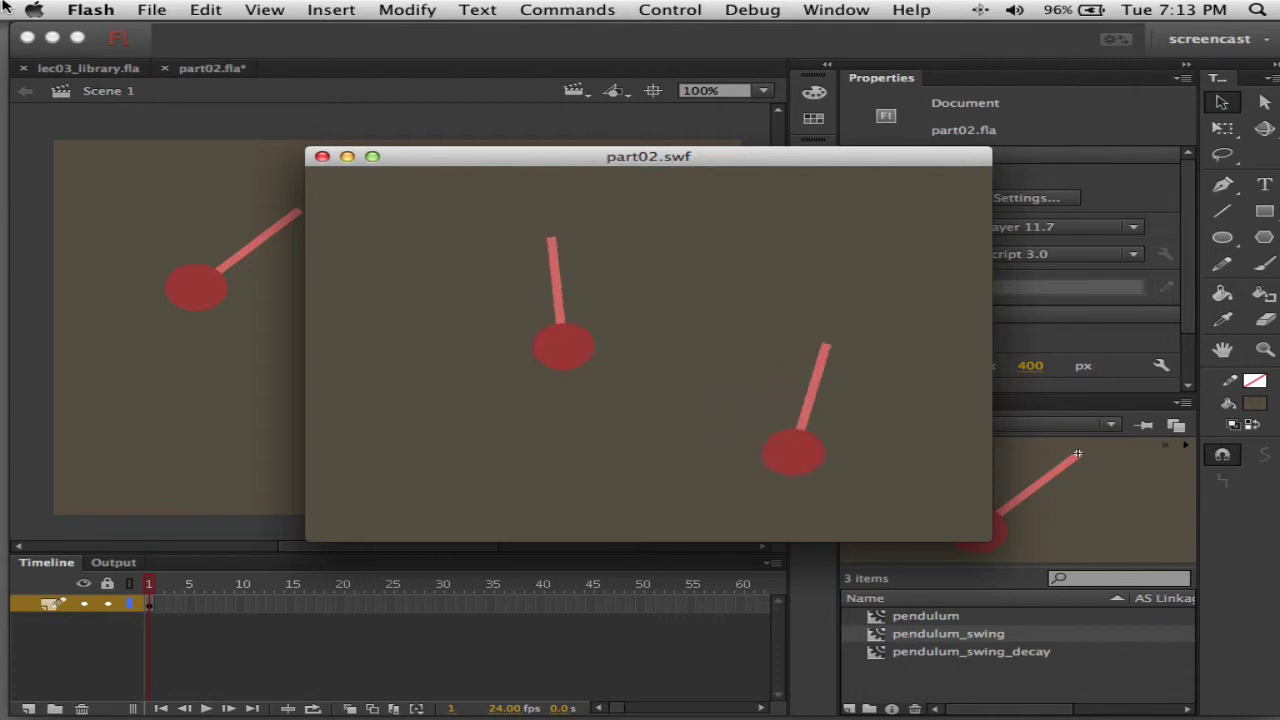
pyautogui.click(322, 157)
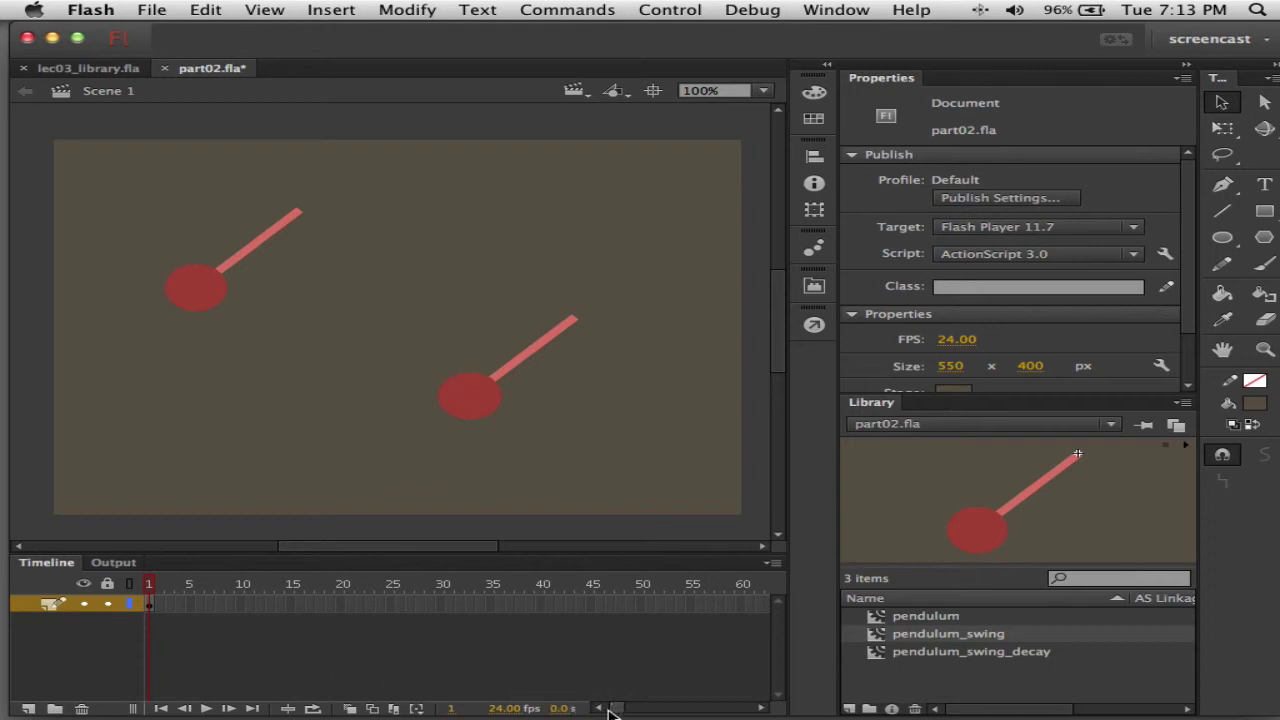
# - Extend the Scene 1 layer by inserting a frame at frame 560
pyautogui.moveTo(614, 712); pyautogui.dragTo(747, 716)
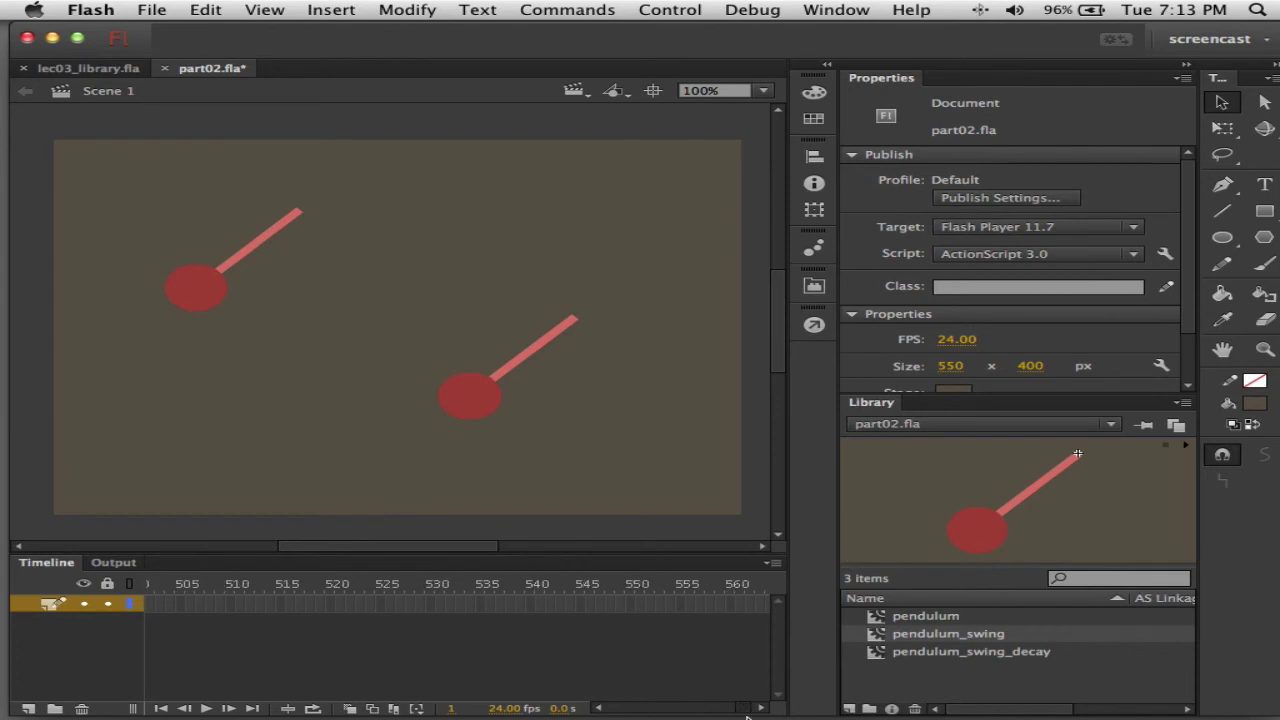
pyautogui.rightClick(735, 615)
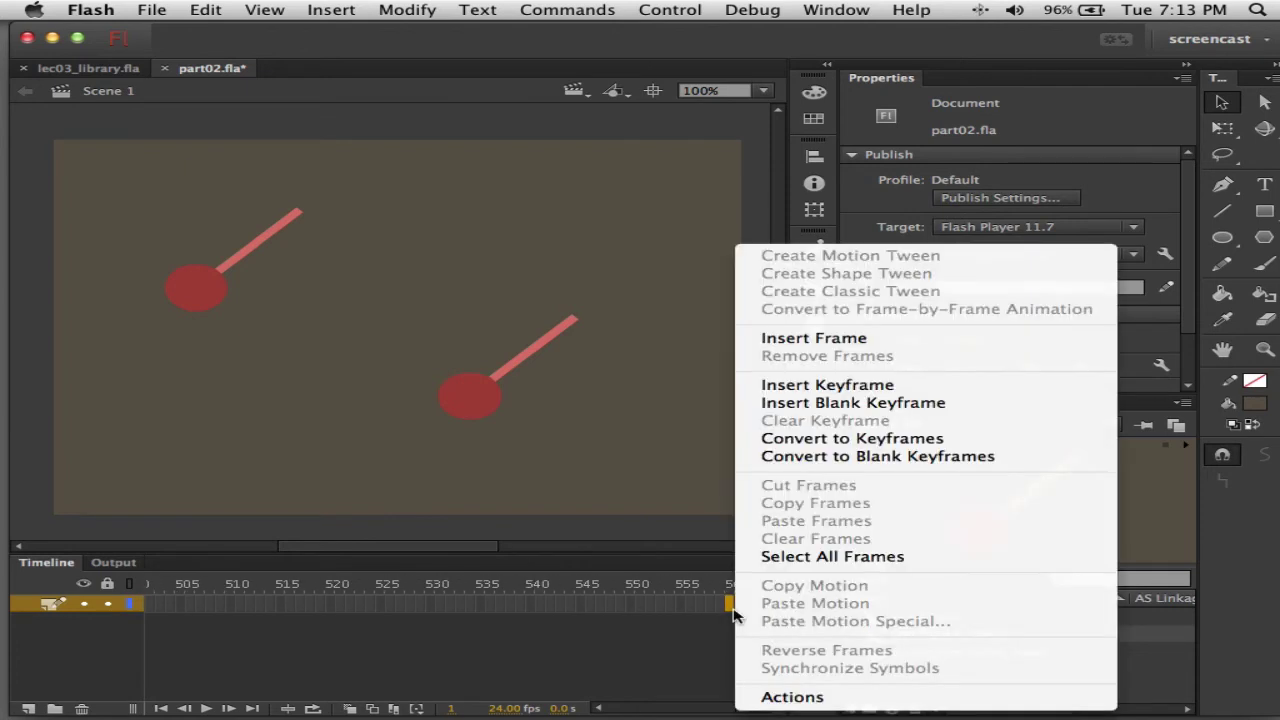
pyautogui.click(805, 337)
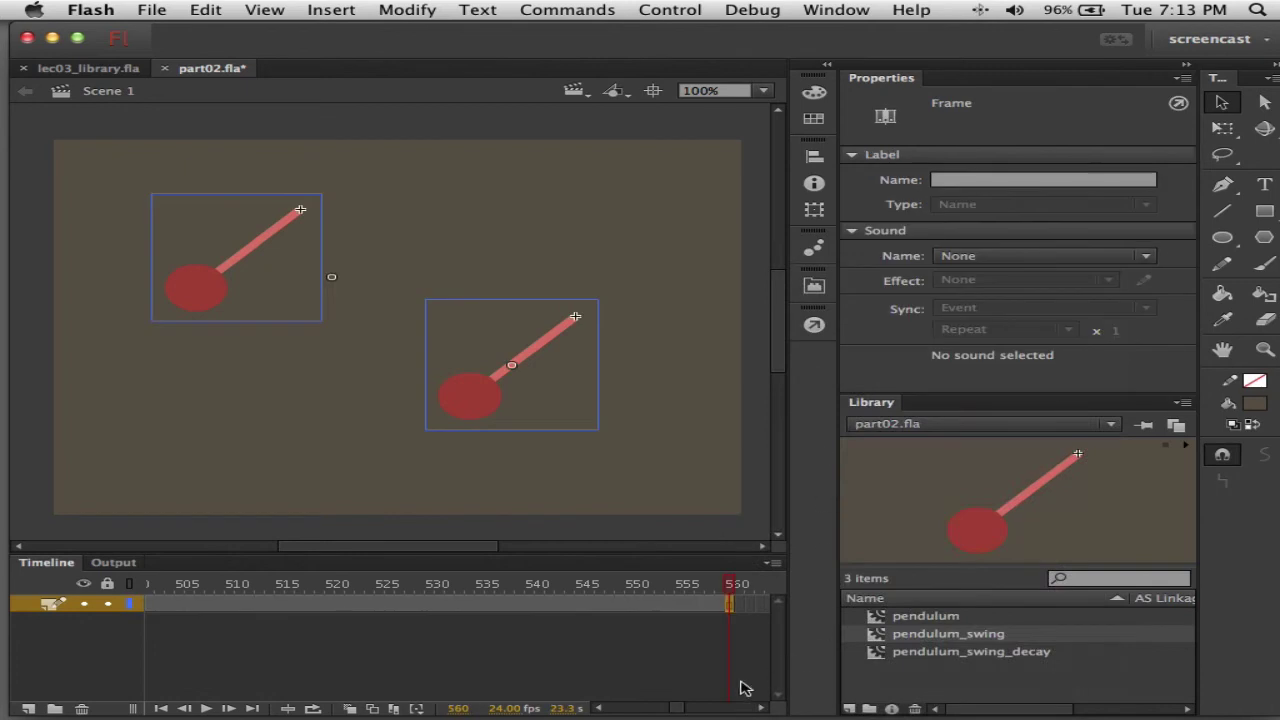
pyautogui.moveTo(672, 710); pyautogui.dragTo(620, 708)
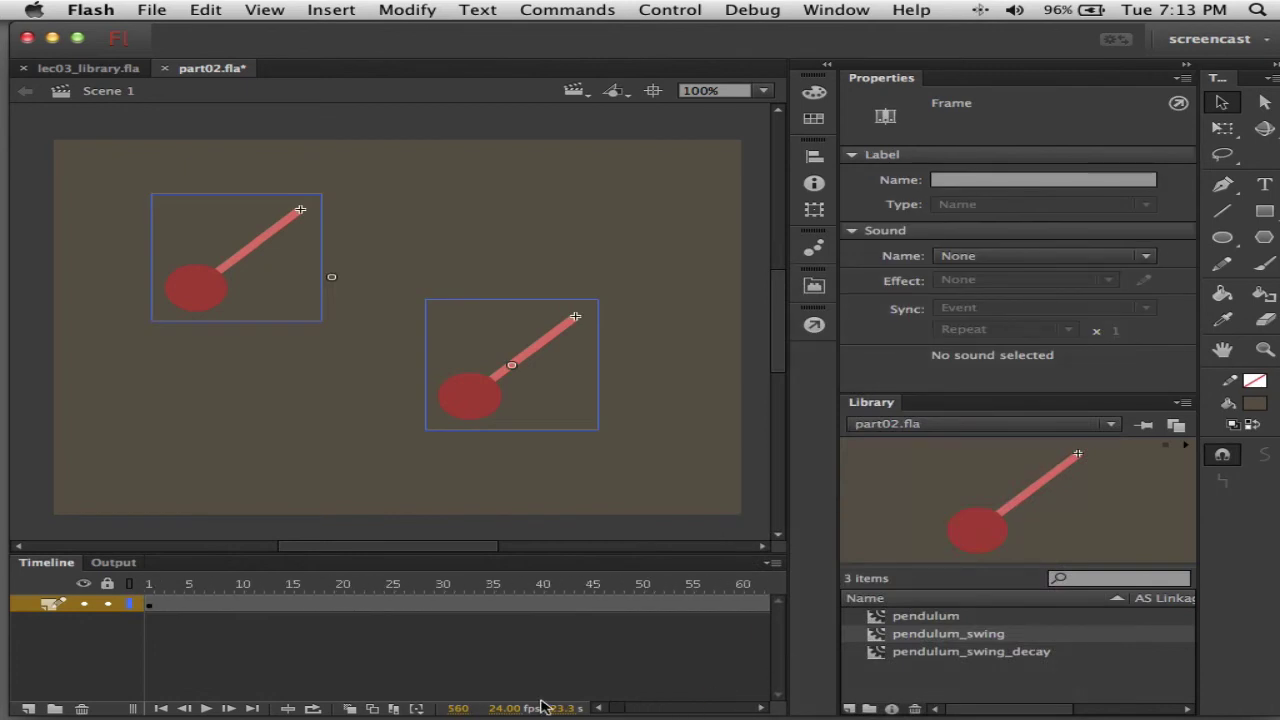
pyautogui.click(407, 655)
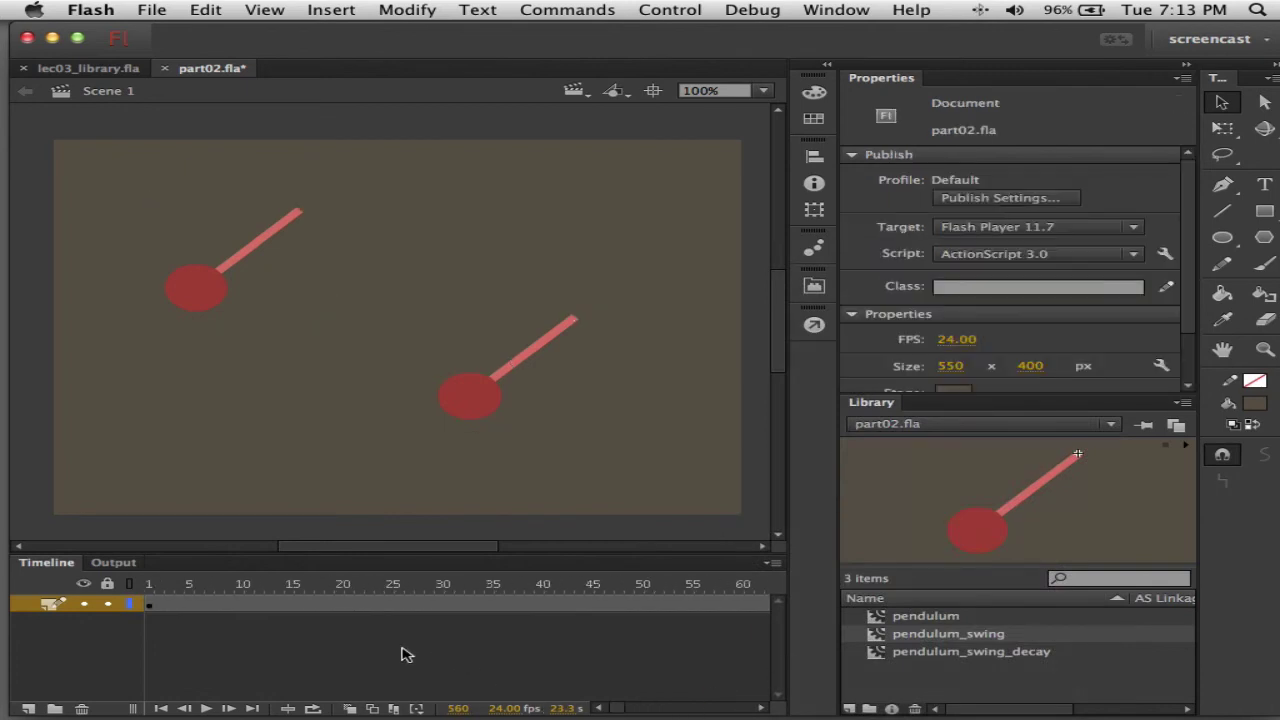
# - Change the pendulum_swing_decay instance's behavior to Graphic and set its looping option to Play Once
pyautogui.click(200, 293)
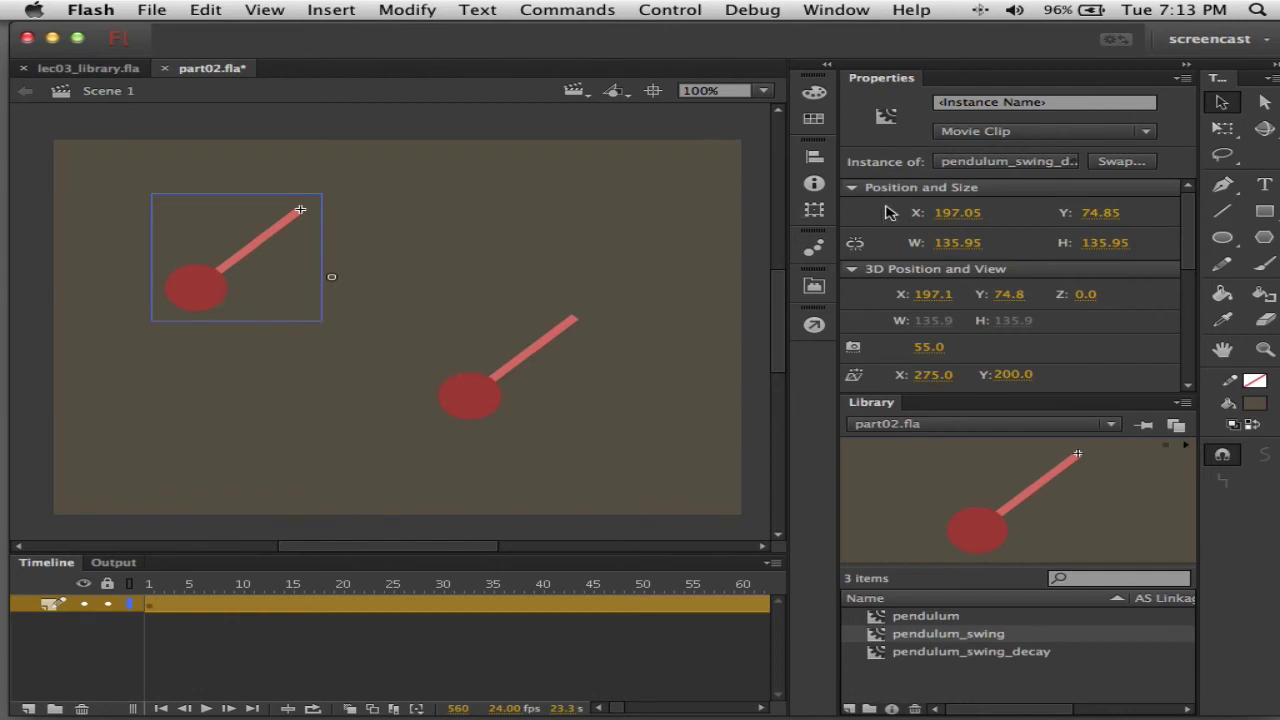
pyautogui.click(987, 136)
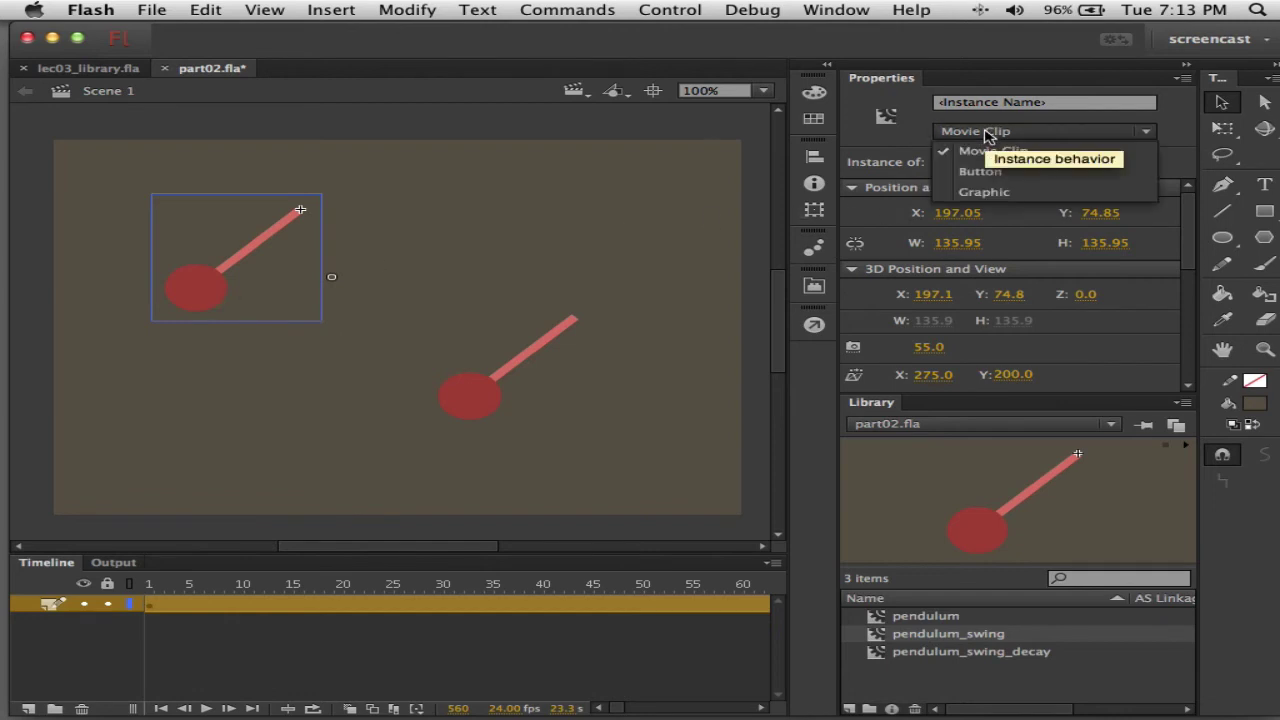
pyautogui.click(1000, 191)
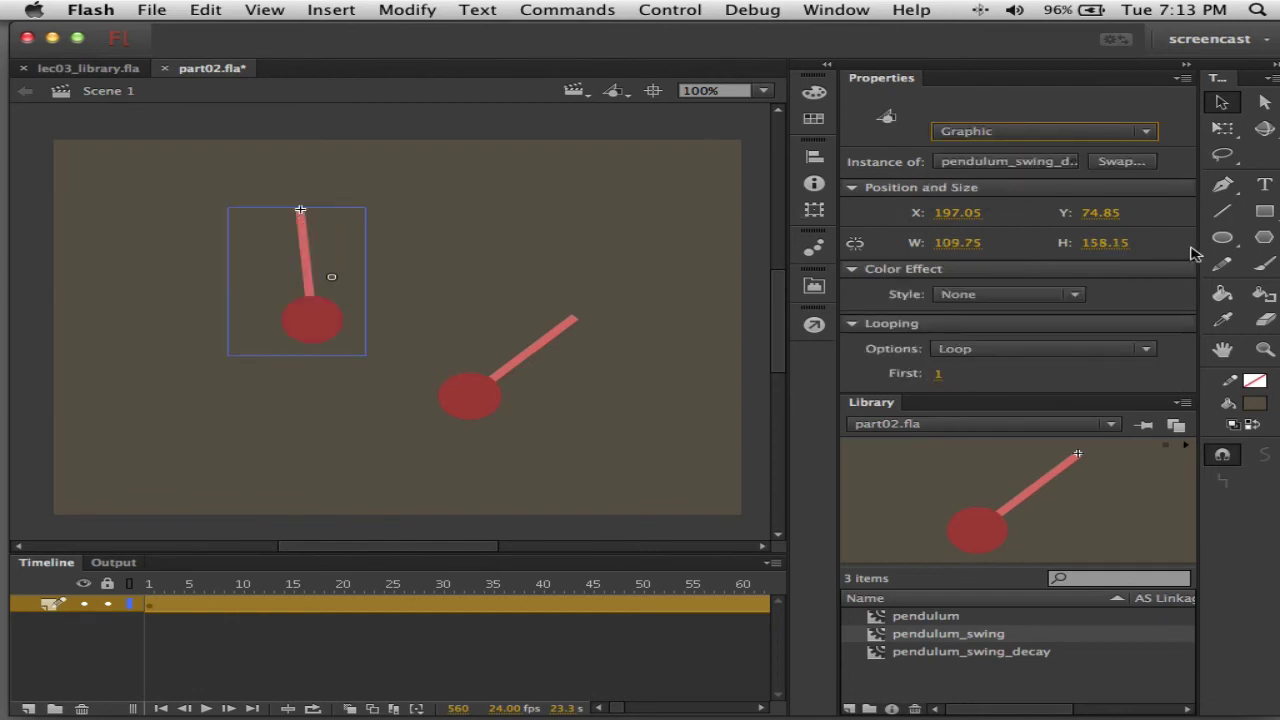
pyautogui.click(963, 350)
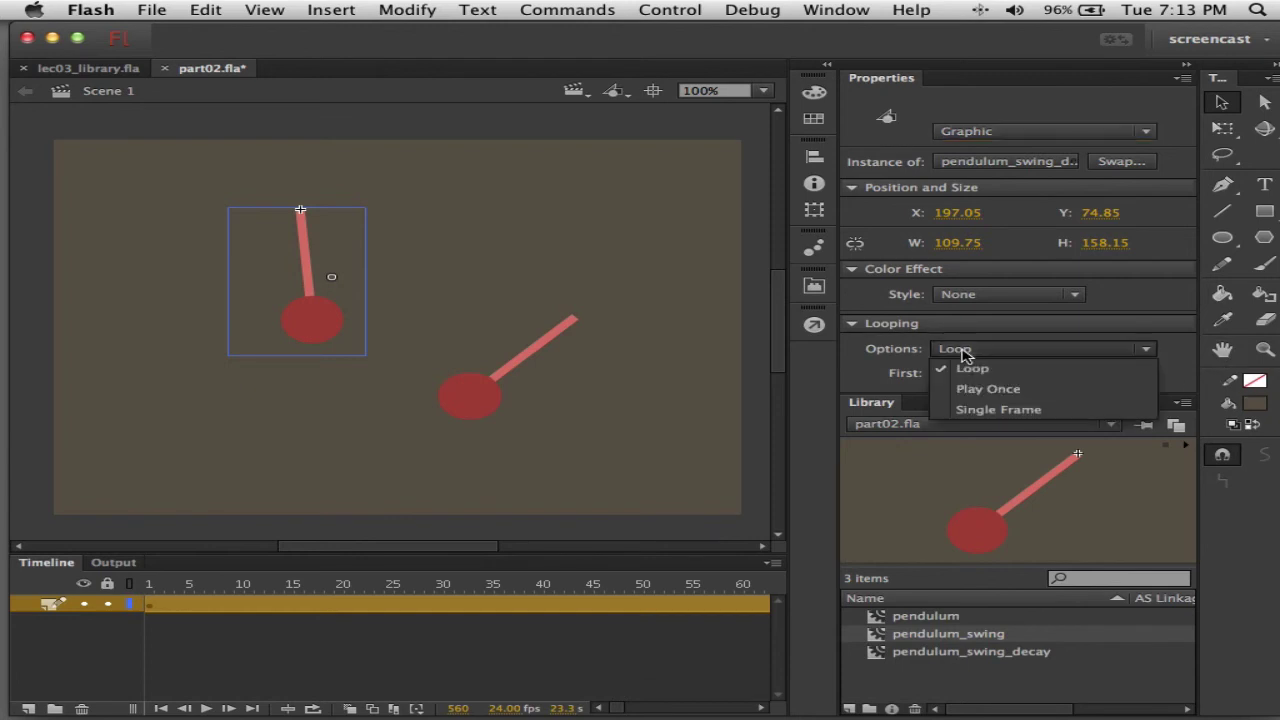
pyautogui.click(990, 390)
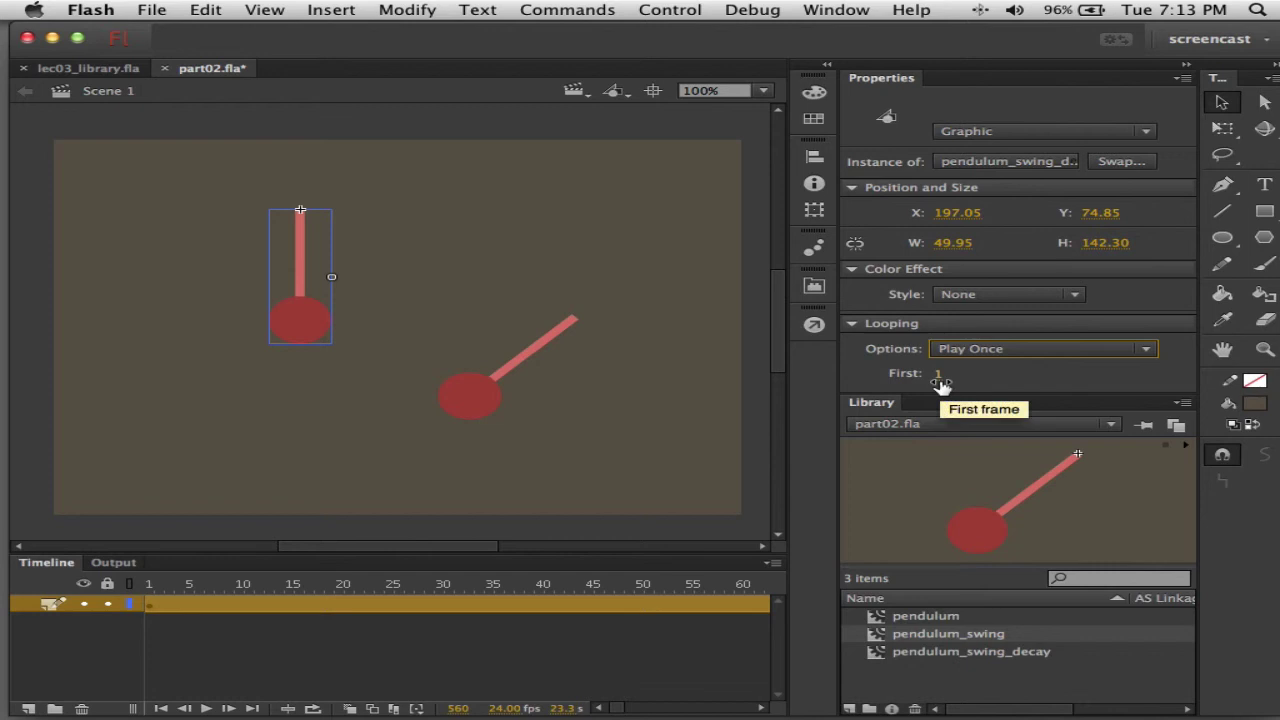
pyautogui.click(684, 249)
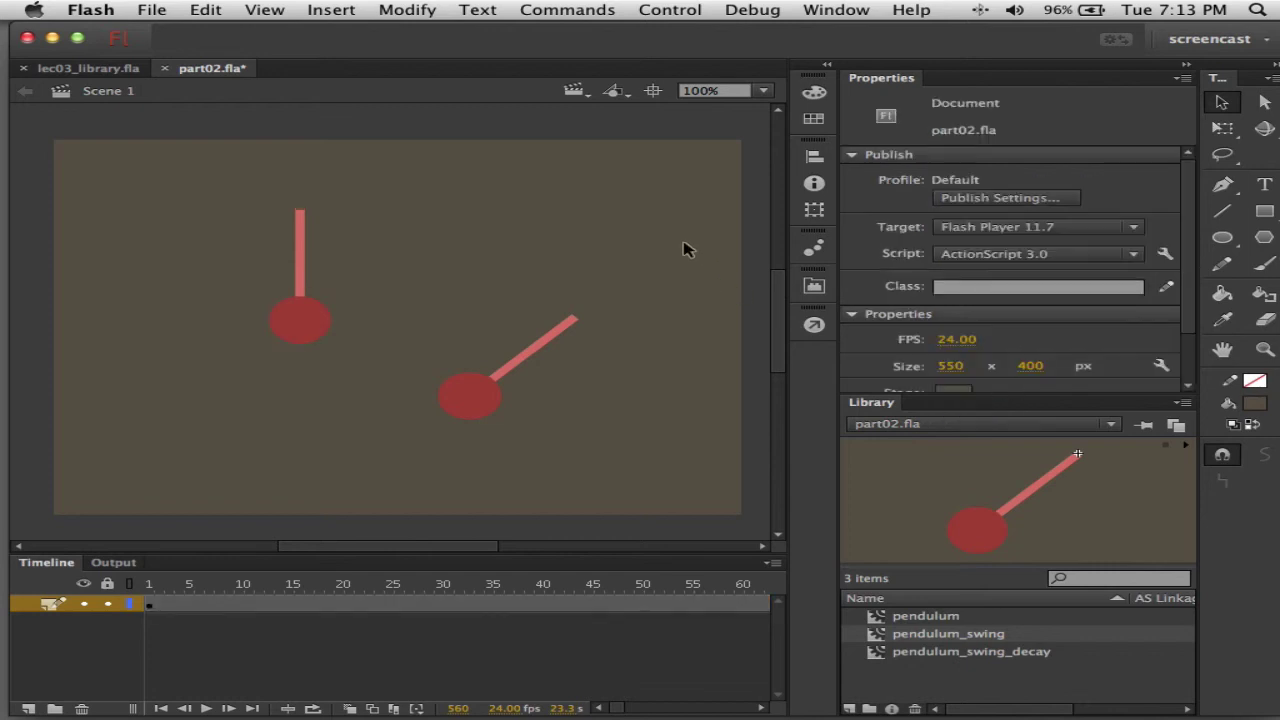
# - Inspect the first frame inside the pendulum_swing_decay symbol and return to Scene 1
pyautogui.doubleClick(305, 333)
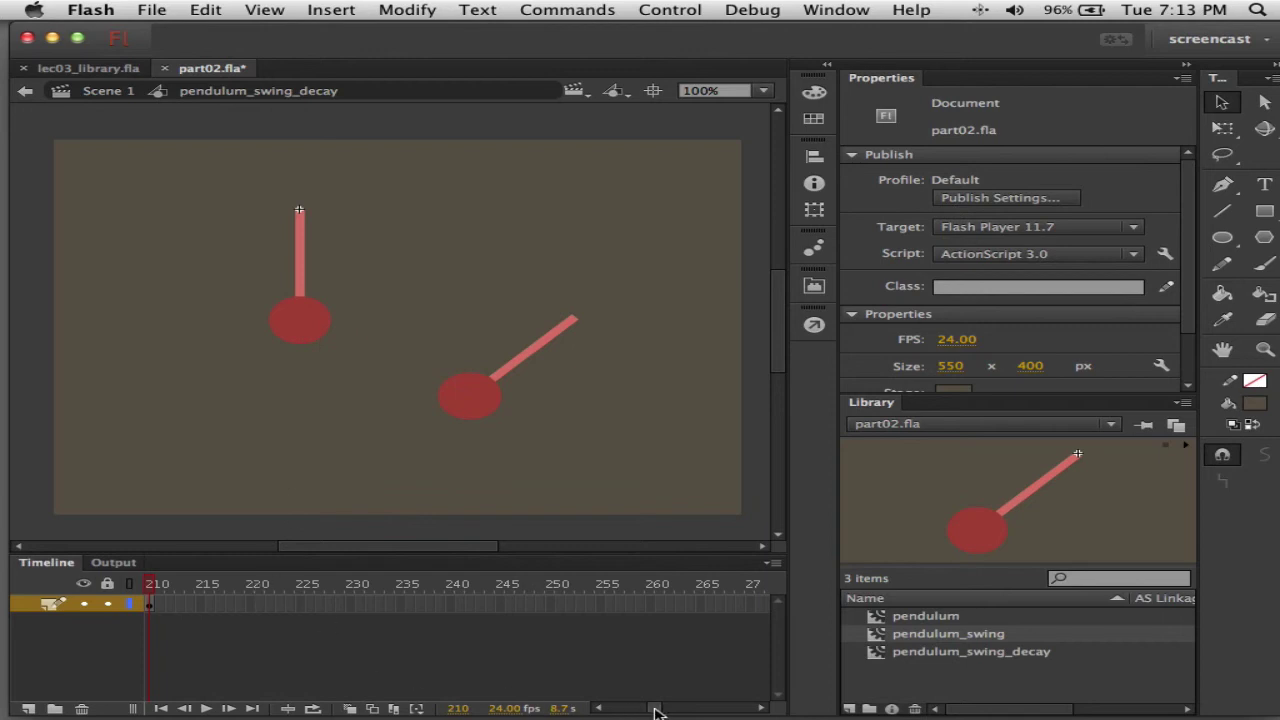
pyautogui.moveTo(658, 710); pyautogui.dragTo(590, 710)
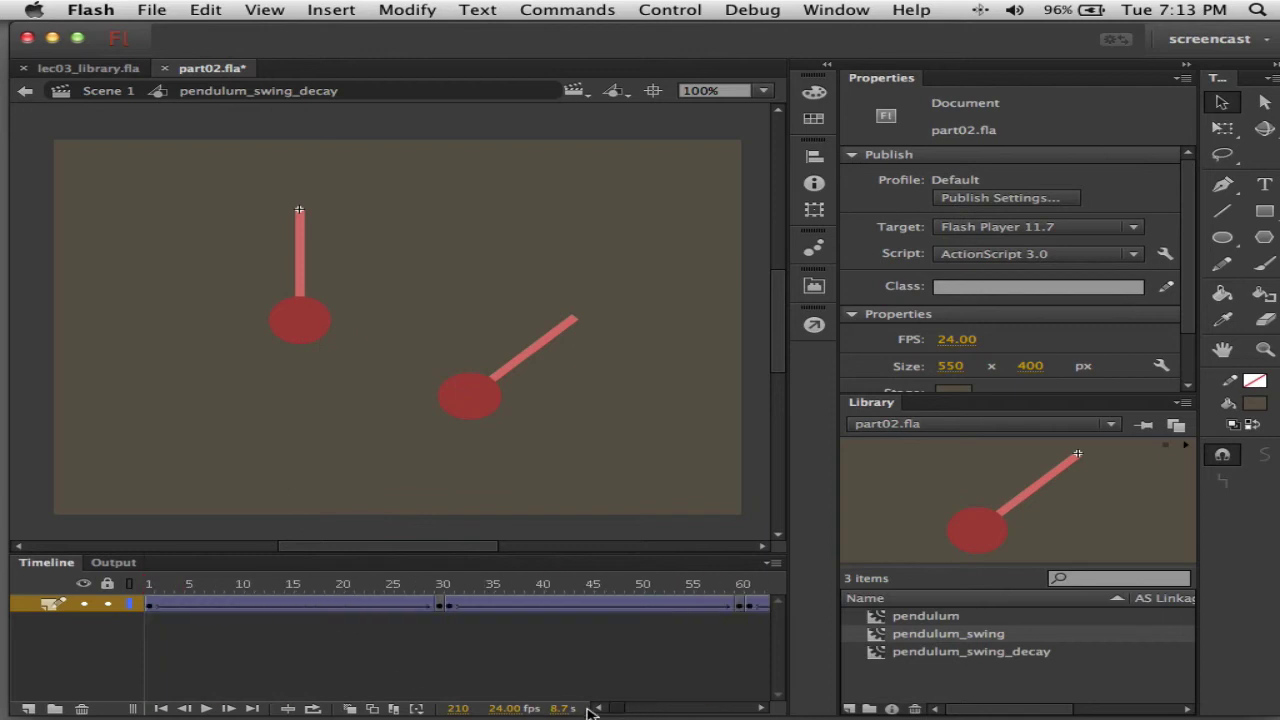
pyautogui.click(153, 588)
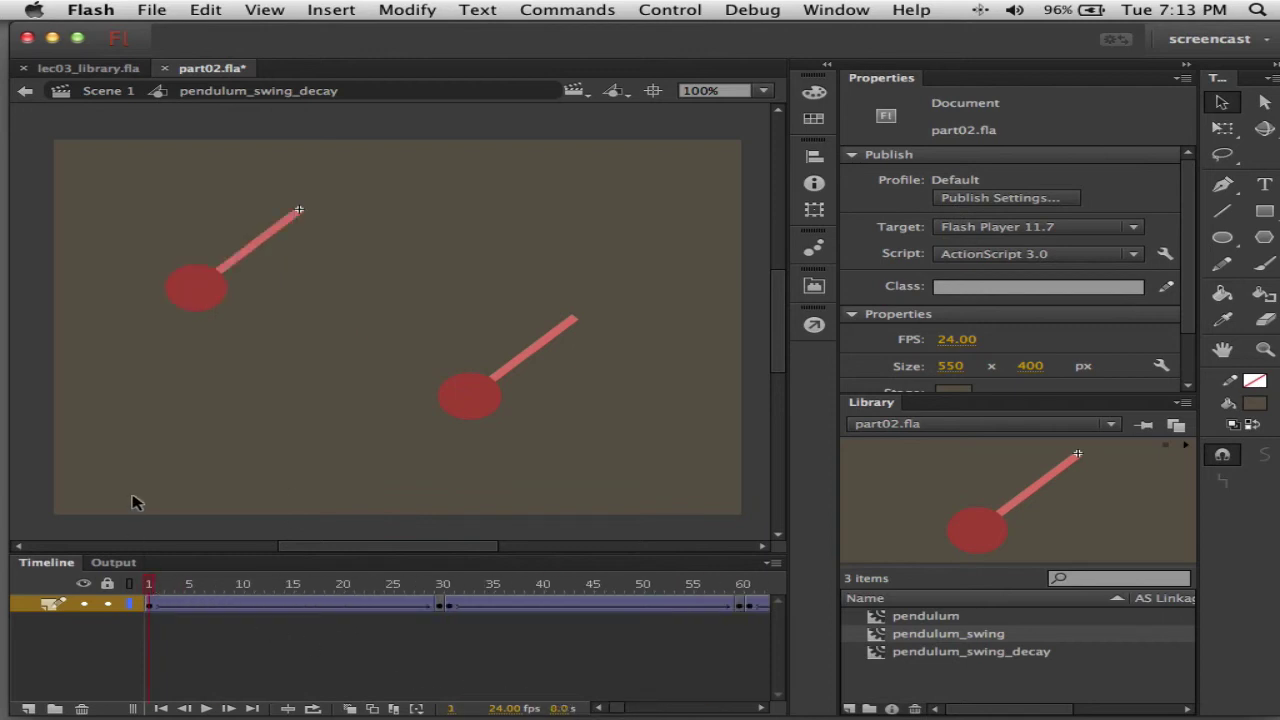
pyautogui.click(100, 91)
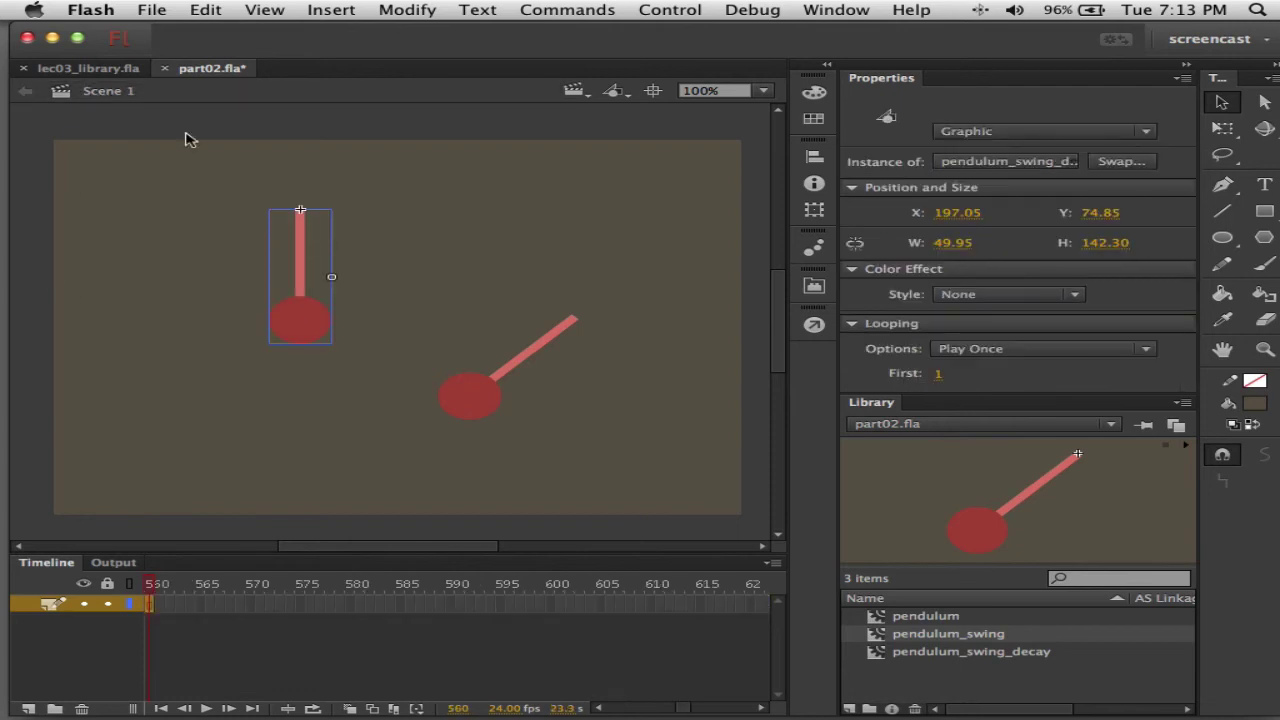
# - Return the Scene 1 playhead to frame 1 and test the movie with the decaying pendulum playing once
pyautogui.click(347, 411)
pyautogui.click(322, 314)
pyautogui.moveTo(678, 710); pyautogui.dragTo(567, 706)
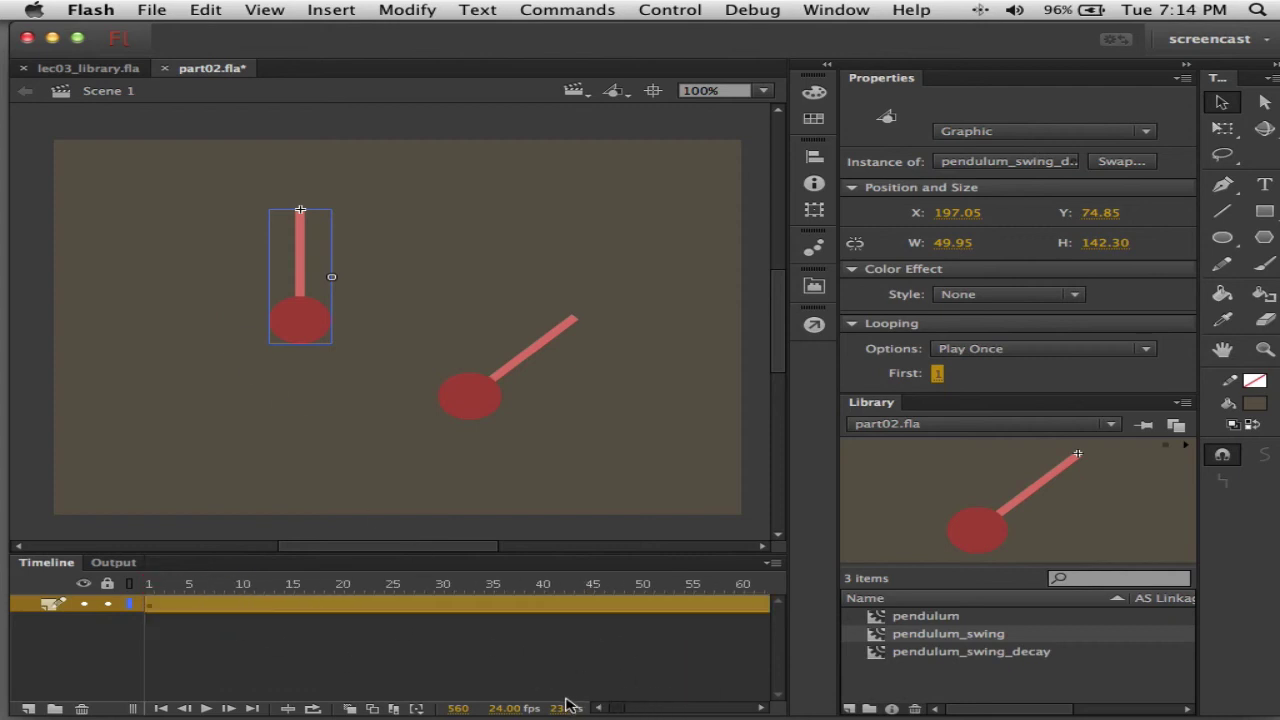
pyautogui.click(152, 588)
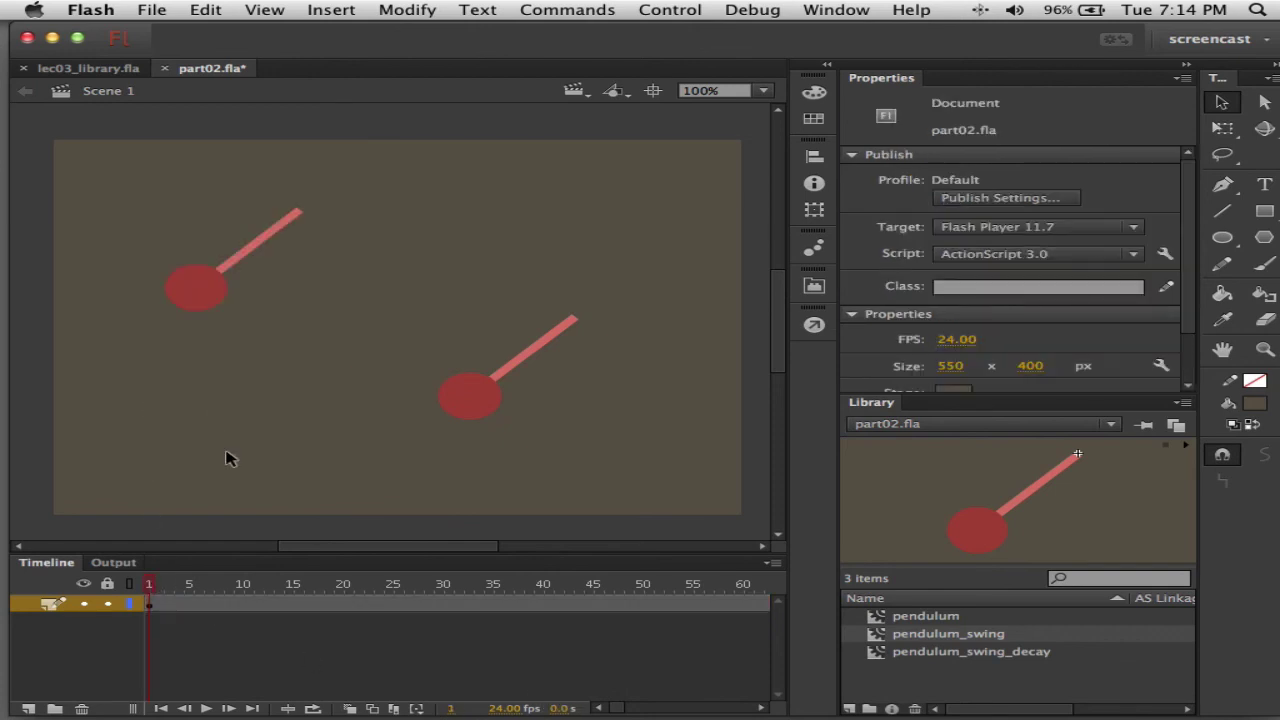
pyautogui.press('super+Return')
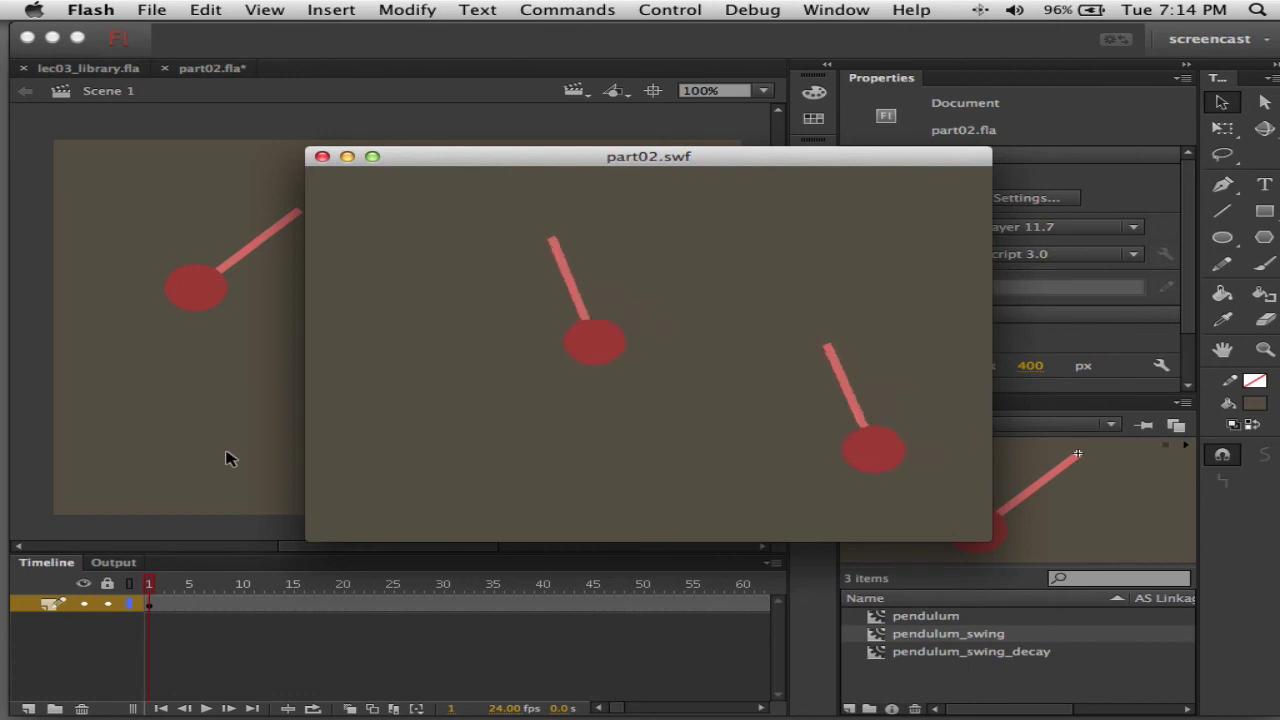